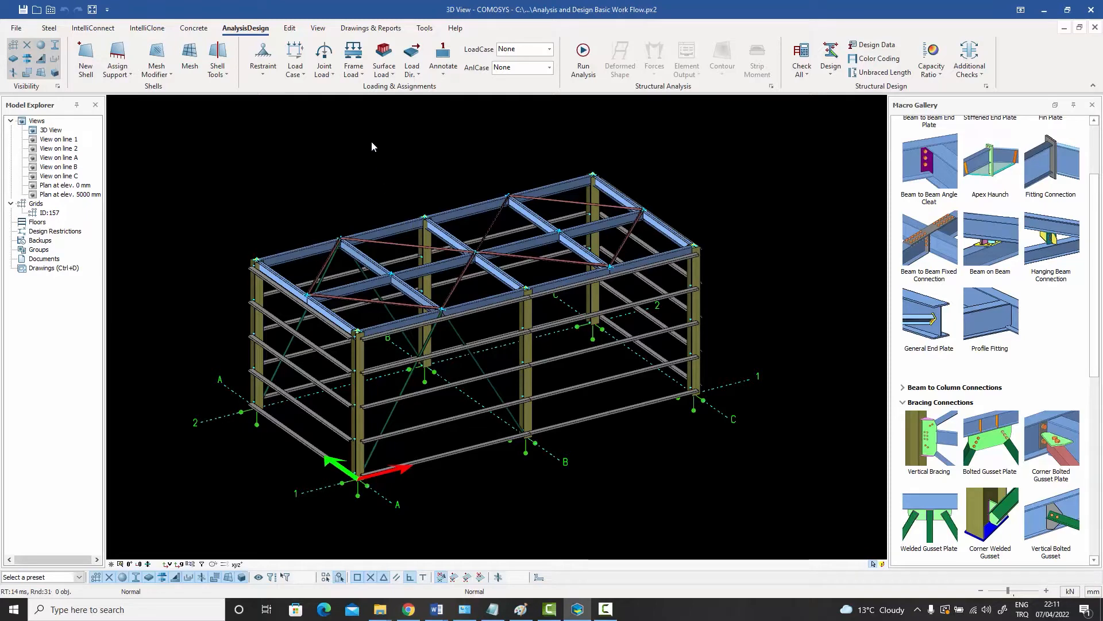
- Review the Frame Span Load options for the roof edge beam on line 2 between grids A and B
{"action": "left_click", "coordinate": [354, 67]}
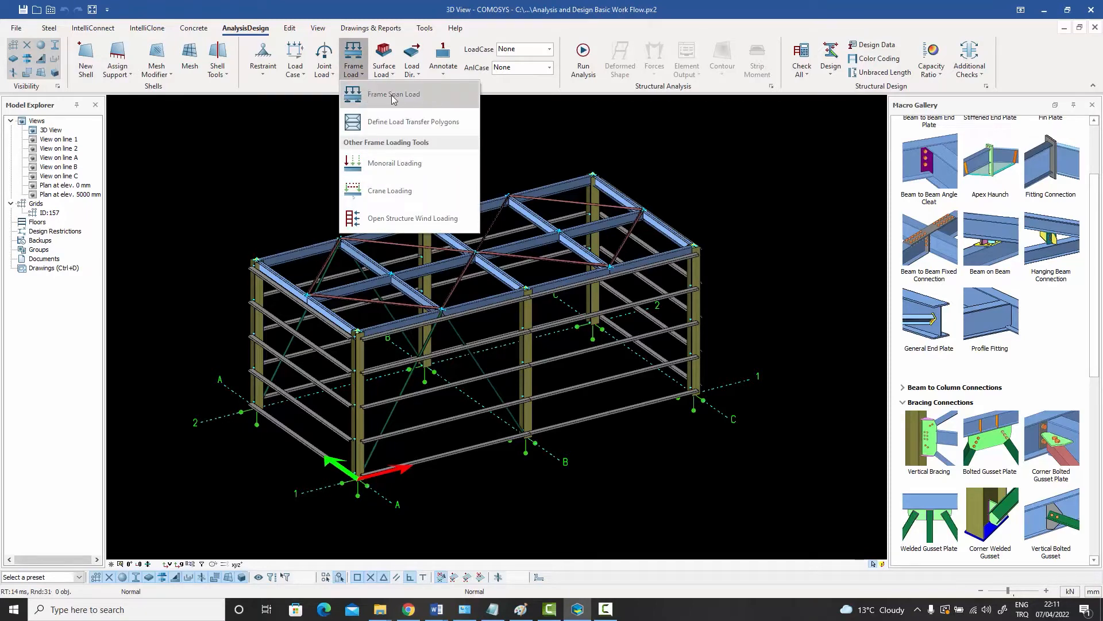
{"action": "left_click", "coordinate": [281, 132]}
{"action": "left_click", "coordinate": [389, 226]}
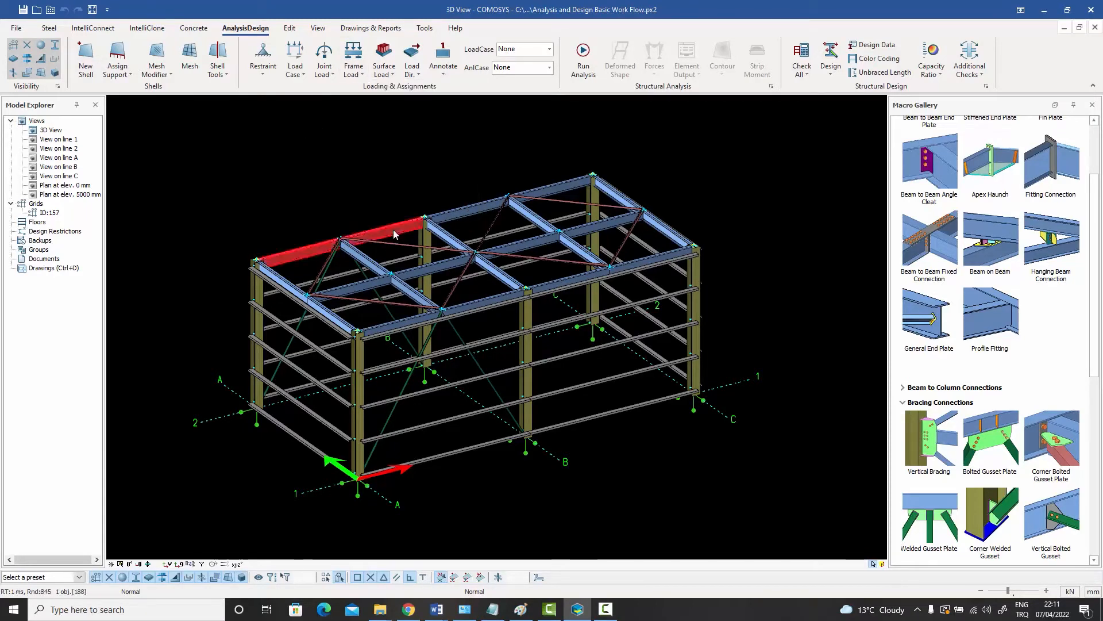
{"action": "left_click", "coordinate": [355, 69]}
{"action": "left_click", "coordinate": [366, 96]}
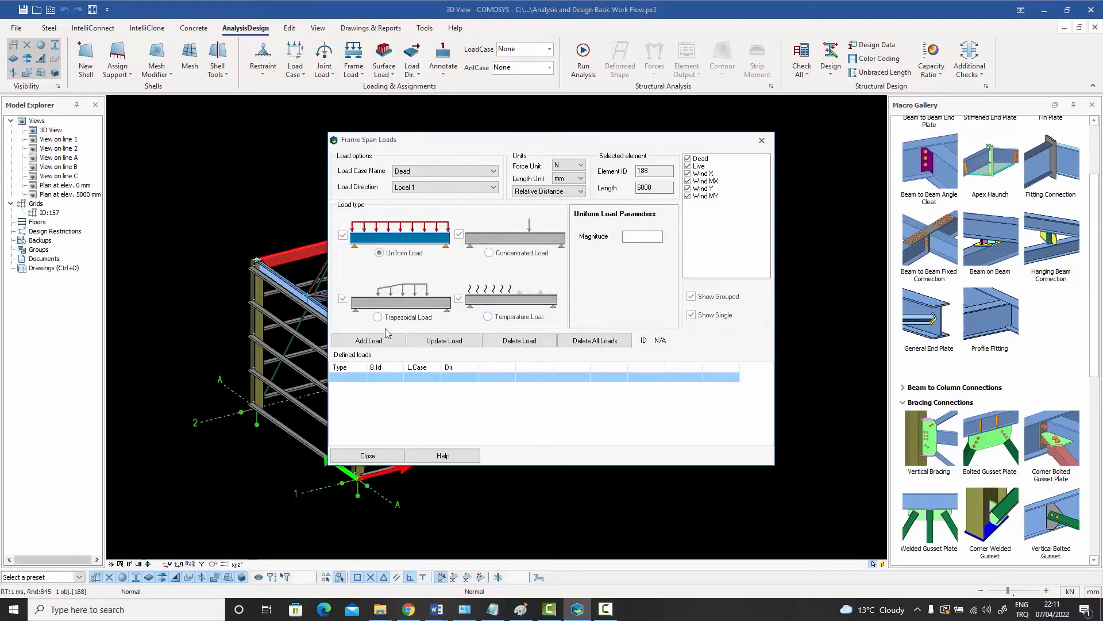
{"action": "left_click", "coordinate": [760, 141]}
{"action": "key", "text": "Escape"}
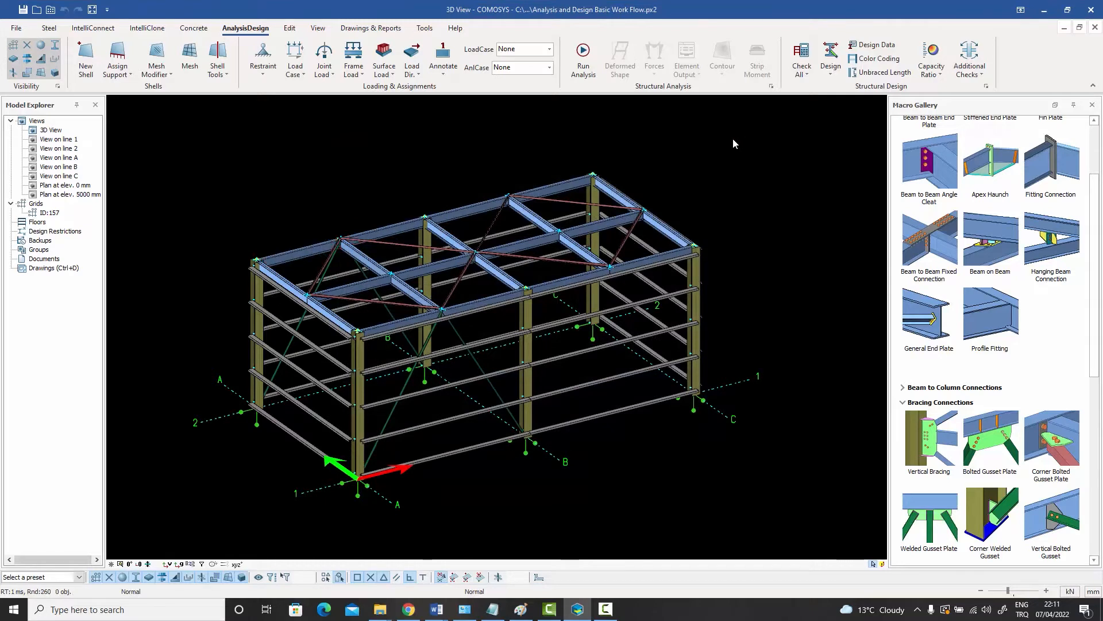
{"action": "middle_click_drag", "start_coordinate": [716, 146], "coordinate": [740, 145]}
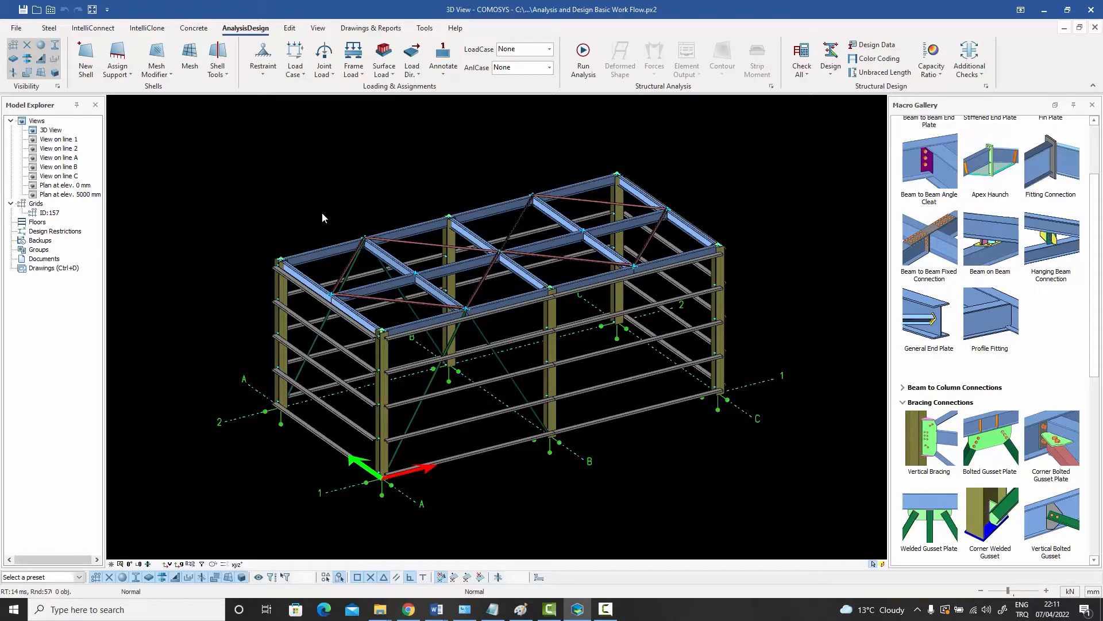
{"action": "right_click", "coordinate": [38, 224]}
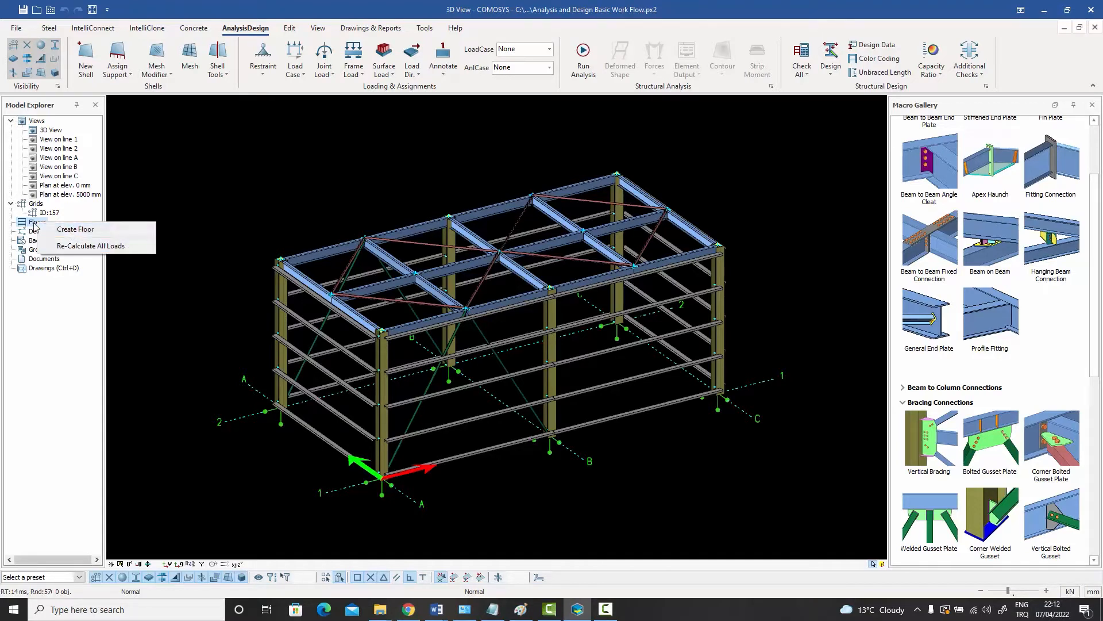
{"action": "left_click", "coordinate": [159, 210]}
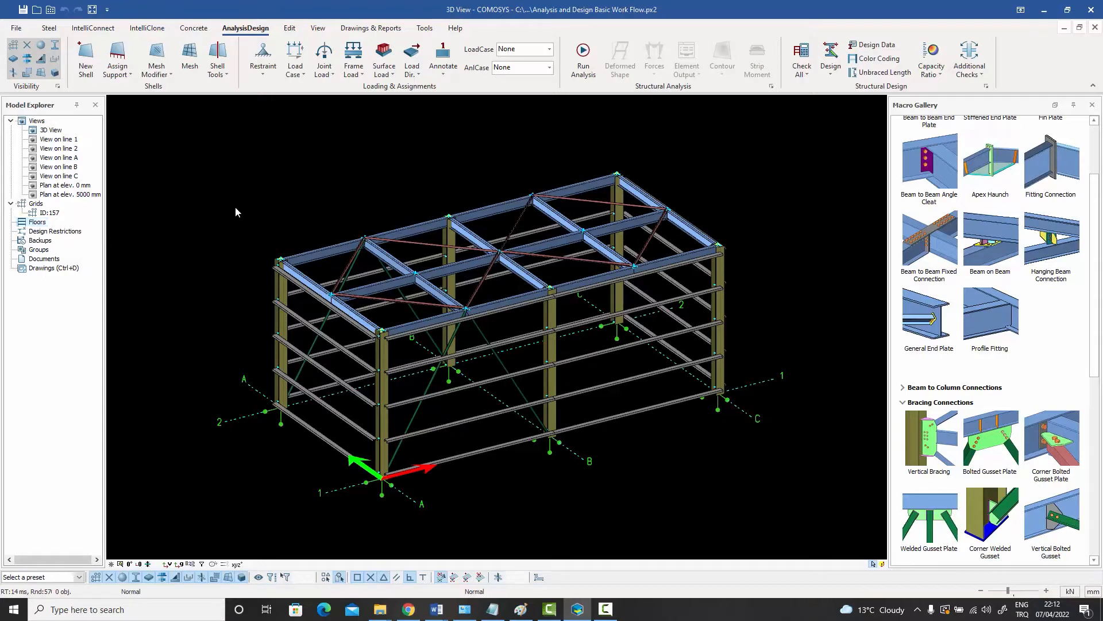
{"action": "middle_click_drag", "start_coordinate": [349, 215], "coordinate": [333, 204]}
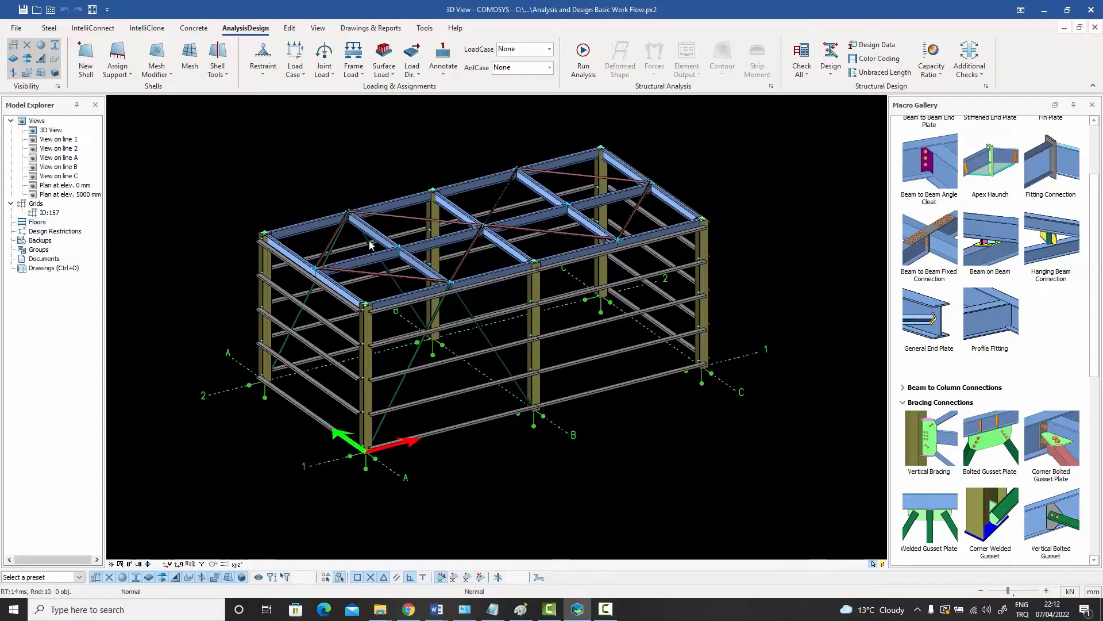
{"action": "mouse_move", "coordinate": [370, 242]}
{"action": "middle_mouse_down"}
{"action": "mouse_move", "coordinate": [362, 267]}
{"action": "mouse_move", "coordinate": [373, 244]}
{"action": "middle_mouse_up"}
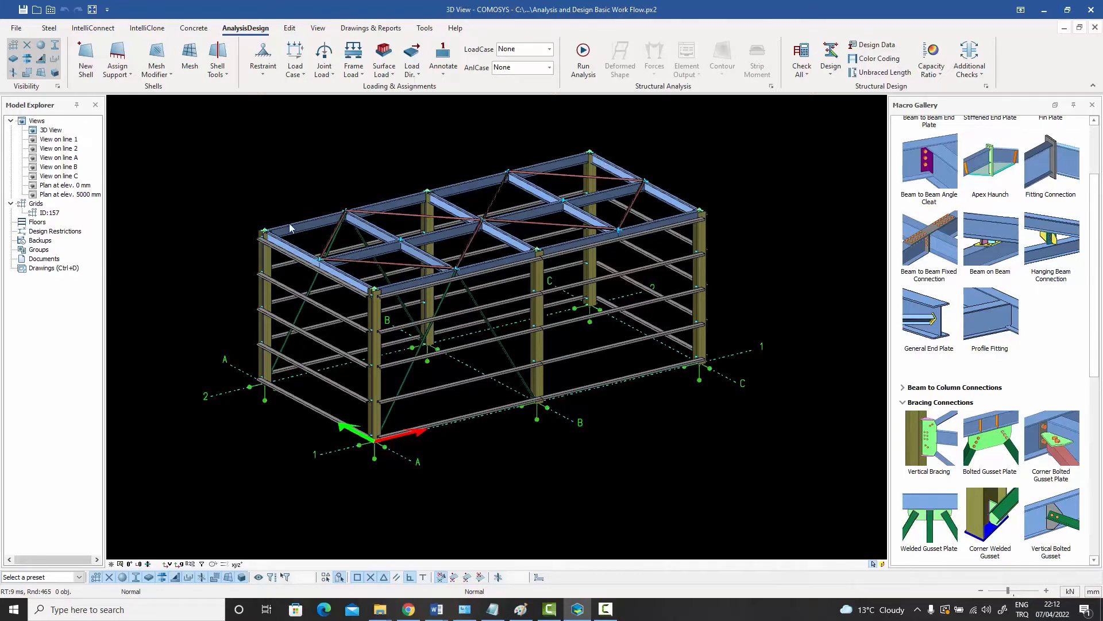
- Open the plan view at elevation 5000 mm and frame the whole roof layout
{"action": "double_click", "coordinate": [68, 196]}
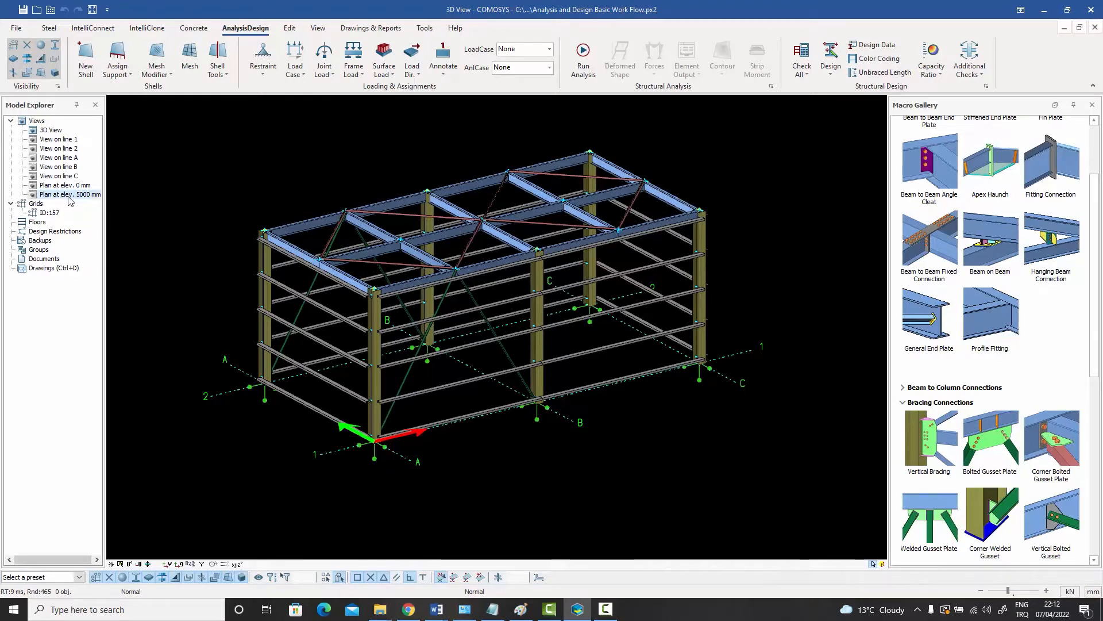
{"action": "scroll", "coordinate": [388, 251], "scroll_direction": "down", "scroll_amount": 2}
{"action": "middle_click_drag", "start_coordinate": [457, 237], "coordinate": [344, 291]}
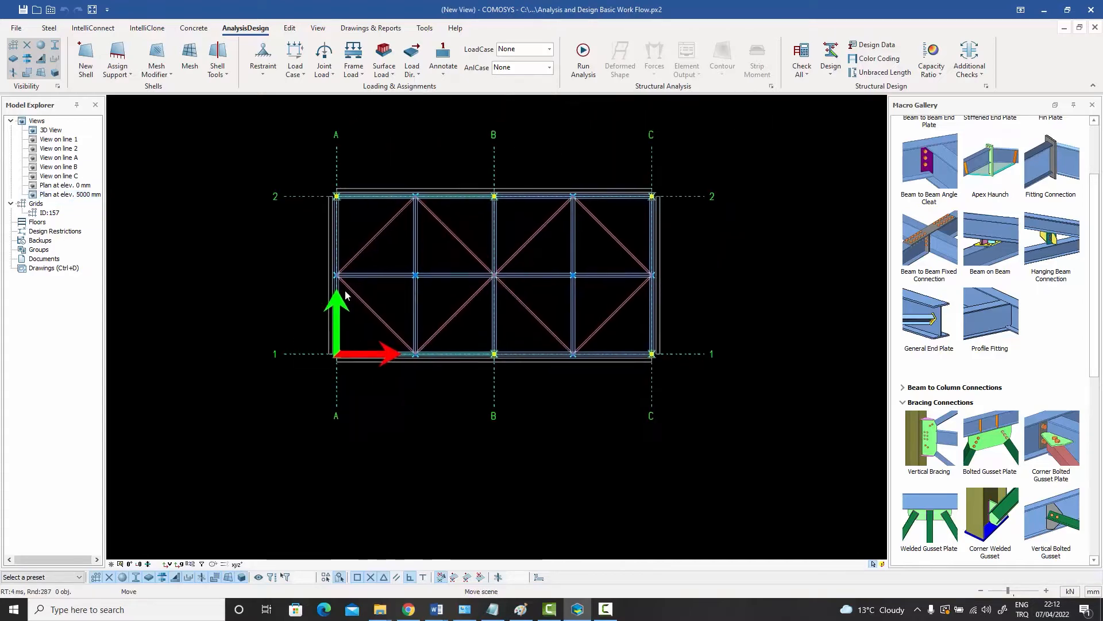
{"action": "scroll", "coordinate": [399, 276], "scroll_direction": "up", "scroll_amount": 1}
{"action": "scroll", "coordinate": [393, 292], "scroll_direction": "up", "scroll_amount": 3}
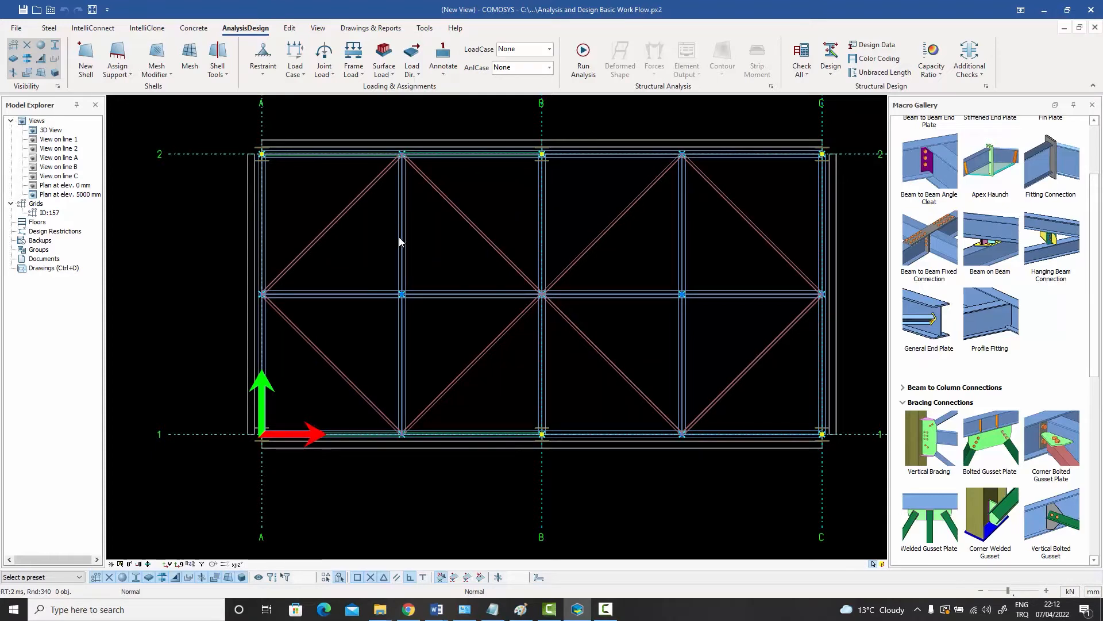
{"action": "left_click", "coordinate": [497, 291]}
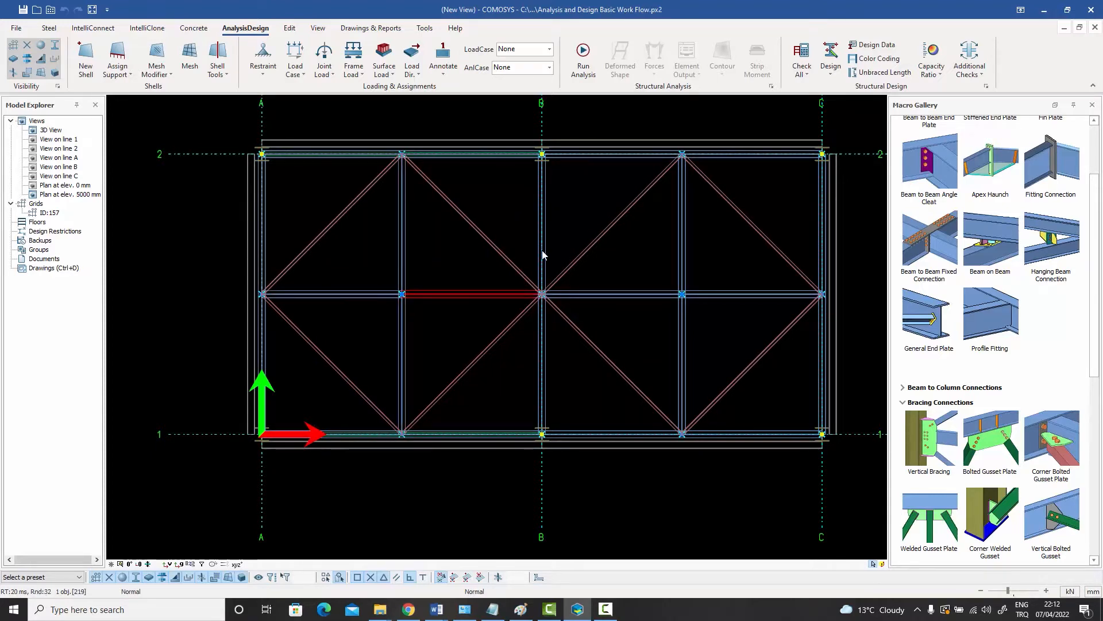
{"action": "left_click", "coordinate": [461, 215]}
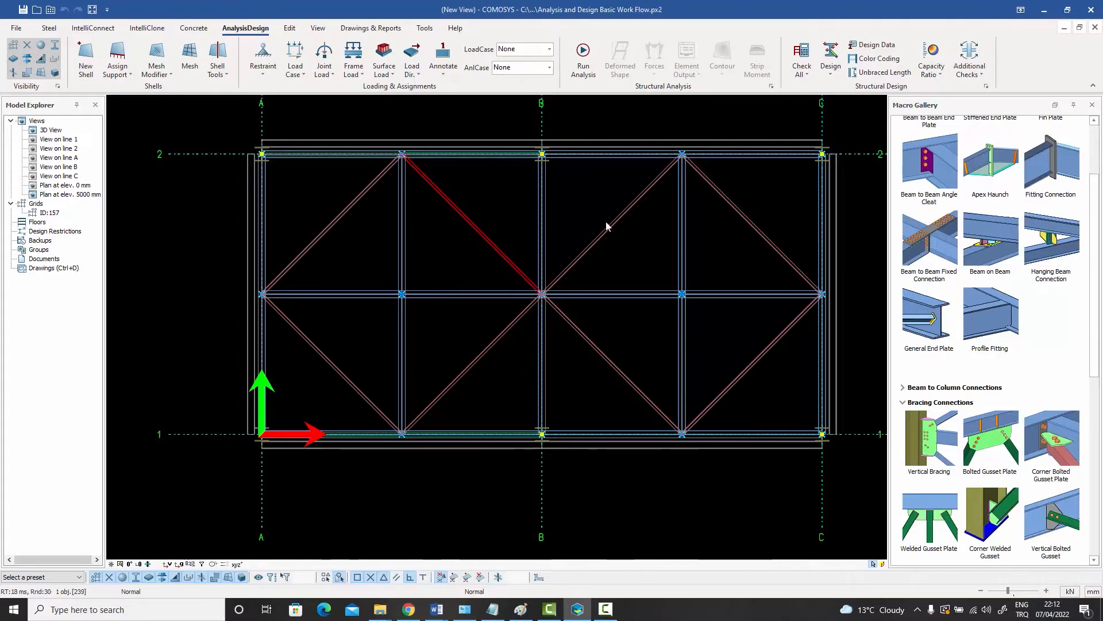
{"action": "left_click", "coordinate": [612, 225]}
{"action": "left_click", "coordinate": [727, 203]}
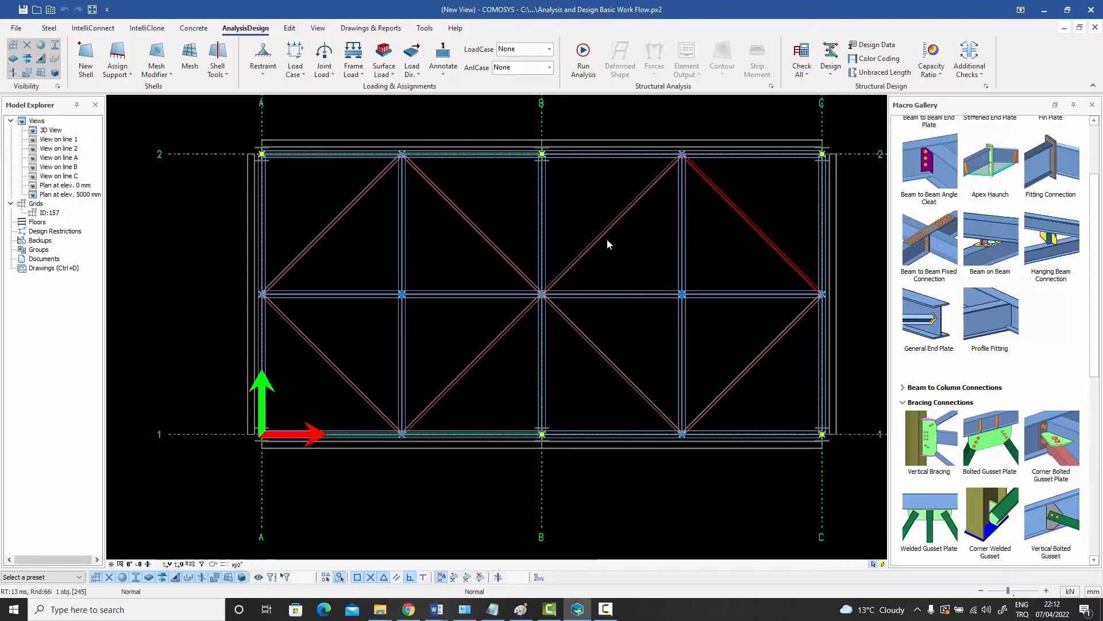
- Hide the horizontal braces in the 5000 mm plan by excluding the H.Brace beam group in the view's profile filter
{"action": "double_click", "coordinate": [167, 122]}
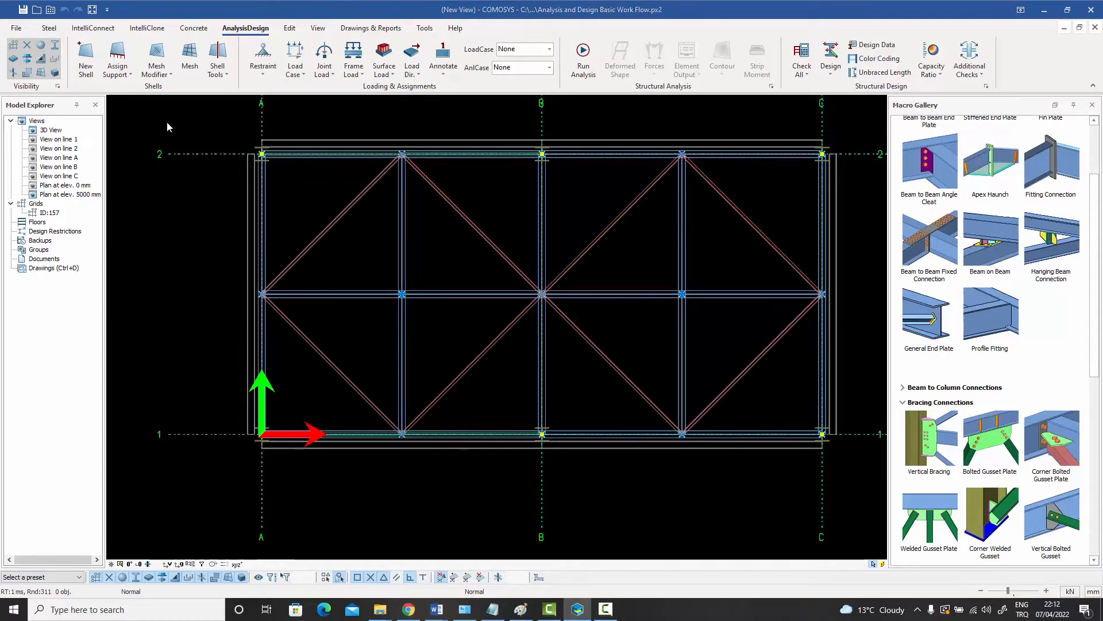
{"action": "left_click", "coordinate": [685, 239]}
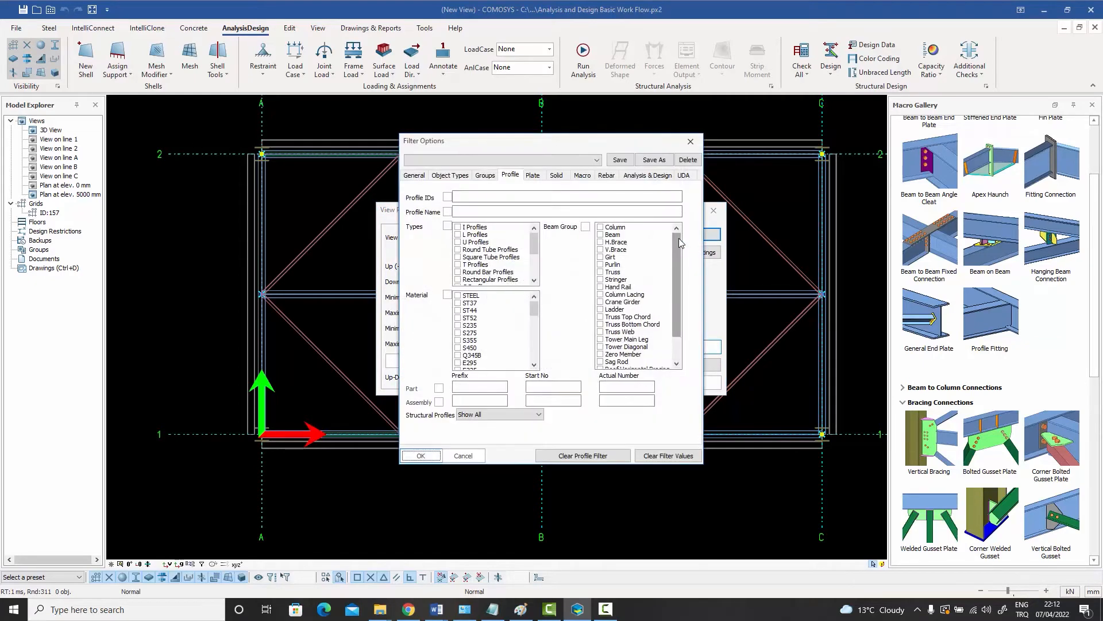
{"action": "left_click", "coordinate": [601, 243]}
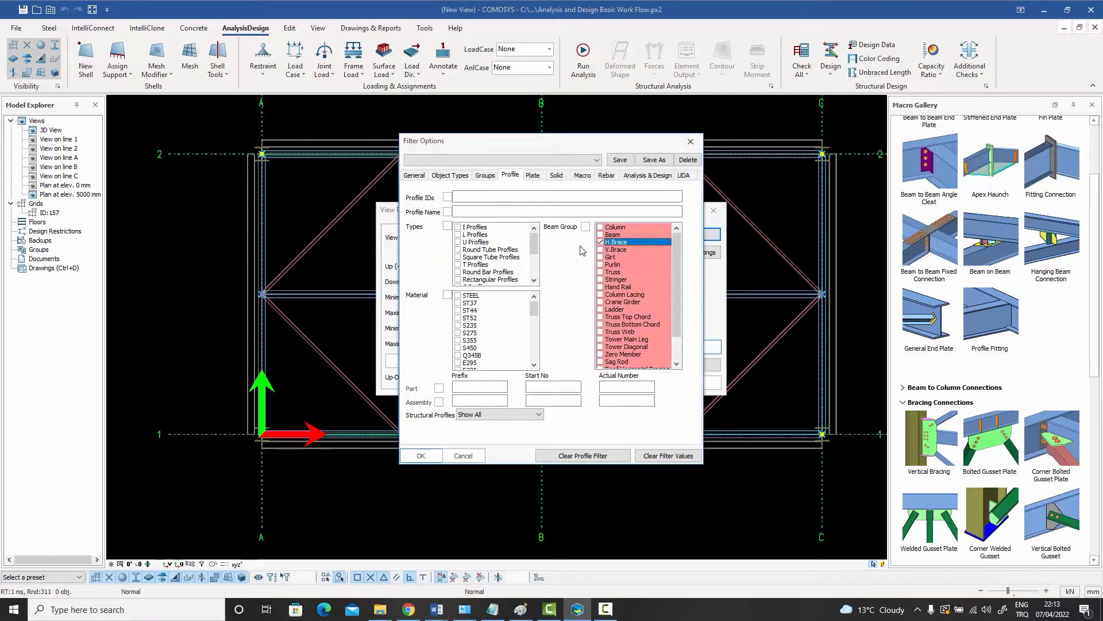
{"action": "left_click", "coordinate": [586, 227]}
{"action": "left_click", "coordinate": [421, 456]}
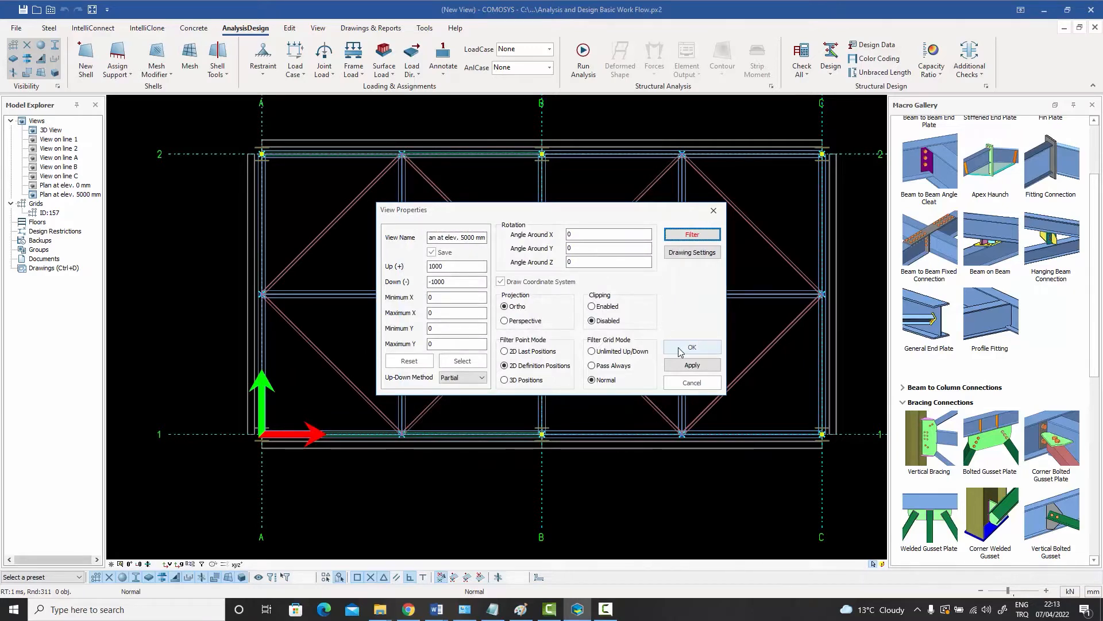
{"action": "left_click", "coordinate": [680, 349]}
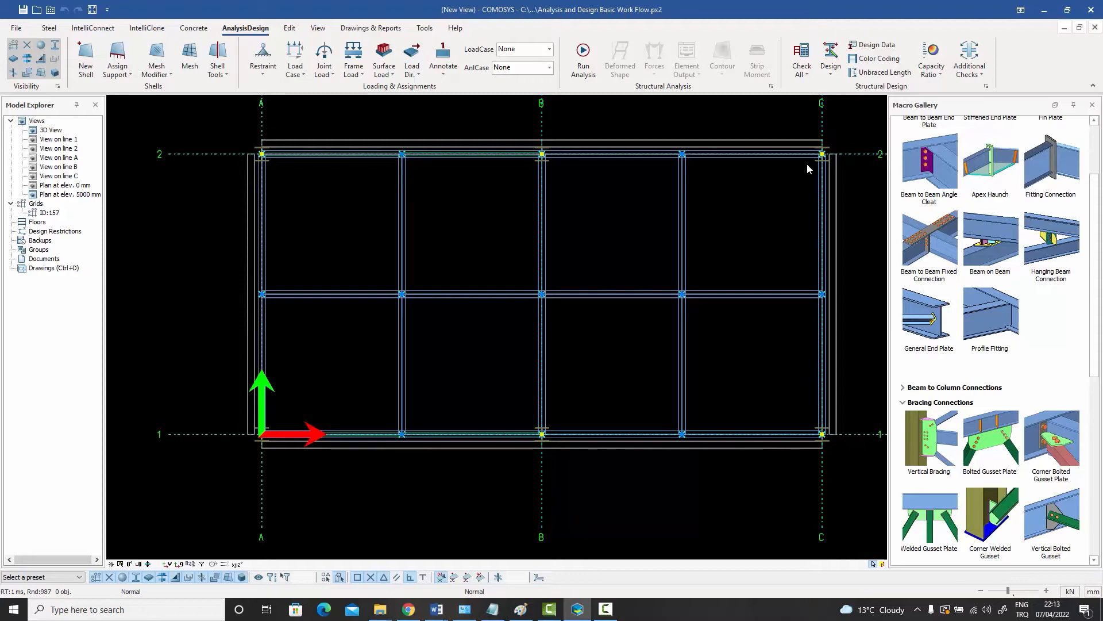
- Inspect the remaining roof beams and review the plan's view properties, including its up and down limits
{"action": "left_click", "coordinate": [682, 216]}
{"action": "left_click", "coordinate": [820, 215]}
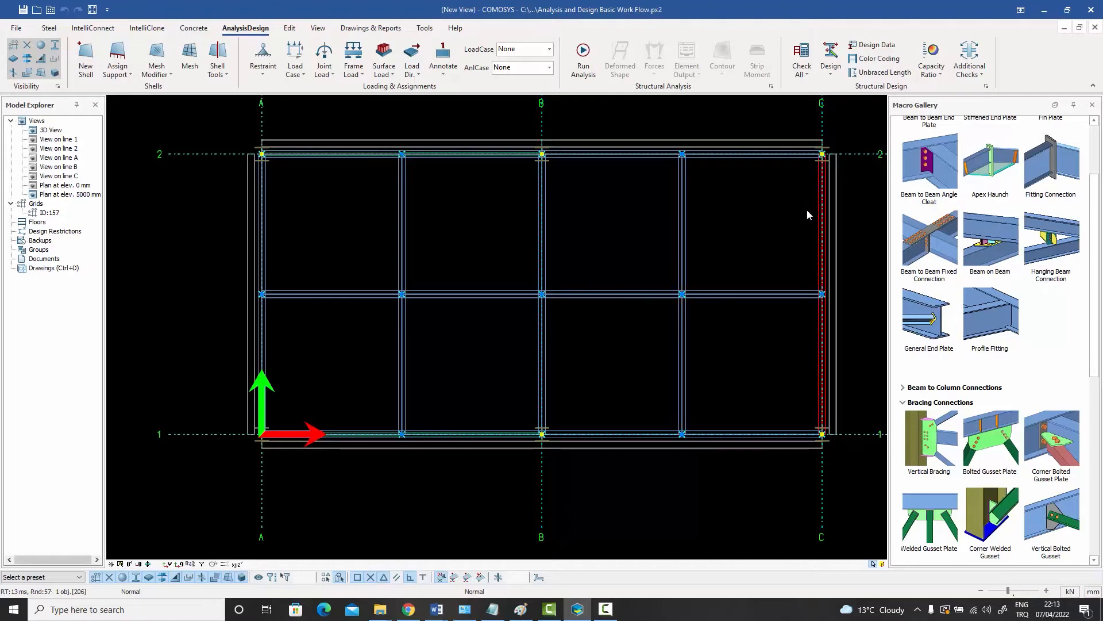
{"action": "left_click", "coordinate": [759, 166]}
{"action": "left_click", "coordinate": [644, 213]}
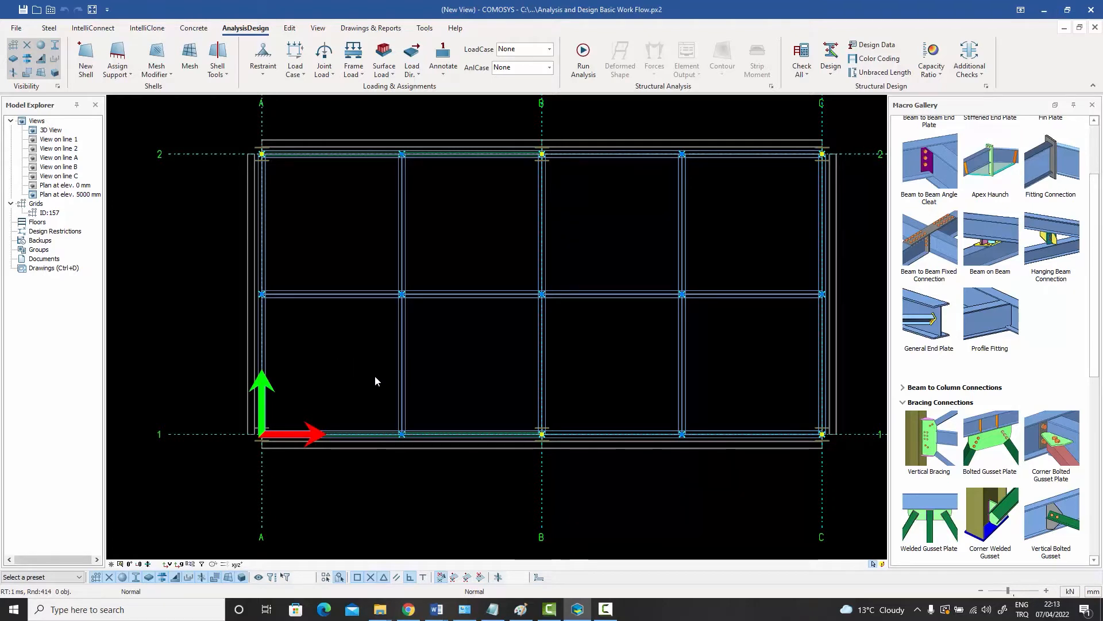
{"action": "double_click", "coordinate": [347, 117]}
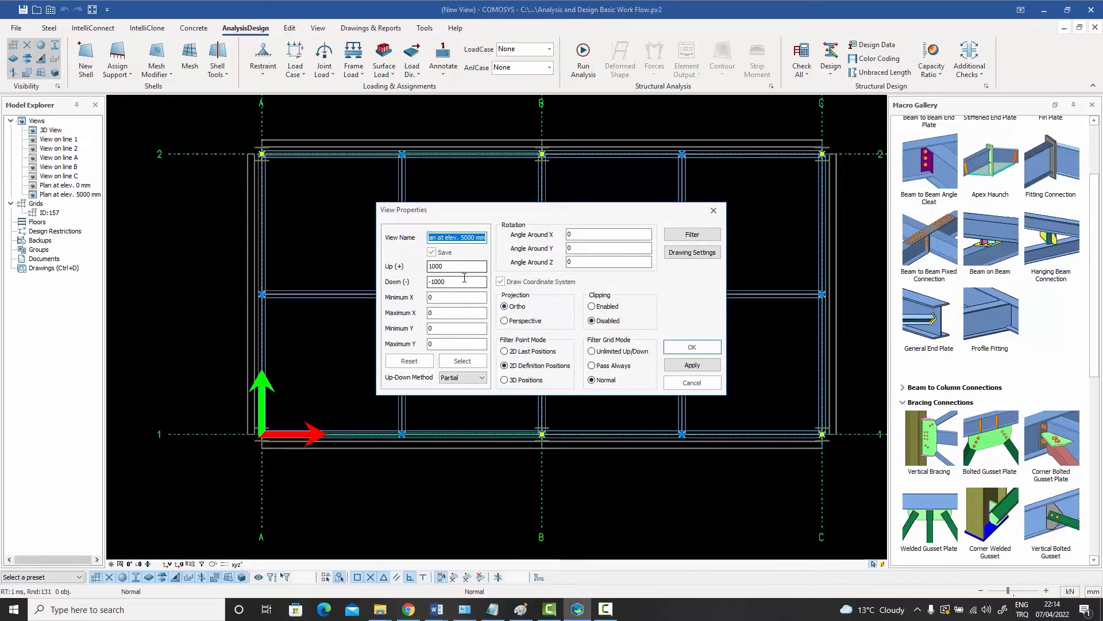
{"action": "left_click", "coordinate": [692, 382]}
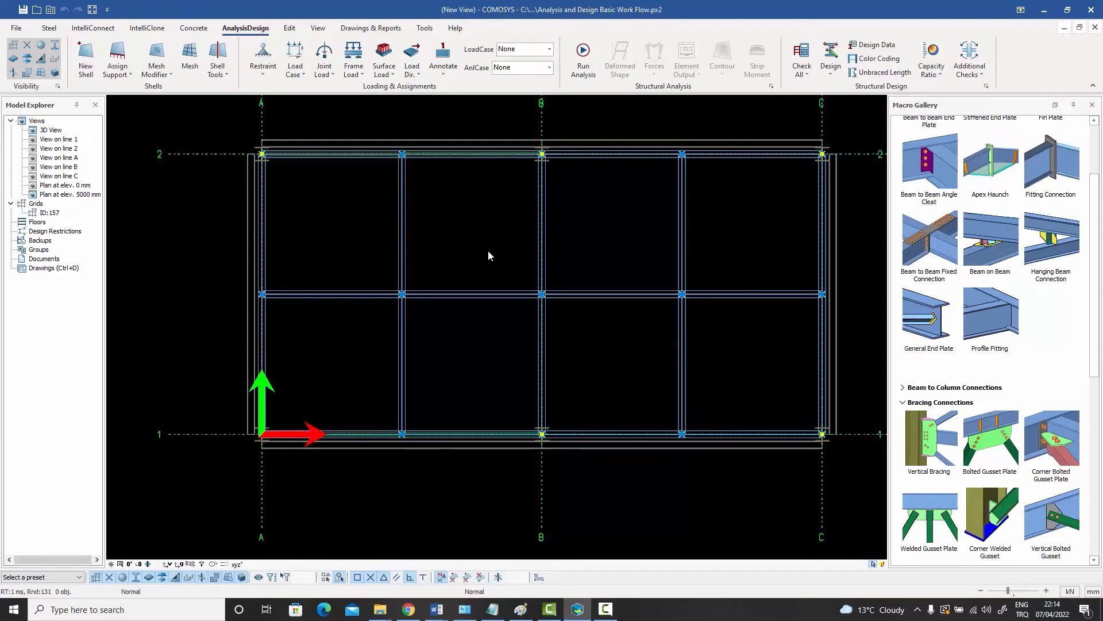
- Create a floor named "5000mm Level" and list it in the model's floors
{"action": "right_click", "coordinate": [39, 225]}
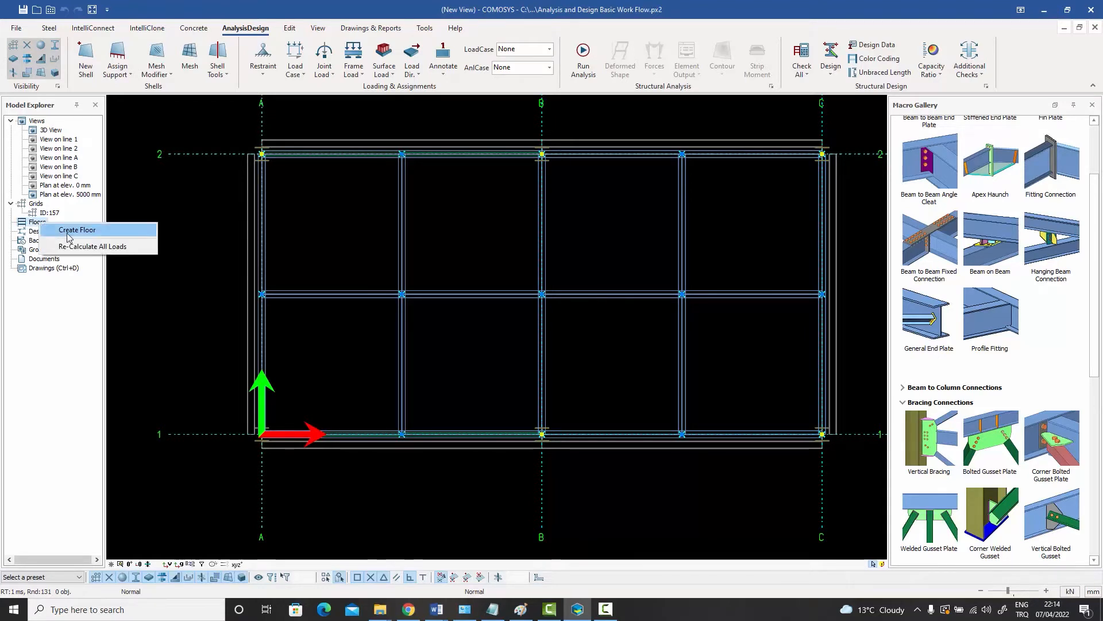
{"action": "left_click", "coordinate": [68, 230]}
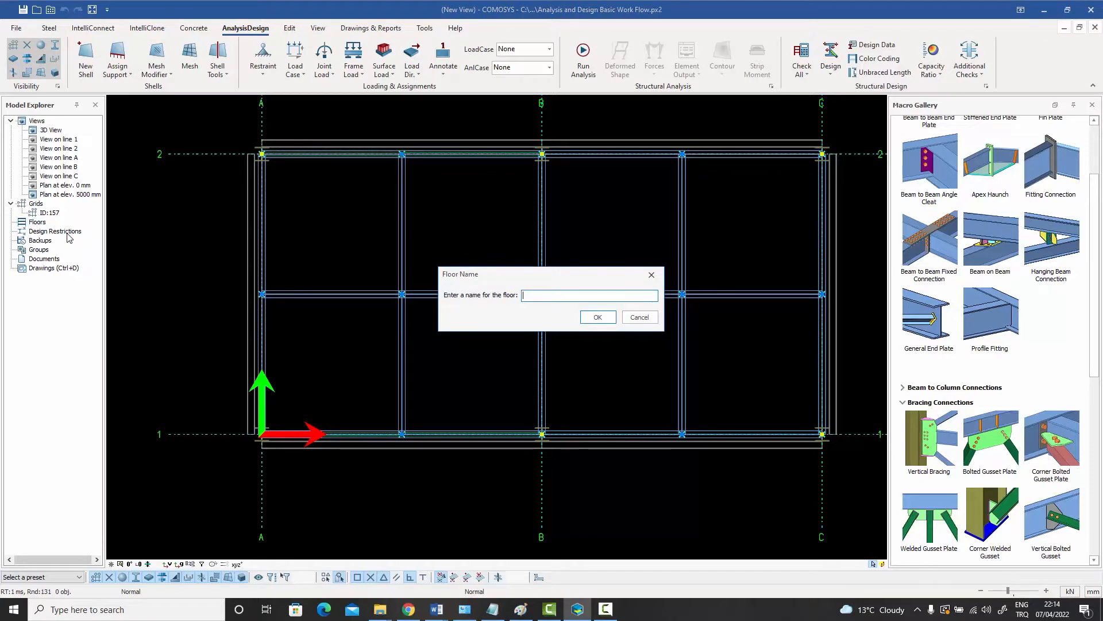
{"action": "left_click_drag", "start_coordinate": [504, 274], "coordinate": [357, 268]}
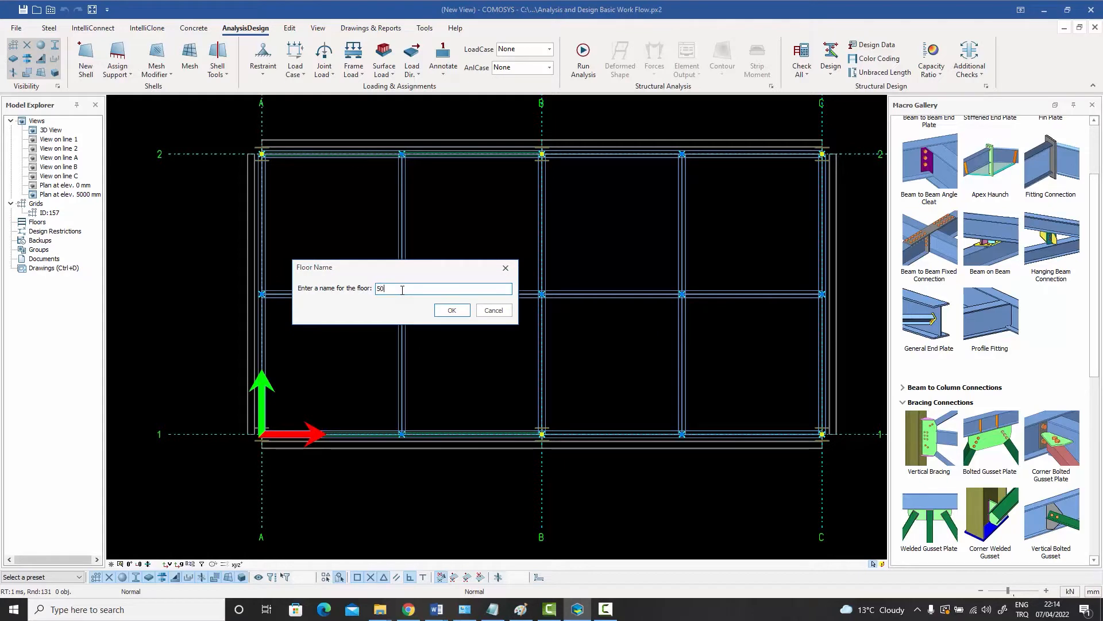
{"action": "type", "text": "mm Level"}
{"action": "left_click", "coordinate": [452, 311]}
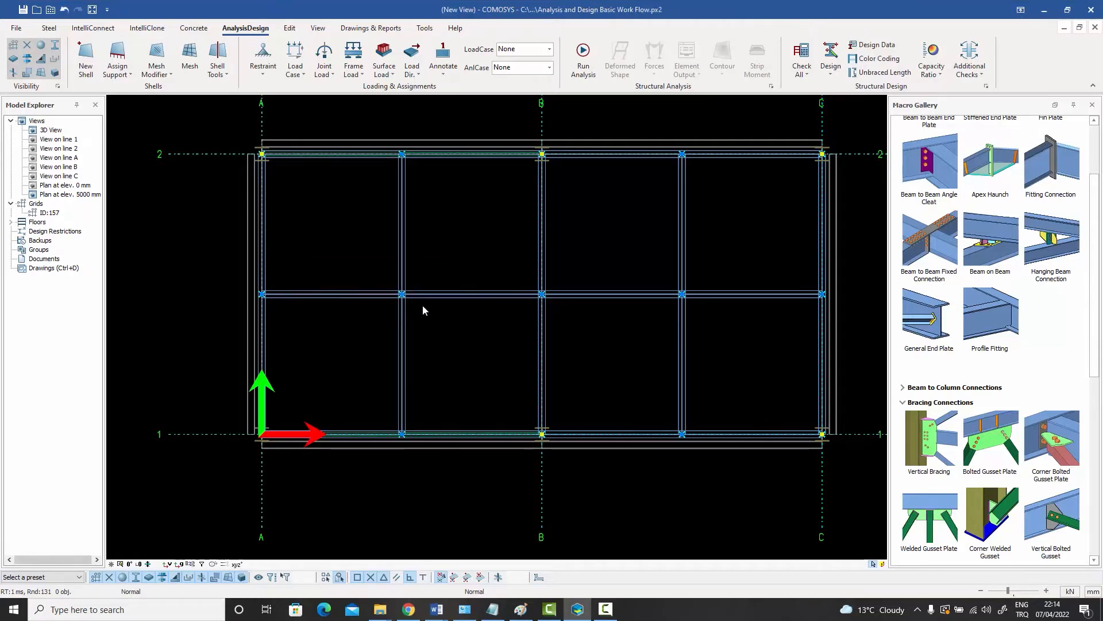
{"action": "left_click", "coordinate": [11, 222]}
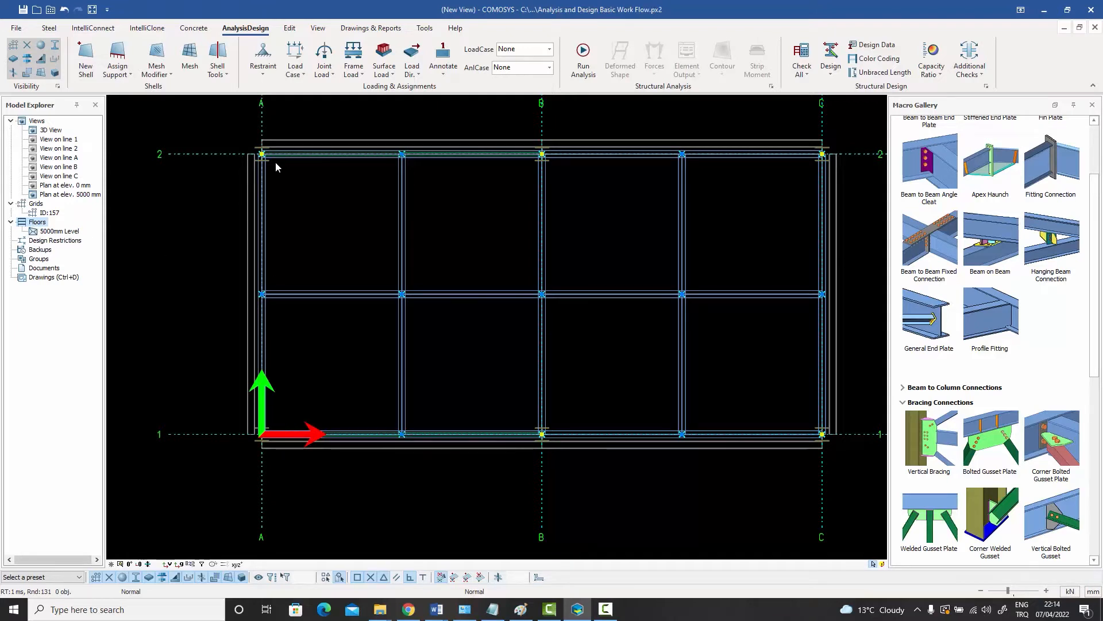
- Find the polygons of the 5000mm Level floor at relative Z 0 from the current view, and check individual polygons in the upper row
{"action": "left_click", "coordinate": [55, 232]}
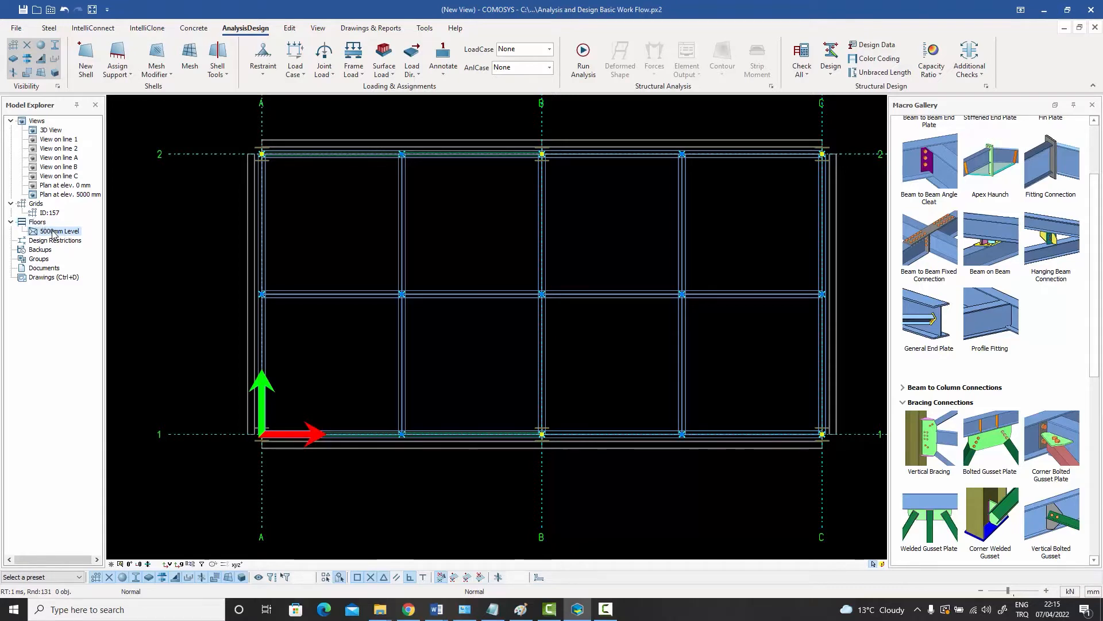
{"action": "right_click", "coordinate": [56, 233]}
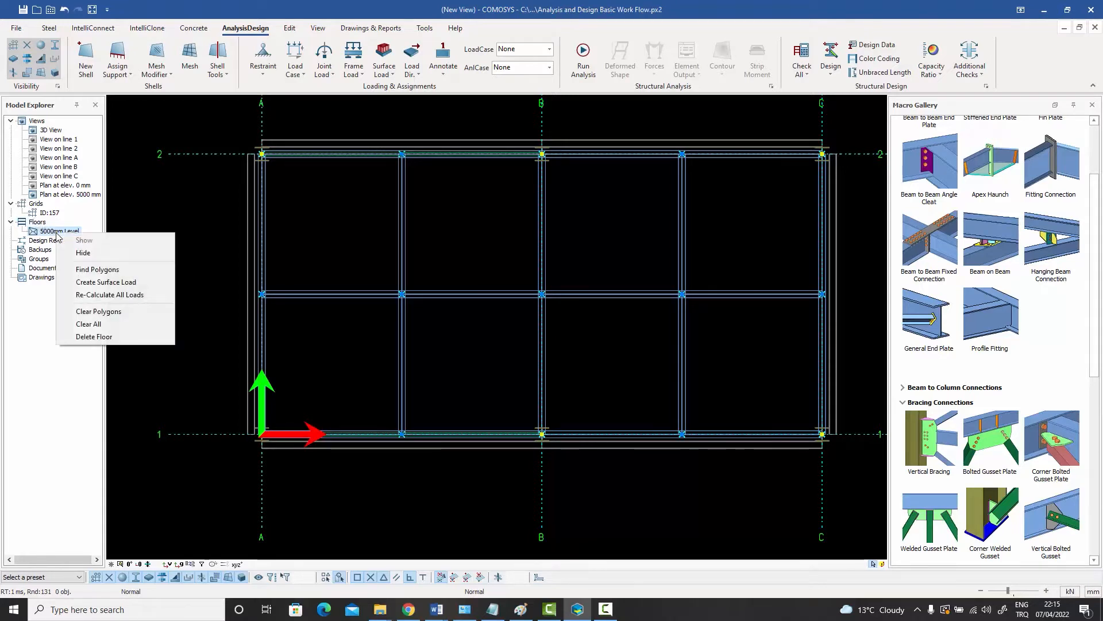
{"action": "left_click", "coordinate": [104, 275]}
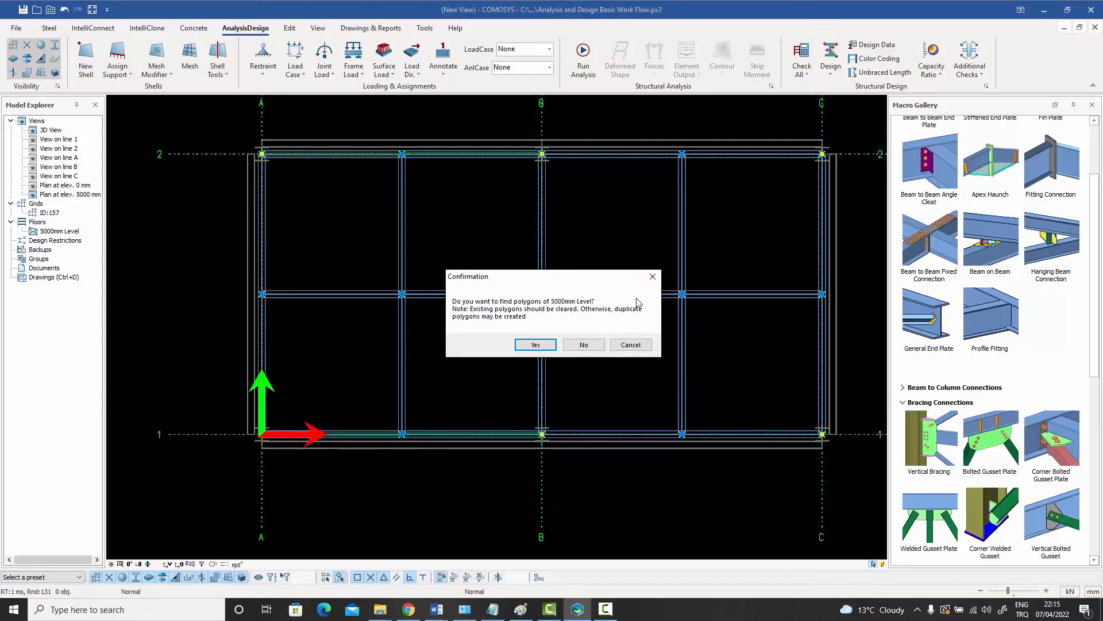
{"action": "left_click", "coordinate": [535, 344]}
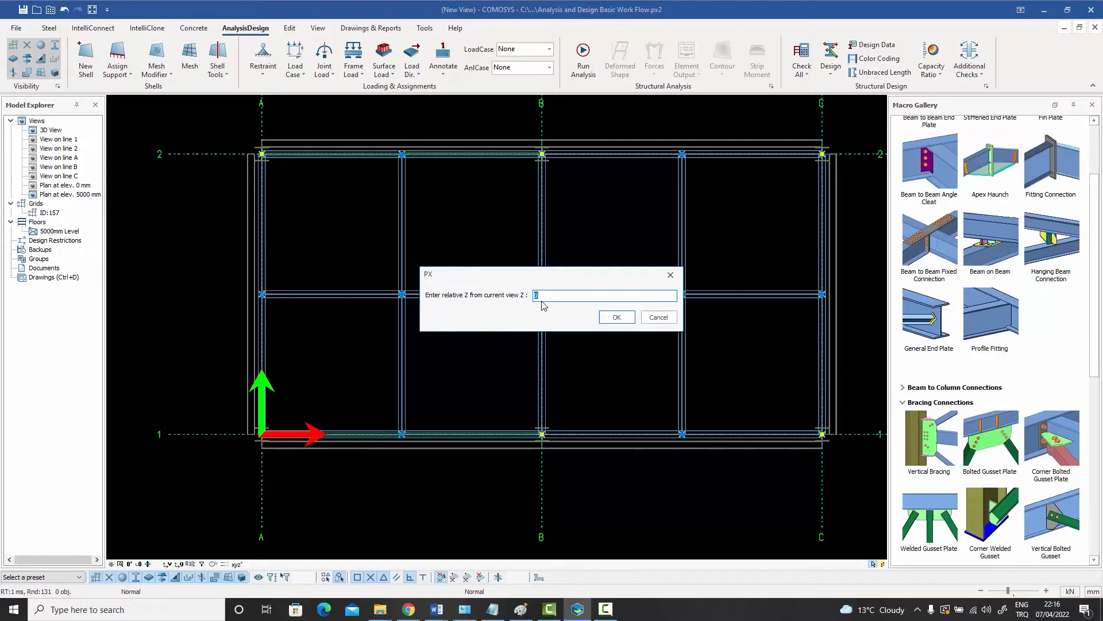
{"action": "left_click", "coordinate": [615, 319]}
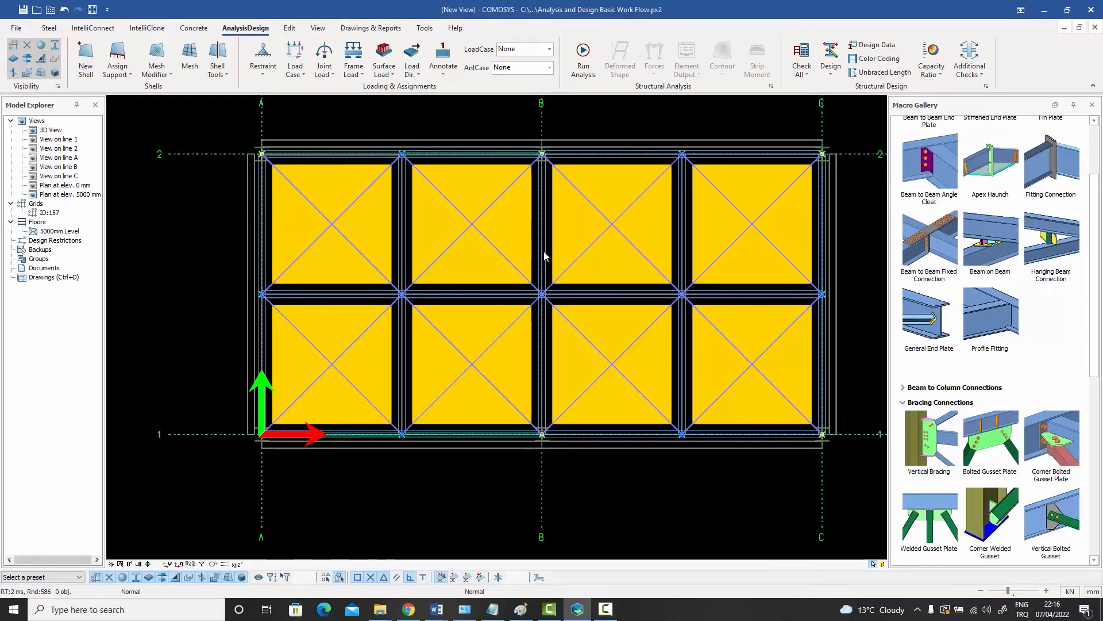
{"action": "left_click", "coordinate": [471, 229]}
{"action": "left_click", "coordinate": [362, 222]}
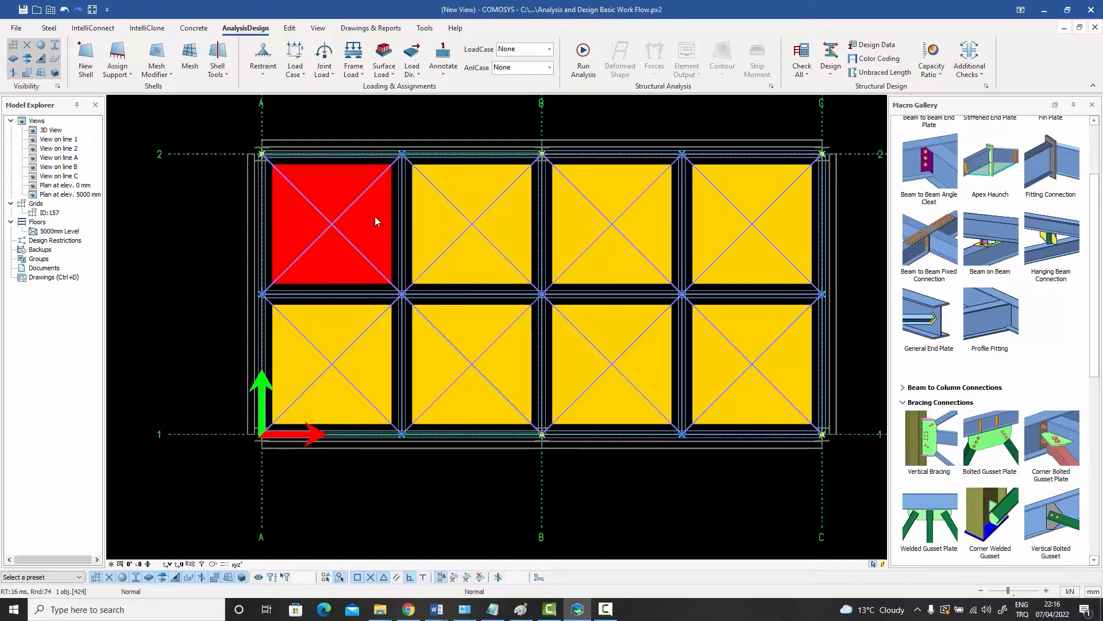
- Check the upper-row load polygons one by one, returning to the one in the corner of grid lines A and 2
{"action": "left_click", "coordinate": [485, 219]}
{"action": "left_click", "coordinate": [627, 231]}
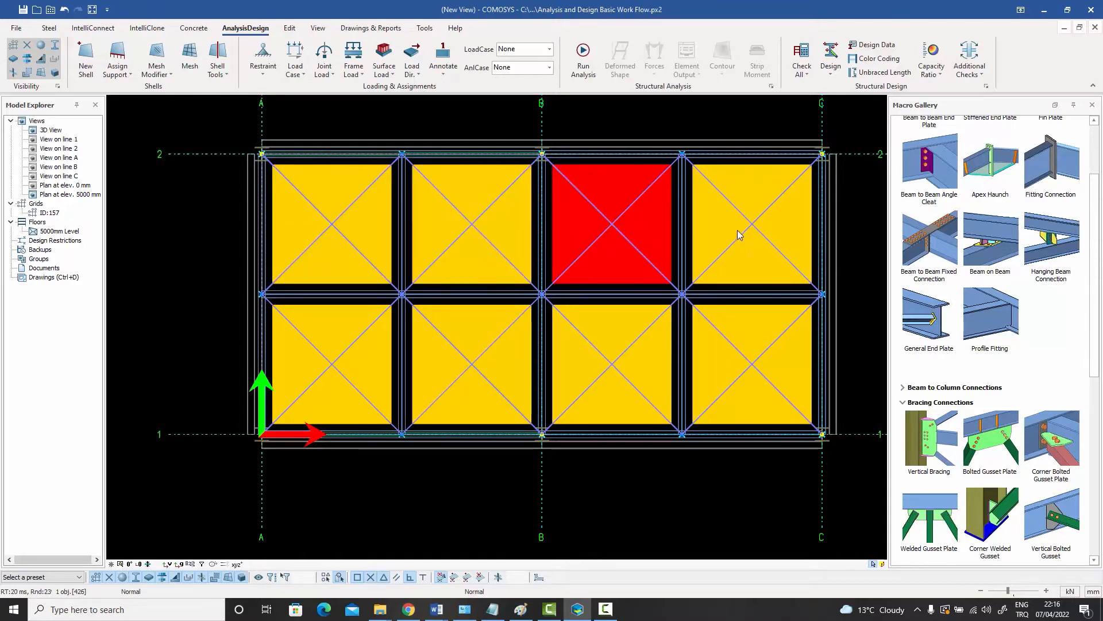
{"action": "left_click", "coordinate": [740, 233]}
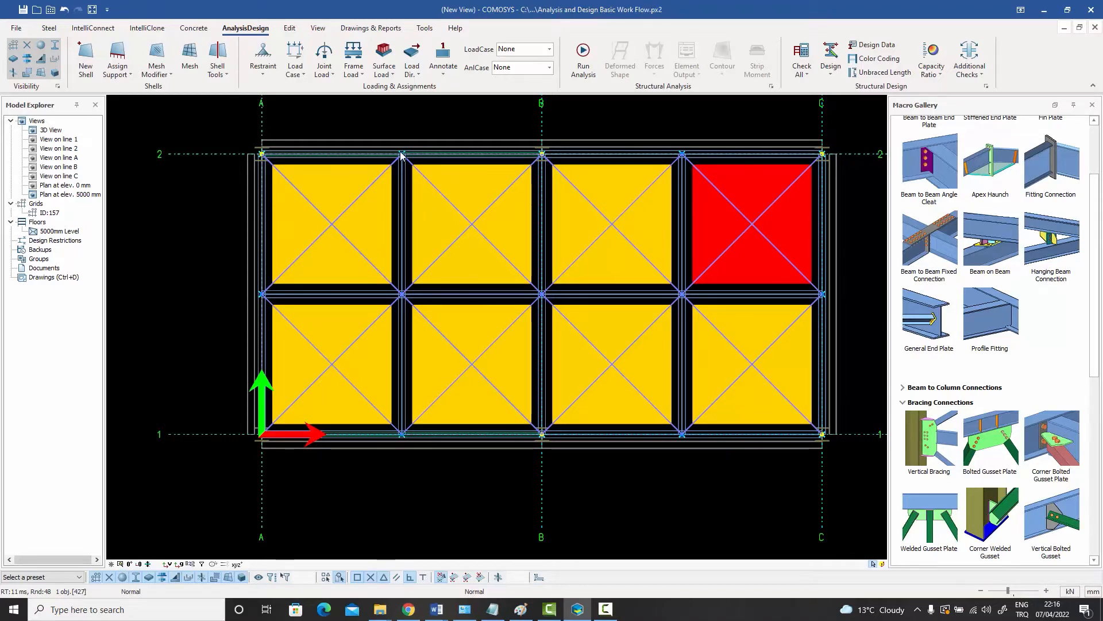
{"action": "left_click", "coordinate": [356, 217]}
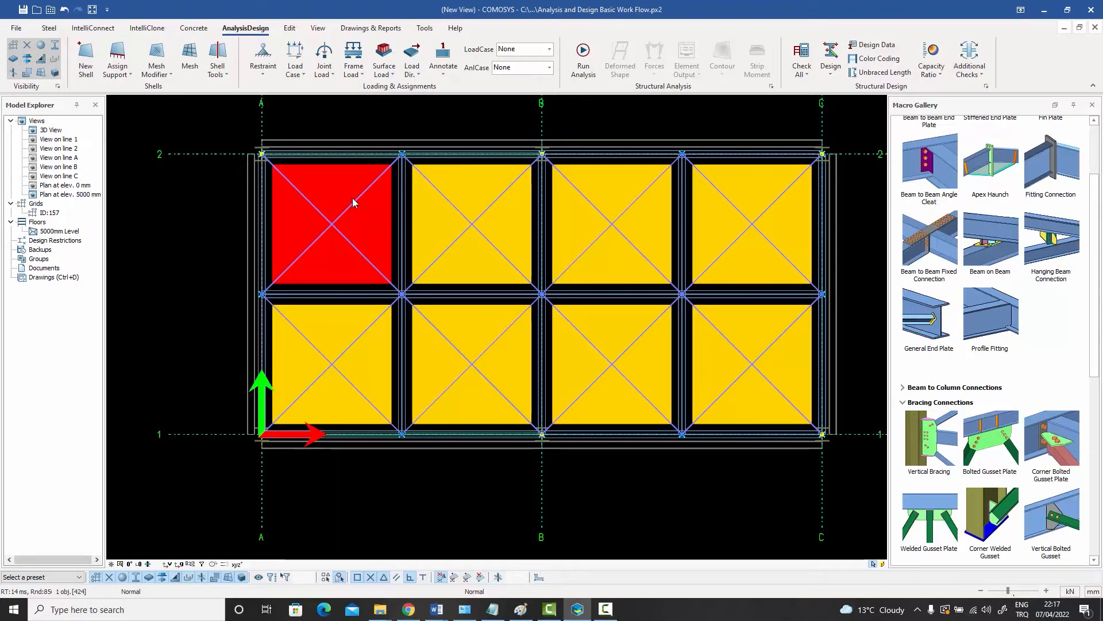
- Examine the beams bounding the corner polygon at grids A and 2: the line 2 beam and the intermediate beam between A and B
{"action": "left_click", "coordinate": [332, 160]}
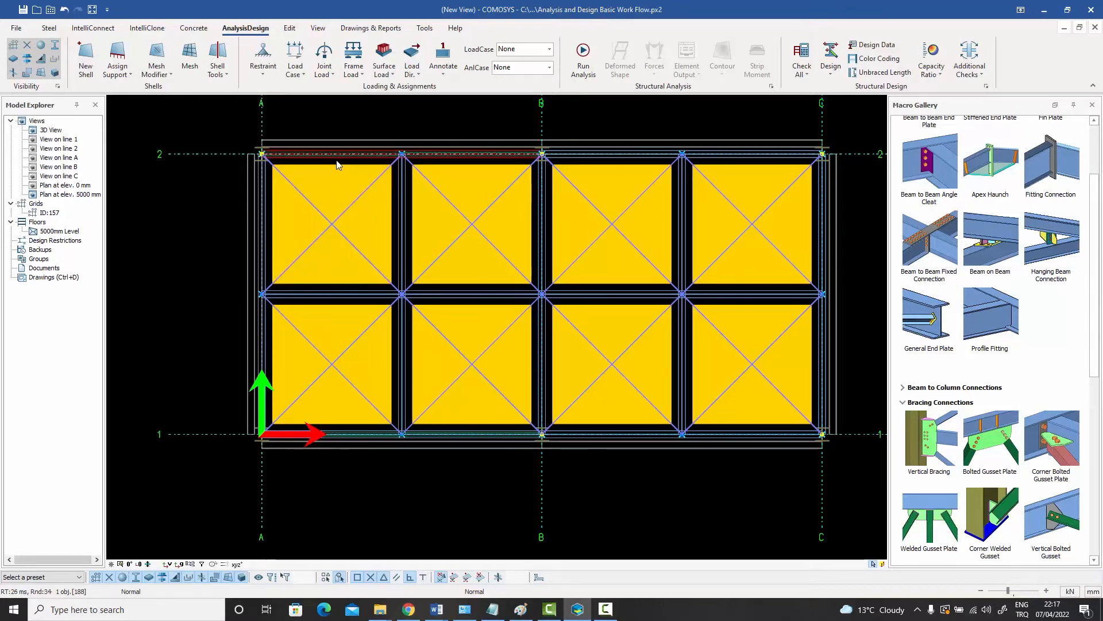
{"action": "left_click", "coordinate": [400, 193]}
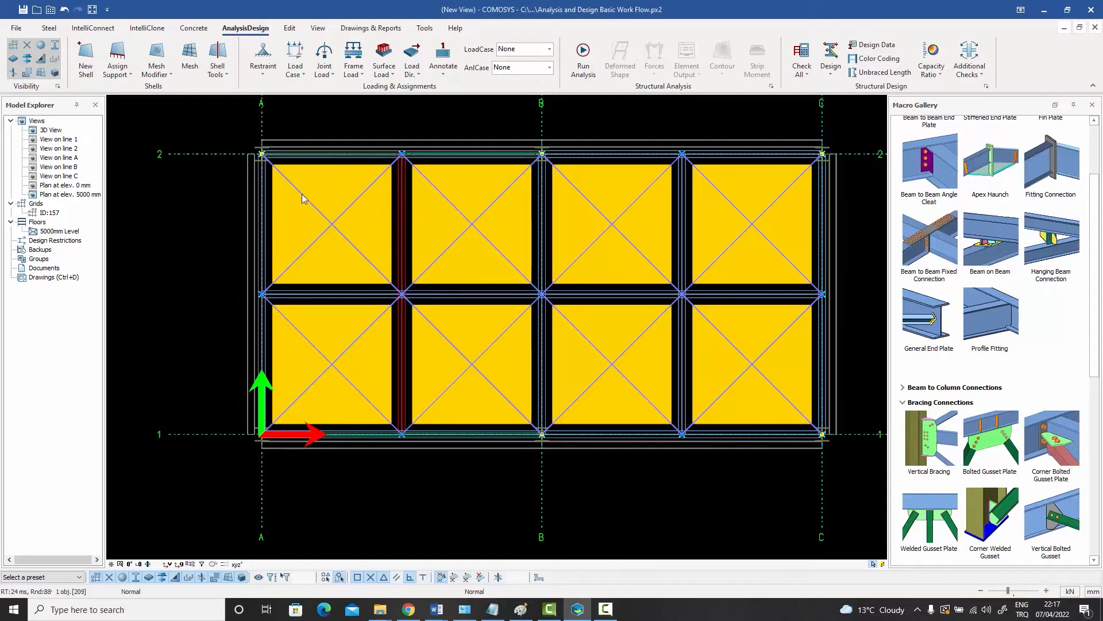
{"action": "left_click", "coordinate": [294, 160]}
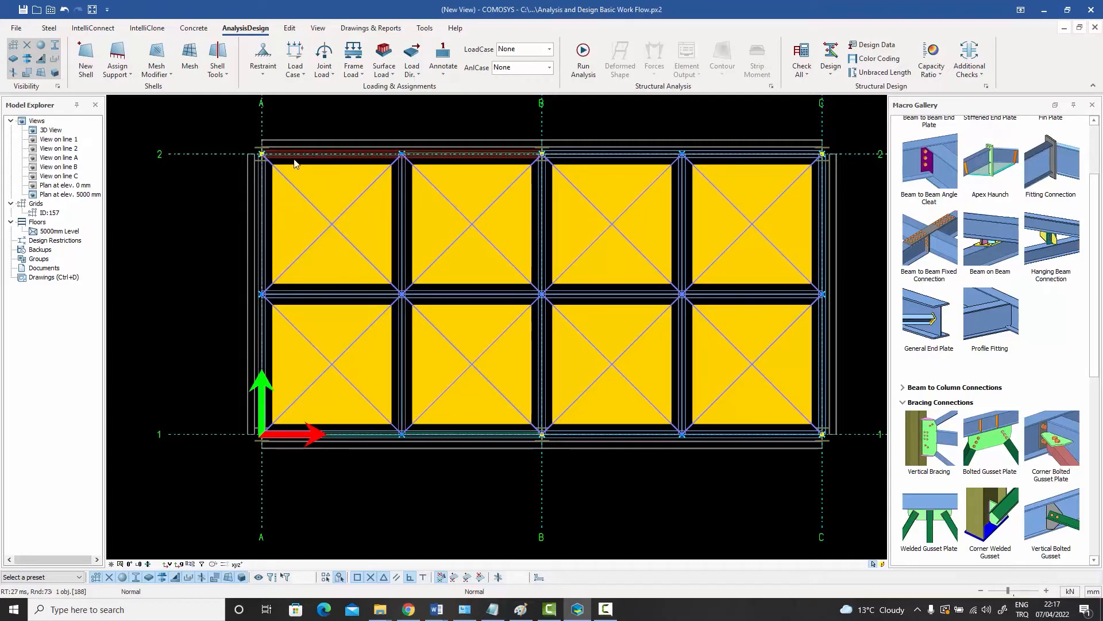
{"action": "left_click", "coordinate": [361, 195]}
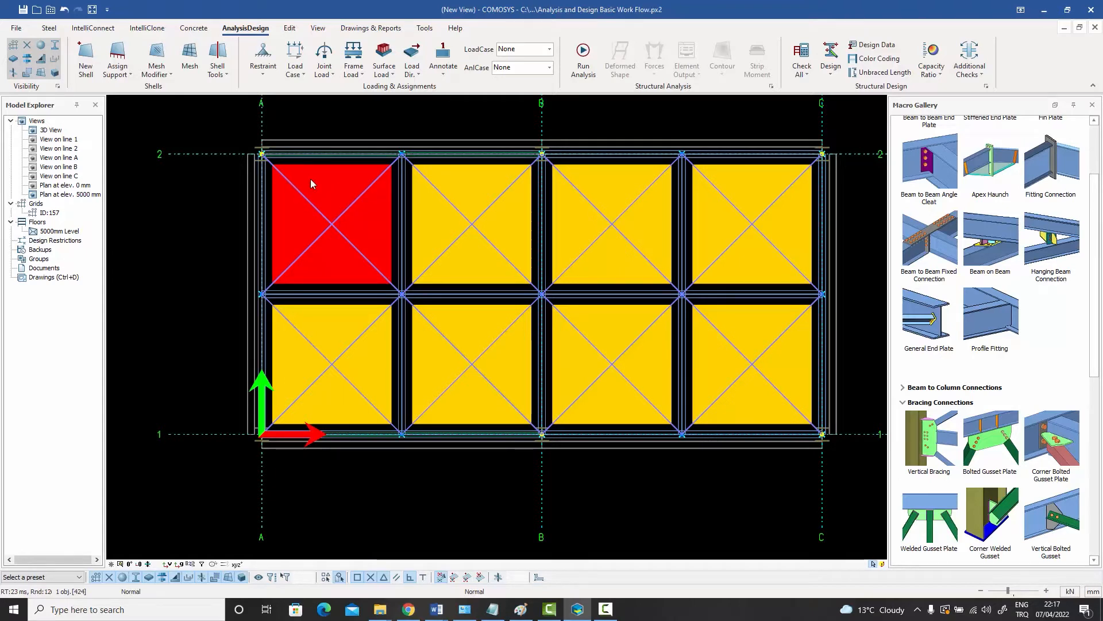
{"action": "left_click", "coordinate": [373, 155]}
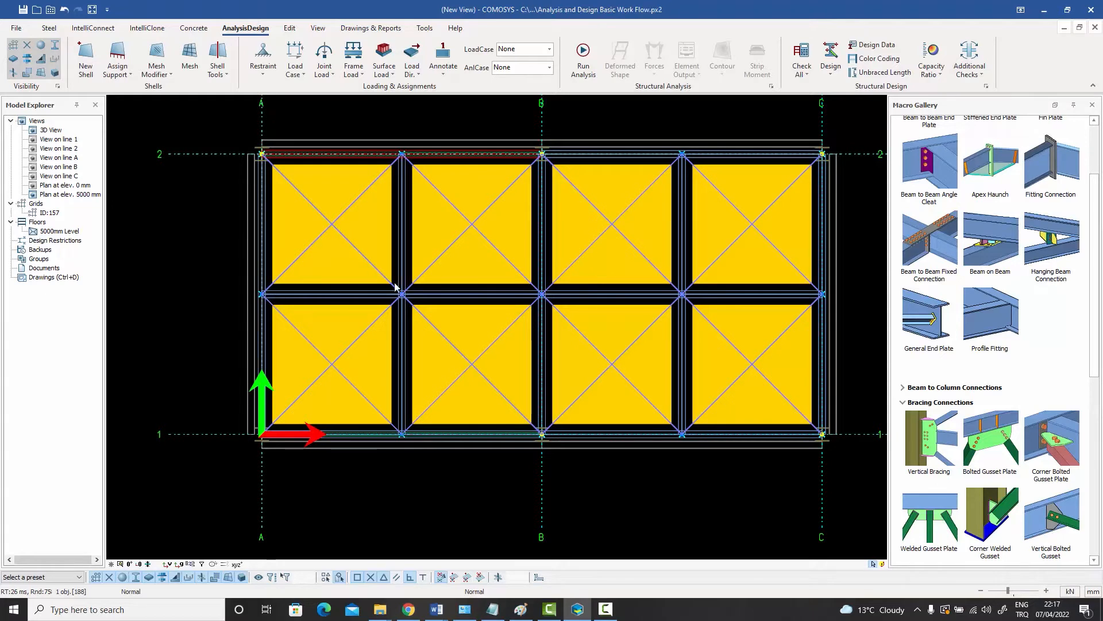
{"action": "left_click", "coordinate": [404, 184]}
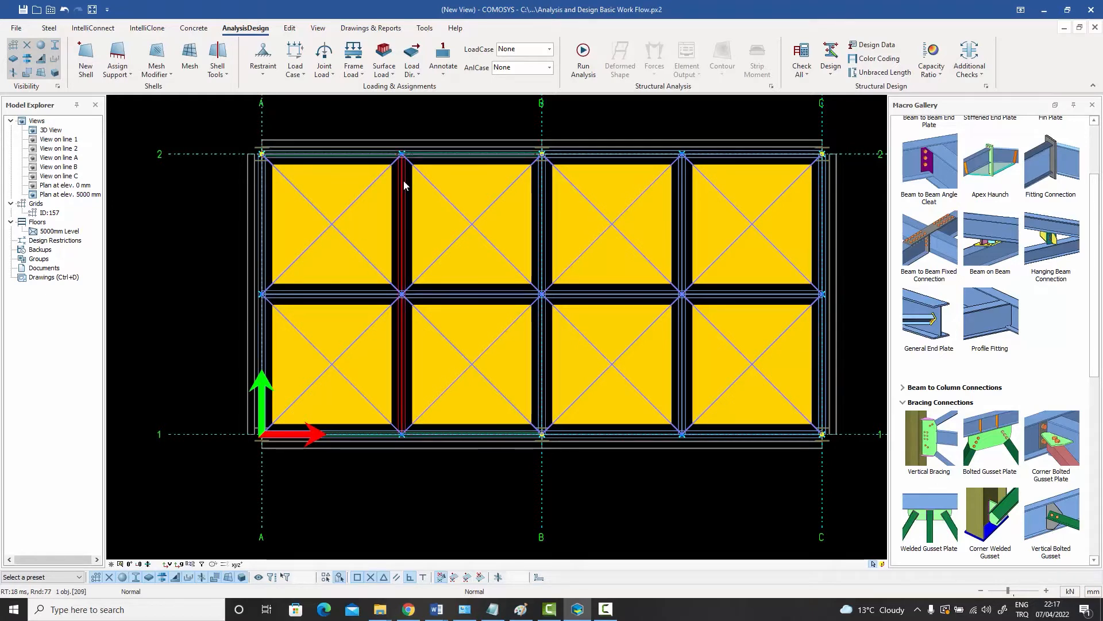
- Check the remaining load polygons in both rows of the plan individually and clear the selection
{"action": "left_click", "coordinate": [439, 236]}
{"action": "left_click", "coordinate": [609, 230]}
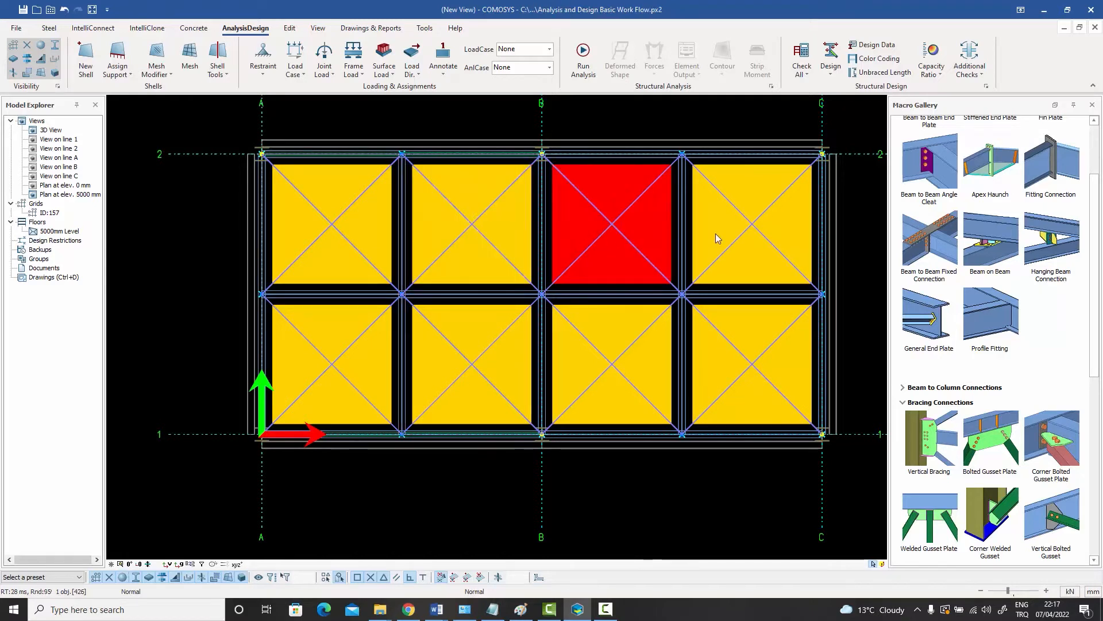
{"action": "left_click", "coordinate": [717, 234]}
{"action": "left_click", "coordinate": [730, 341]}
{"action": "left_click", "coordinate": [578, 341]}
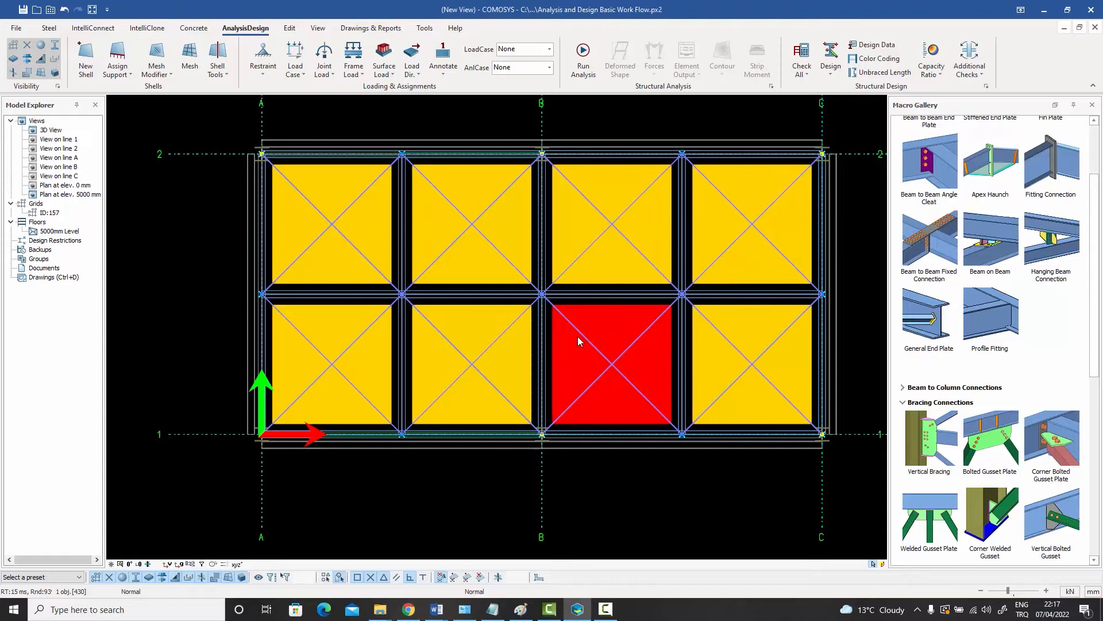
{"action": "left_click", "coordinate": [487, 347]}
{"action": "left_click", "coordinate": [345, 347]}
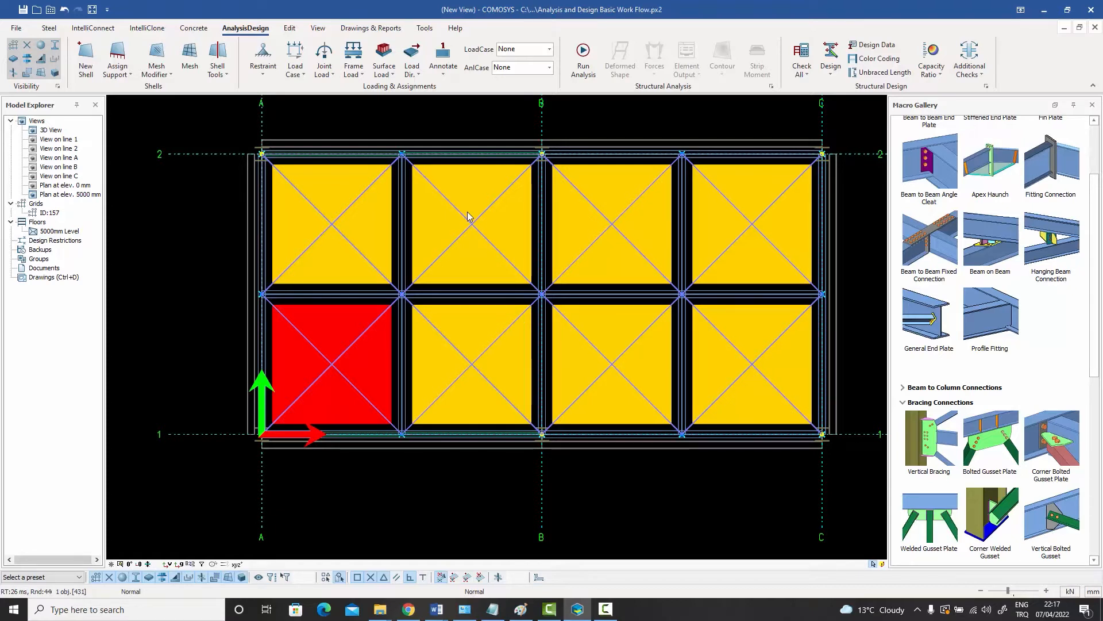
{"action": "left_click", "coordinate": [193, 205]}
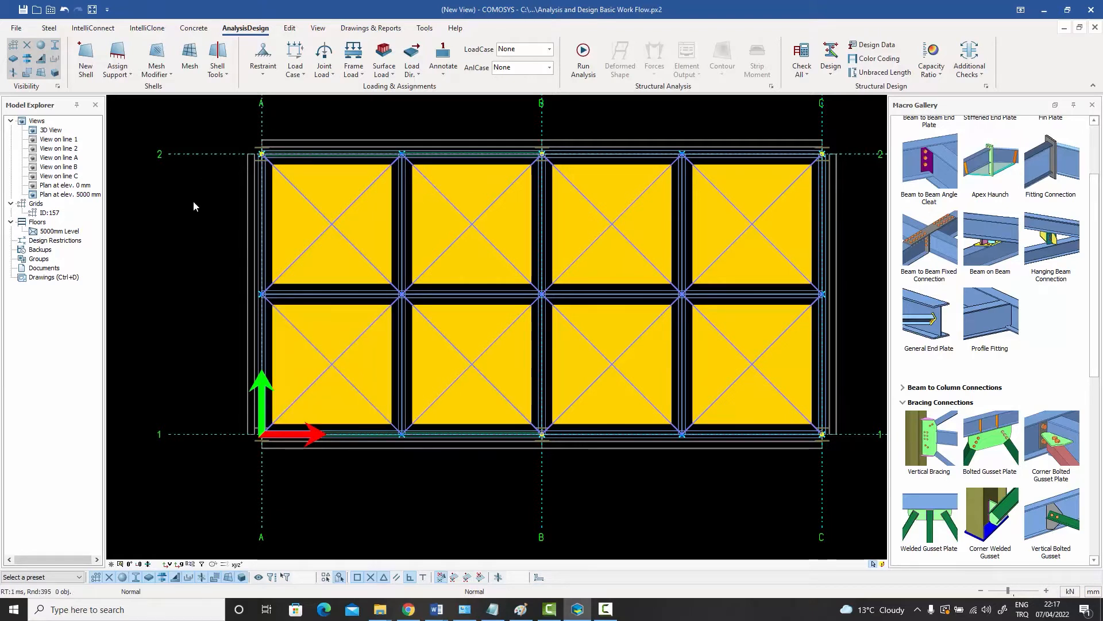
- Start a surface load on the 5000mm Level floor and assign it to the Live load case
{"action": "left_click", "coordinate": [54, 232]}
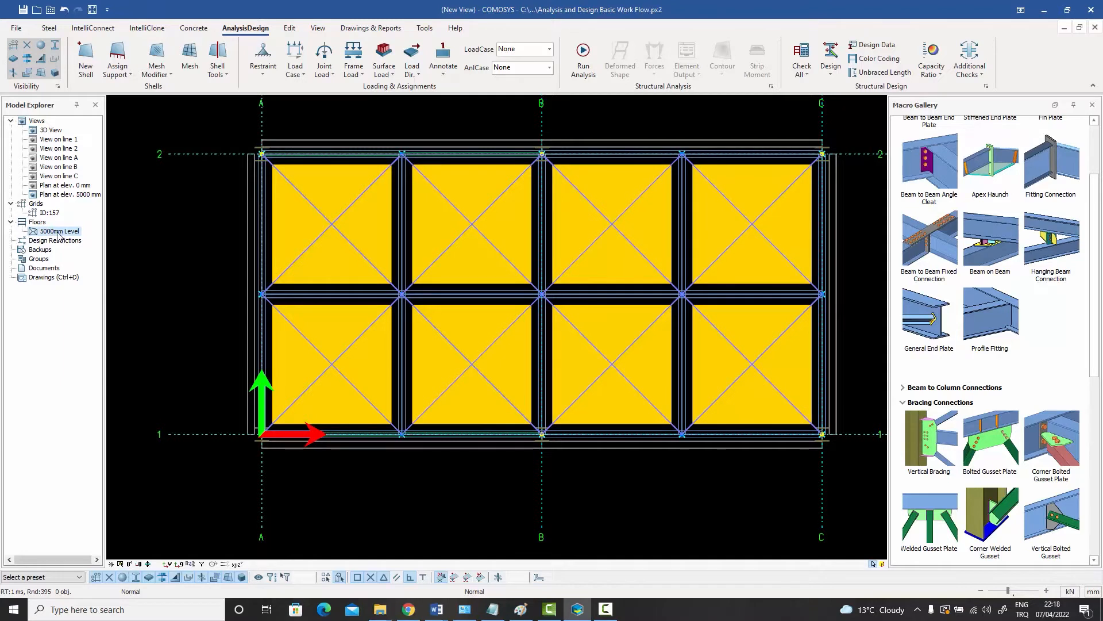
{"action": "right_click", "coordinate": [59, 234]}
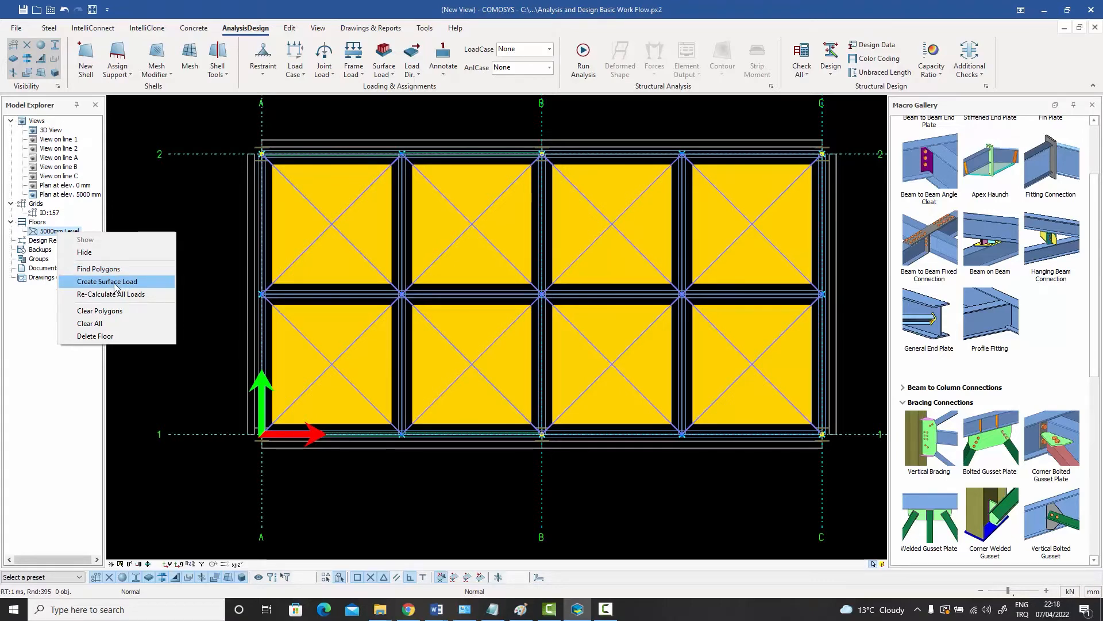
{"action": "left_click", "coordinate": [115, 283]}
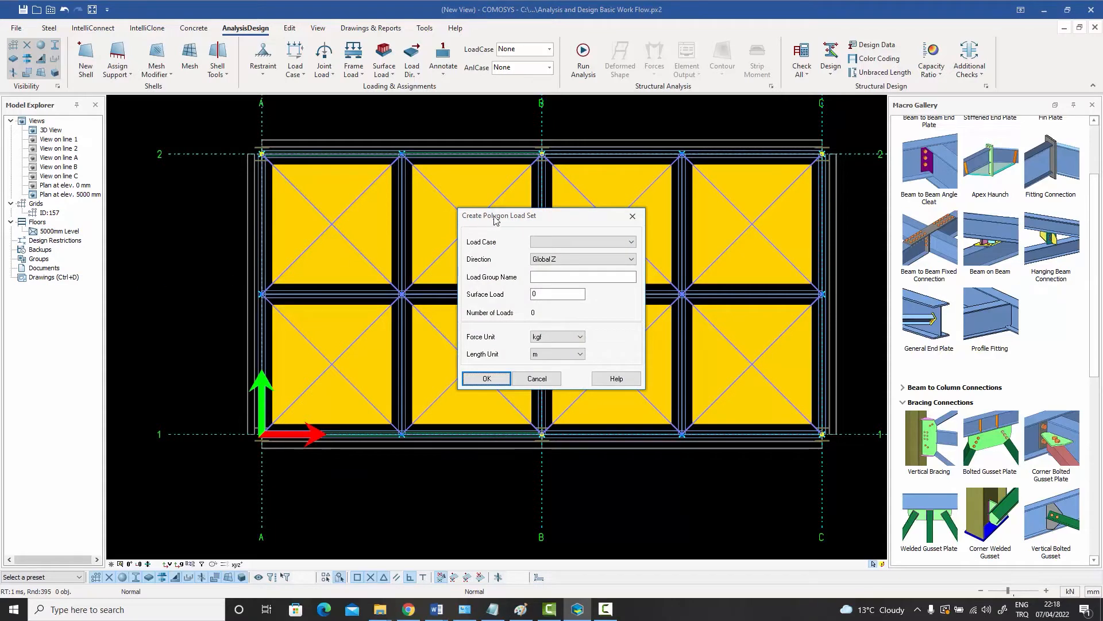
{"action": "left_click_drag", "start_coordinate": [494, 220], "coordinate": [507, 196]}
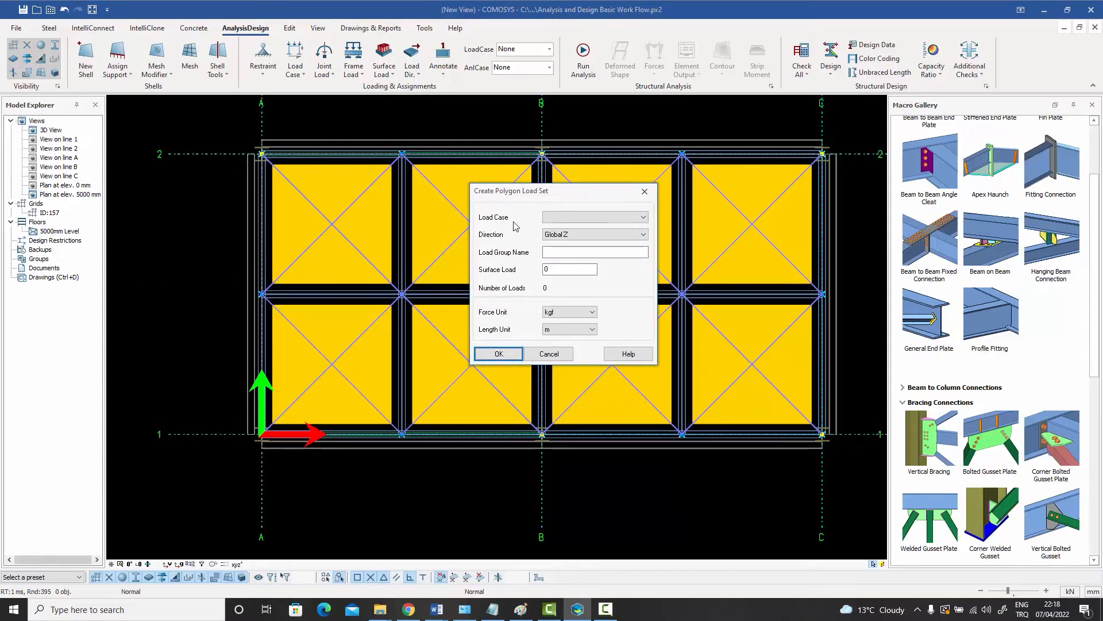
{"action": "left_click", "coordinate": [623, 217]}
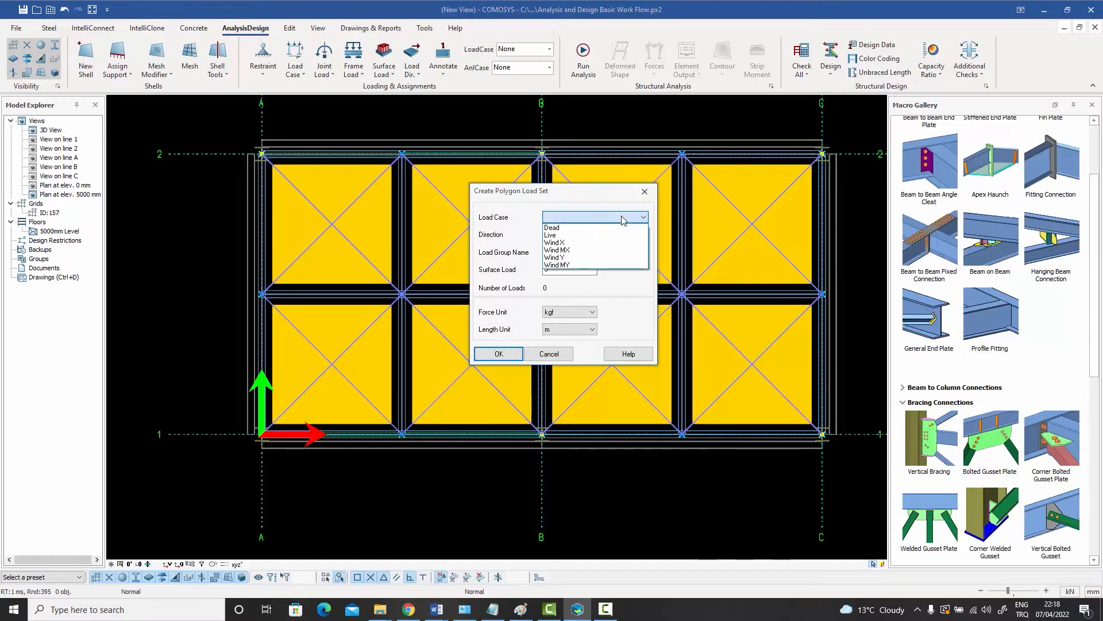
{"action": "left_click", "coordinate": [590, 235]}
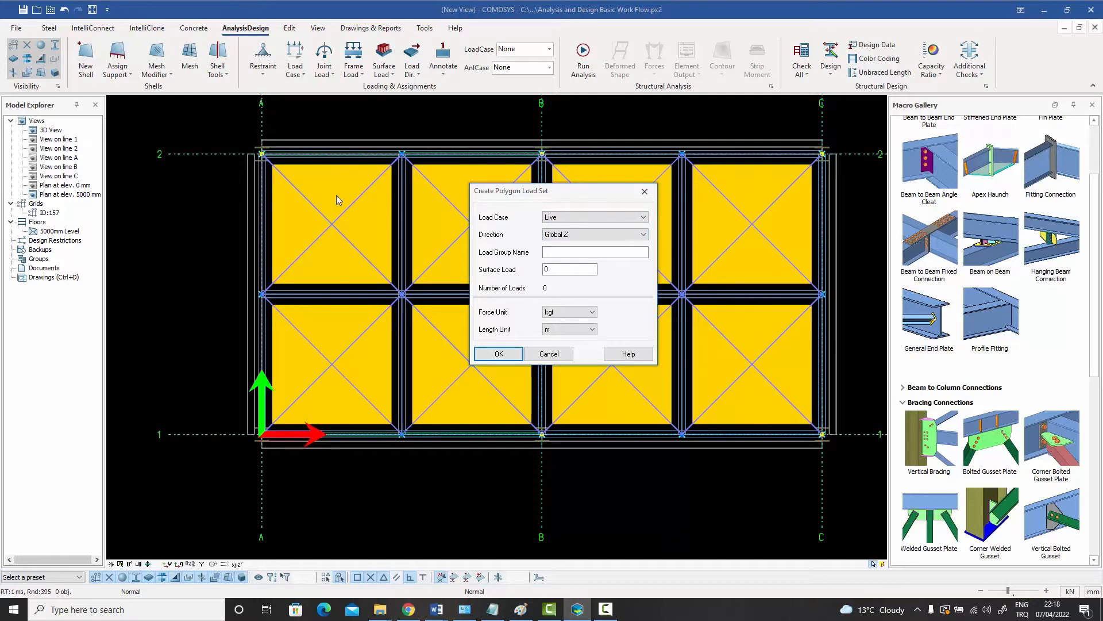
- Name the load group "5000mm level Live Load", set the surface load to -350 in kgf and m, and create the load
{"action": "left_click", "coordinate": [573, 254]}
{"action": "type", "text": "5000"}
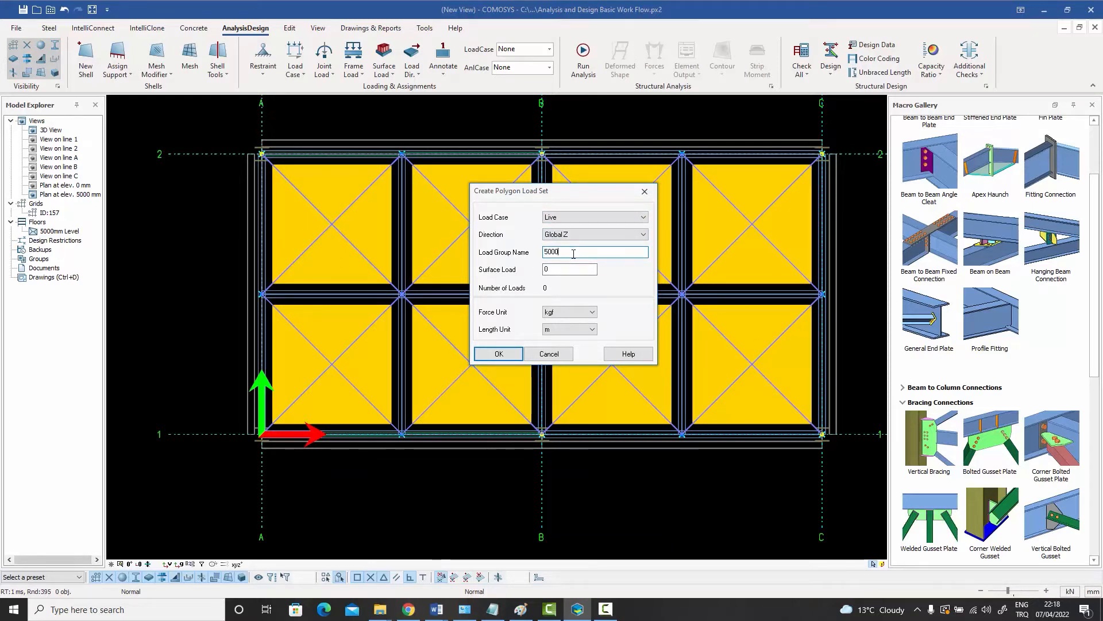
{"action": "type", "text": "mm level"}
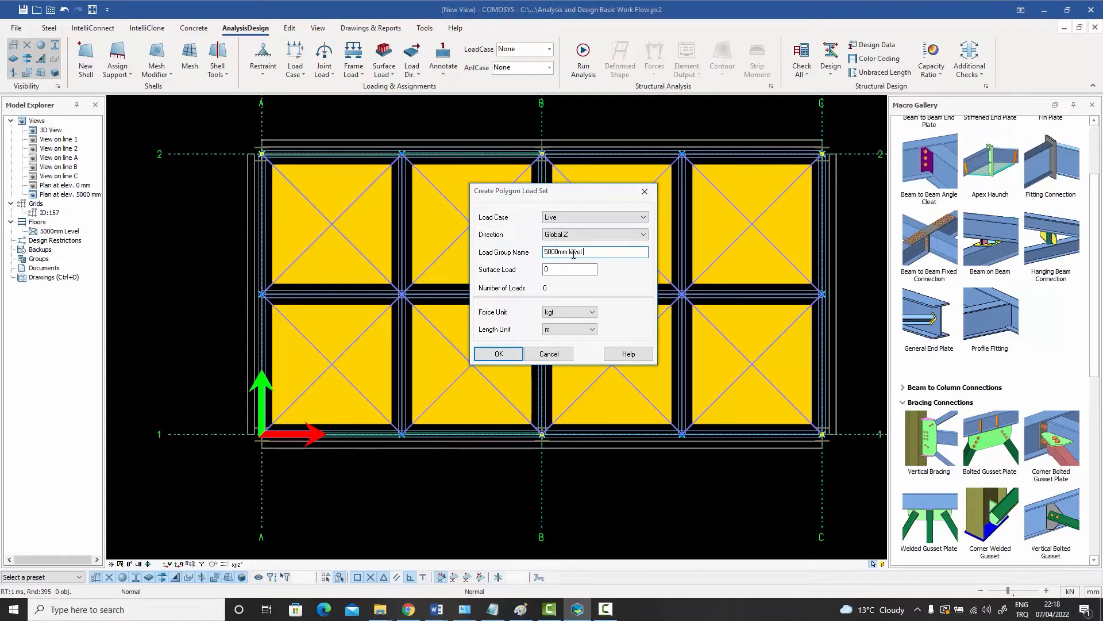
{"action": "type", "text": " Live Load"}
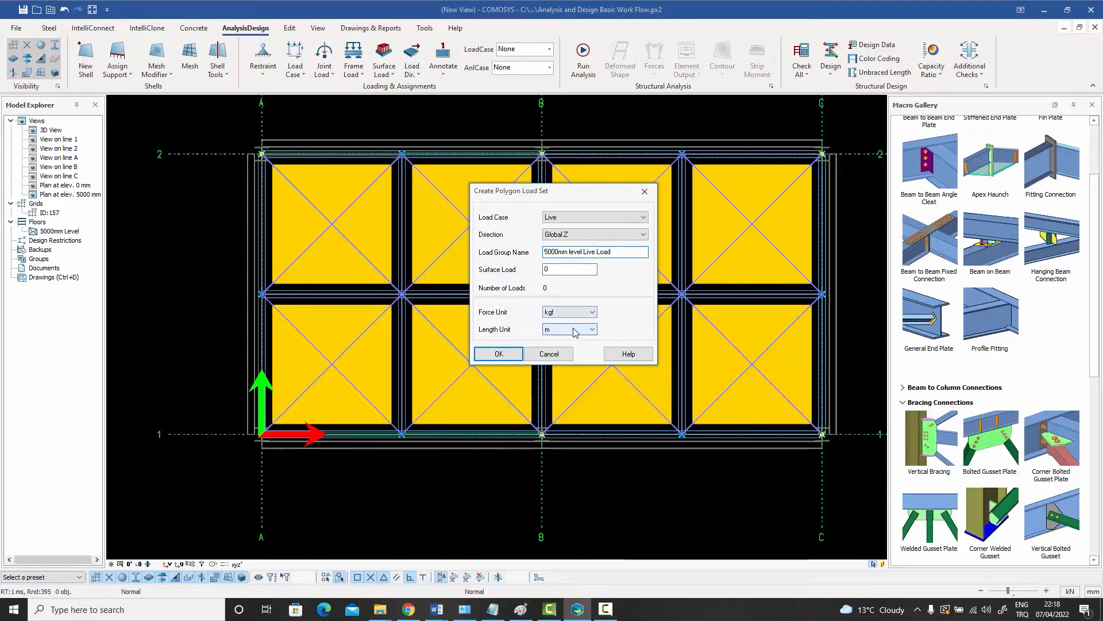
{"action": "left_click", "coordinate": [546, 269]}
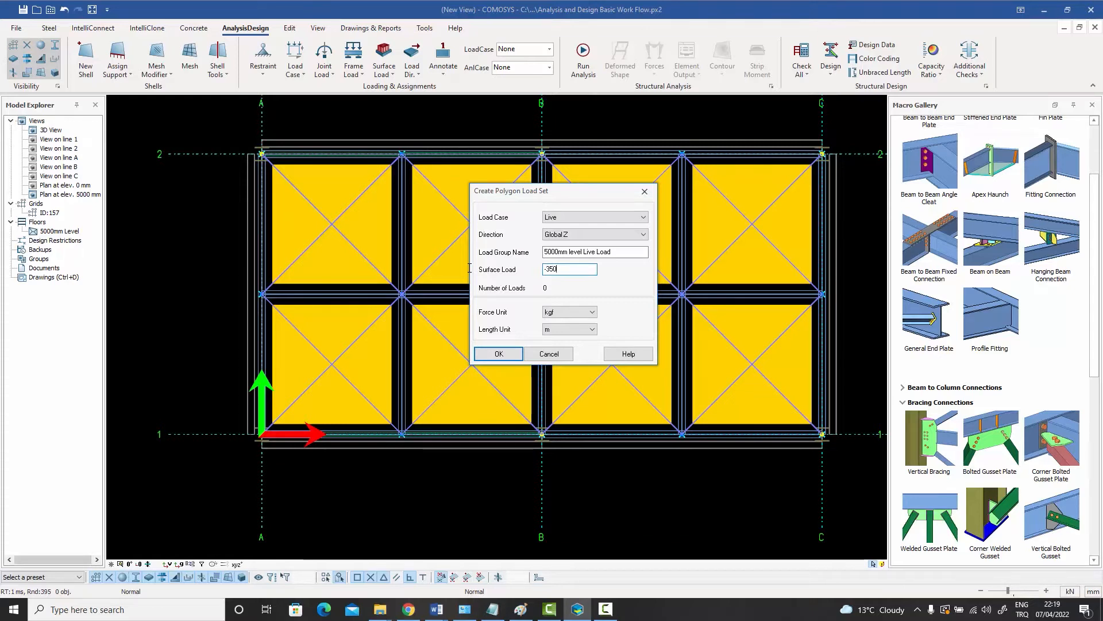
{"action": "left_click", "coordinate": [495, 355]}
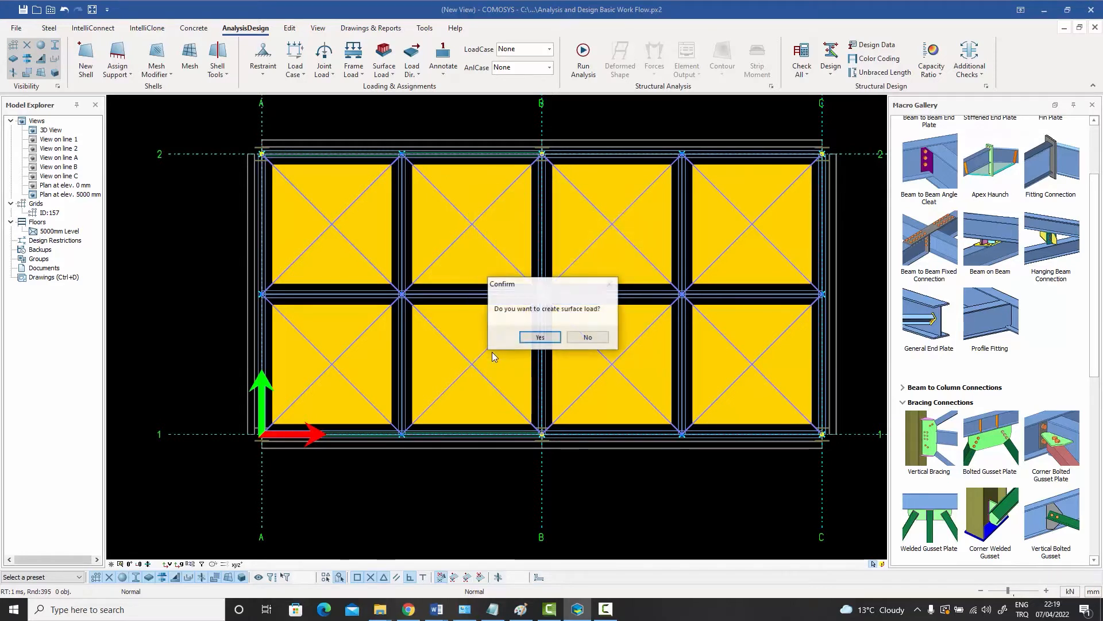
{"action": "left_click", "coordinate": [538, 339]}
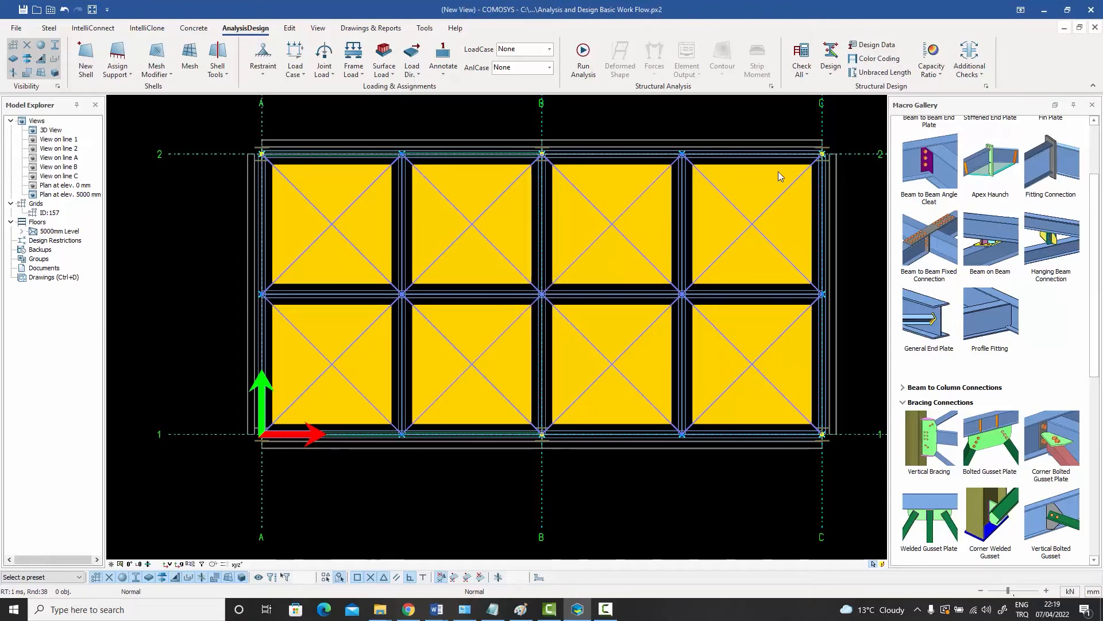
- Close the new plan view and bring up the 3D View maximized
{"action": "left_click", "coordinate": [1080, 29]}
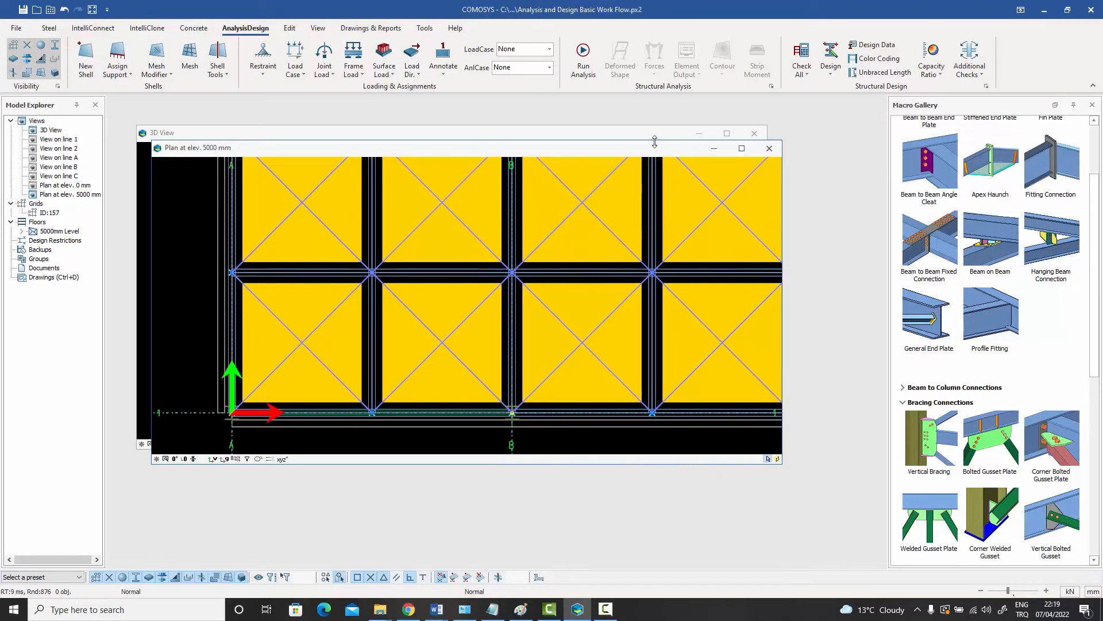
{"action": "double_click", "coordinate": [417, 134]}
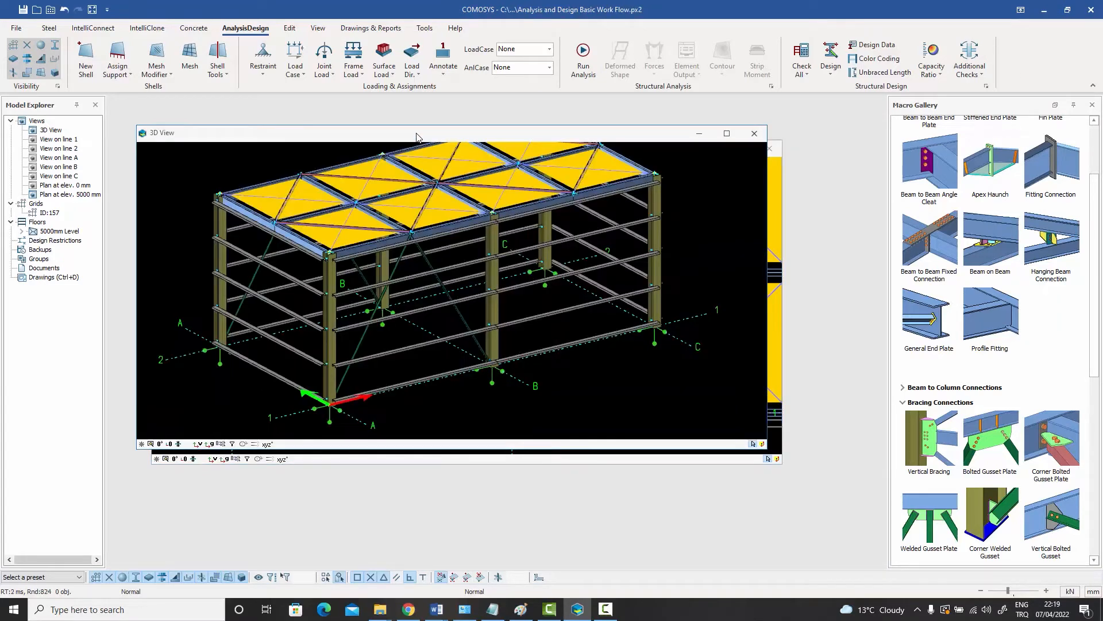
{"action": "right_click", "coordinate": [417, 133]}
{"action": "left_click", "coordinate": [636, 145]}
{"action": "scroll", "coordinate": [591, 170], "scroll_direction": "up", "scroll_amount": 3}
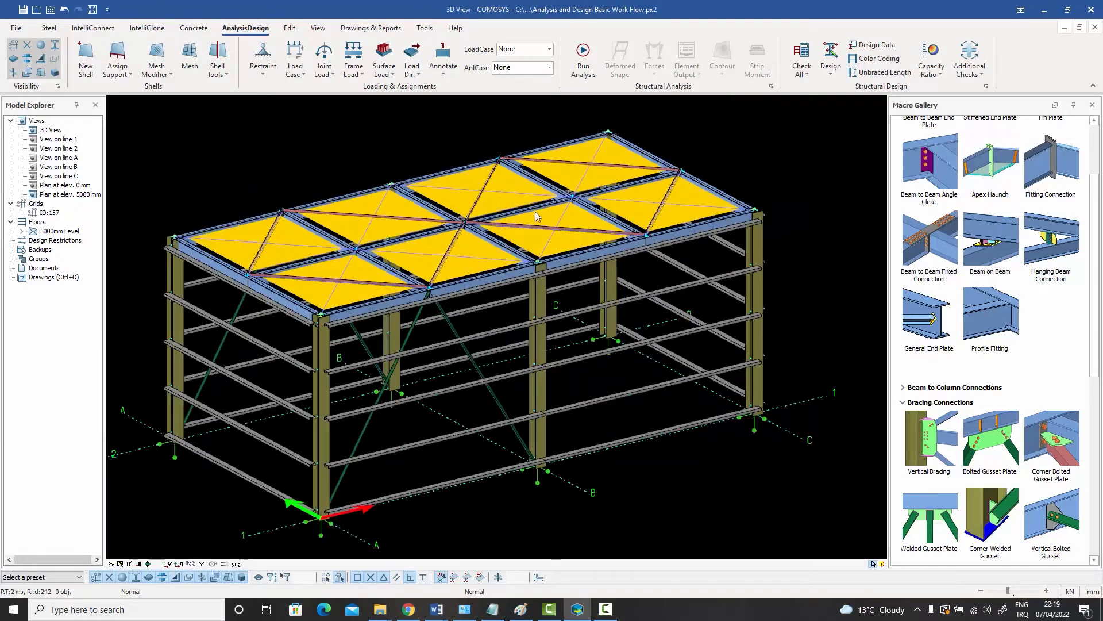
- Display the Live load case on the model and reduce the drawing scale of the loads
{"action": "left_click", "coordinate": [550, 49]}
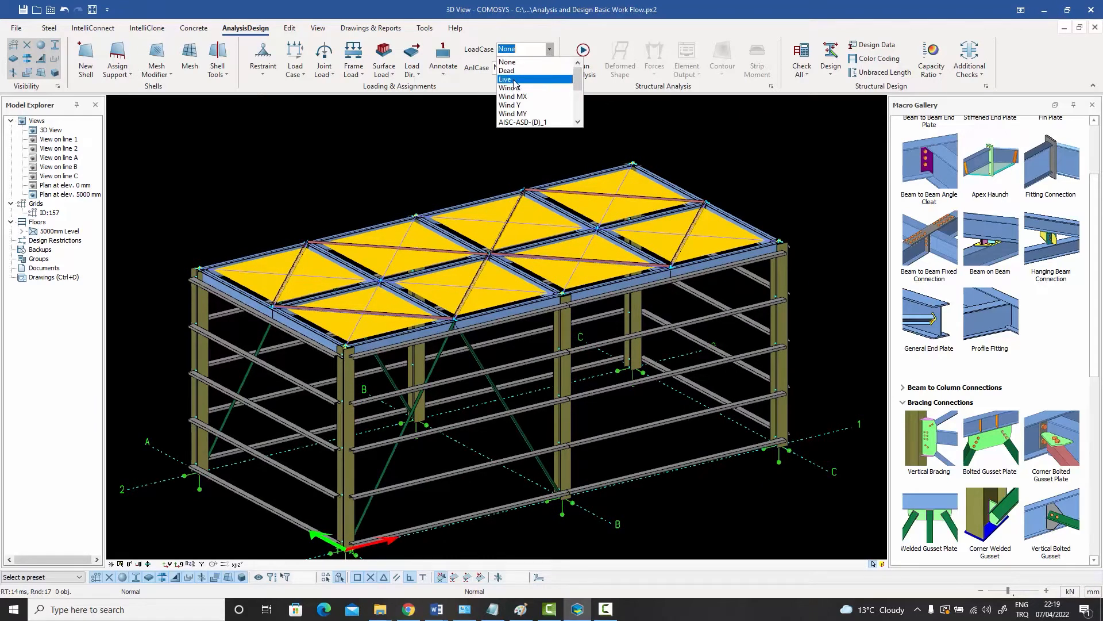
{"action": "left_click", "coordinate": [515, 81]}
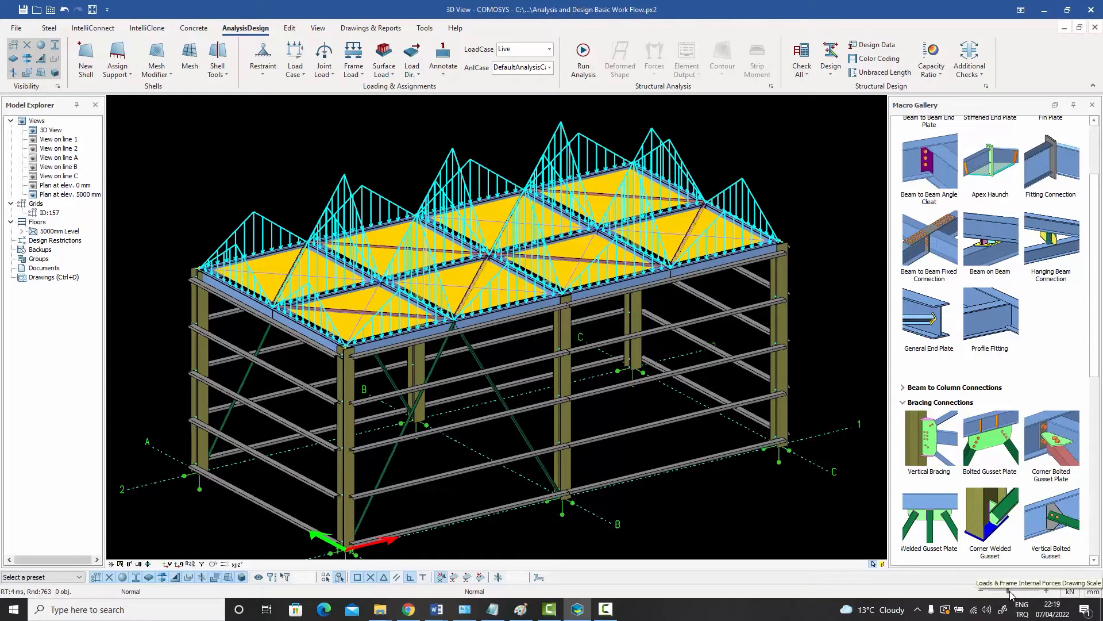
{"action": "left_click_drag", "start_coordinate": [1010, 592], "coordinate": [998, 591]}
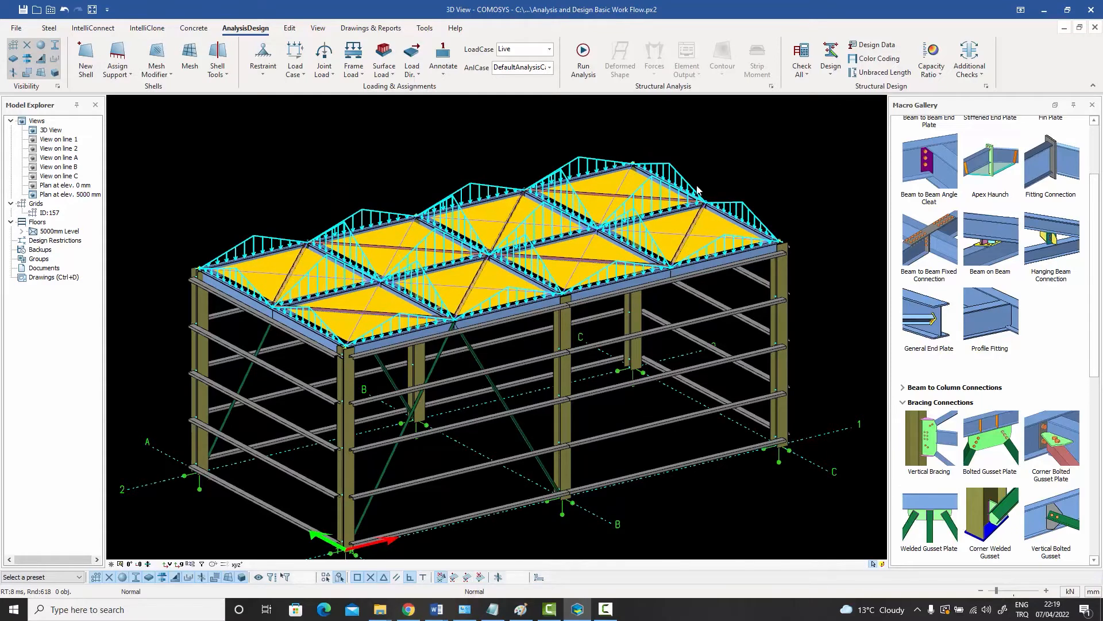
- Inspect how the live load is distributed from the roof polygons to the surrounding beams in the 3D view
{"action": "mouse_move", "coordinate": [697, 187]}
{"action": "middle_mouse_down"}
{"action": "mouse_move", "coordinate": [705, 193]}
{"action": "mouse_move", "coordinate": [685, 204]}
{"action": "middle_mouse_up"}
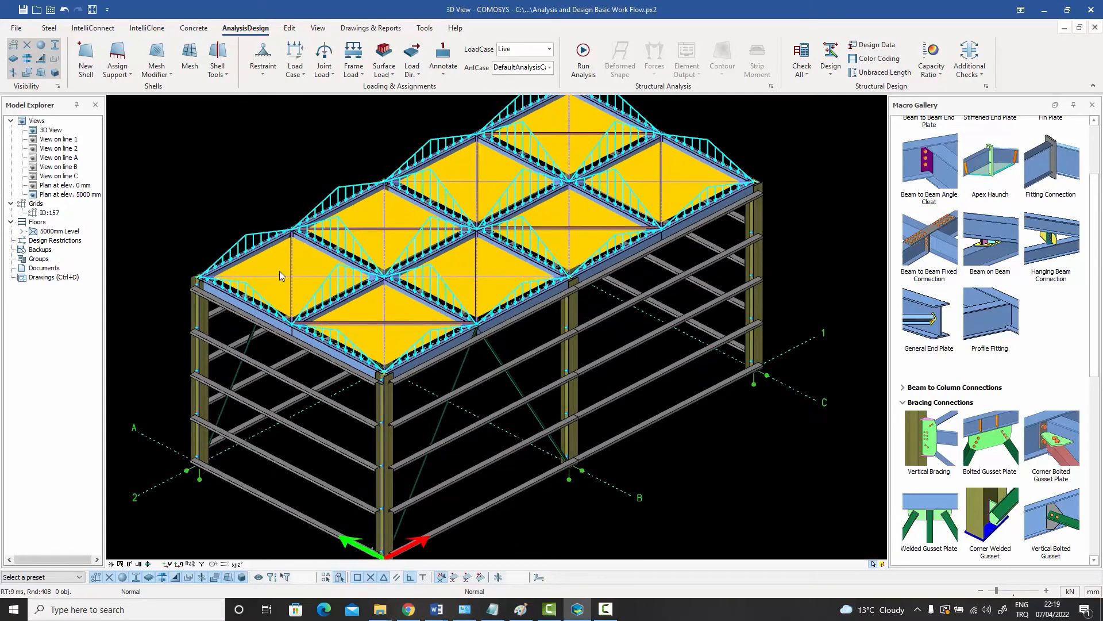
{"action": "scroll", "coordinate": [323, 274], "scroll_direction": "up", "scroll_amount": 5}
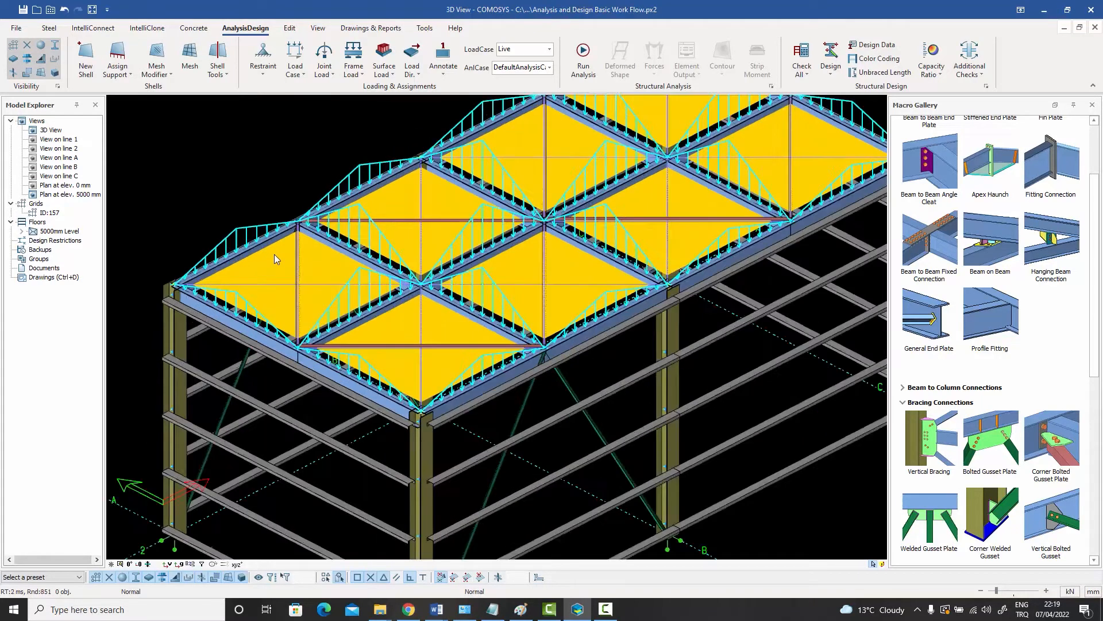
{"action": "left_click", "coordinate": [353, 241]}
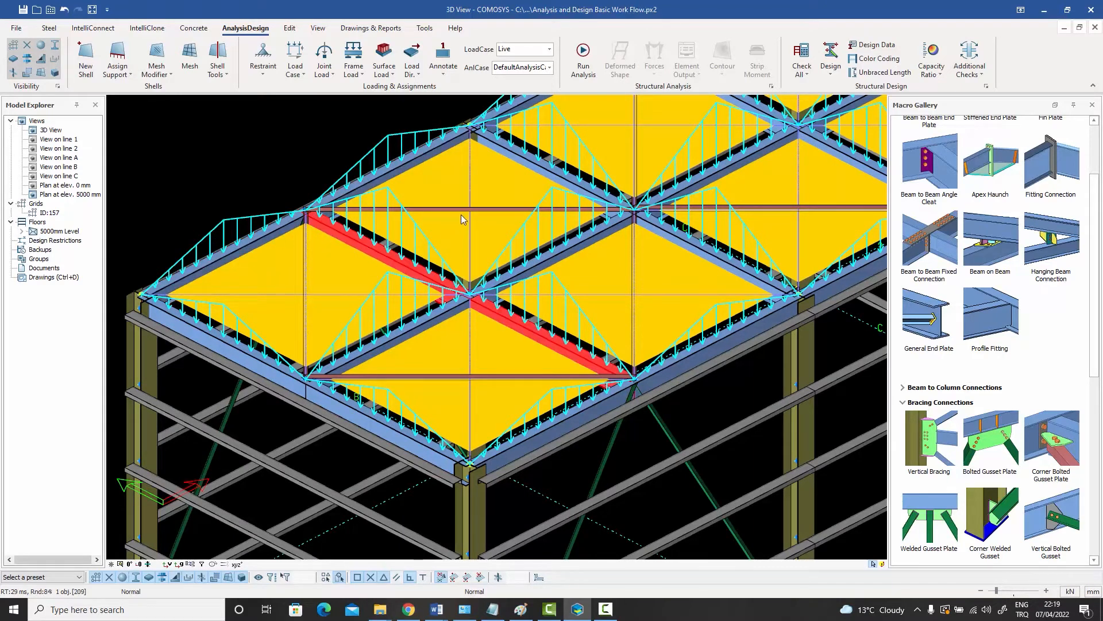
{"action": "scroll", "coordinate": [461, 215], "scroll_direction": "down", "scroll_amount": 3}
{"action": "left_click", "coordinate": [480, 230]}
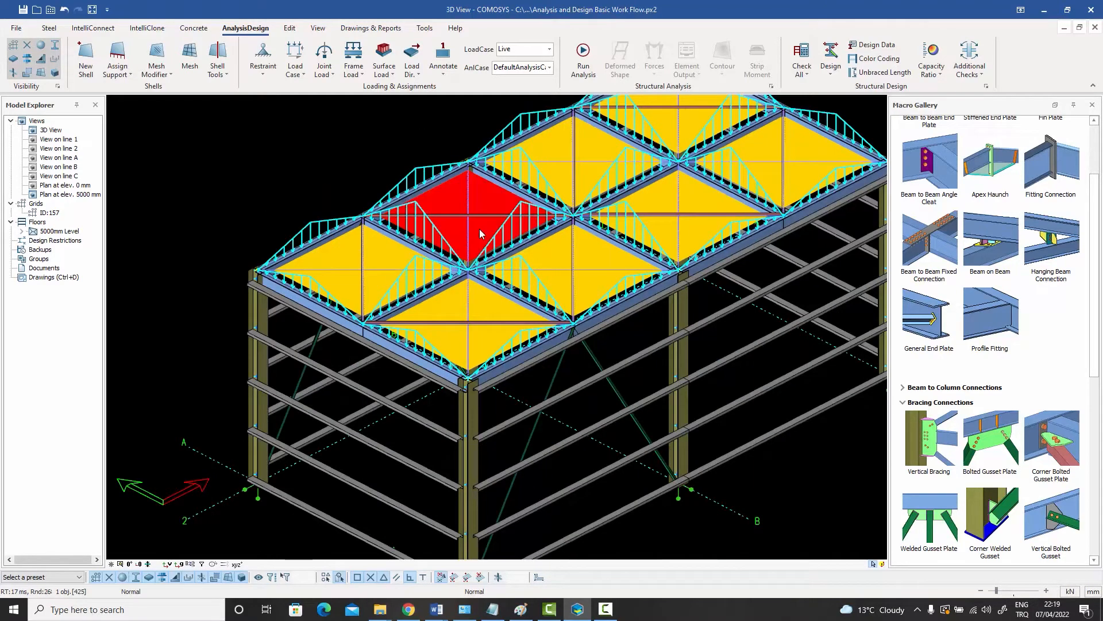
- Select the corner roof polygon and examine how its live load passes to the surrounding beams, clearing the selection at the end
{"action": "left_click", "coordinate": [395, 173]}
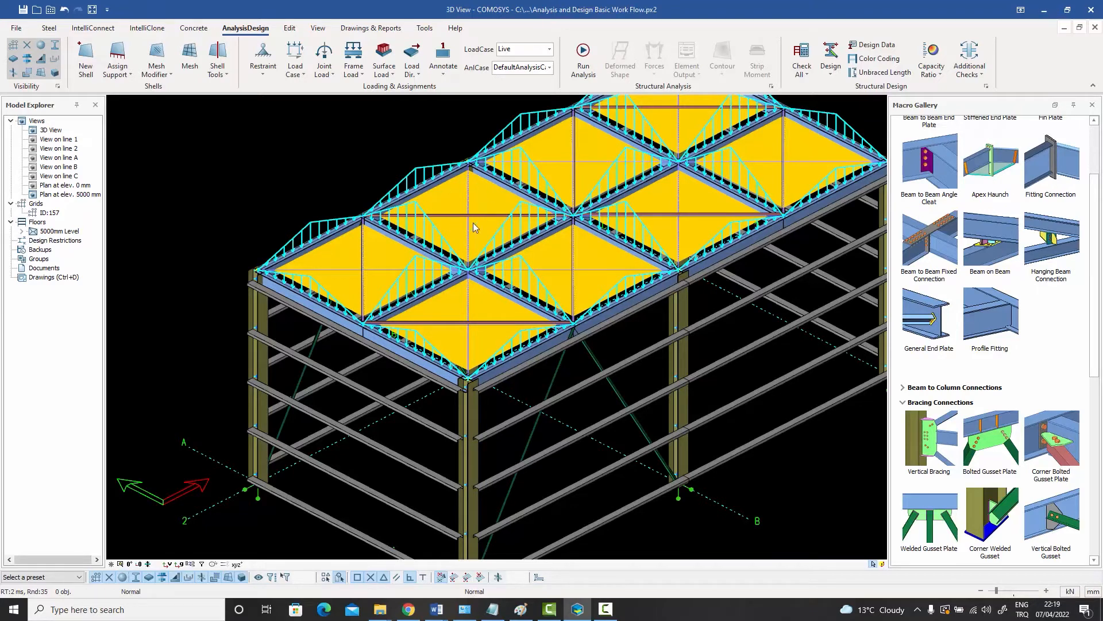
{"action": "left_click", "coordinate": [363, 272]}
{"action": "left_click", "coordinate": [373, 265]}
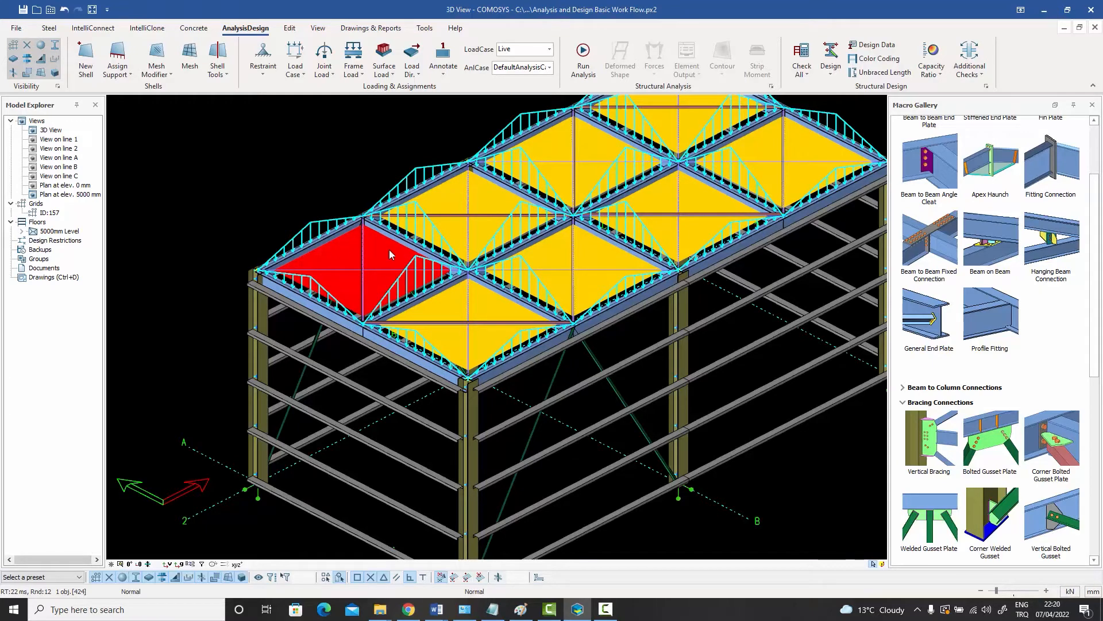
{"action": "middle_click_drag", "start_coordinate": [436, 219], "coordinate": [389, 272]}
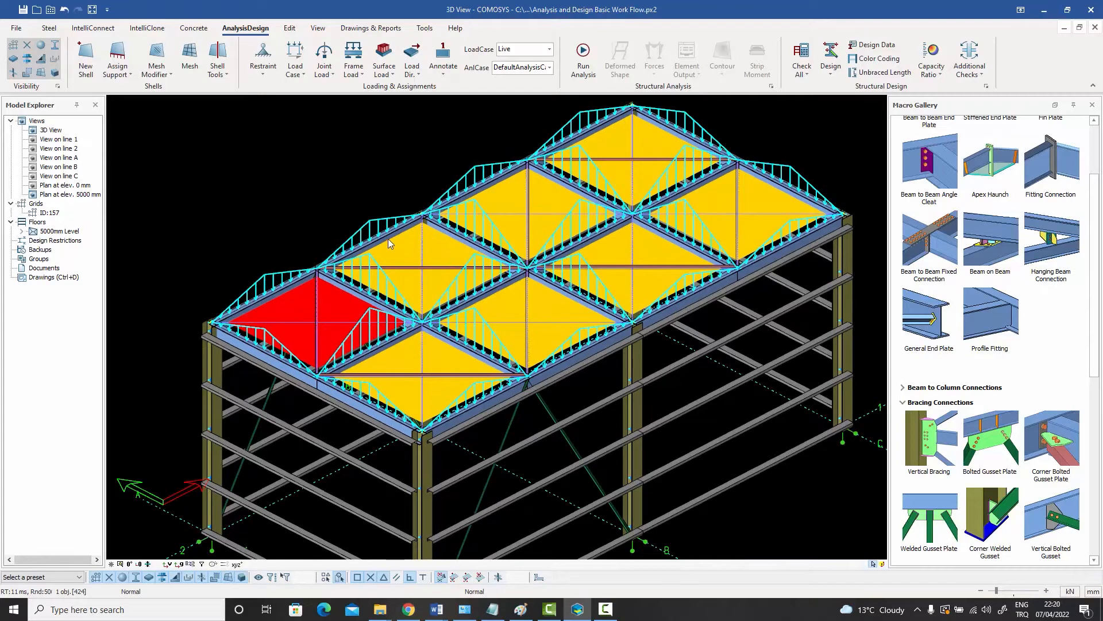
{"action": "left_click", "coordinate": [312, 214]}
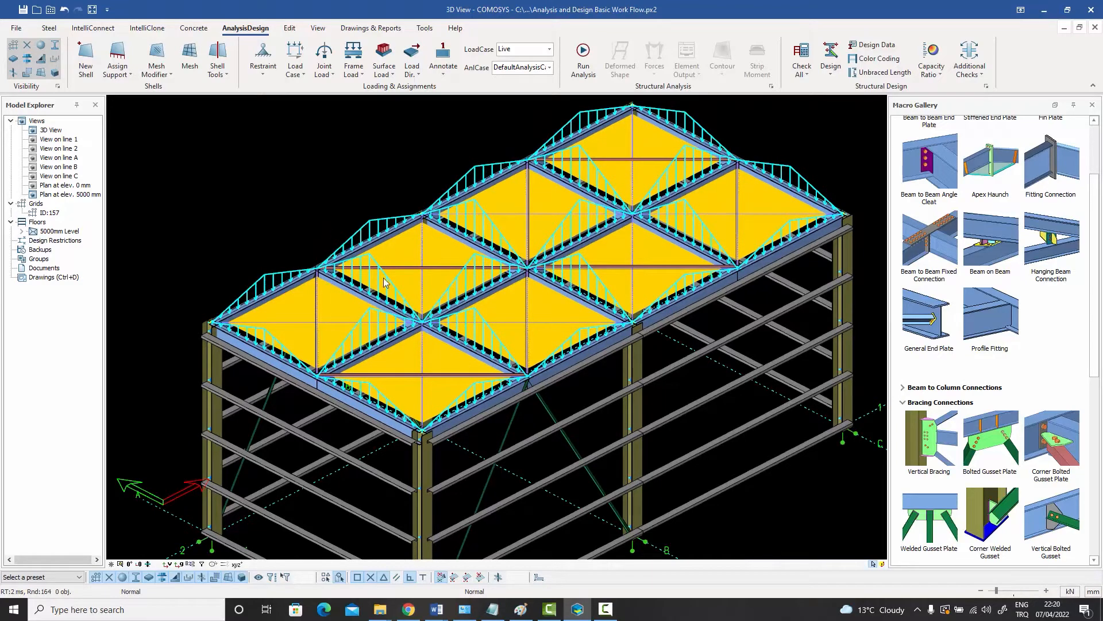
- Review the second trapezoidal live load in the frame span loads of the roof edge beam beside the corner polygon
{"action": "middle_click_drag", "start_coordinate": [384, 278], "coordinate": [368, 247], "text": "ctrl"}
{"action": "scroll", "coordinate": [295, 252], "scroll_direction": "up", "scroll_amount": 5}
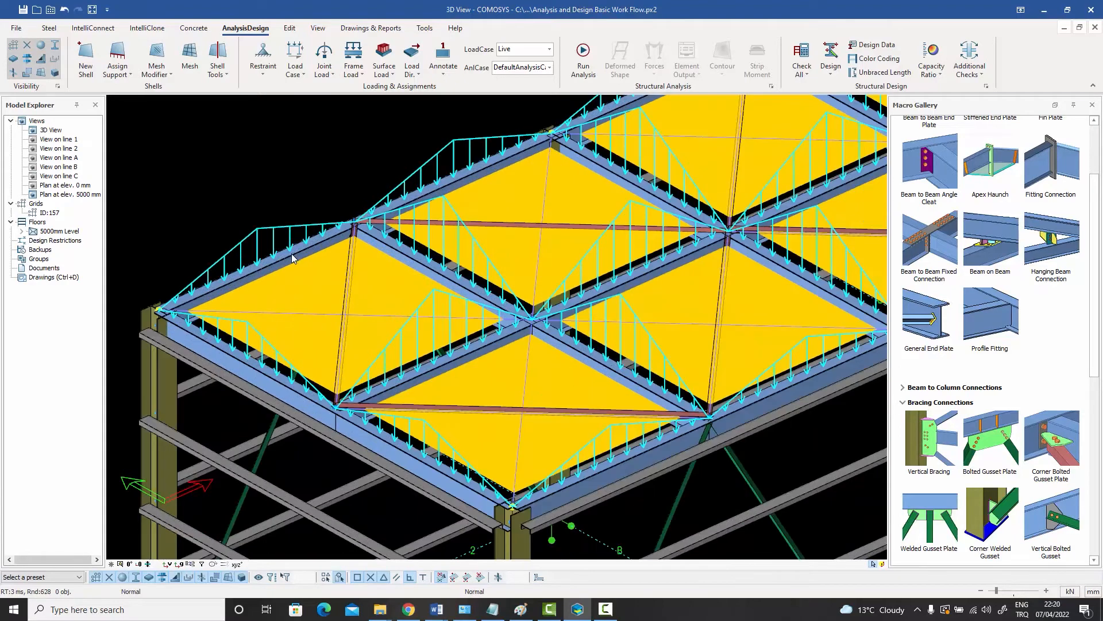
{"action": "left_click", "coordinate": [287, 261]}
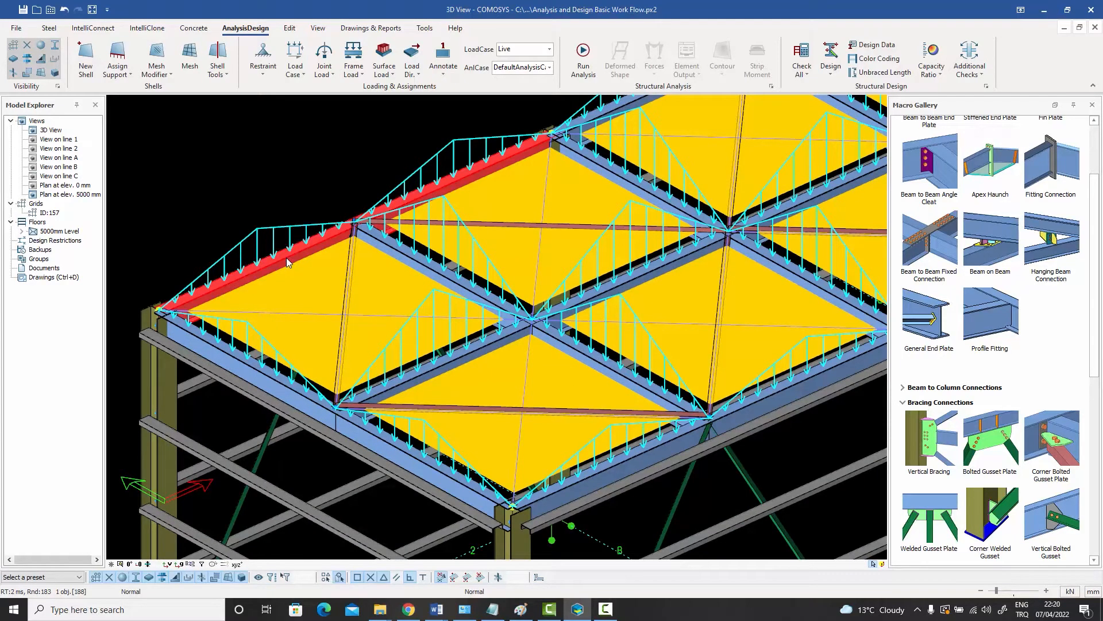
{"action": "left_click", "coordinate": [365, 76]}
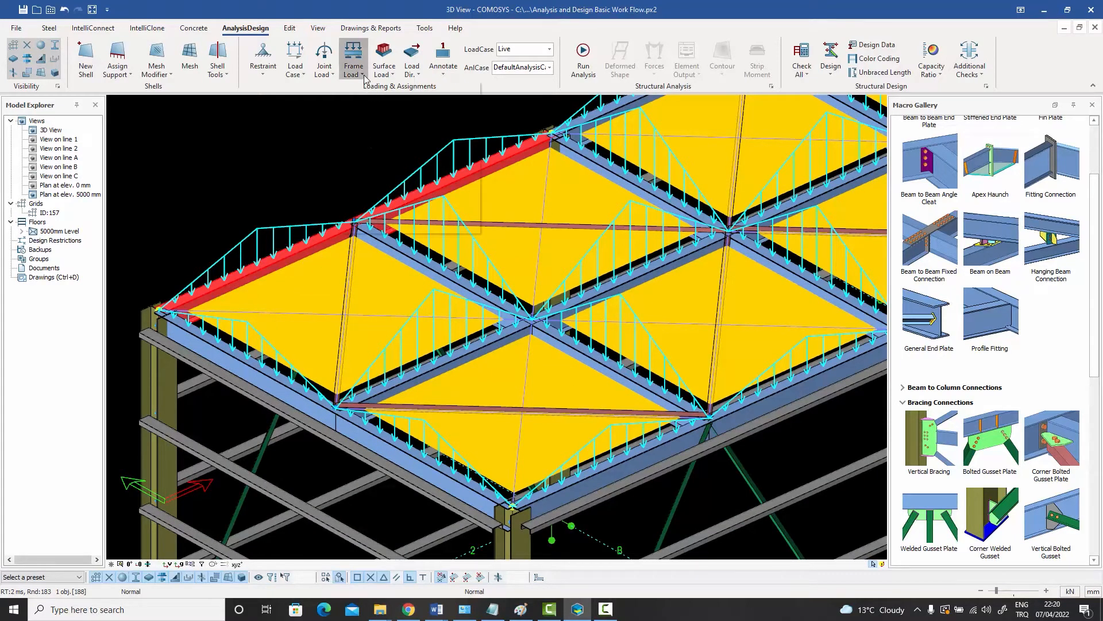
{"action": "left_click", "coordinate": [368, 96]}
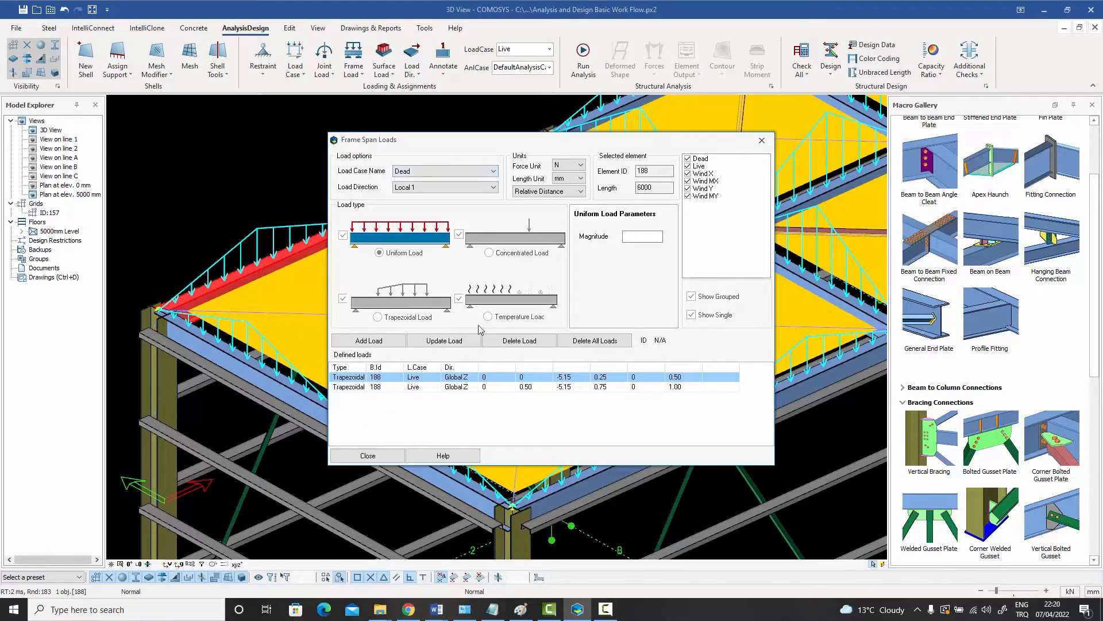
{"action": "left_click", "coordinate": [352, 387]}
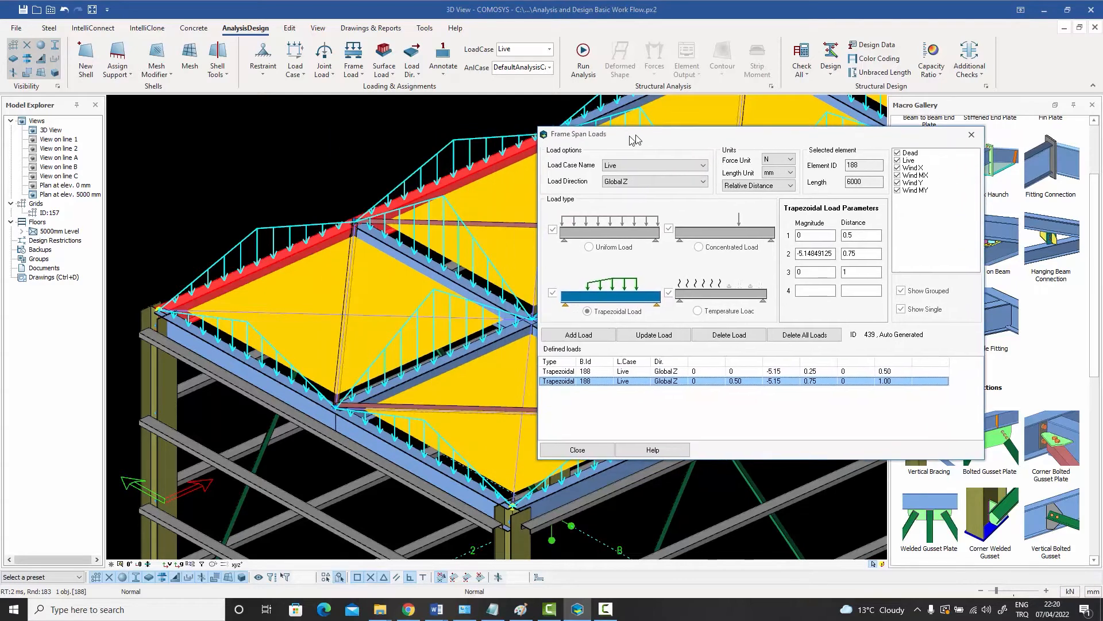
{"action": "left_click_drag", "start_coordinate": [423, 139], "coordinate": [642, 132]}
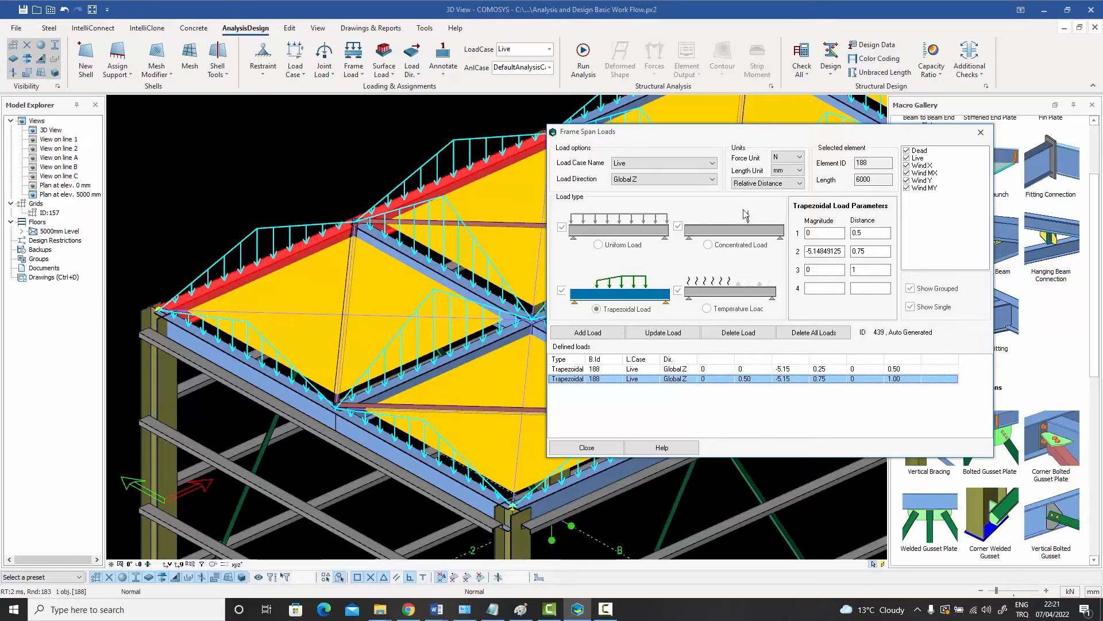
{"action": "left_click", "coordinate": [983, 134]}
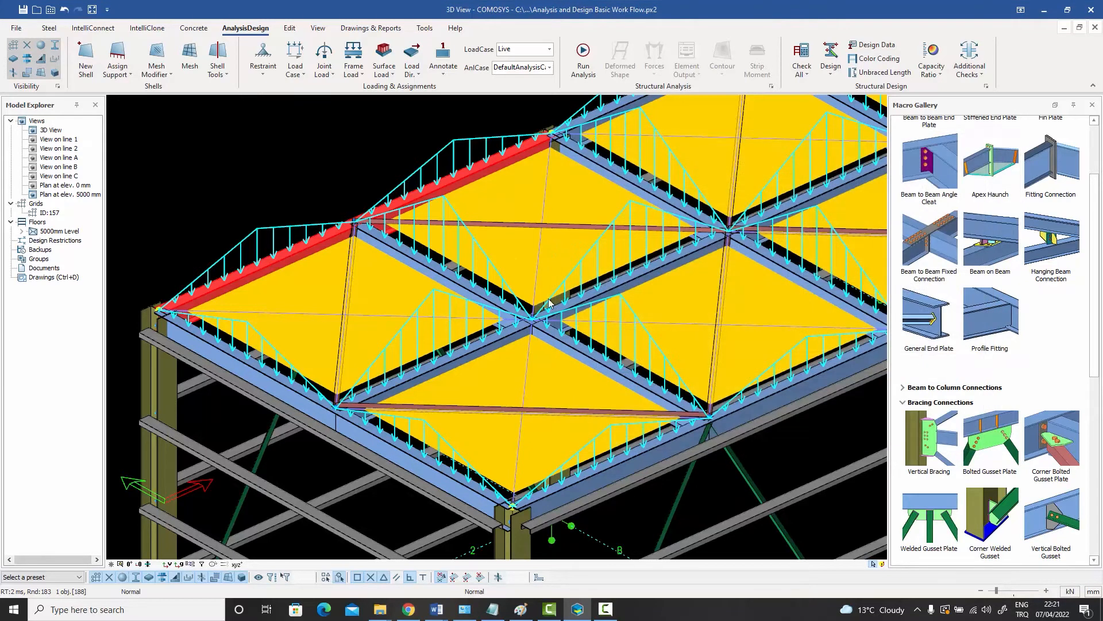
{"action": "scroll", "coordinate": [537, 293], "scroll_direction": "down", "scroll_amount": 2}
{"action": "left_click", "coordinate": [418, 185]}
{"action": "middle_click_drag", "start_coordinate": [578, 251], "coordinate": [498, 278]}
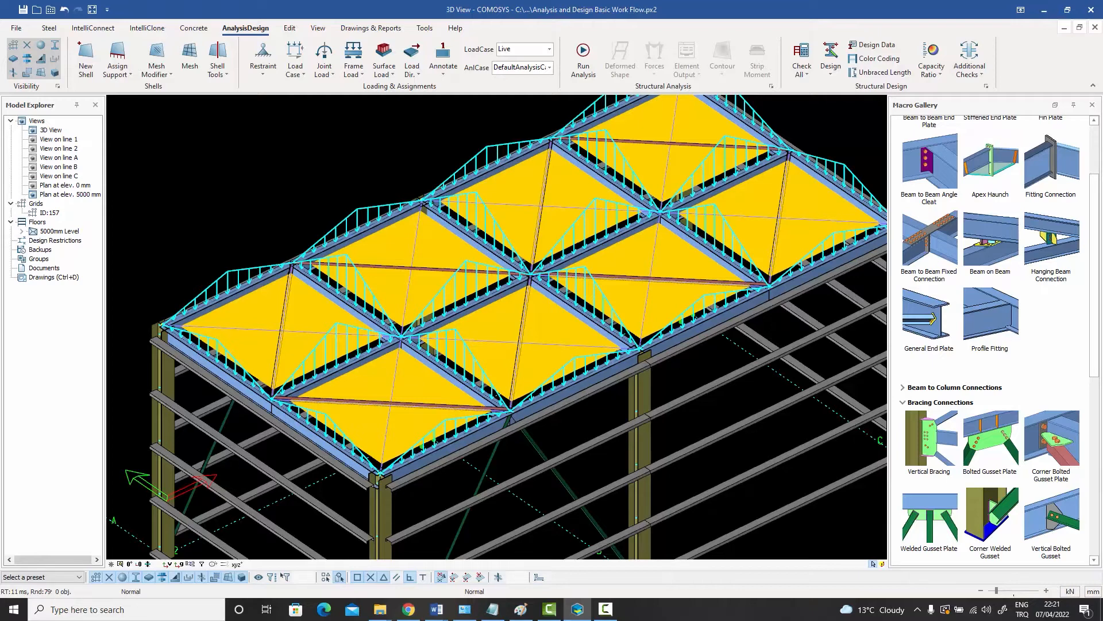
{"action": "scroll", "coordinate": [500, 282], "scroll_direction": "down", "scroll_amount": 6}
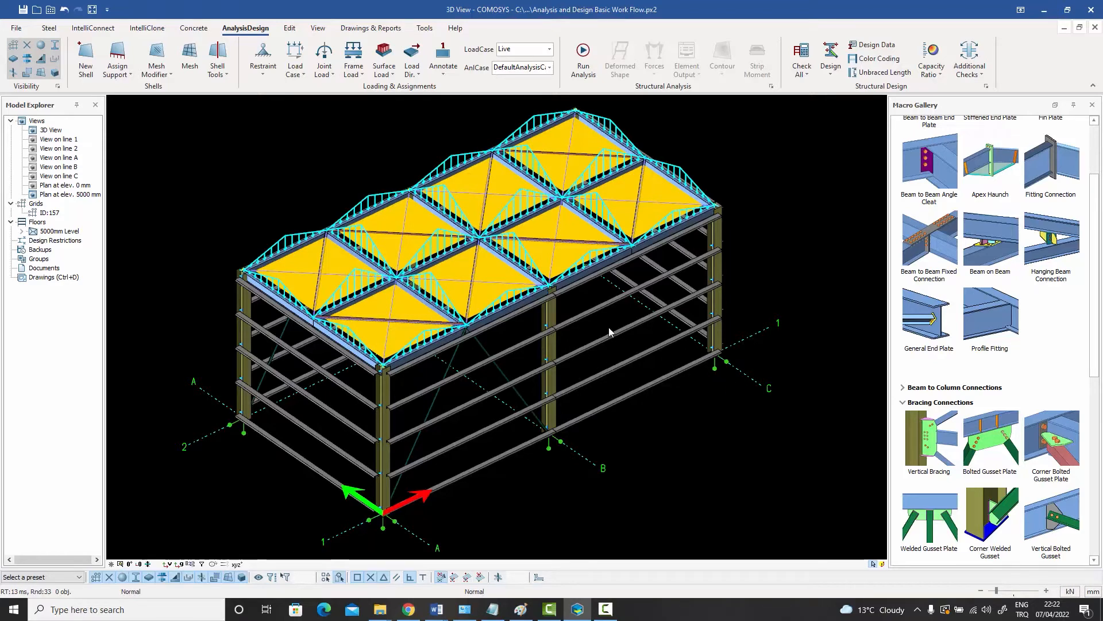
{"action": "middle_click_drag", "start_coordinate": [671, 325], "coordinate": [682, 327]}
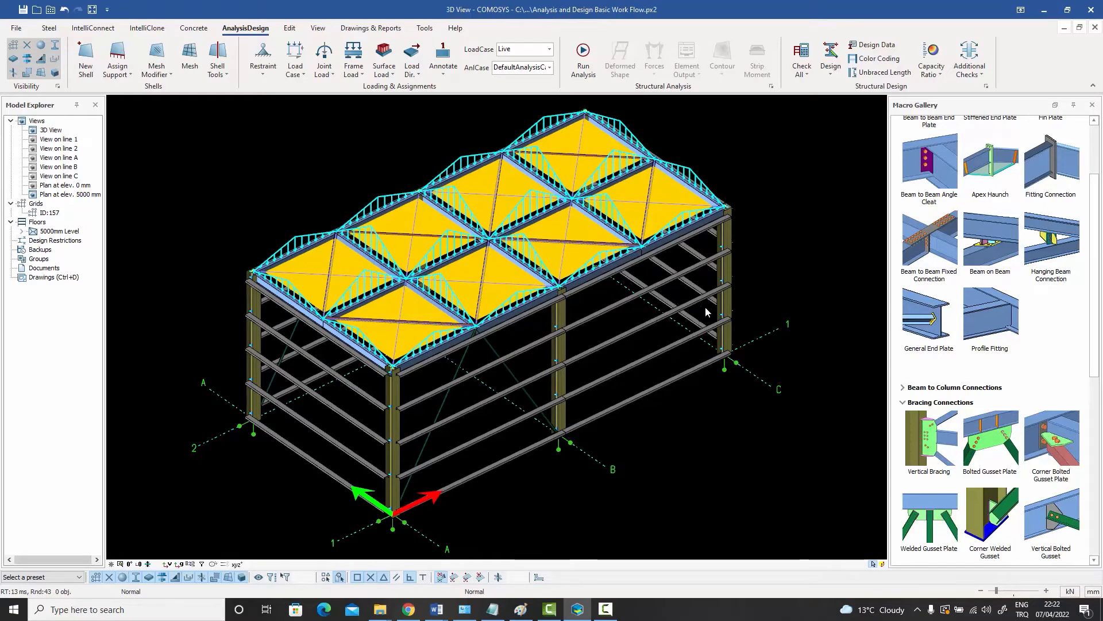
{"action": "scroll", "coordinate": [683, 277], "scroll_direction": "up", "scroll_amount": 2}
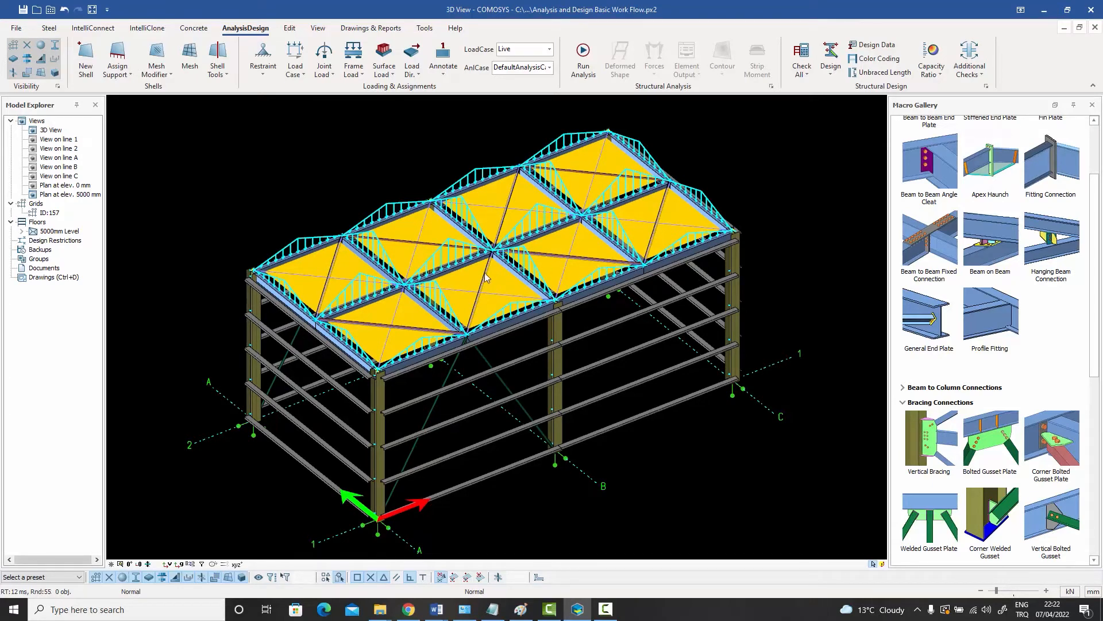
{"action": "right_click", "coordinate": [33, 224]}
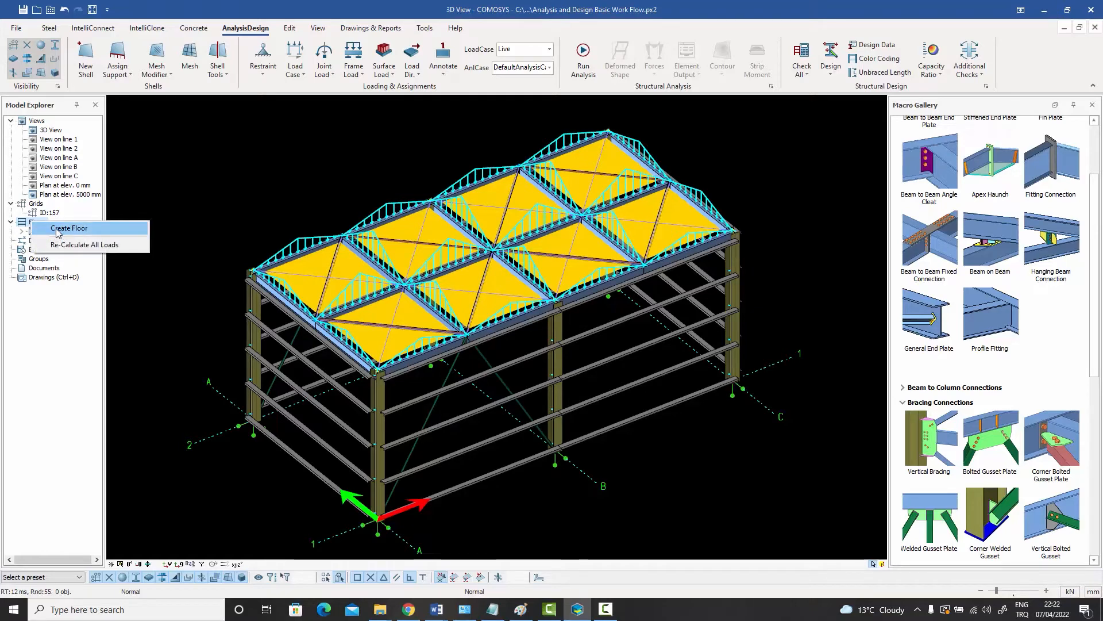
{"action": "left_click", "coordinate": [57, 229]}
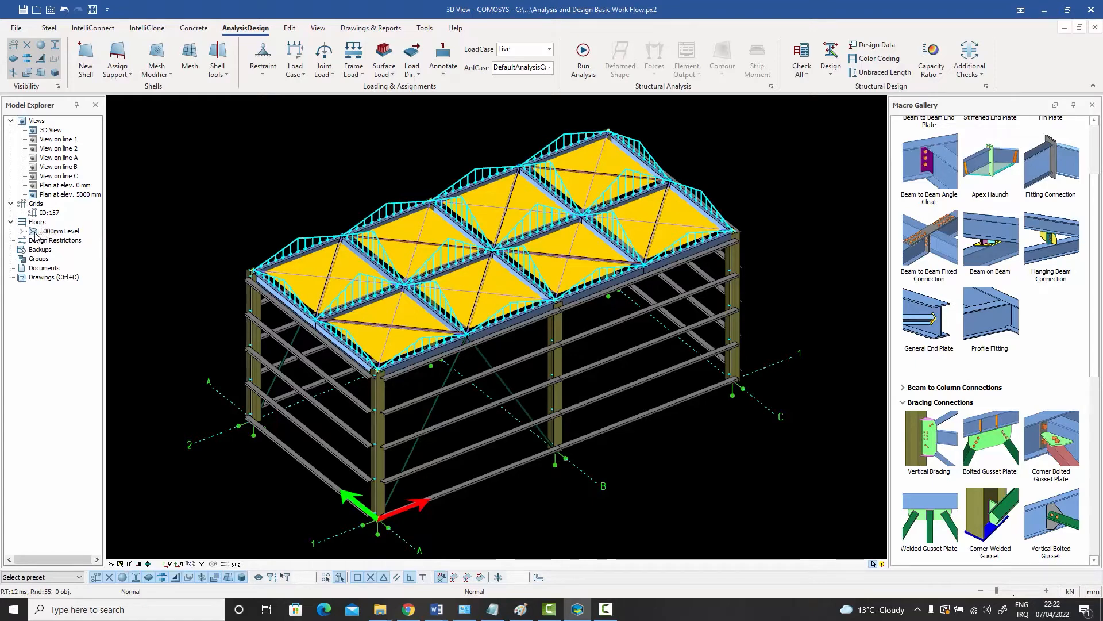
{"action": "left_click", "coordinate": [59, 232]}
{"action": "right_click", "coordinate": [60, 235]}
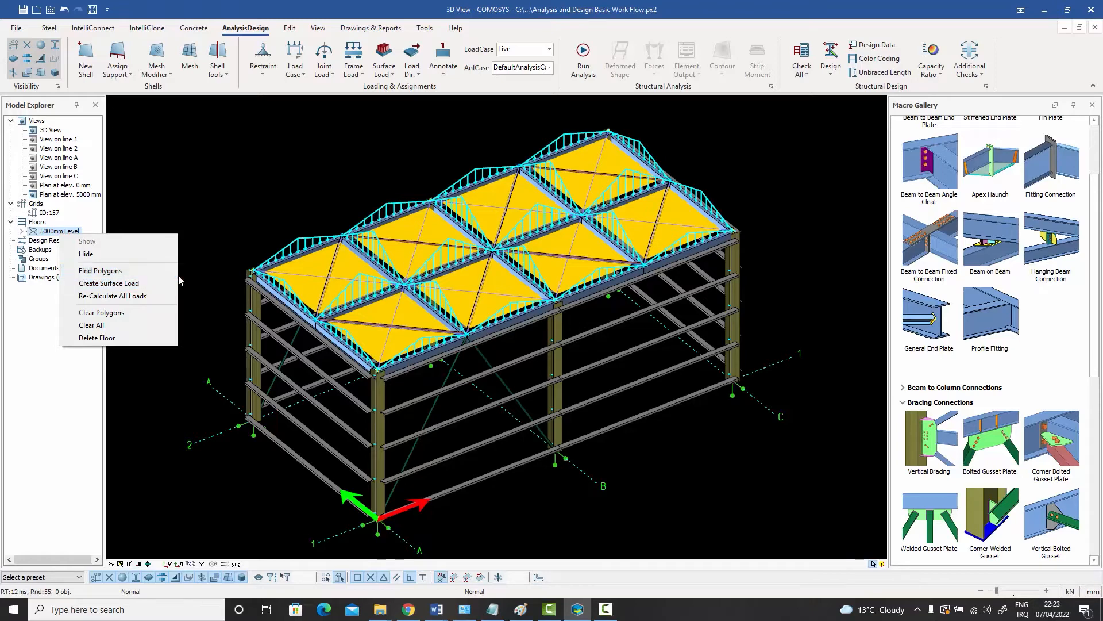
{"action": "left_click", "coordinate": [236, 187]}
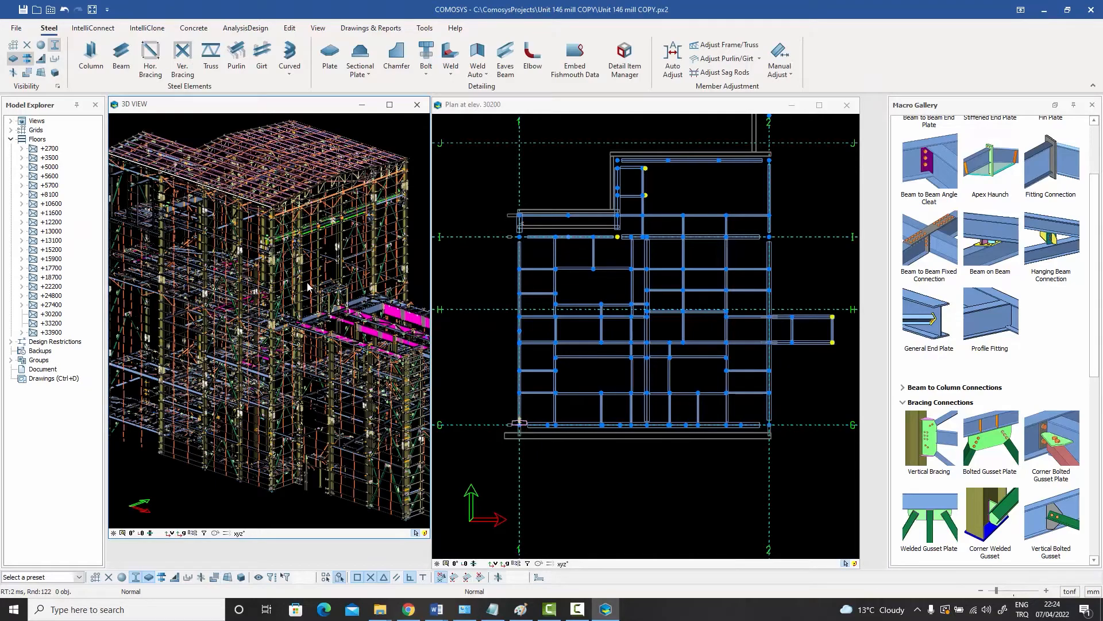
- Examine the floor framing of the Unit 146 mill COPY model in its 3D view
{"action": "middle_click_drag", "start_coordinate": [308, 294], "coordinate": [279, 308]}
{"action": "scroll", "coordinate": [278, 308], "scroll_direction": "up", "scroll_amount": 10}
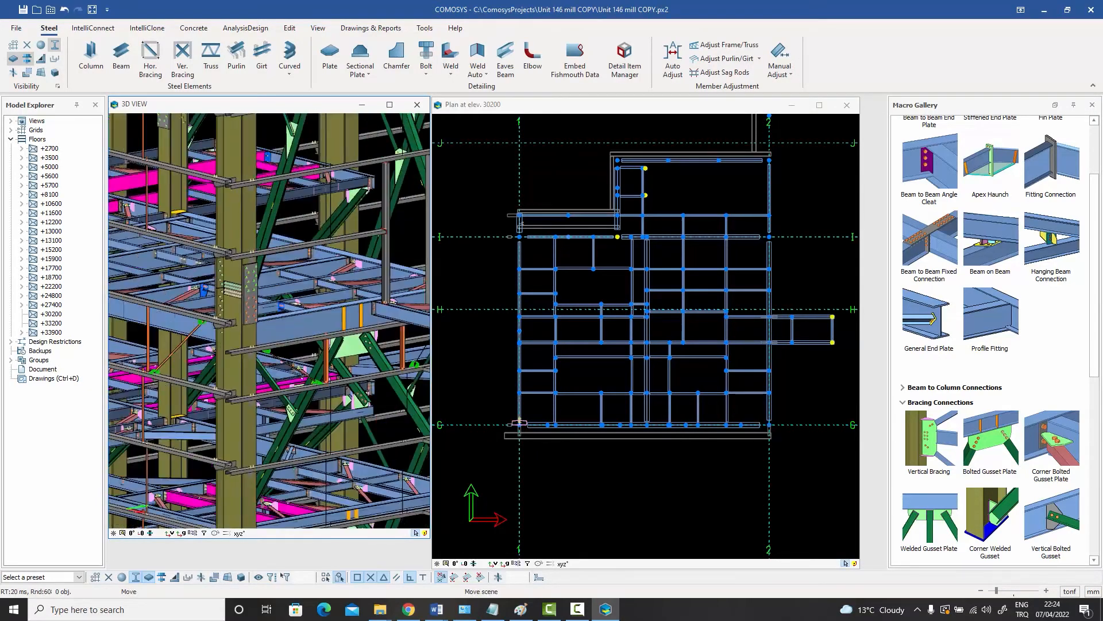
{"action": "scroll", "coordinate": [261, 247], "scroll_direction": "down", "scroll_amount": 5}
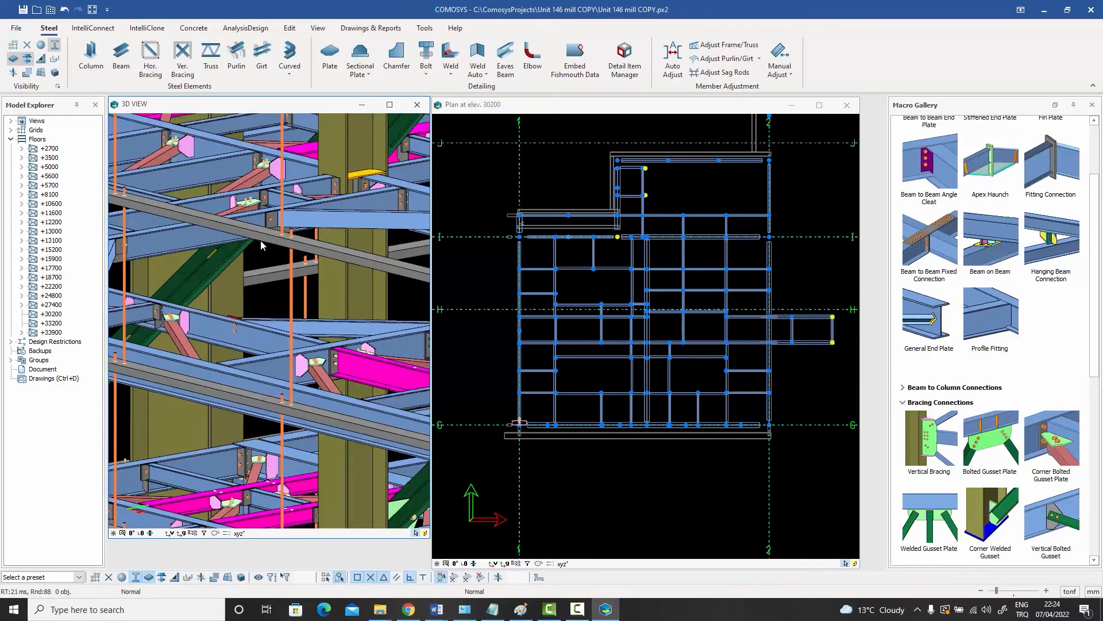
{"action": "scroll", "coordinate": [258, 247], "scroll_direction": "down", "scroll_amount": 8}
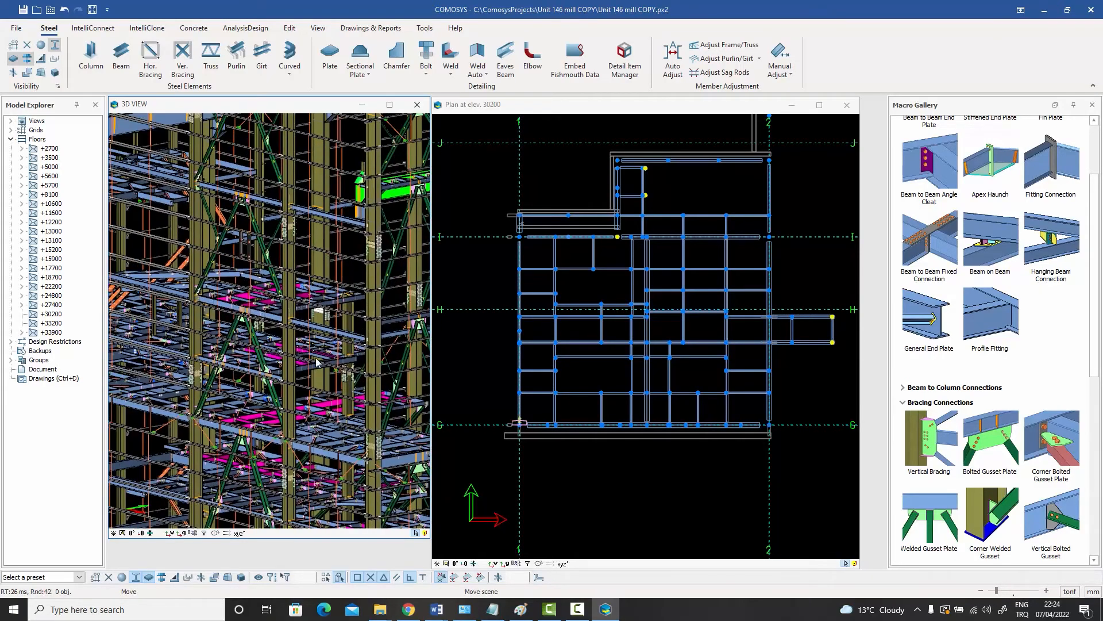
{"action": "scroll", "coordinate": [222, 289], "scroll_direction": "up", "scroll_amount": 6}
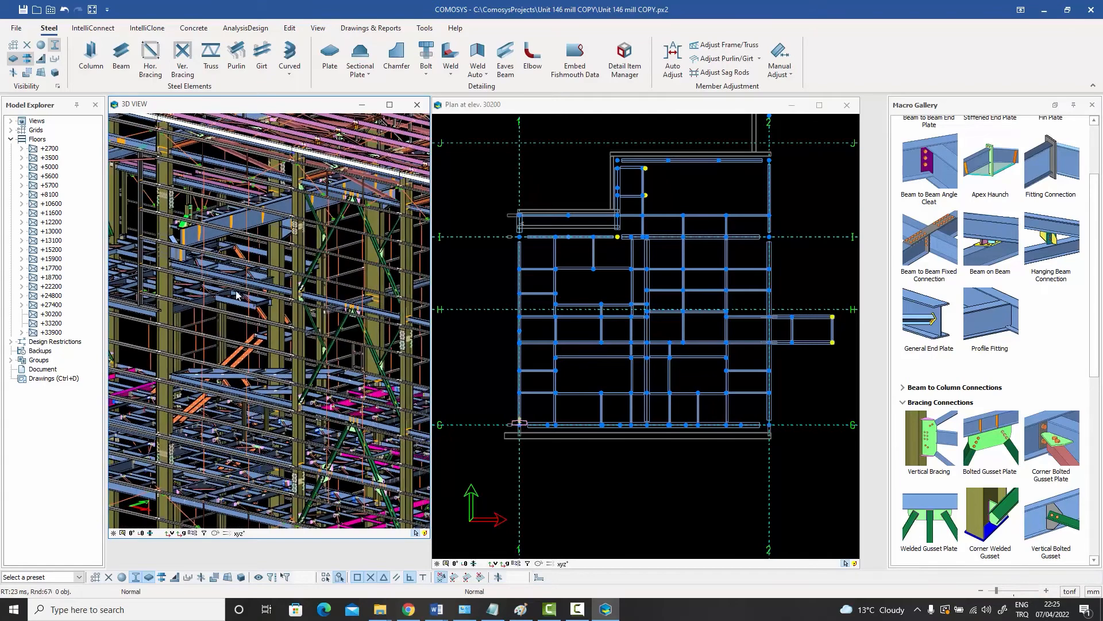
{"action": "scroll", "coordinate": [221, 289], "scroll_direction": "up", "scroll_amount": 5}
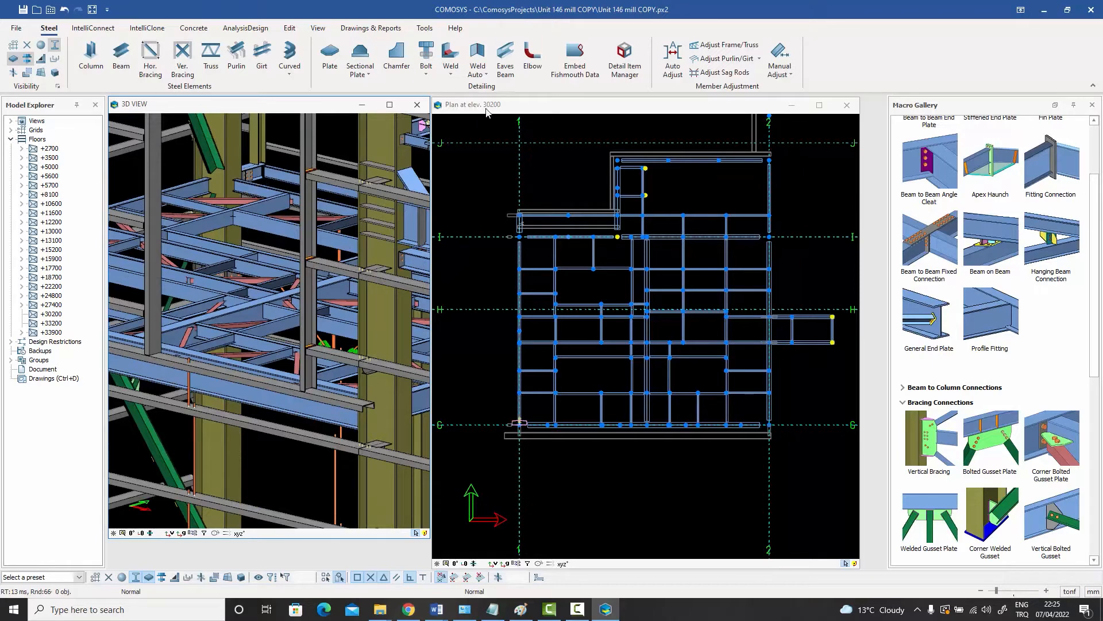
- Bring up the plan view at elevation 30200 maximized
{"action": "left_click", "coordinate": [578, 111]}
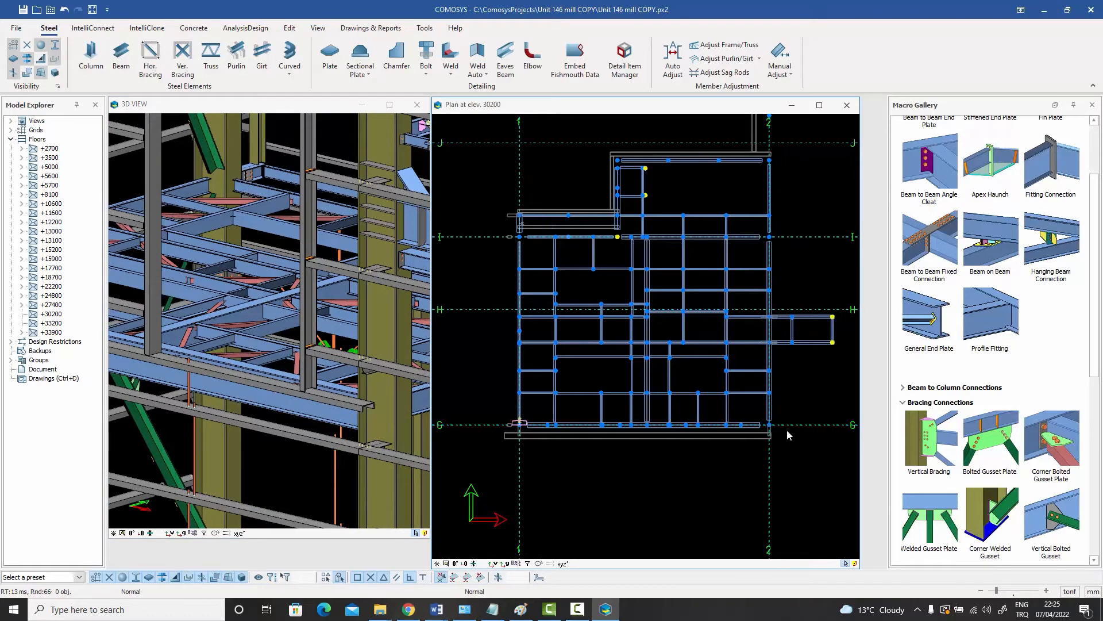
{"action": "left_click", "coordinate": [820, 105]}
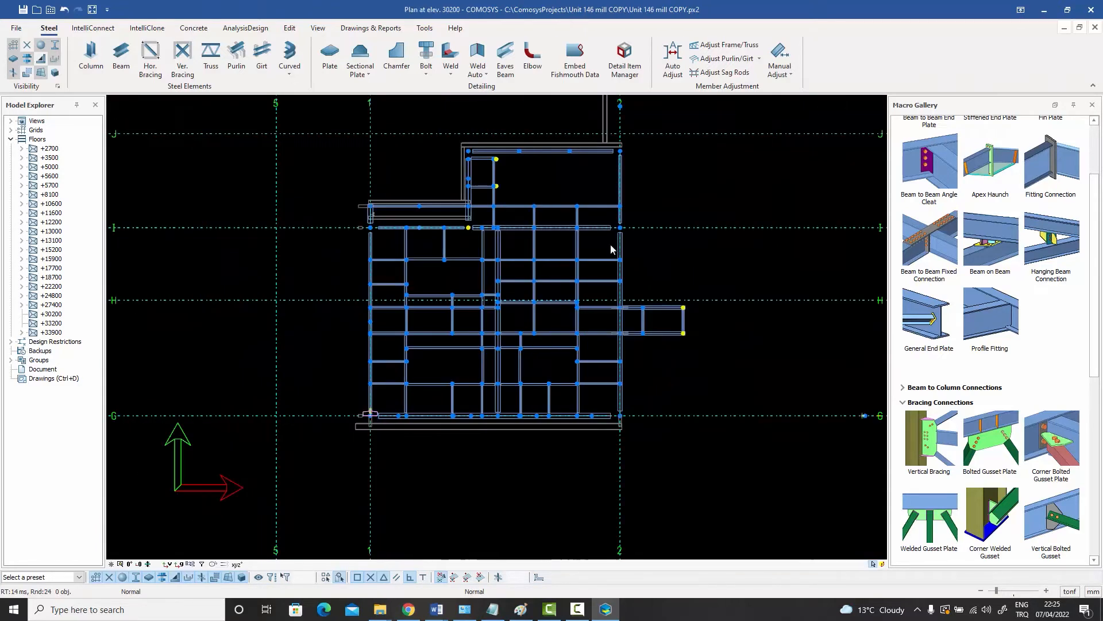
{"action": "scroll", "coordinate": [533, 288], "scroll_direction": "up", "scroll_amount": 3}
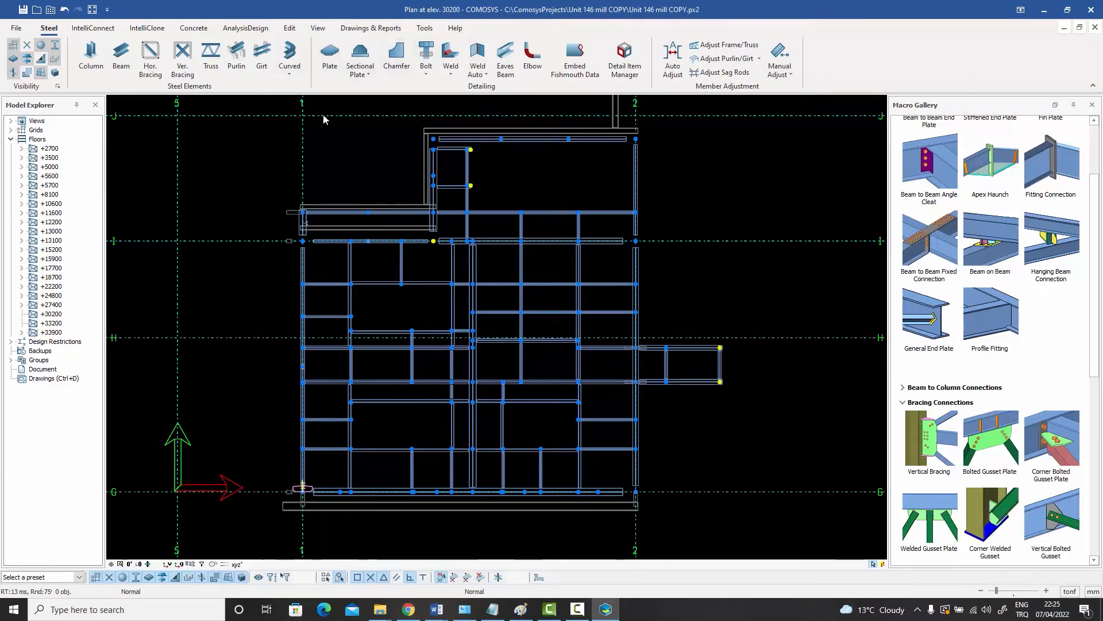
- Find the load transfer polygons of the +30200 floor, using a relative Z of 0 from the current view
{"action": "left_click", "coordinate": [38, 140]}
{"action": "left_click", "coordinate": [53, 316]}
{"action": "right_click", "coordinate": [53, 316]}
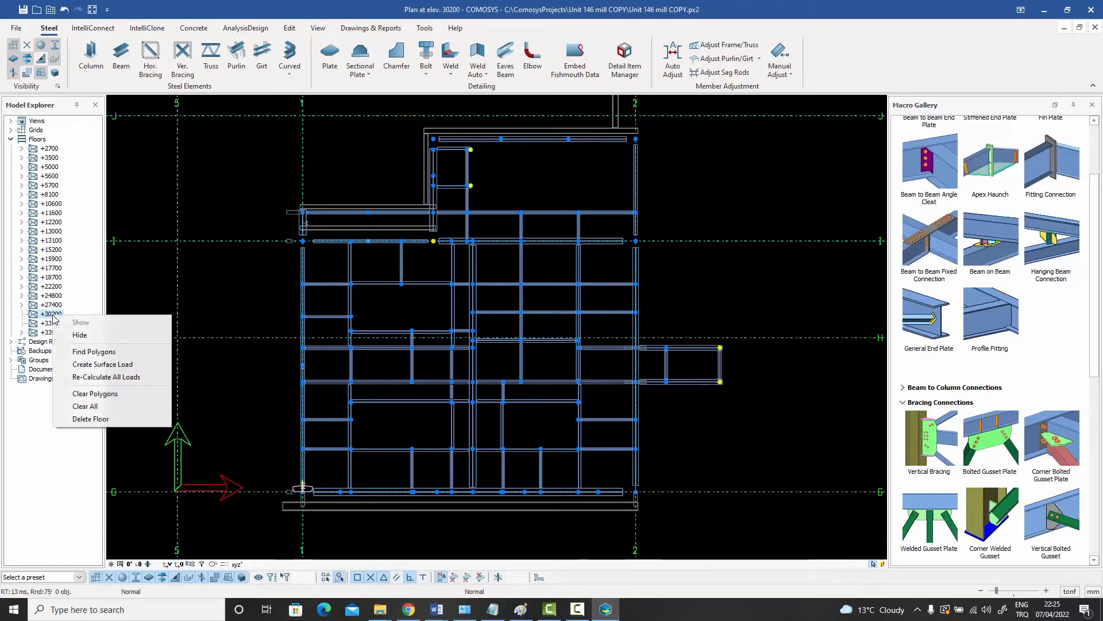
{"action": "left_click", "coordinate": [86, 352]}
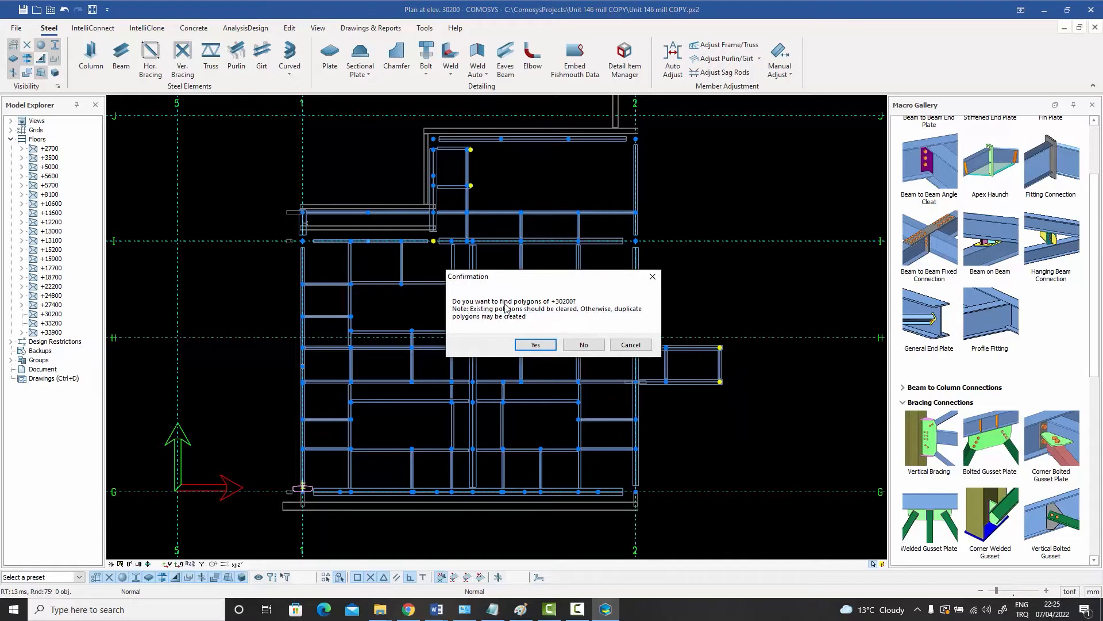
{"action": "left_click", "coordinate": [534, 345]}
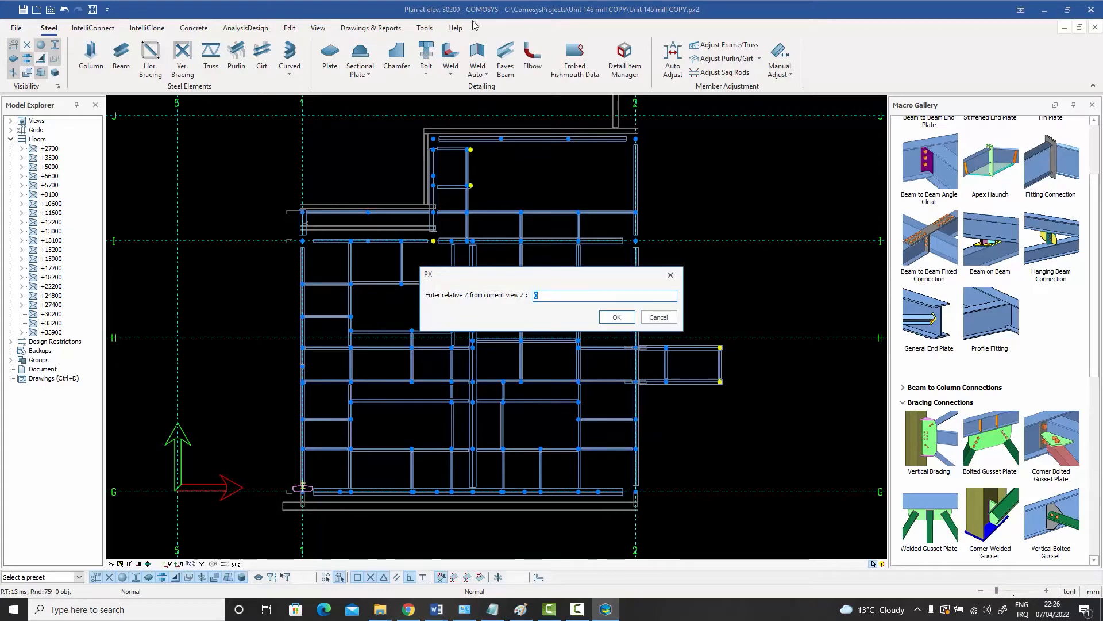
{"action": "left_click", "coordinate": [616, 319]}
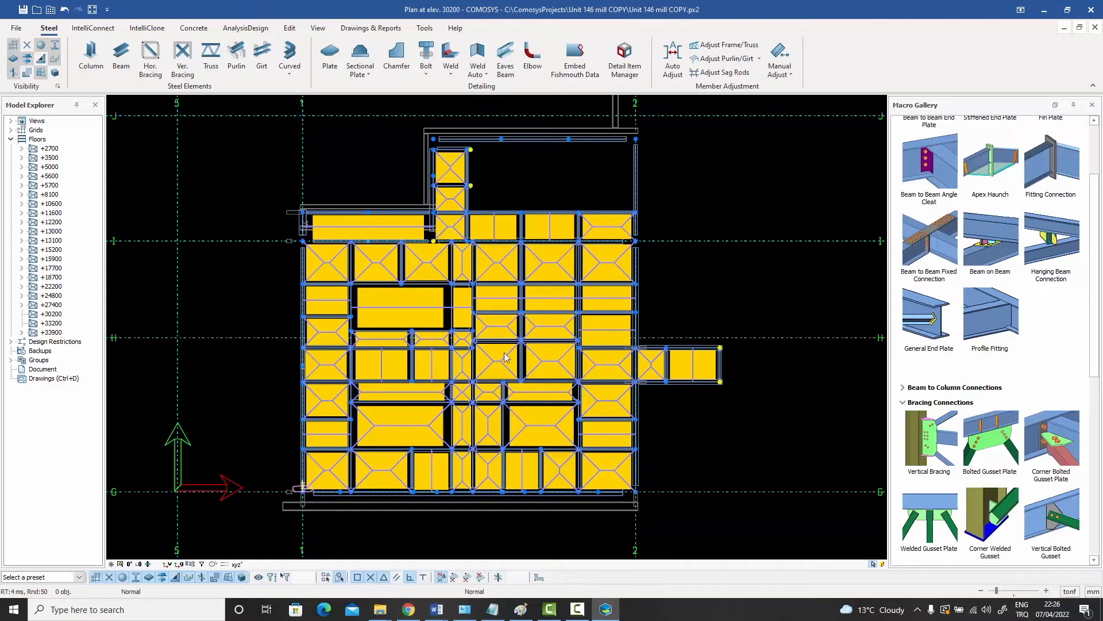
- Examine the polygons on the +30200 floor plan and select the second one from grid line 1 just below line I
{"action": "middle_click_drag", "start_coordinate": [502, 353], "coordinate": [545, 335]}
{"action": "scroll", "coordinate": [548, 333], "scroll_direction": "up", "scroll_amount": 2}
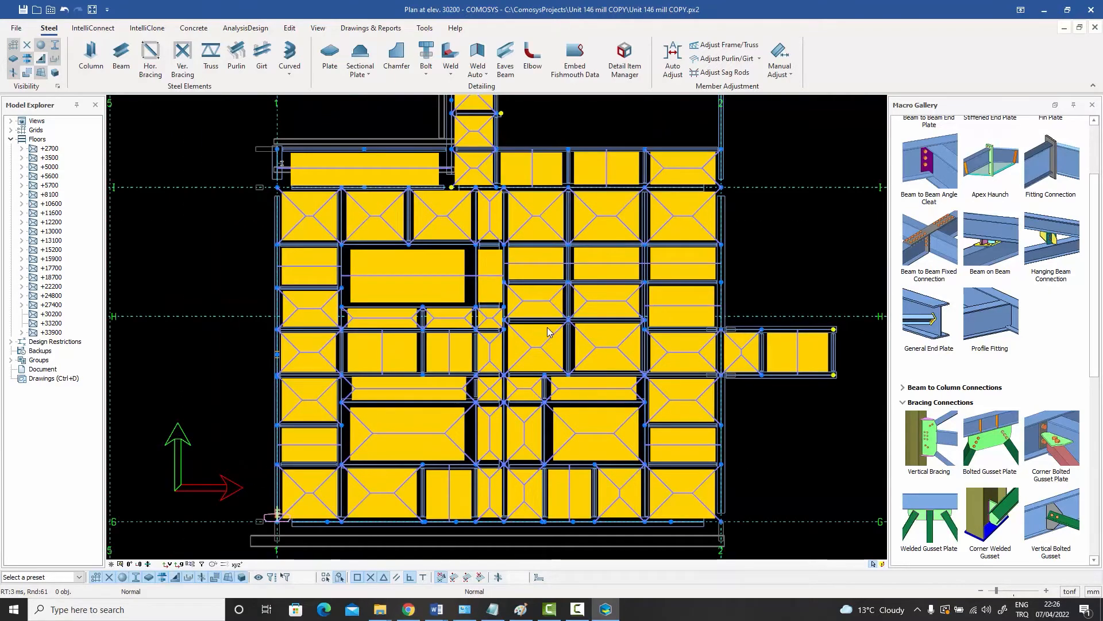
{"action": "middle_click_drag", "start_coordinate": [418, 228], "coordinate": [415, 228]}
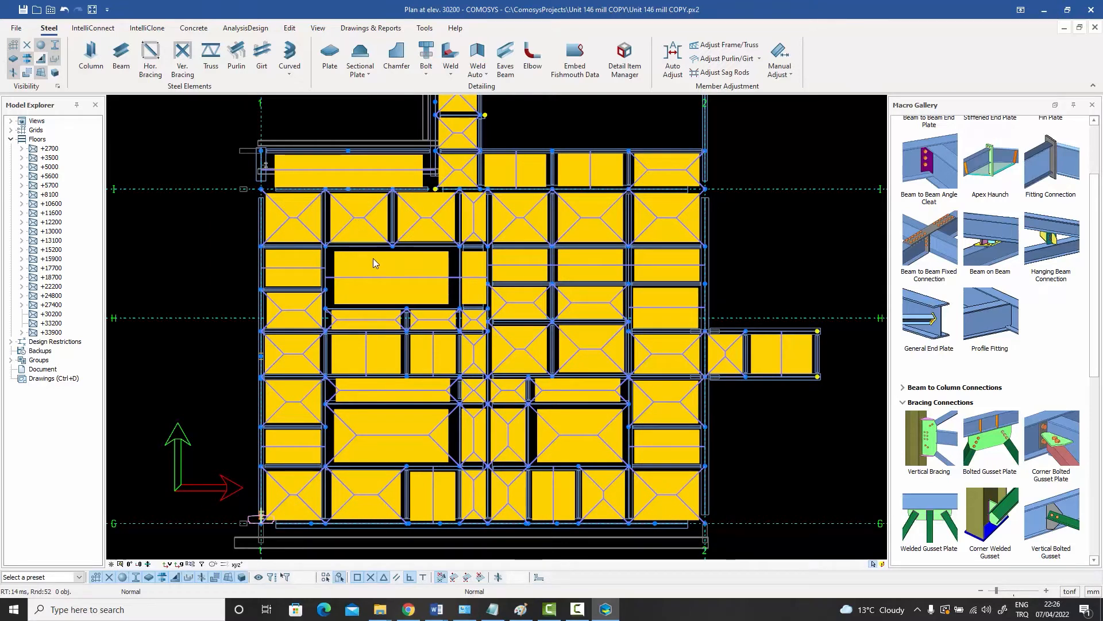
{"action": "scroll", "coordinate": [373, 258], "scroll_direction": "up", "scroll_amount": 1}
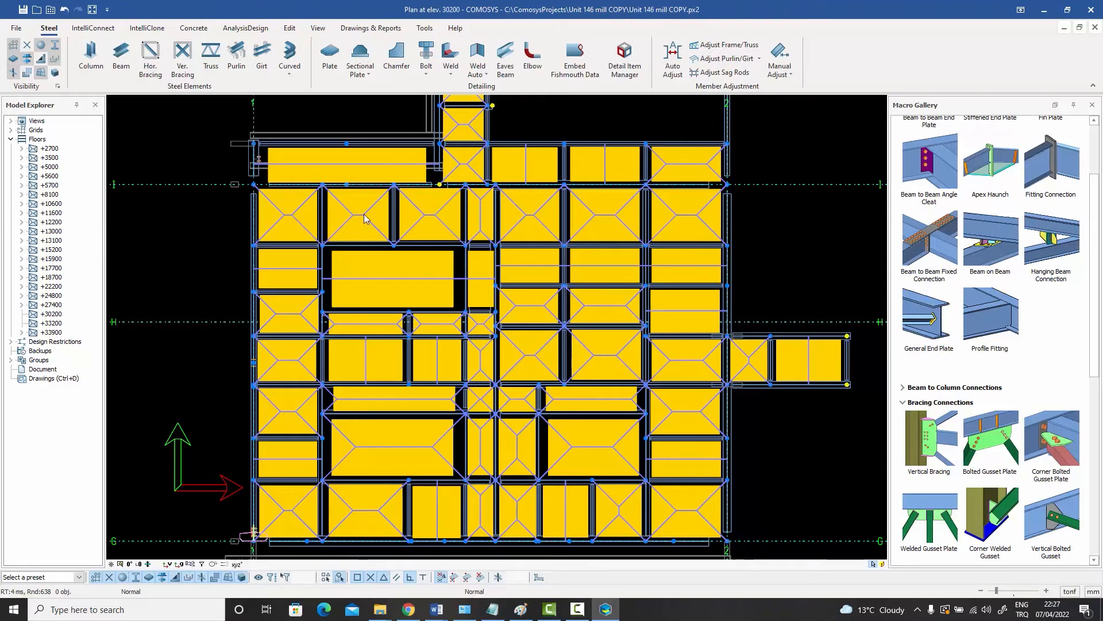
{"action": "left_click", "coordinate": [382, 226]}
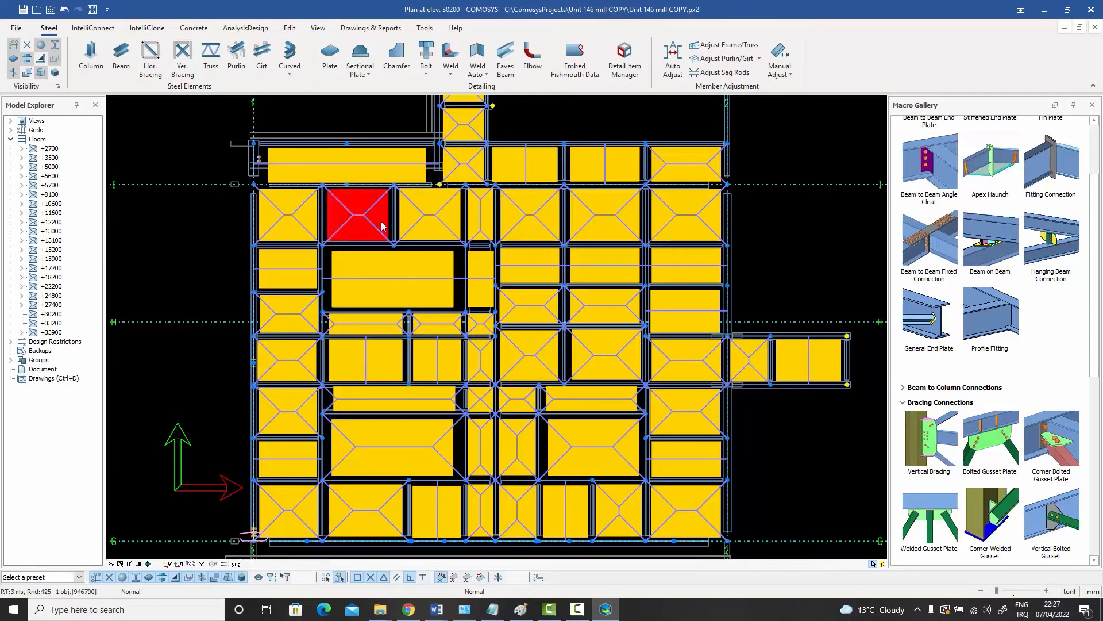
- Set the selected polygon's load distribution method to One Way
{"action": "double_click", "coordinate": [358, 221]}
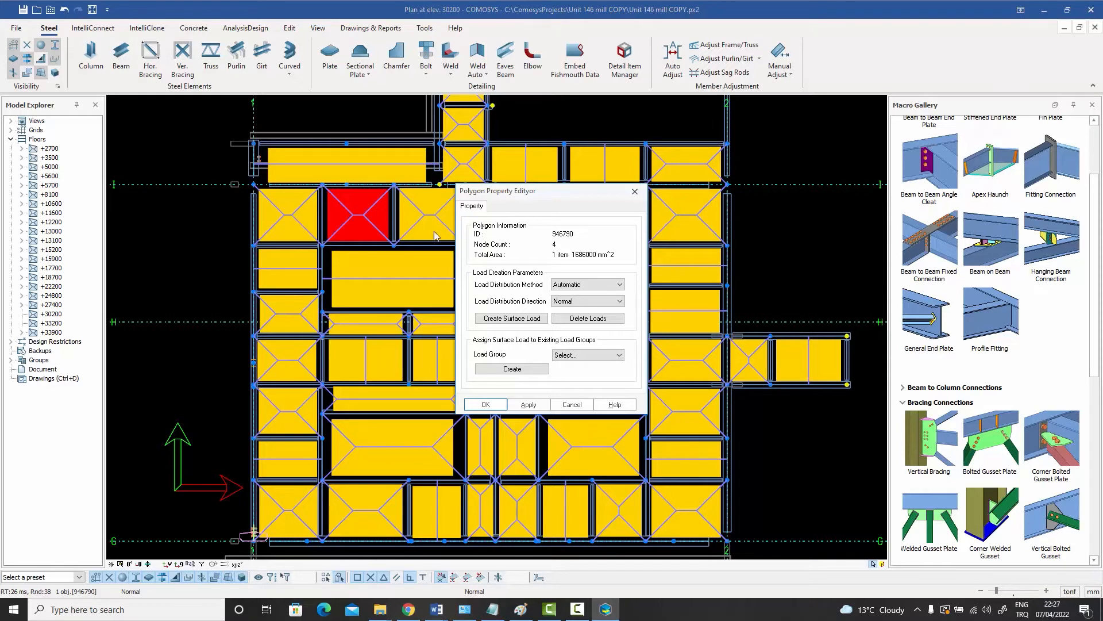
{"action": "left_click", "coordinate": [589, 285]}
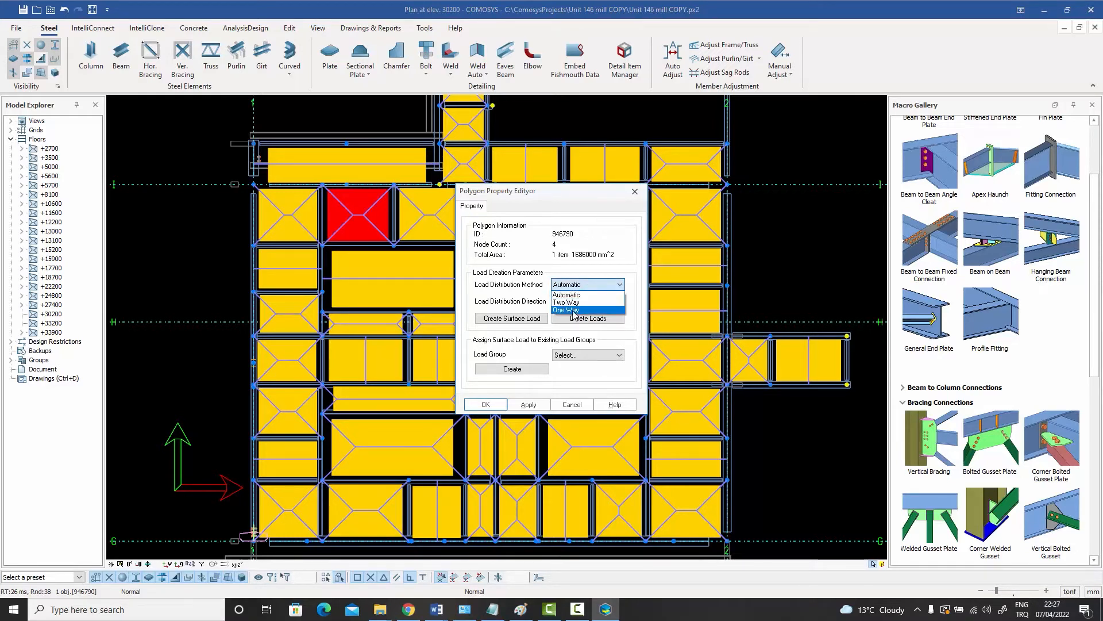
{"action": "left_click", "coordinate": [574, 310]}
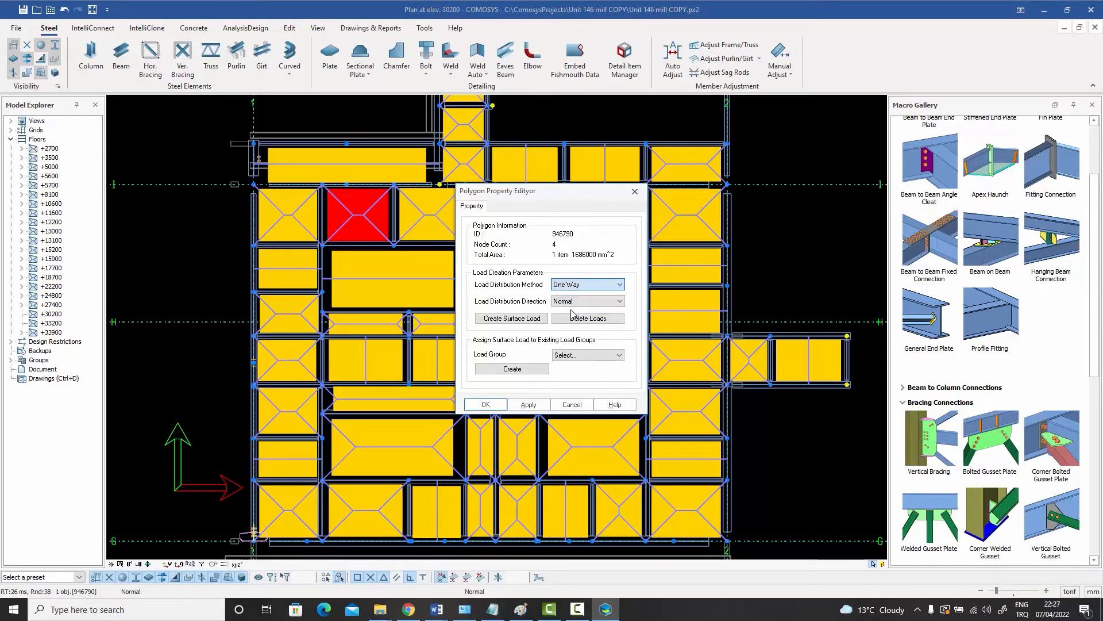
{"action": "left_click", "coordinate": [485, 404]}
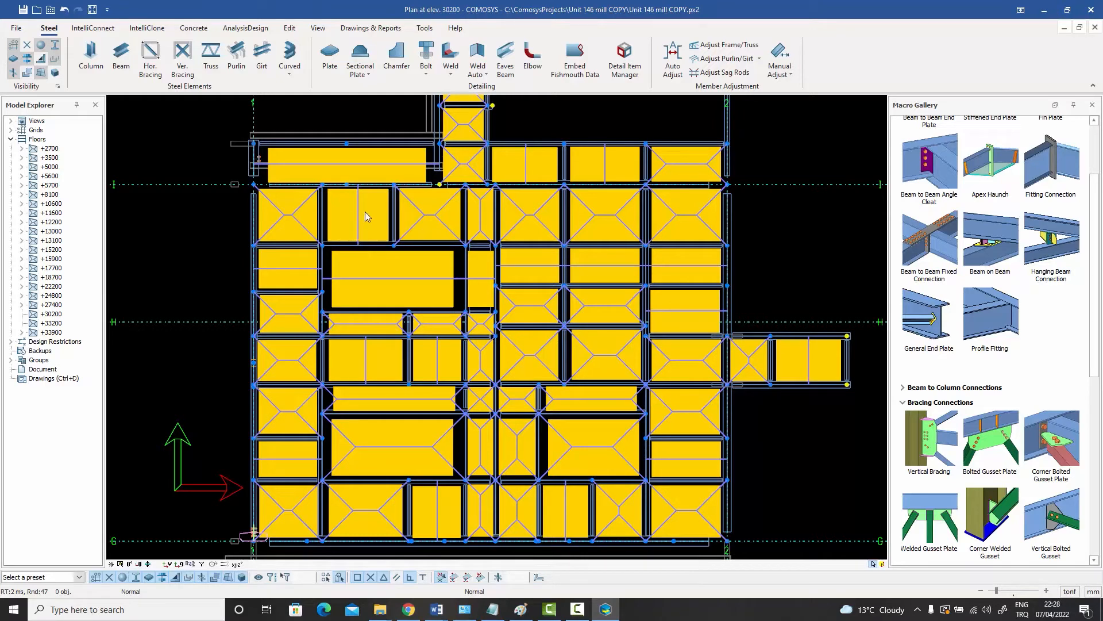
- Apply the Opposite load distribution direction to the second polygon from grid line 1 just below line I
{"action": "double_click", "coordinate": [365, 213]}
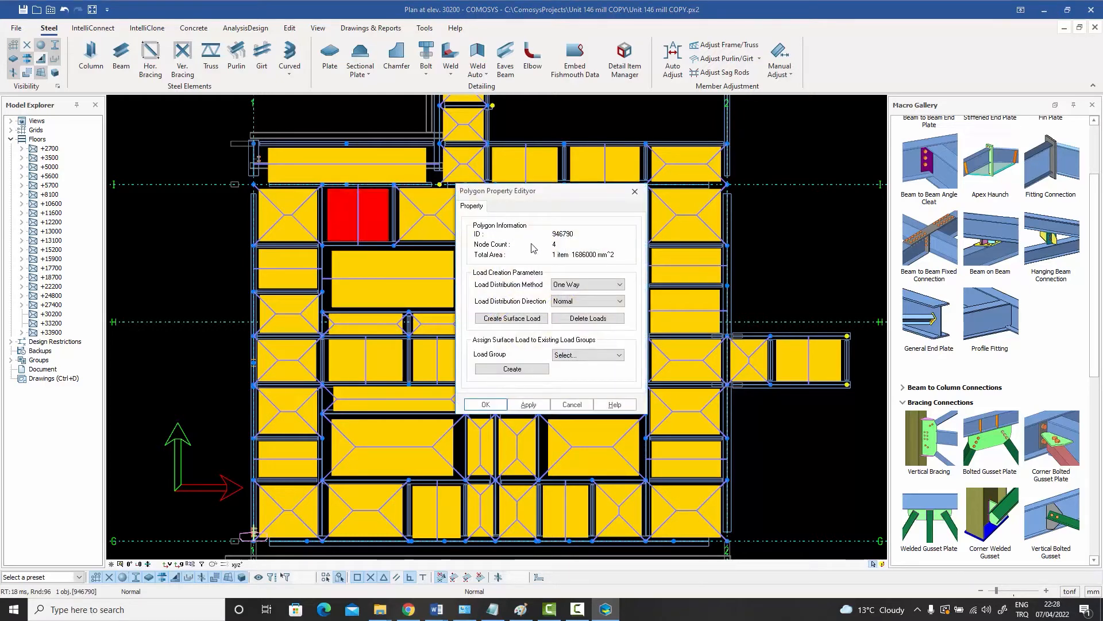
{"action": "left_click_drag", "start_coordinate": [520, 194], "coordinate": [579, 183]}
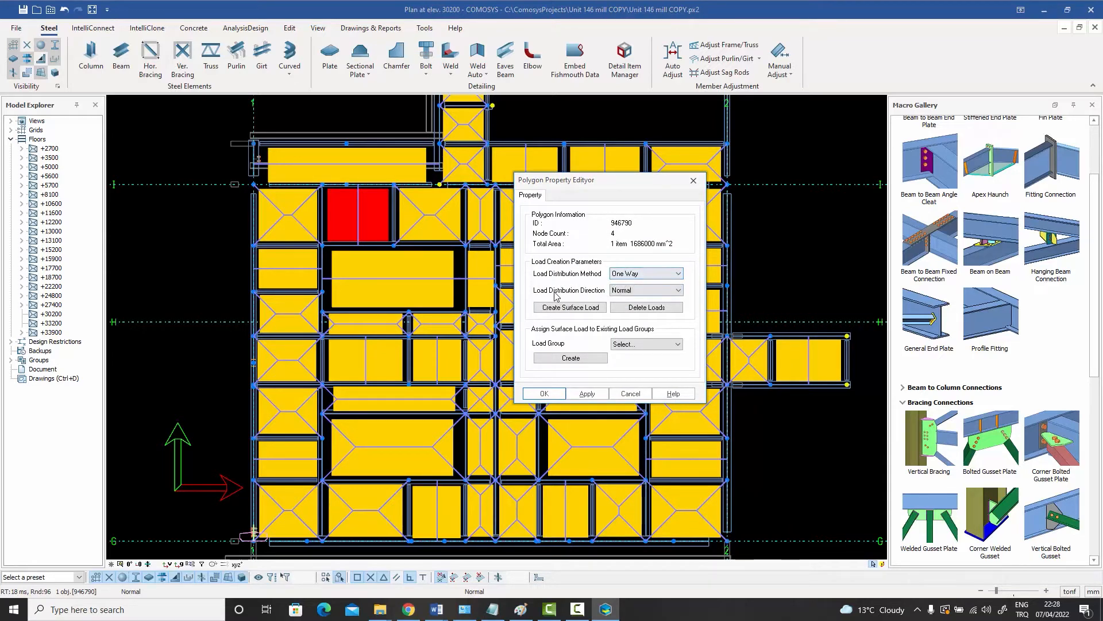
{"action": "left_click", "coordinate": [635, 290]}
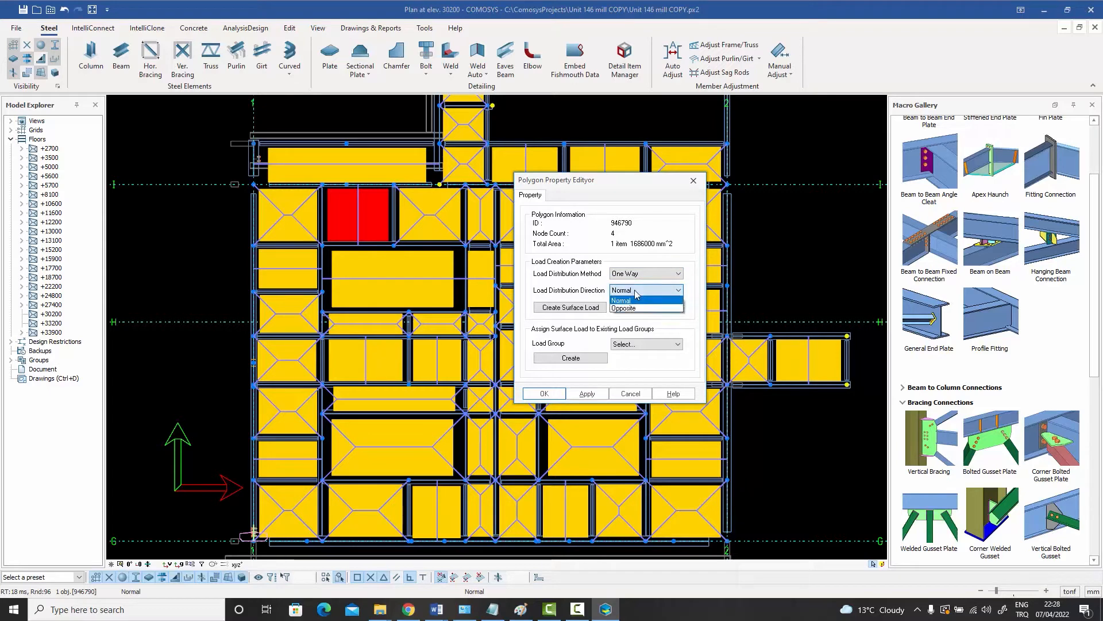
{"action": "left_click", "coordinate": [630, 309]}
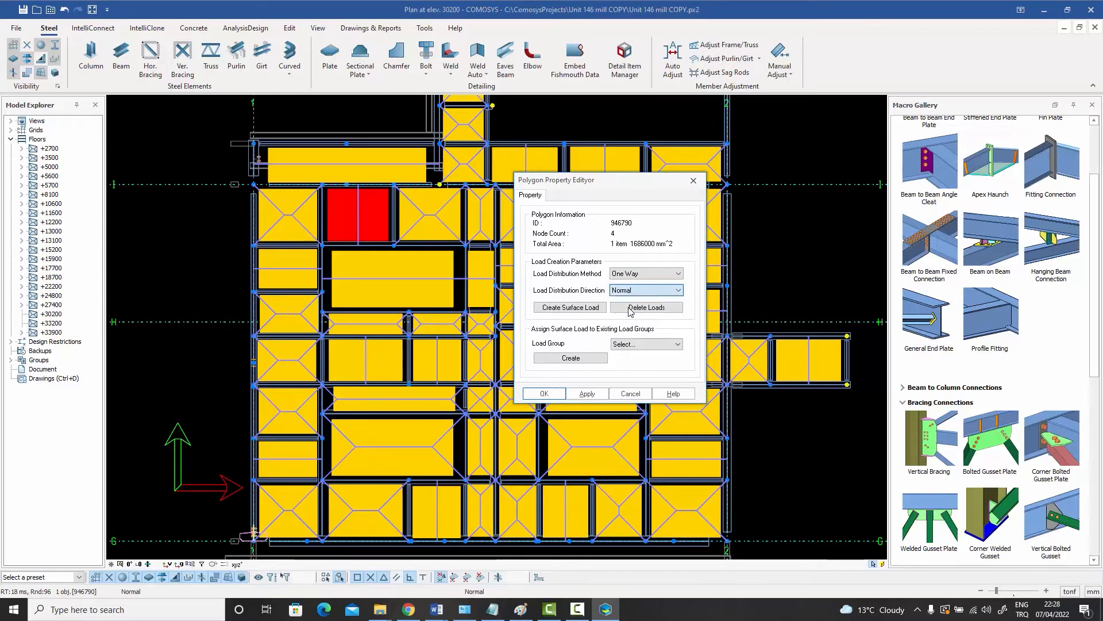
{"action": "left_click", "coordinate": [583, 394]}
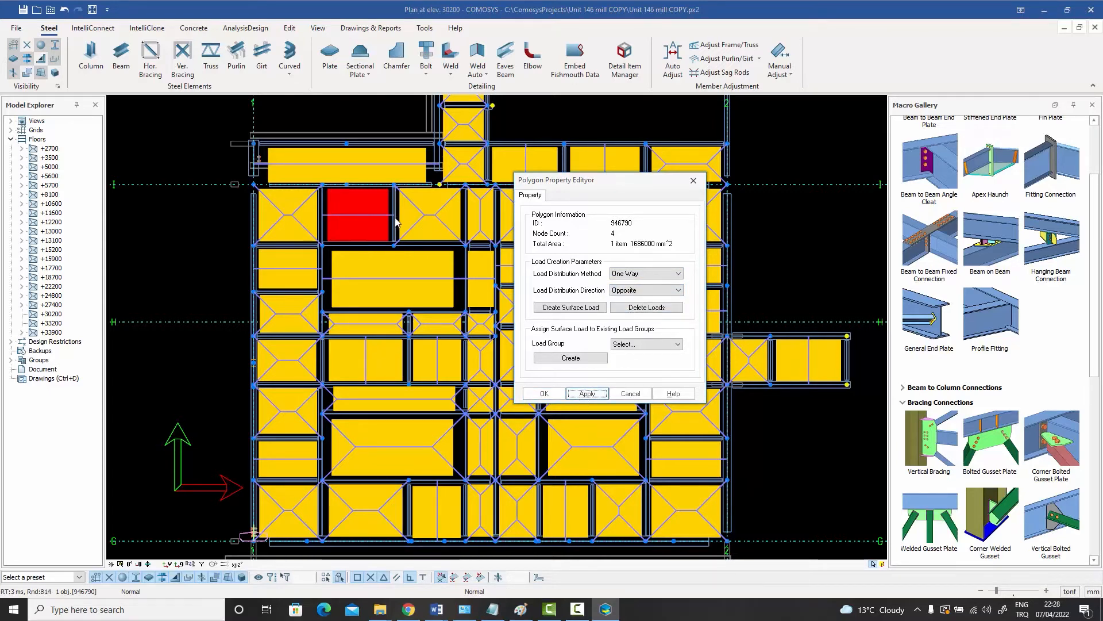
- Apply the Automatic load distribution method to the same polygon and close its properties
{"action": "left_click", "coordinate": [644, 275]}
{"action": "left_click", "coordinate": [632, 298]}
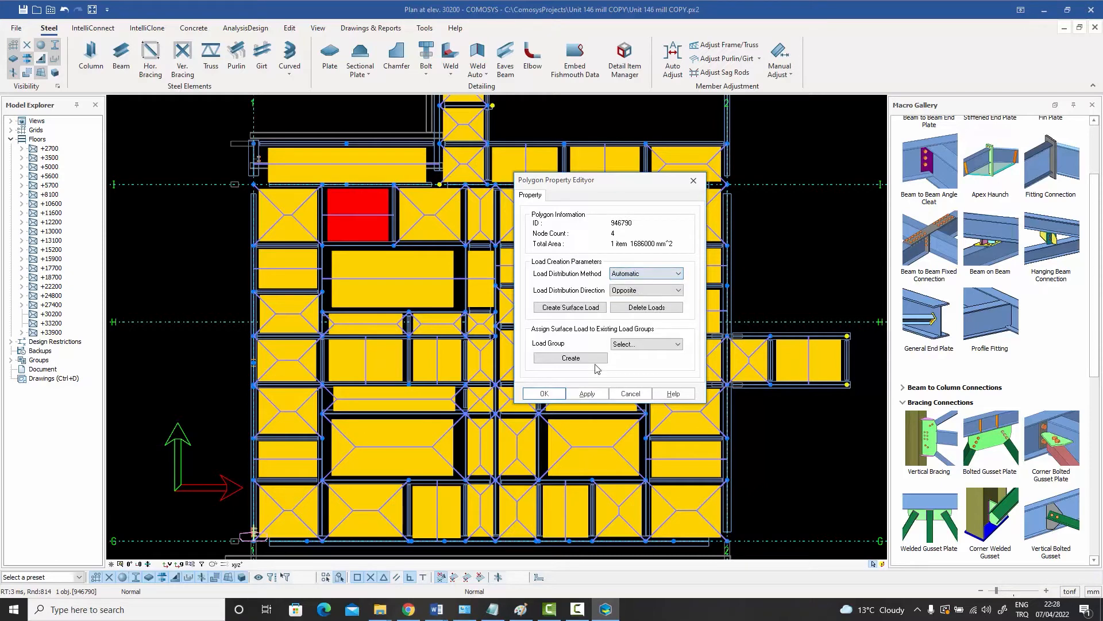
{"action": "left_click", "coordinate": [587, 394]}
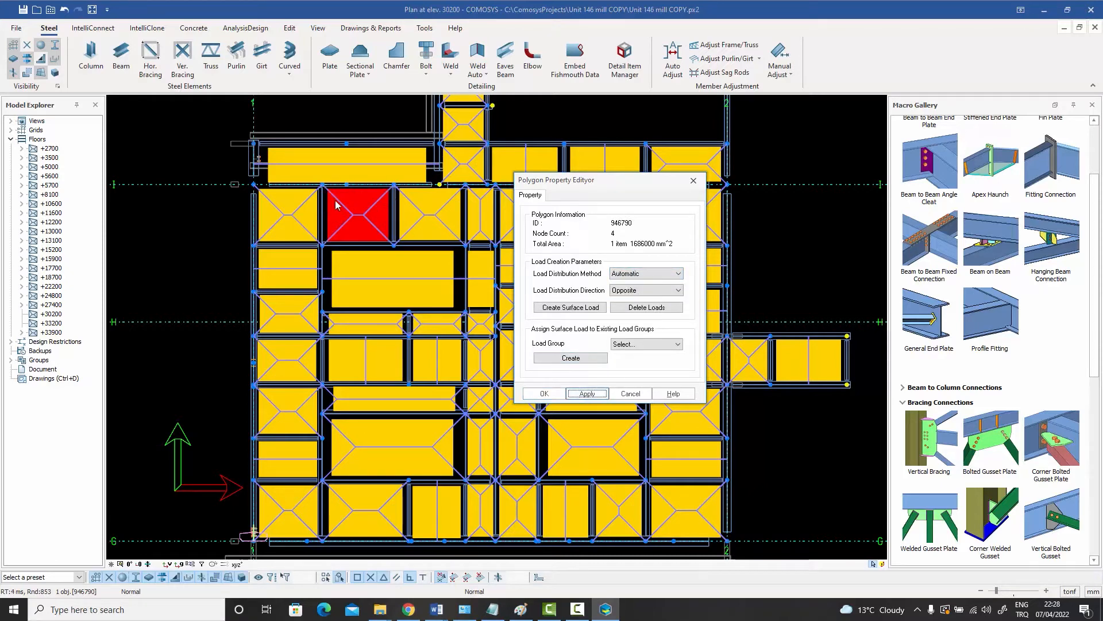
{"action": "left_click", "coordinate": [631, 394]}
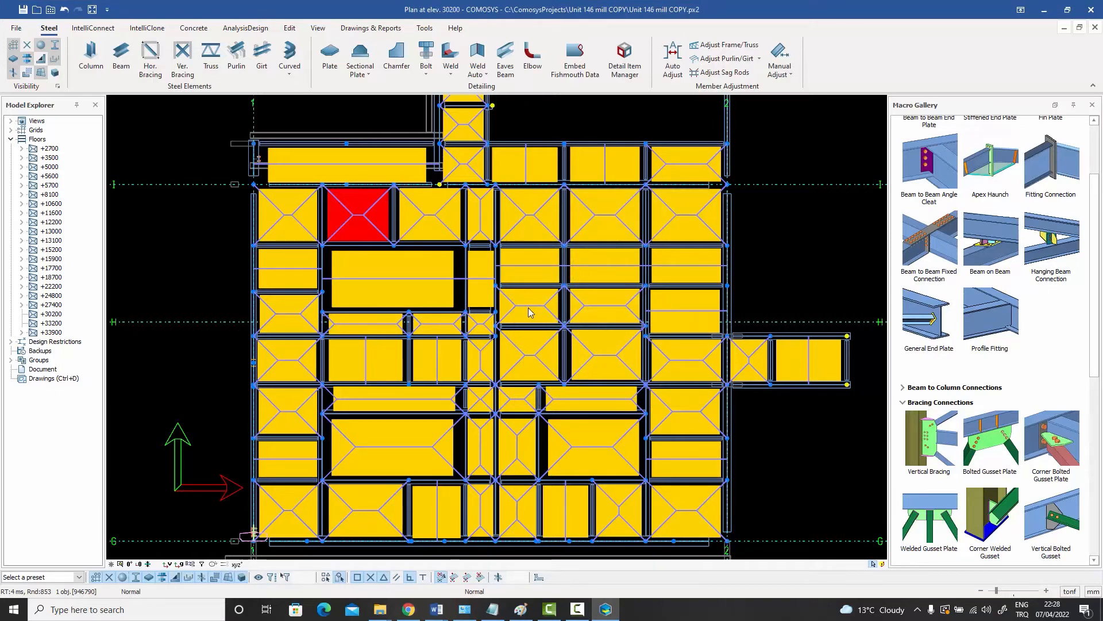
- Add four adjacent polygons around line H to the selection, try a window selection over the area, and clear the selection
{"action": "left_click", "coordinate": [528, 308], "text": "ctrl"}
{"action": "left_click", "coordinate": [529, 355], "text": "ctrl"}
{"action": "left_click", "coordinate": [601, 356], "text": "ctrl"}
{"action": "left_click", "coordinate": [609, 311], "text": "ctrl"}
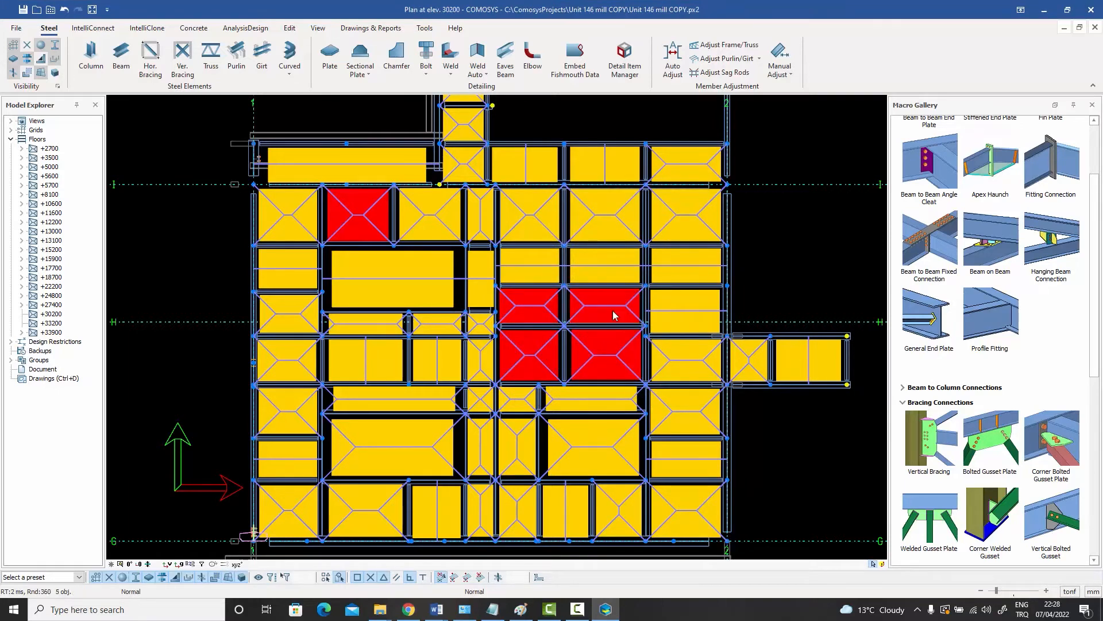
{"action": "left_click_drag", "start_coordinate": [757, 448], "coordinate": [439, 209]}
{"action": "left_click", "coordinate": [775, 244]}
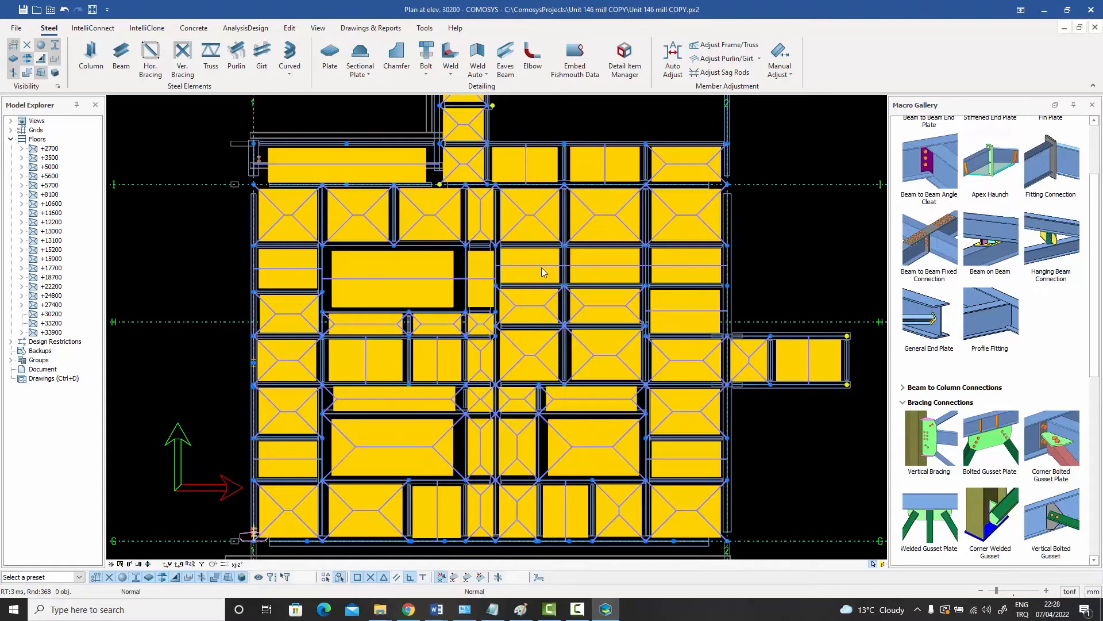
- View the shared properties of a two-by-two block of polygons just above line H, then close them and clear the selection
{"action": "left_click", "coordinate": [541, 266]}
{"action": "left_click", "coordinate": [534, 305], "text": "ctrl"}
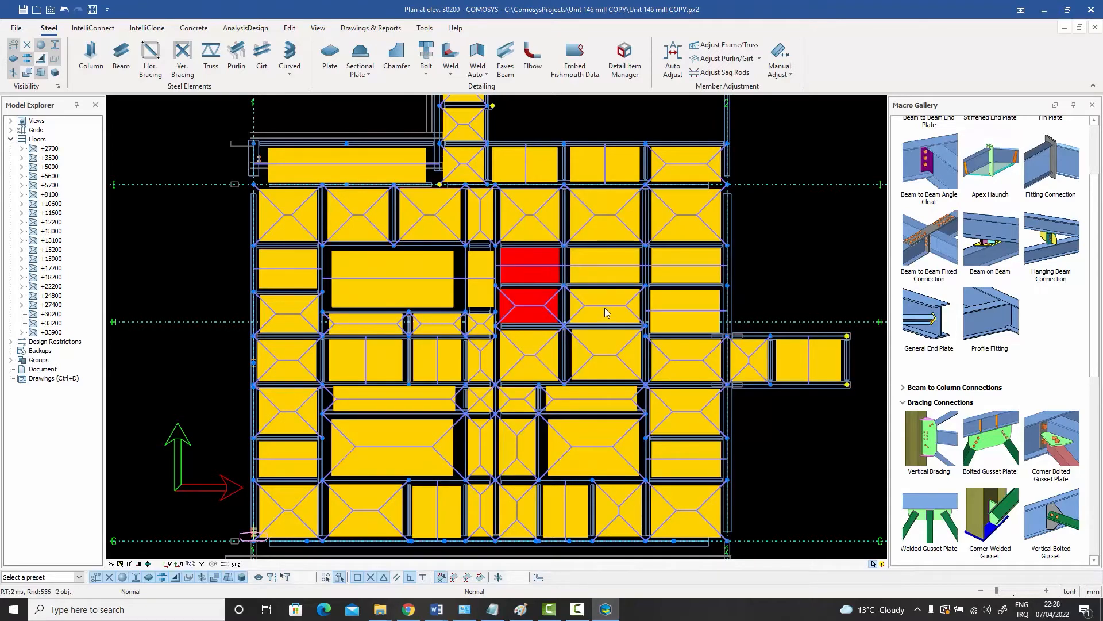
{"action": "left_click", "coordinate": [605, 308], "text": "ctrl"}
{"action": "left_click", "coordinate": [601, 273], "text": "ctrl"}
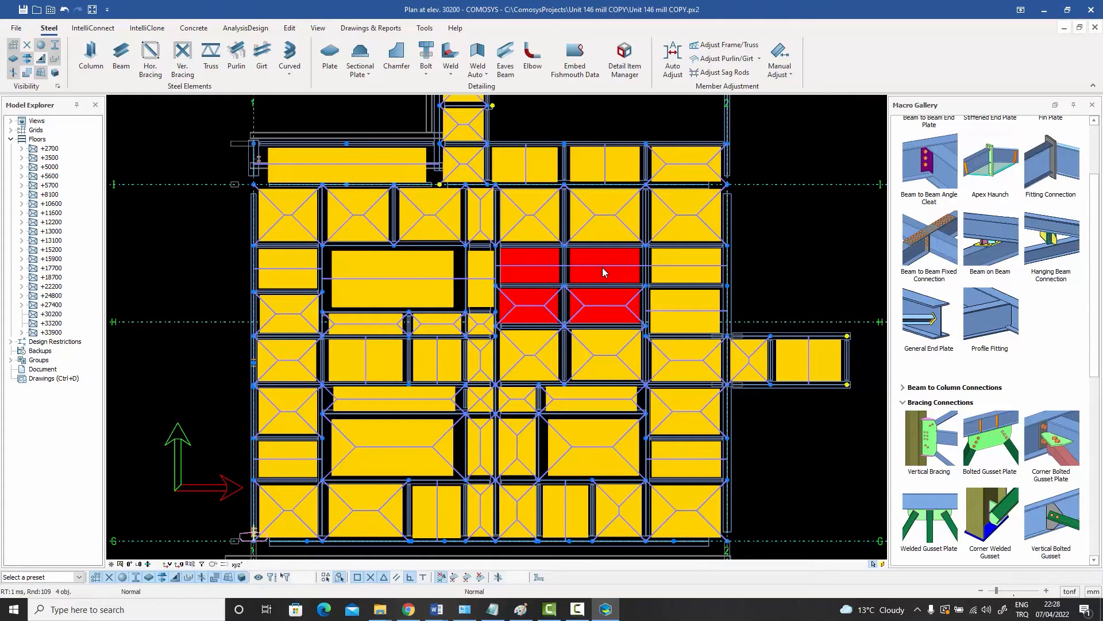
{"action": "double_click", "coordinate": [603, 268]}
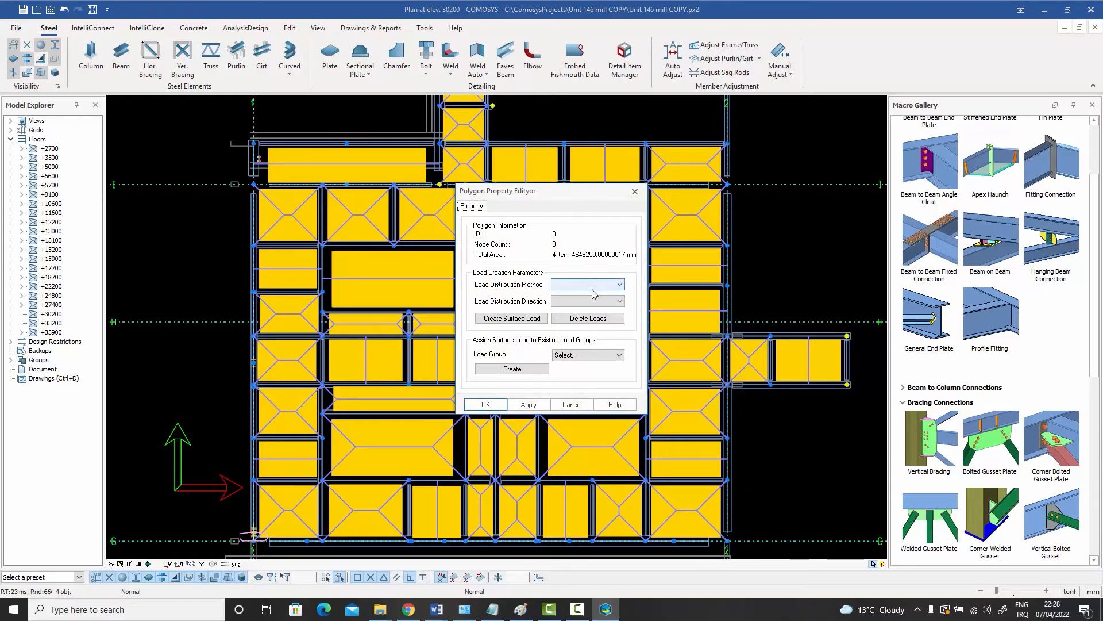
{"action": "left_click", "coordinate": [638, 193]}
{"action": "left_click", "coordinate": [788, 232]}
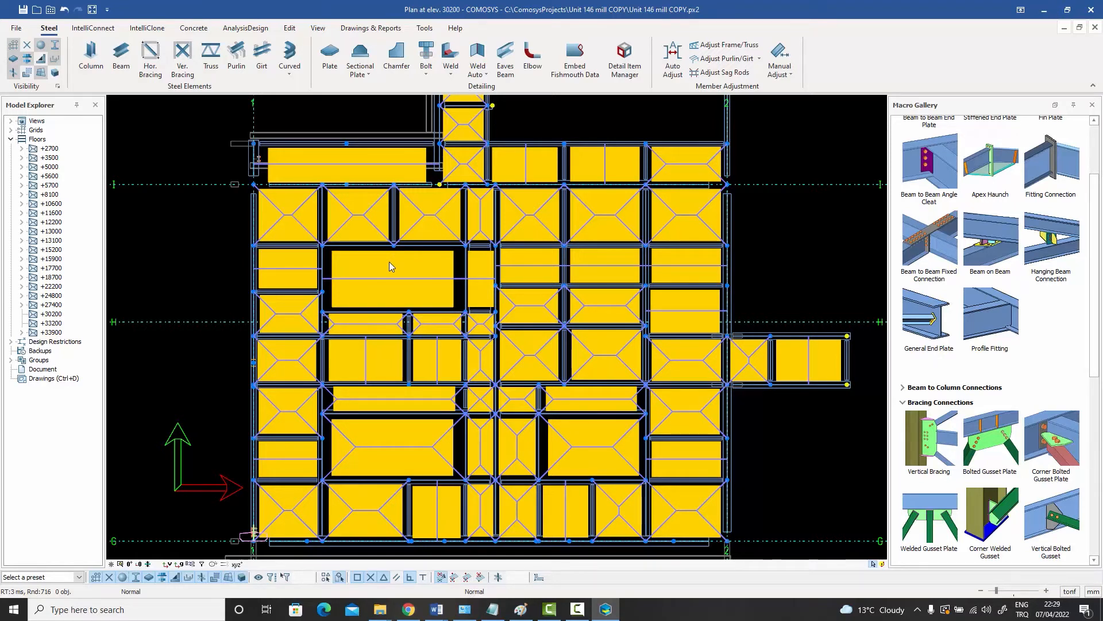
- Delete the large opening polygon between lines I and H and the third polygon from grid line 2 along line G
{"action": "left_click", "coordinate": [419, 277]}
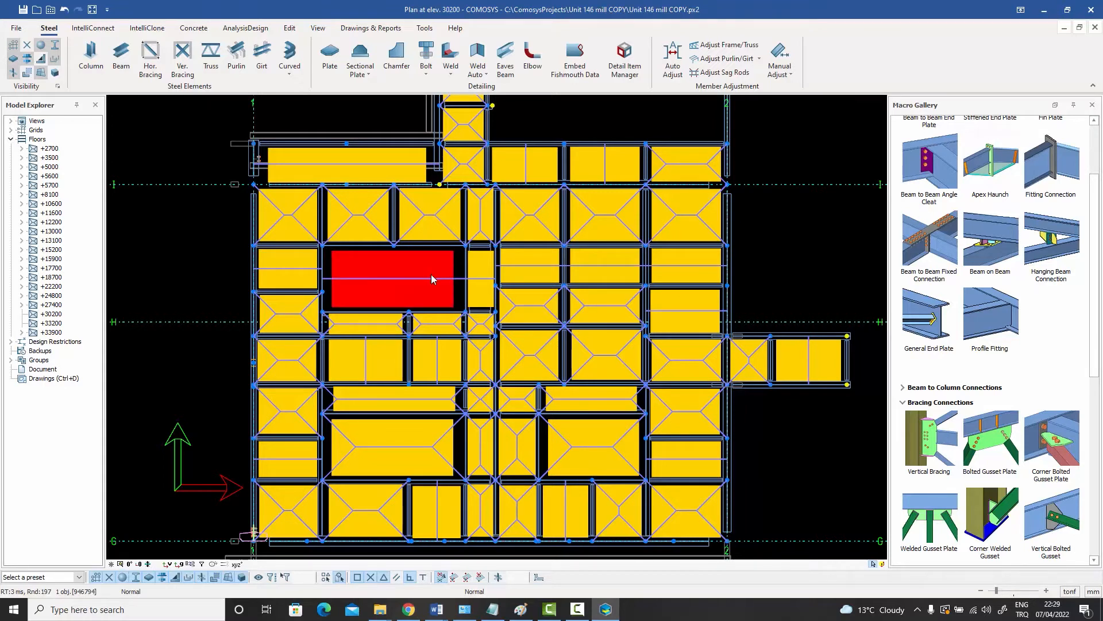
{"action": "key", "text": "Delete"}
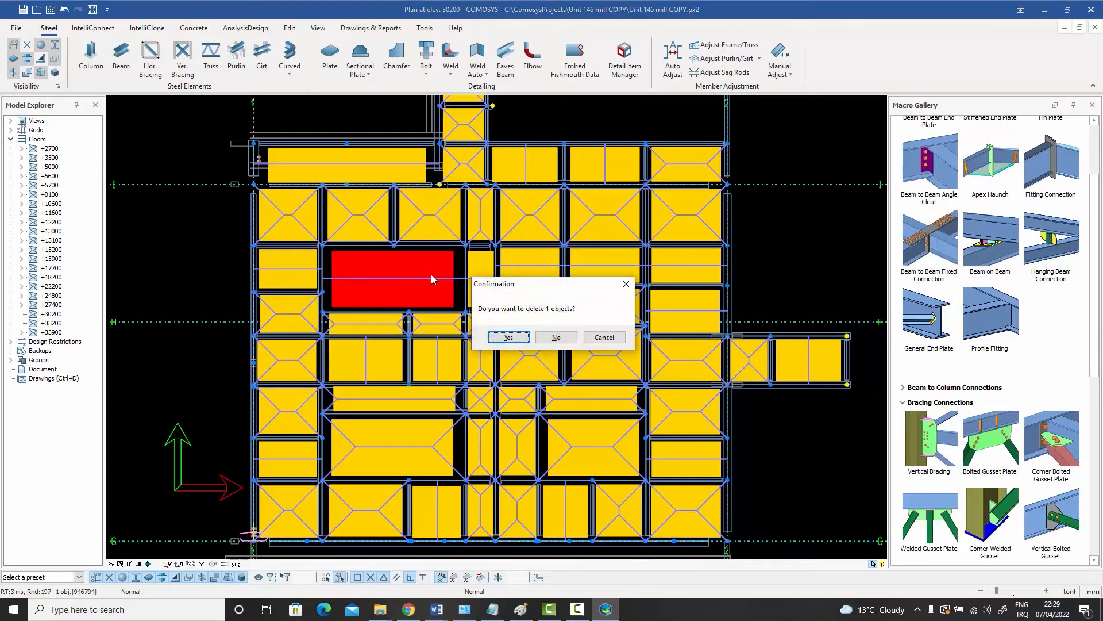
{"action": "left_click", "coordinate": [510, 339]}
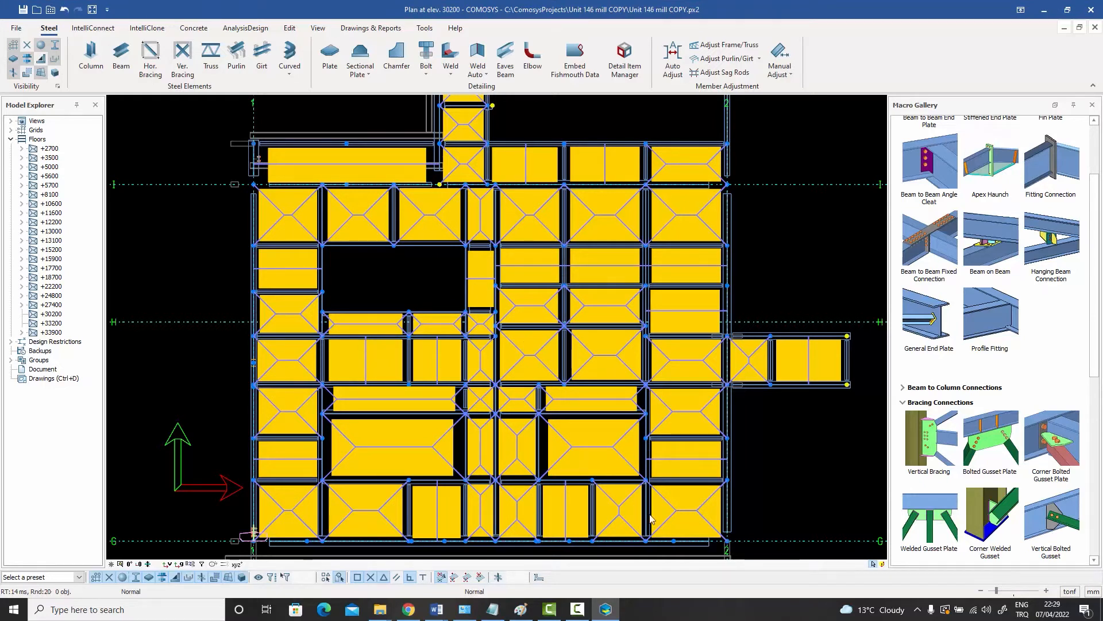
{"action": "left_click", "coordinate": [566, 510]}
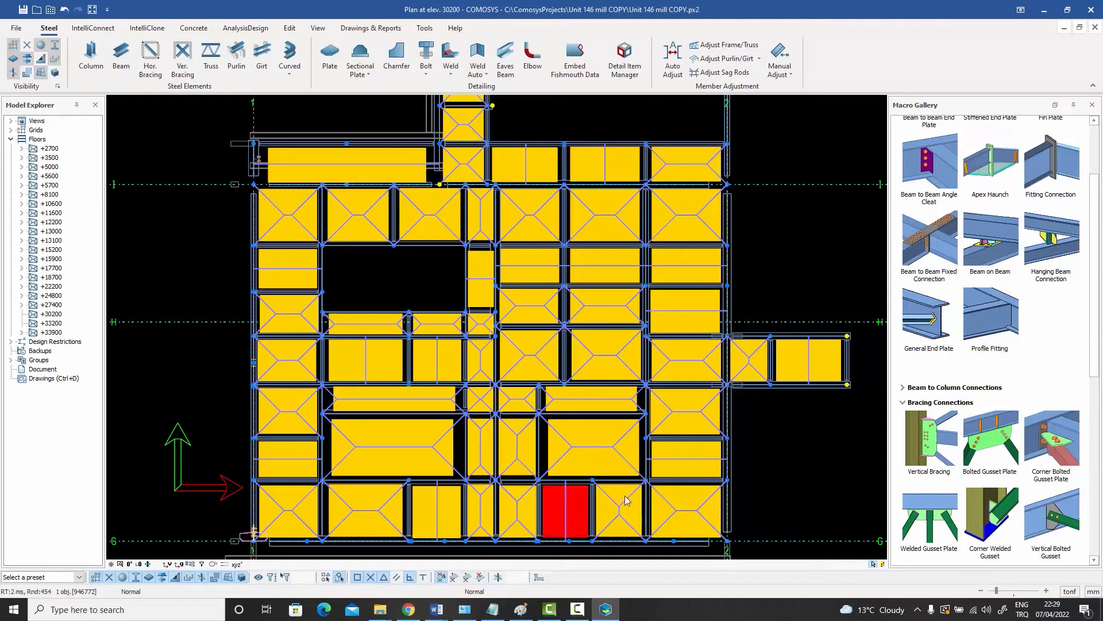
{"action": "key", "text": "Delete"}
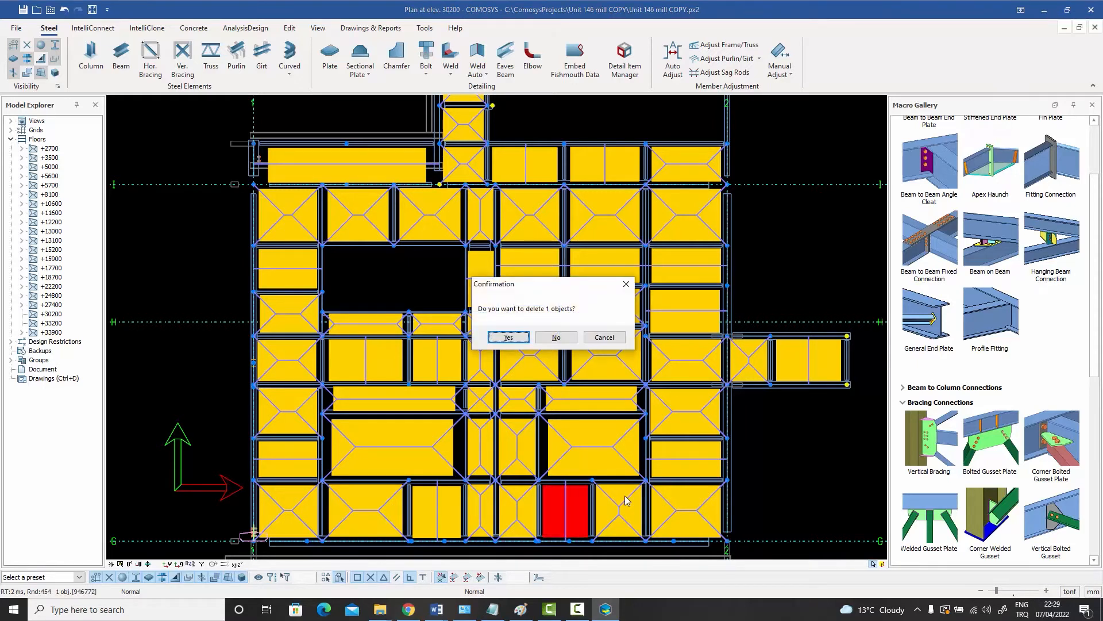
{"action": "left_click", "coordinate": [510, 338]}
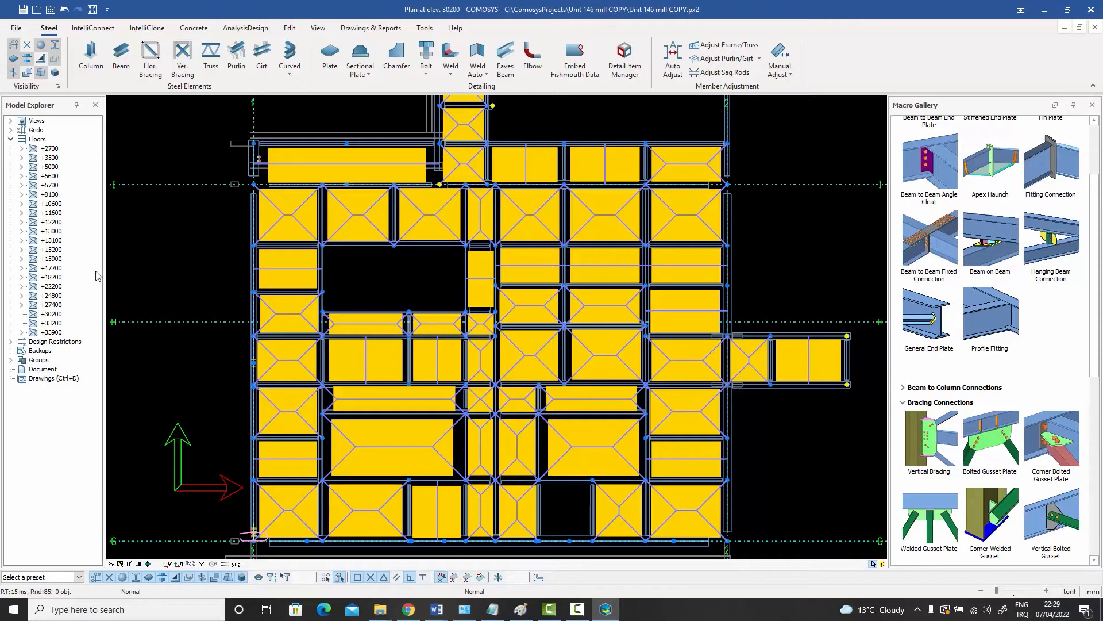
- Begin a surface load for the whole +30200 floor and assign it to the Live Load case
{"action": "right_click", "coordinate": [42, 320]}
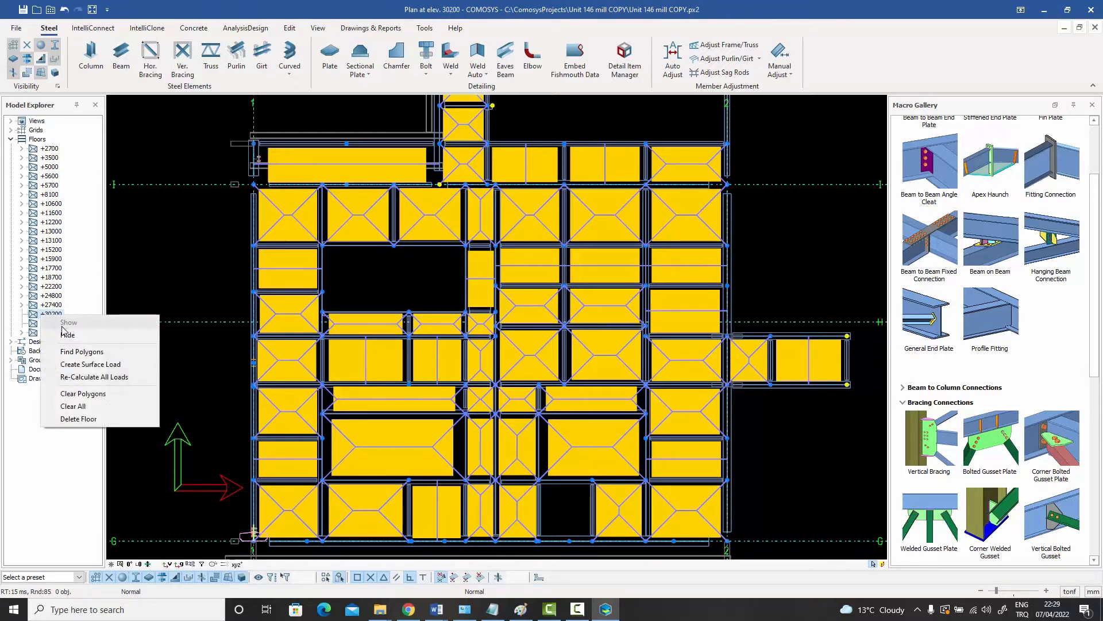
{"action": "left_click", "coordinate": [98, 371]}
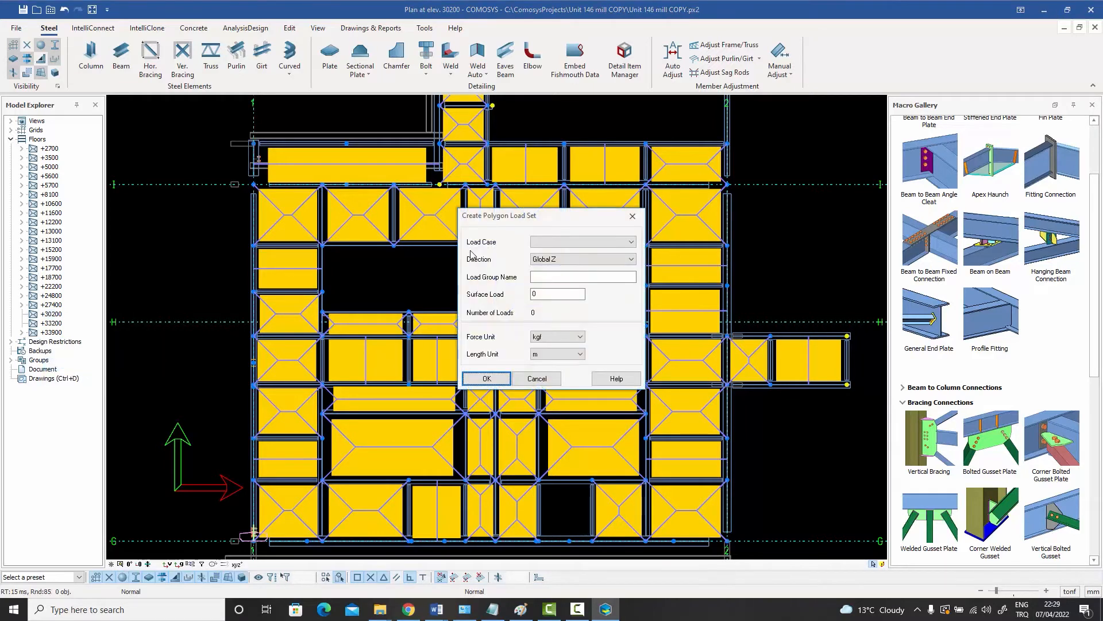
{"action": "left_click_drag", "start_coordinate": [503, 216], "coordinate": [485, 216]}
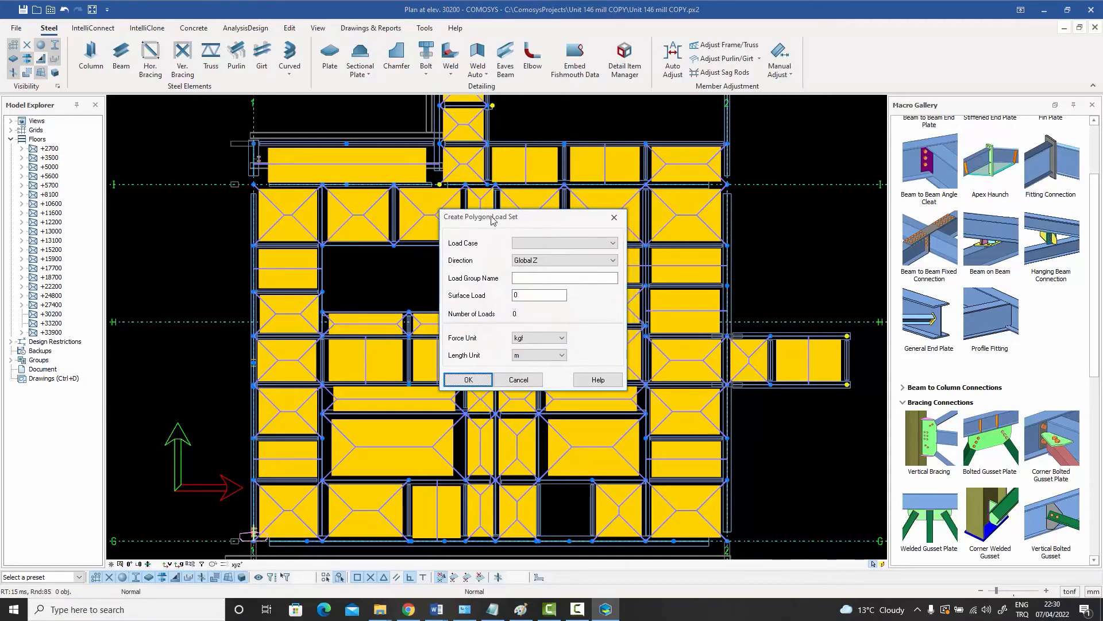
{"action": "left_click", "coordinate": [549, 246]}
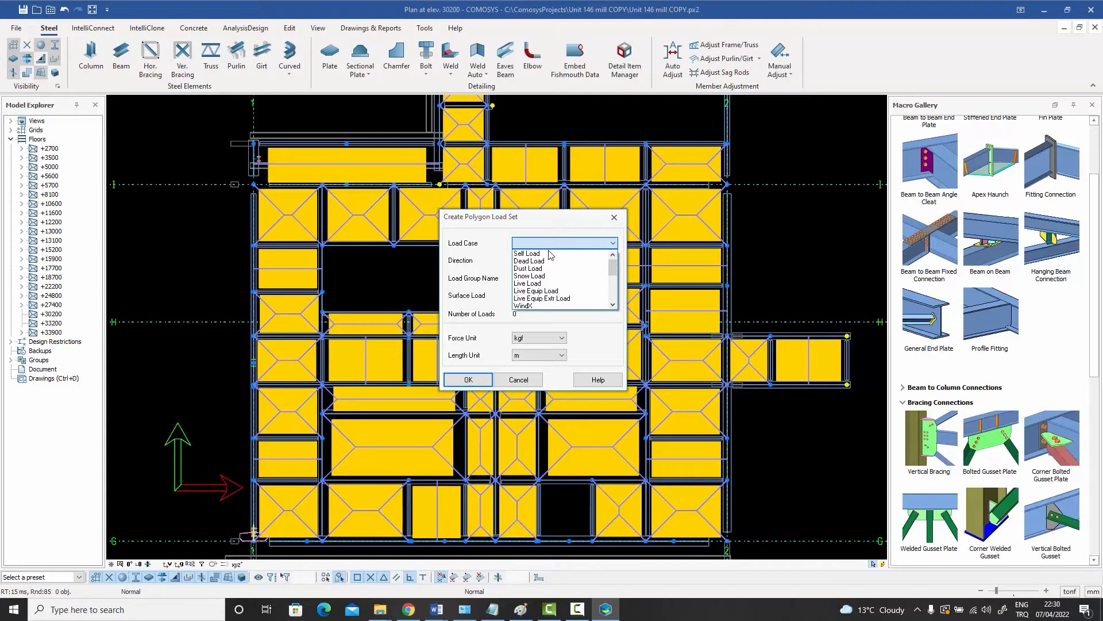
{"action": "mouse_move", "coordinate": [613, 274]}
{"action": "left_mouse_down"}
{"action": "mouse_move", "coordinate": [613, 298]}
{"action": "mouse_move", "coordinate": [611, 262]}
{"action": "left_mouse_up"}
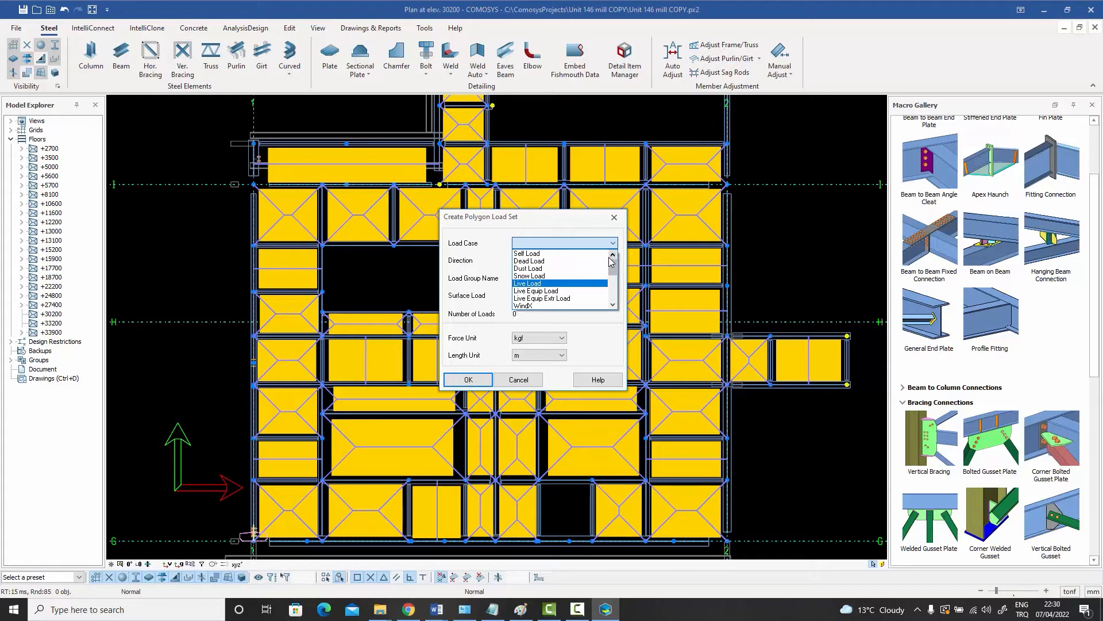
{"action": "left_click", "coordinate": [541, 283]}
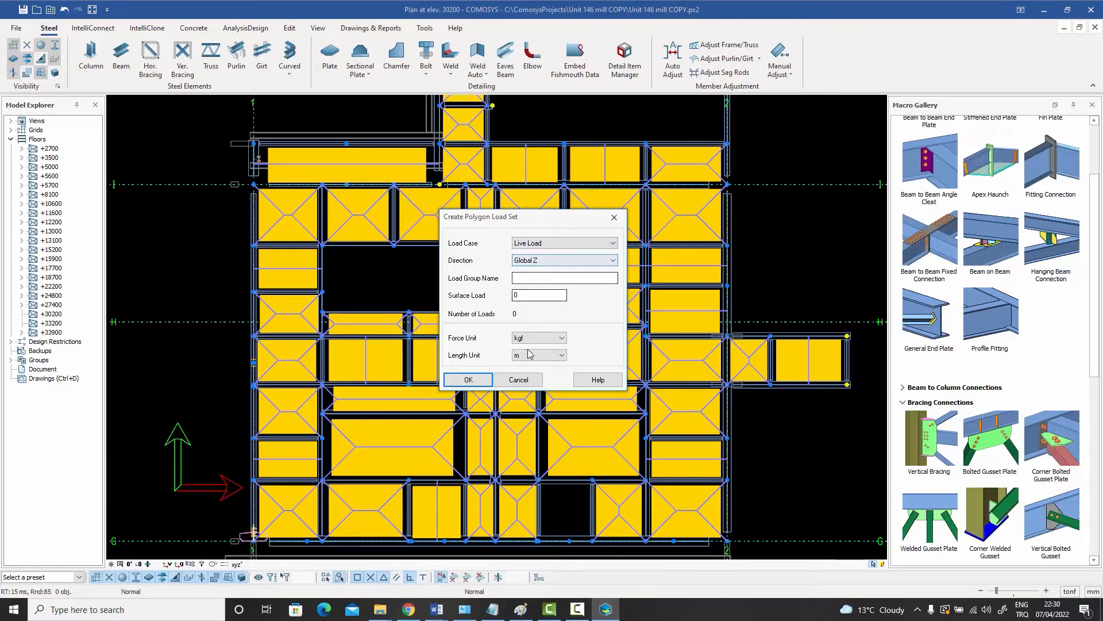
- Set the surface load to -350 with kgf and m units and name the load group "Live Load on 30200"
{"action": "double_click", "coordinate": [516, 294]}
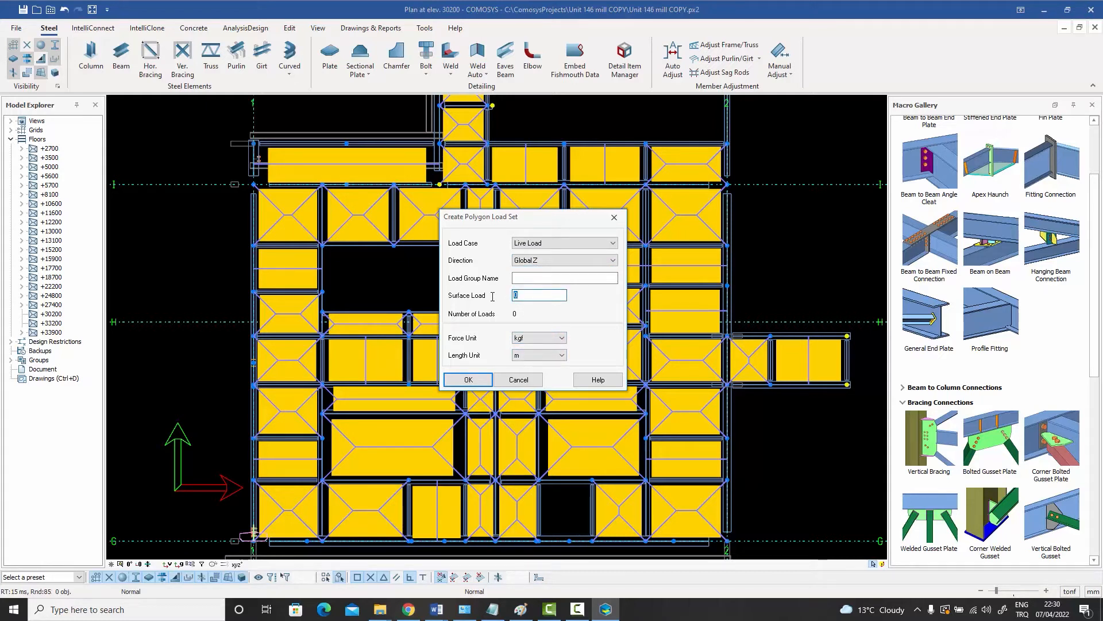
{"action": "type", "text": "-35"}
{"action": "left_click", "coordinate": [534, 281]}
{"action": "left_click", "coordinate": [535, 279]}
{"action": "type", "text": "Live Load on"}
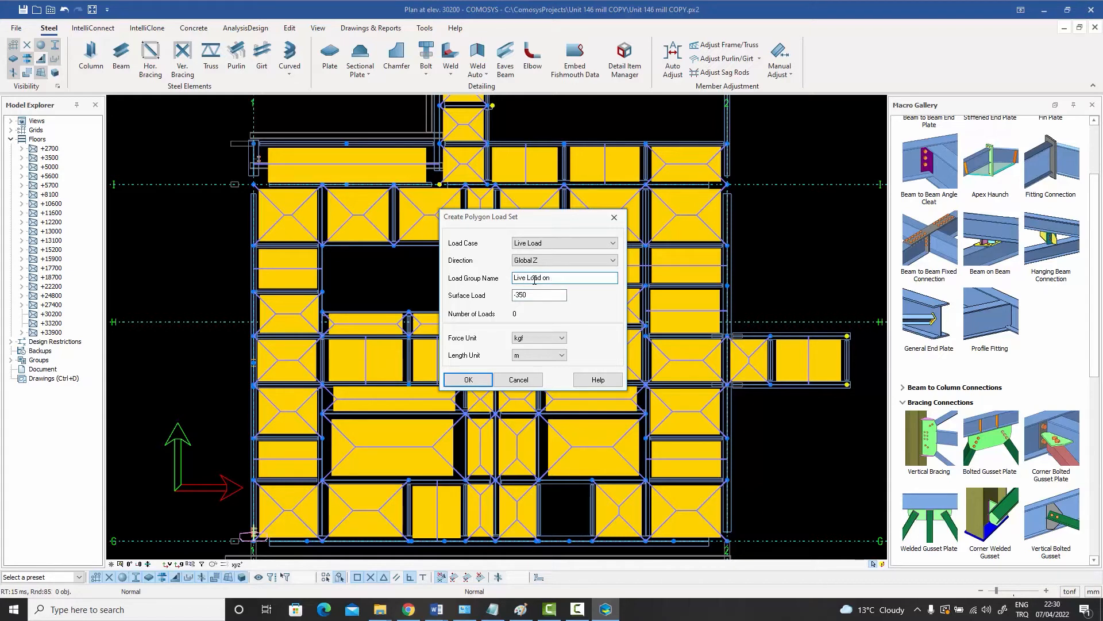
{"action": "type", "text": " 30200"}
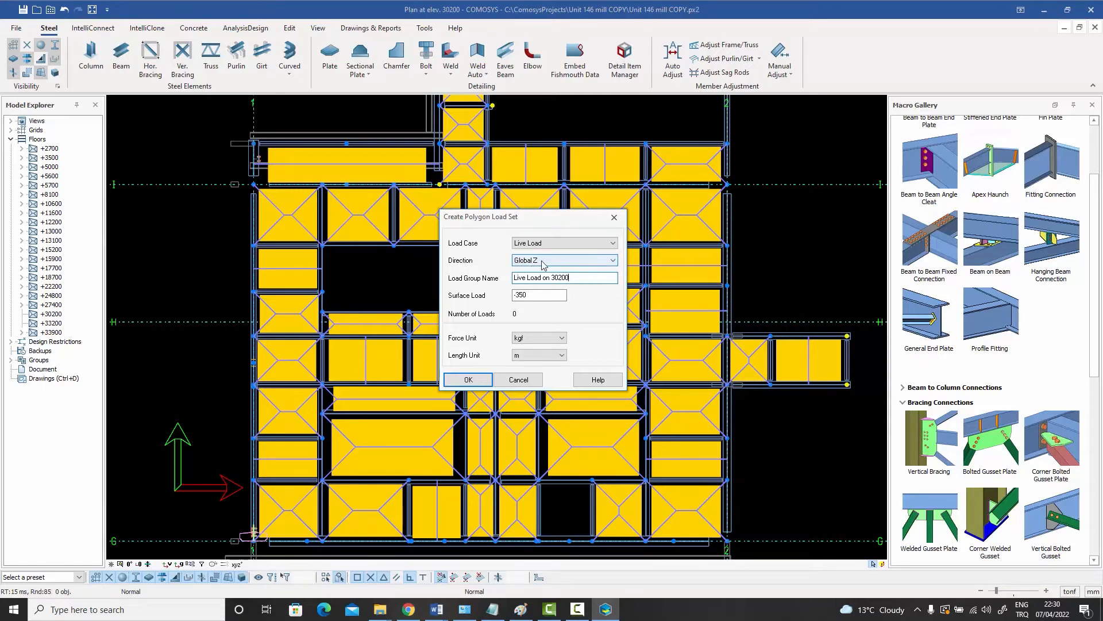
- Keep the load direction as Global Z and create the surface load on the +30200 floor
{"action": "left_click", "coordinate": [547, 264]}
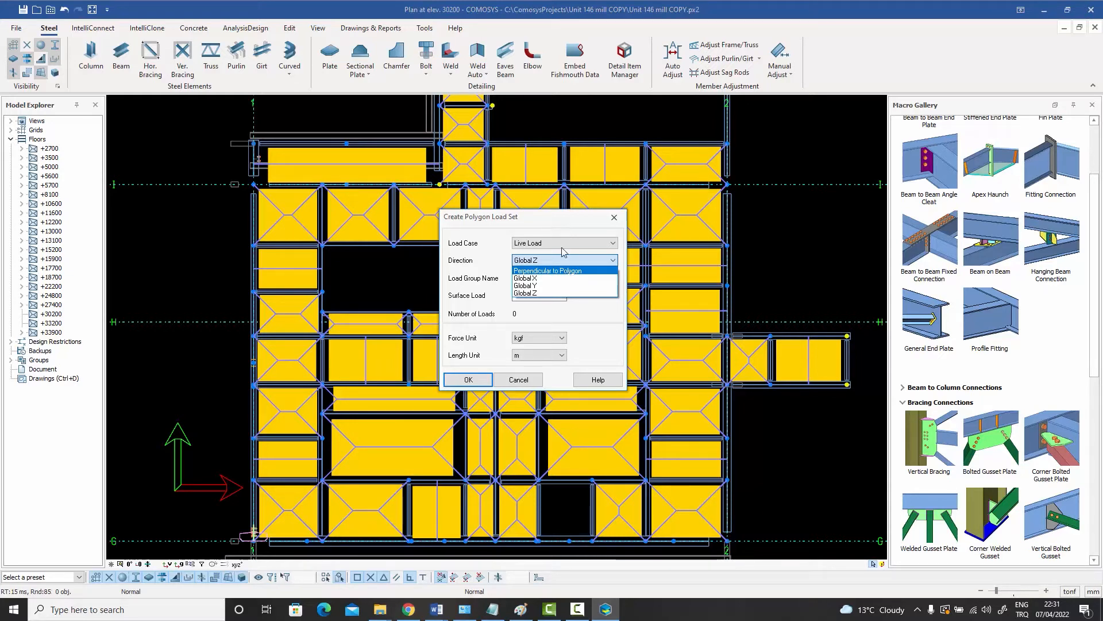
{"action": "left_click", "coordinate": [571, 258]}
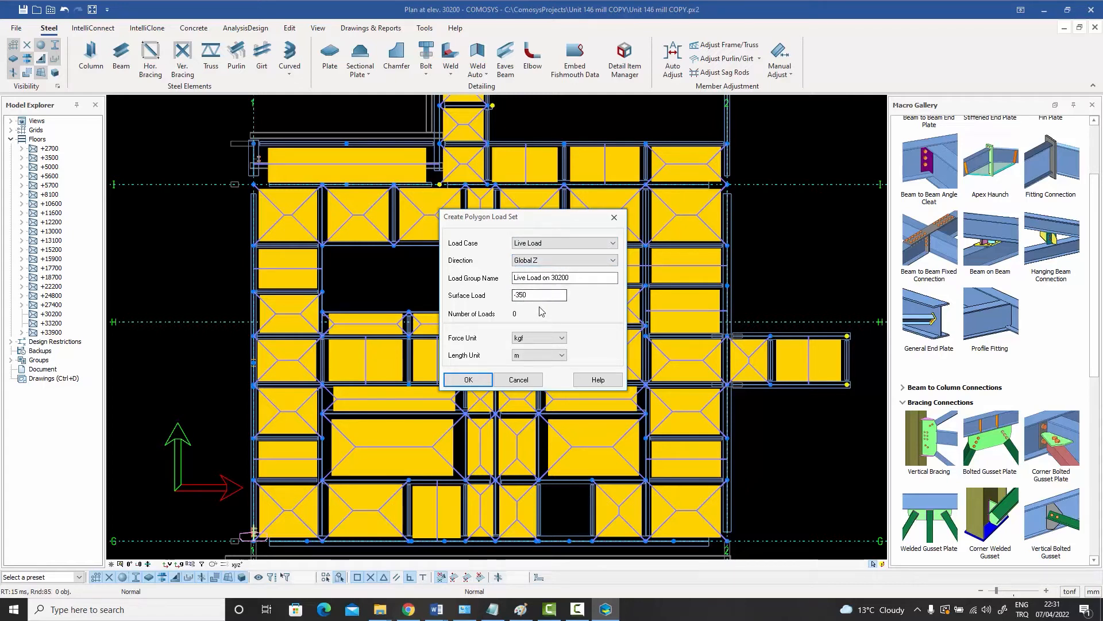
{"action": "left_click", "coordinate": [468, 380]}
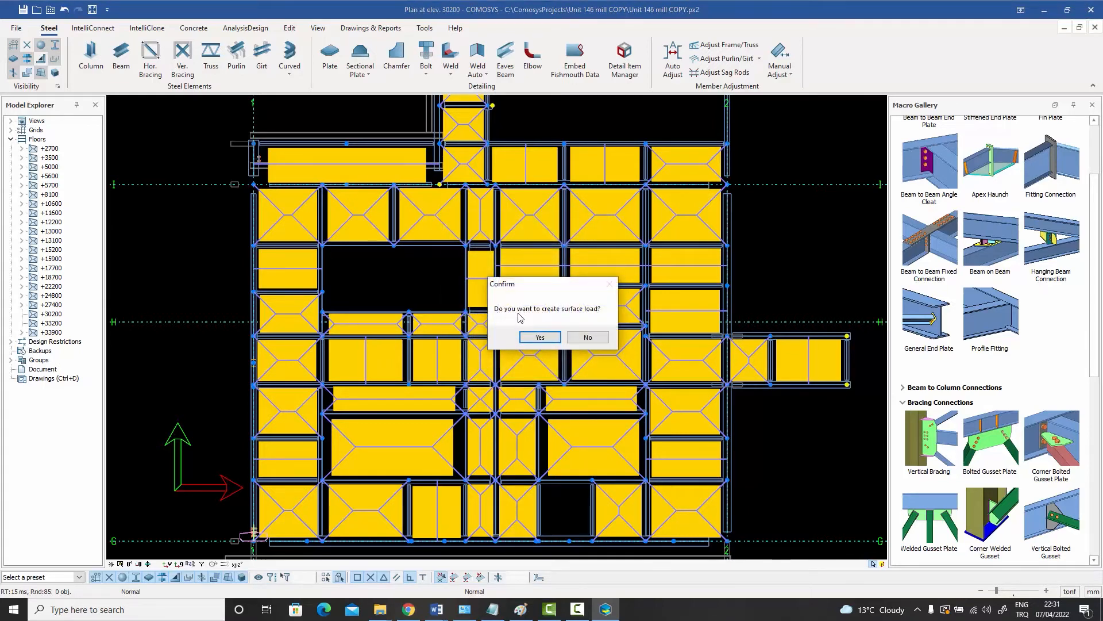
{"action": "left_click", "coordinate": [539, 338]}
- Turn the floor plan into a tilted 3D view and hide the grid lines
{"action": "scroll", "coordinate": [535, 342], "scroll_direction": "down", "scroll_amount": 1}
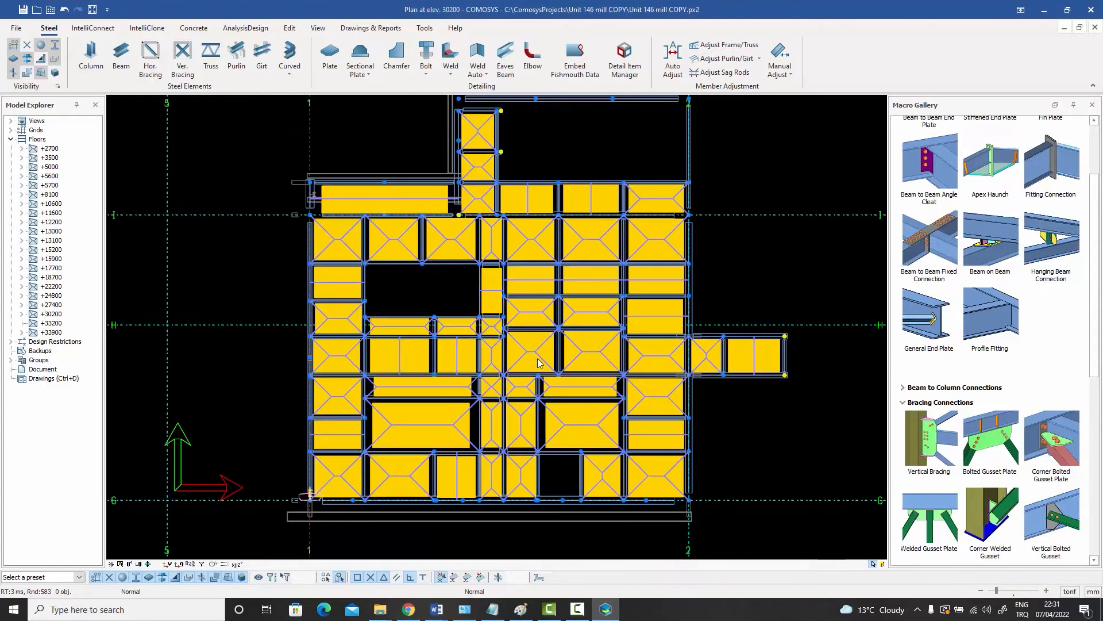
{"action": "middle_click_drag", "start_coordinate": [536, 375], "coordinate": [580, 313]}
{"action": "middle_click_drag", "start_coordinate": [547, 353], "coordinate": [549, 349]}
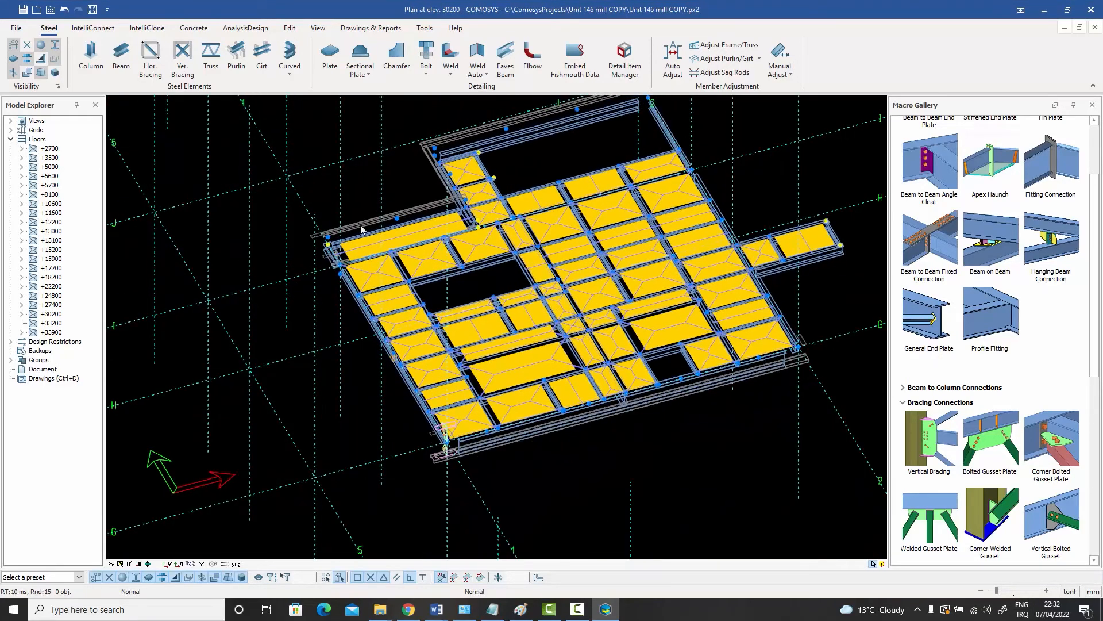
{"action": "left_click", "coordinate": [13, 46]}
{"action": "mouse_move", "coordinate": [540, 263]}
{"action": "middle_mouse_down"}
{"action": "mouse_move", "coordinate": [485, 295]}
{"action": "mouse_move", "coordinate": [535, 277]}
{"action": "middle_mouse_up"}
{"action": "scroll", "coordinate": [536, 281], "scroll_direction": "up", "scroll_amount": 1}
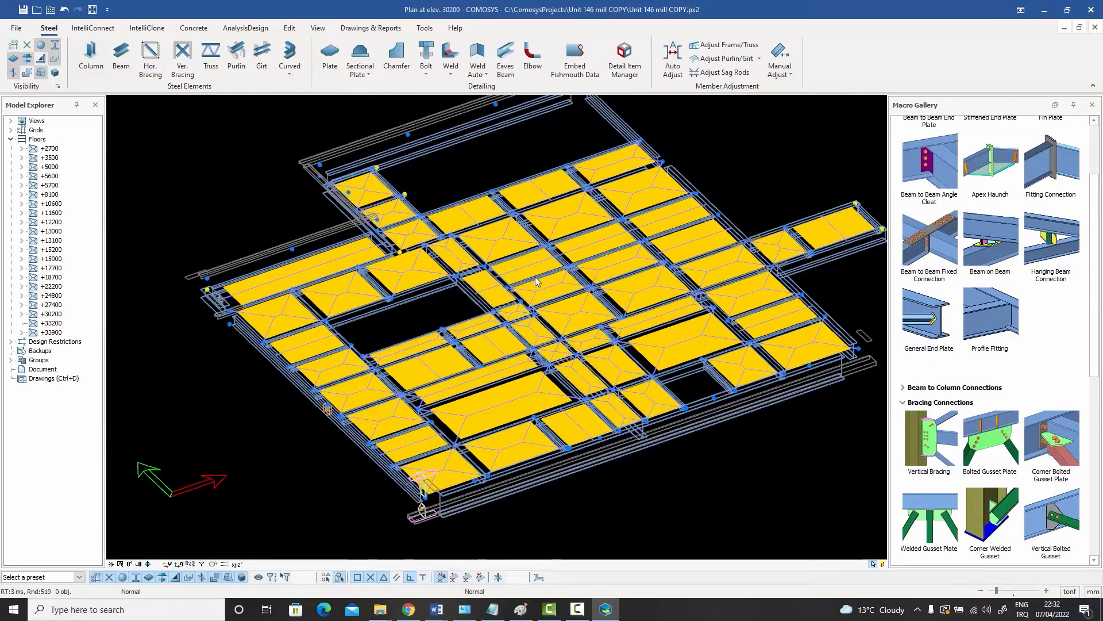
- Display the Live Load case on the beams and enlarge the drawing scale of the load arrows
{"action": "left_click", "coordinate": [244, 29]}
{"action": "left_click", "coordinate": [551, 50]}
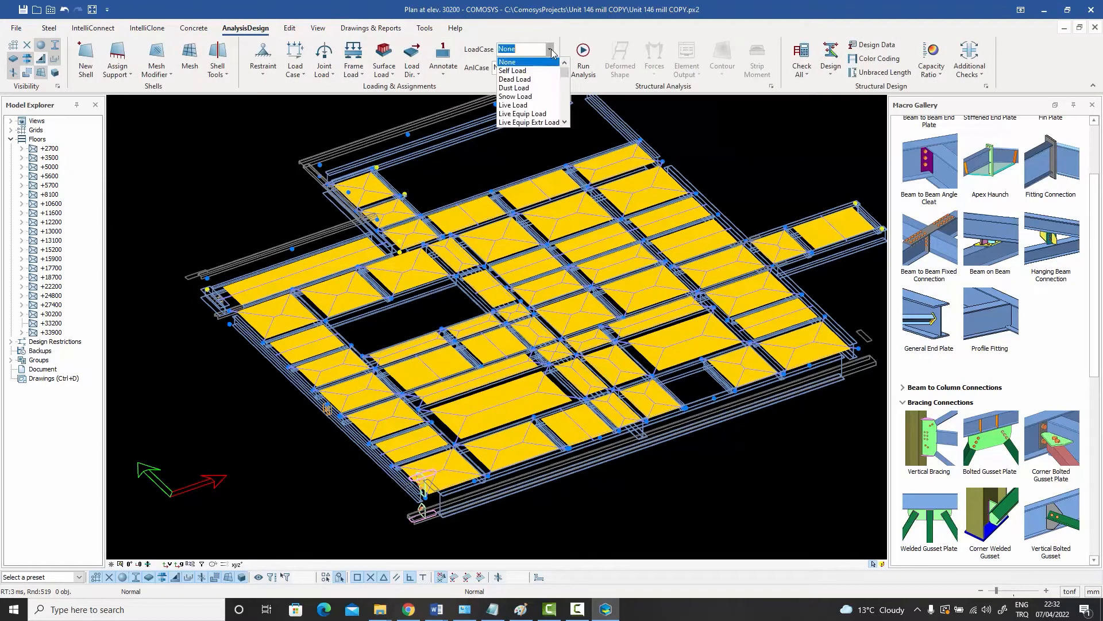
{"action": "left_click", "coordinate": [521, 106]}
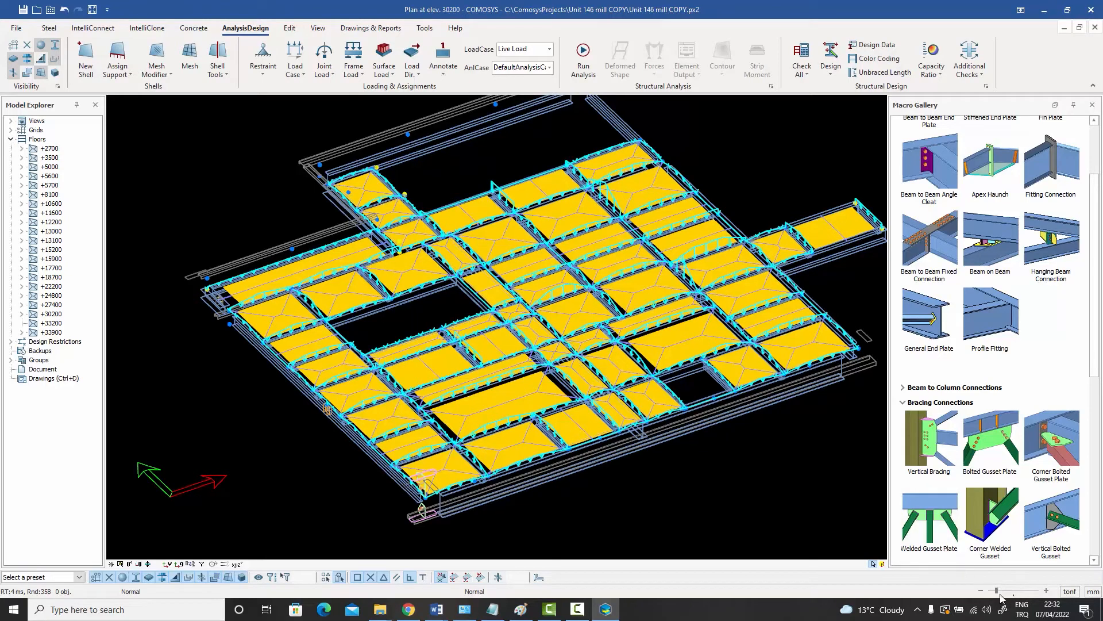
{"action": "left_click_drag", "start_coordinate": [997, 590], "coordinate": [1010, 592]}
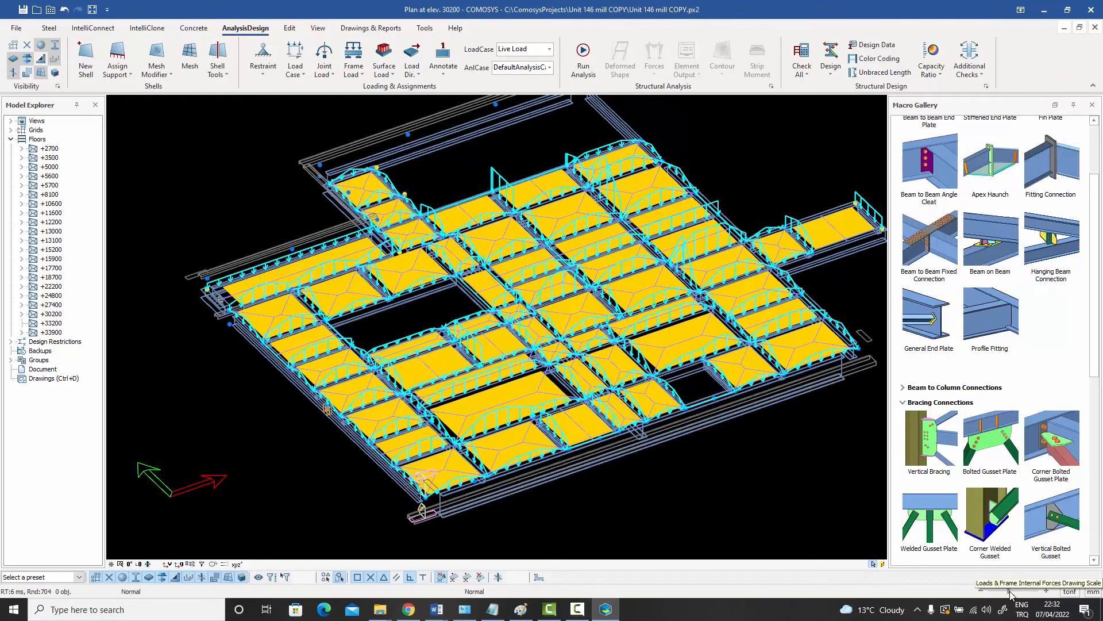
{"action": "scroll", "coordinate": [722, 451], "scroll_direction": "up", "scroll_amount": 2}
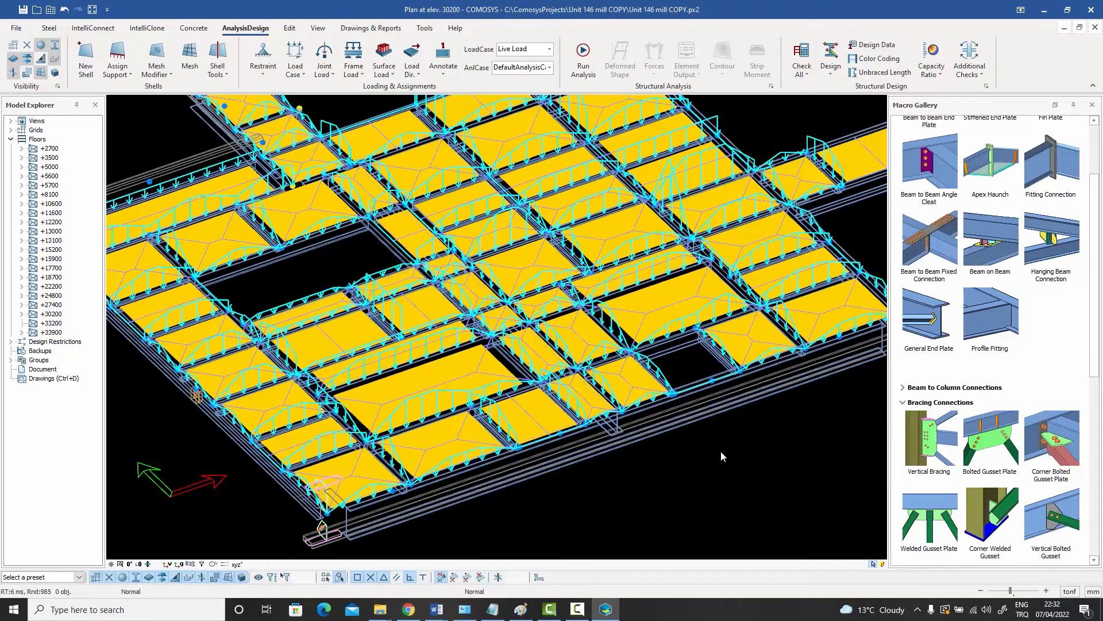
{"action": "scroll", "coordinate": [721, 451], "scroll_direction": "down", "scroll_amount": 2}
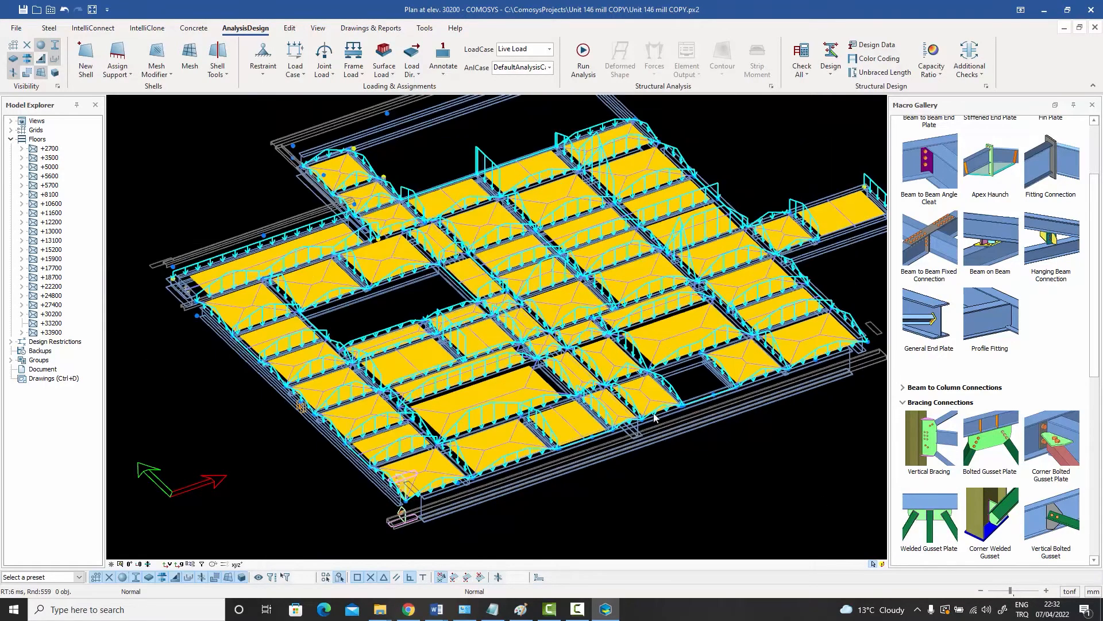
{"action": "left_click", "coordinate": [363, 76]}
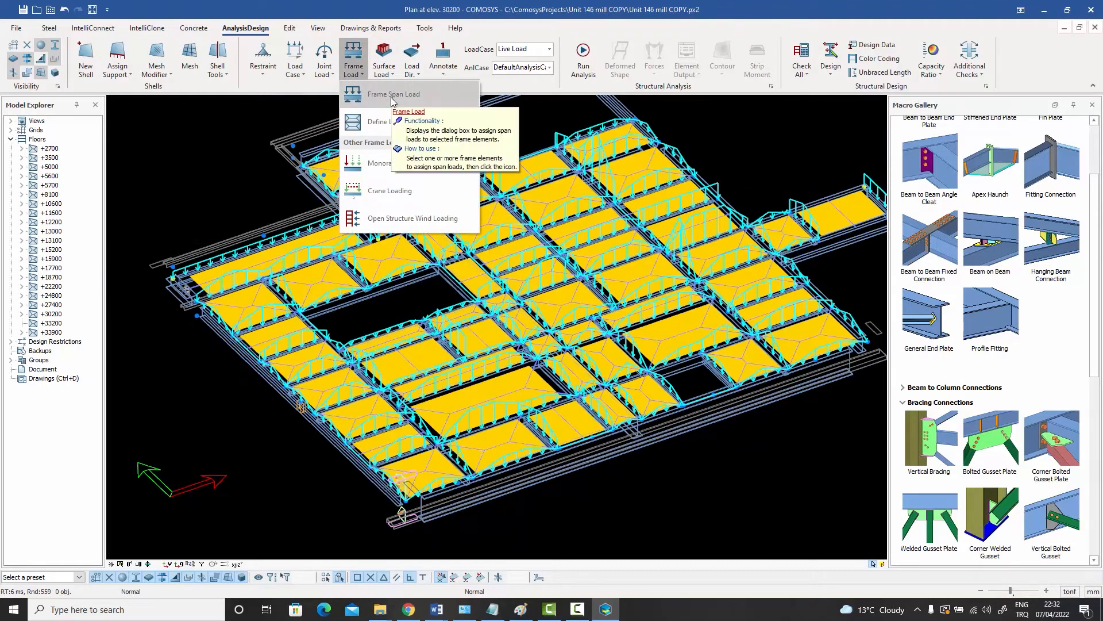
{"action": "left_click", "coordinate": [225, 157]}
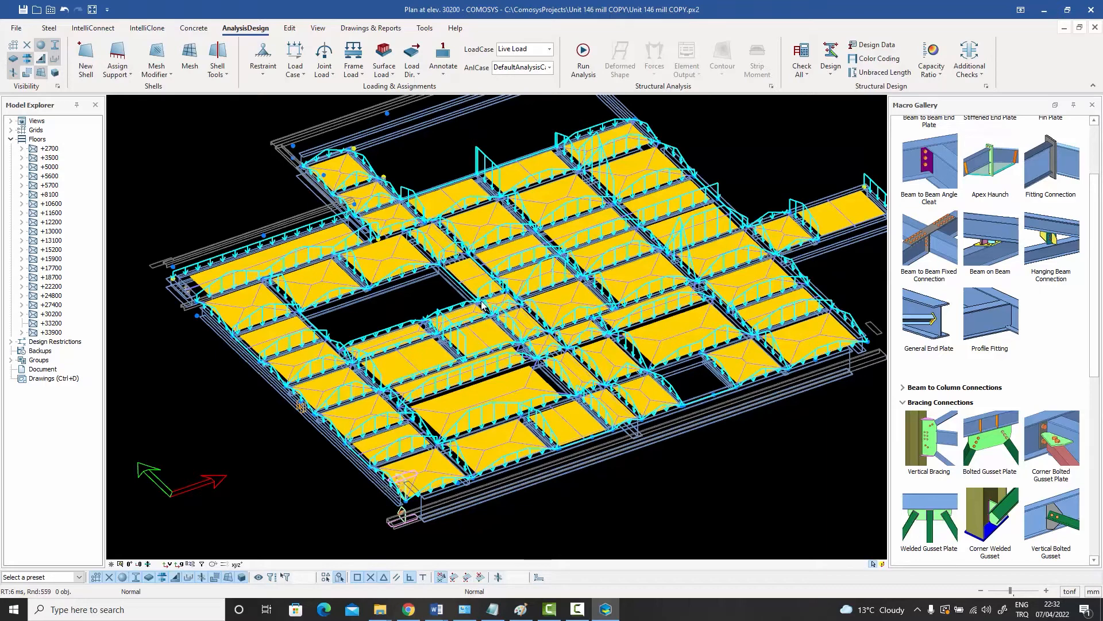
{"action": "middle_click_drag", "start_coordinate": [524, 314], "coordinate": [490, 292]}
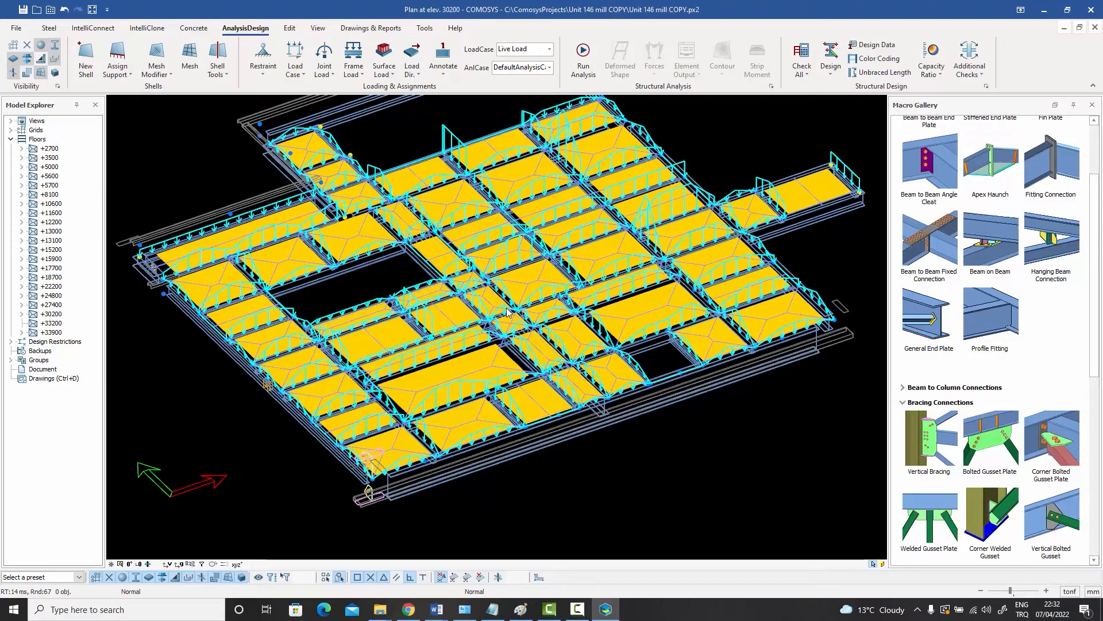
- Delete the floor polygon beside the small opening along line G, on its grid line 2 side
{"action": "scroll", "coordinate": [717, 350], "scroll_direction": "up", "scroll_amount": 5}
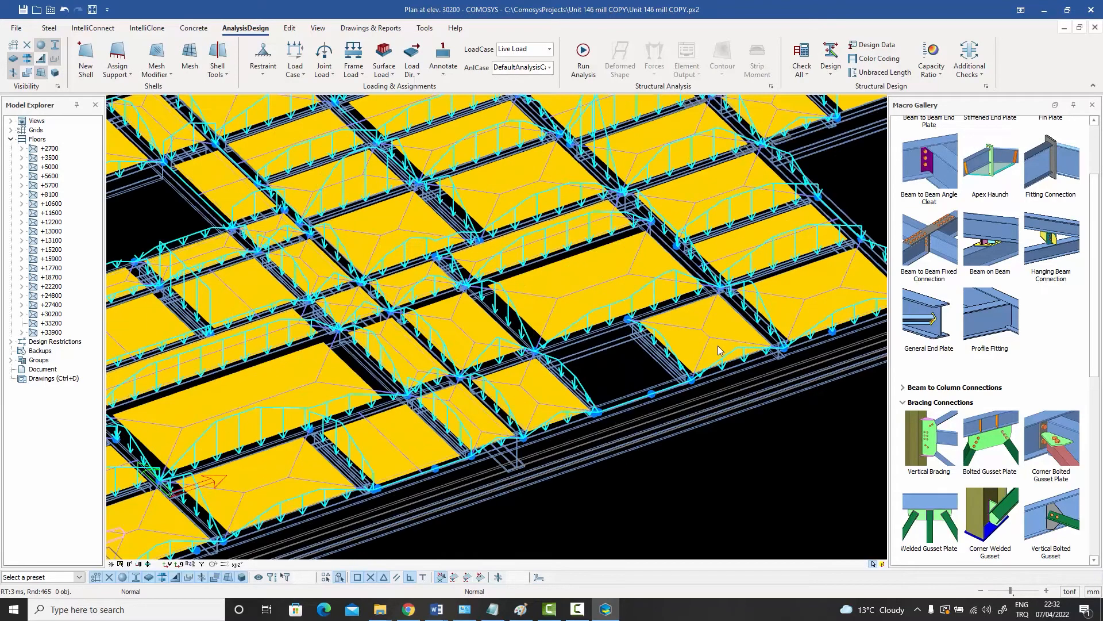
{"action": "left_click", "coordinate": [690, 327]}
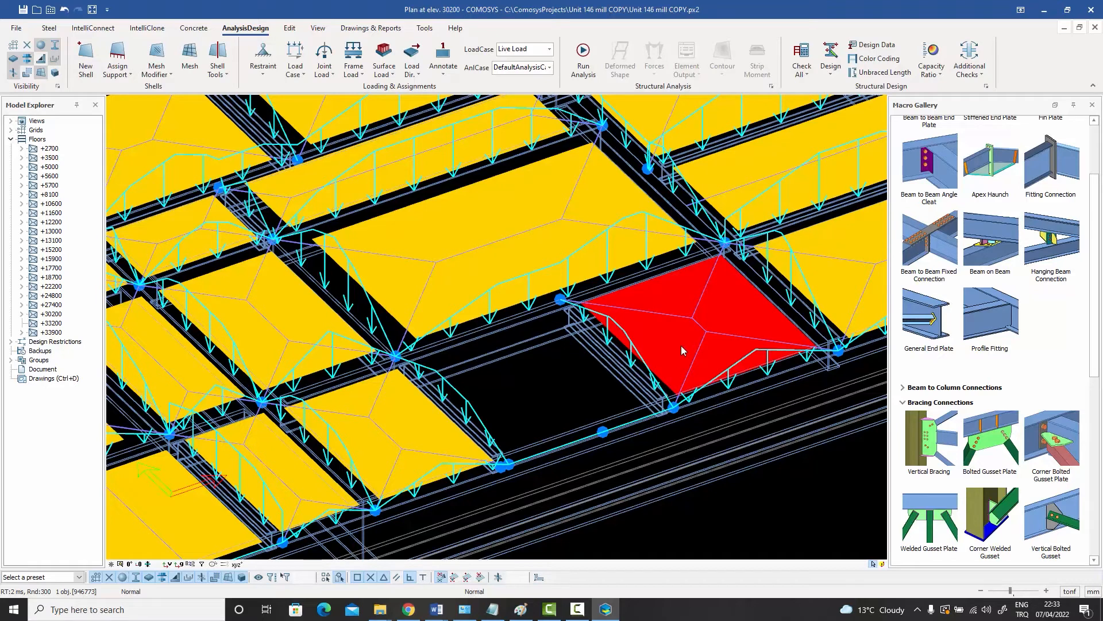
{"action": "key", "text": "Delete"}
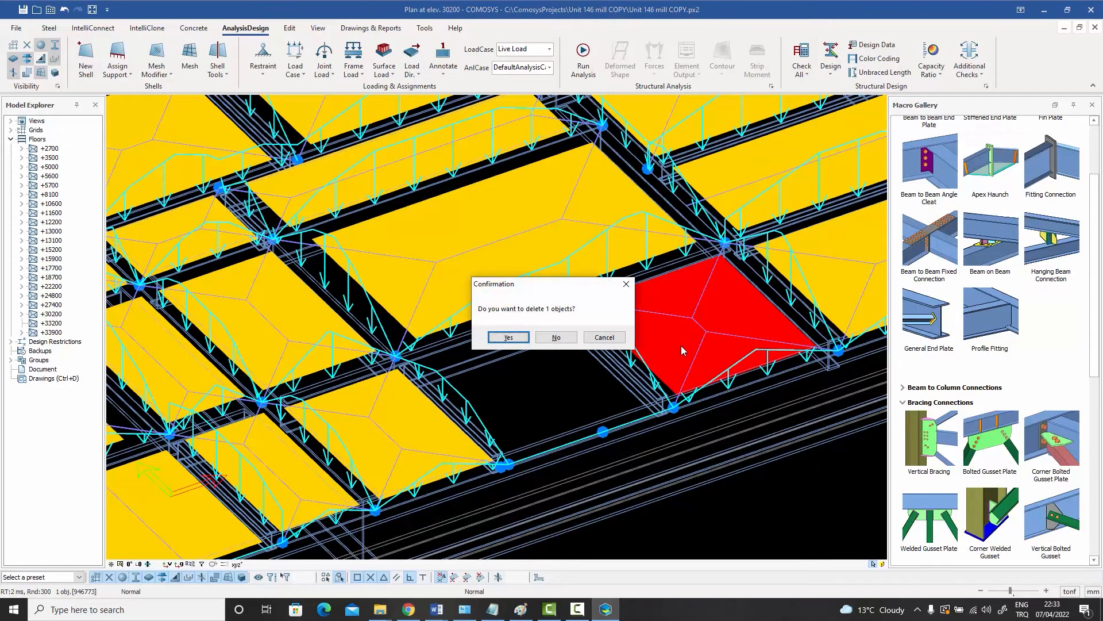
{"action": "left_click", "coordinate": [508, 338]}
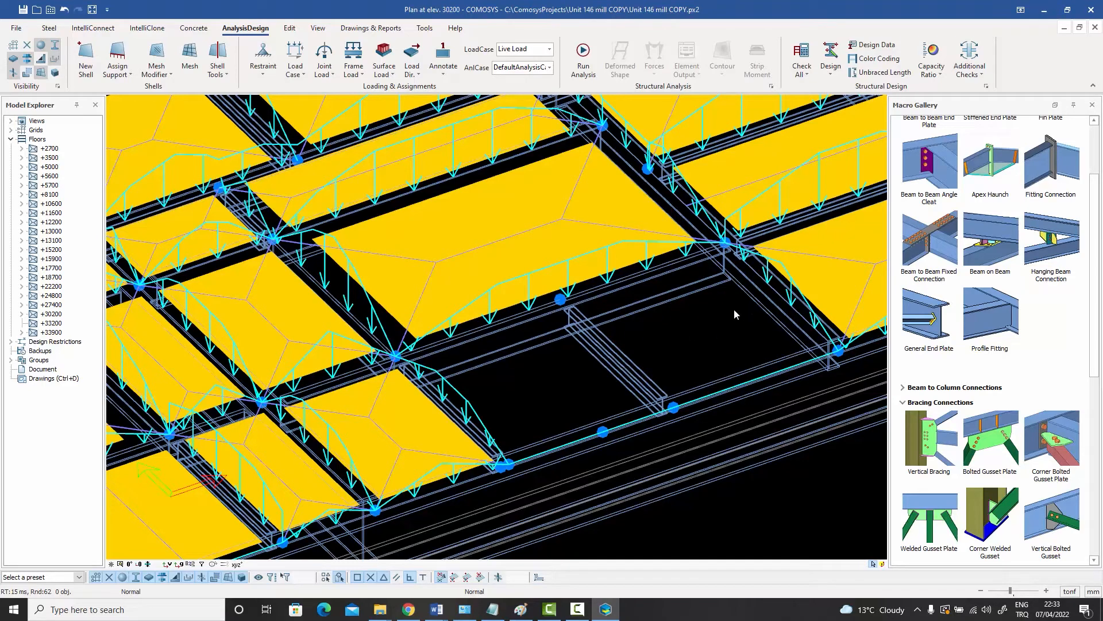
- Re-calculate the "Live Load on 30200" load set of the +30200 floor
{"action": "scroll", "coordinate": [713, 332], "scroll_direction": "down", "scroll_amount": 5}
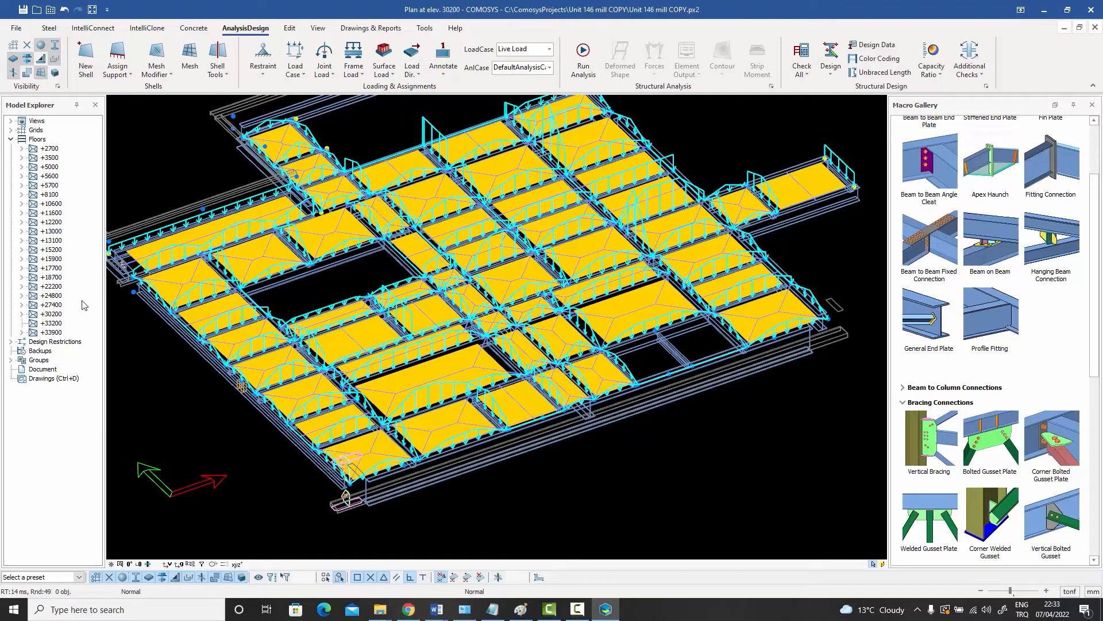
{"action": "left_click", "coordinate": [21, 314]}
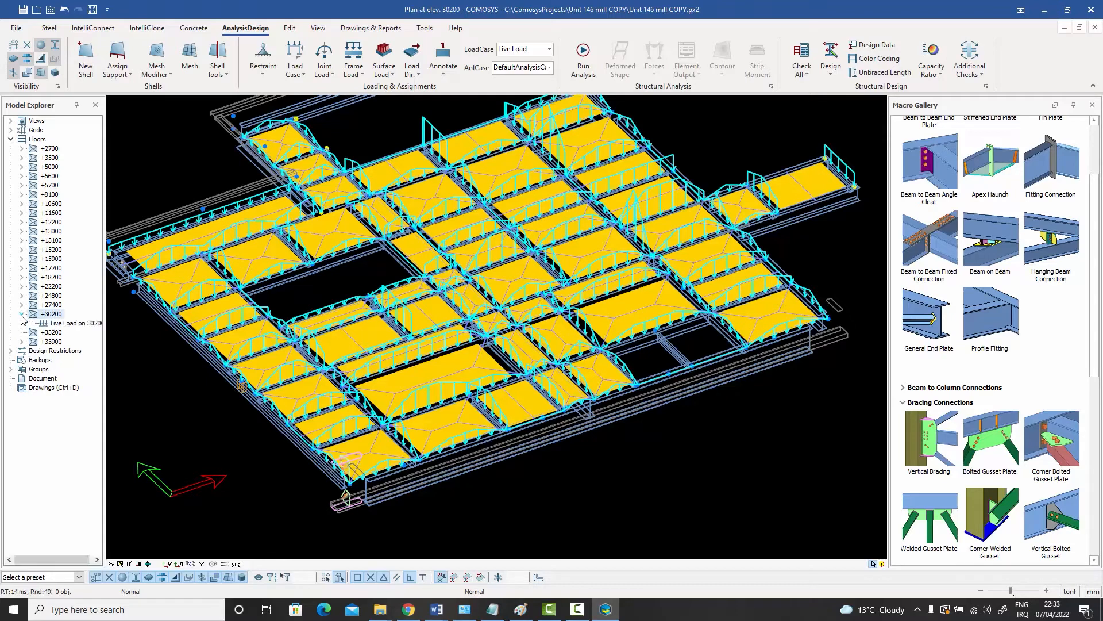
{"action": "right_click", "coordinate": [63, 325]}
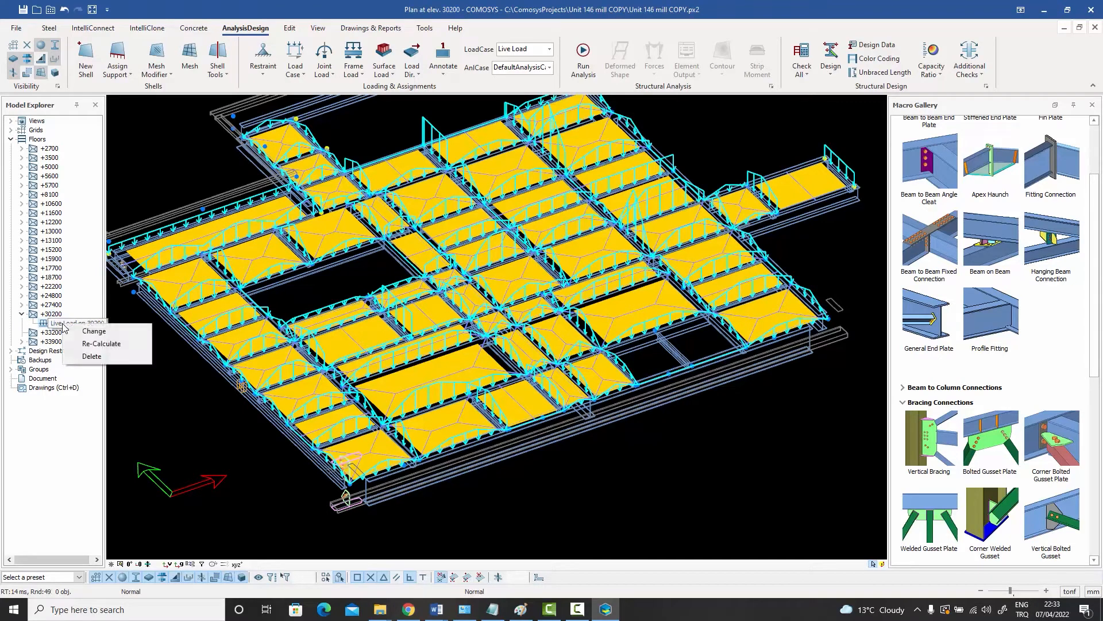
{"action": "left_click", "coordinate": [93, 347]}
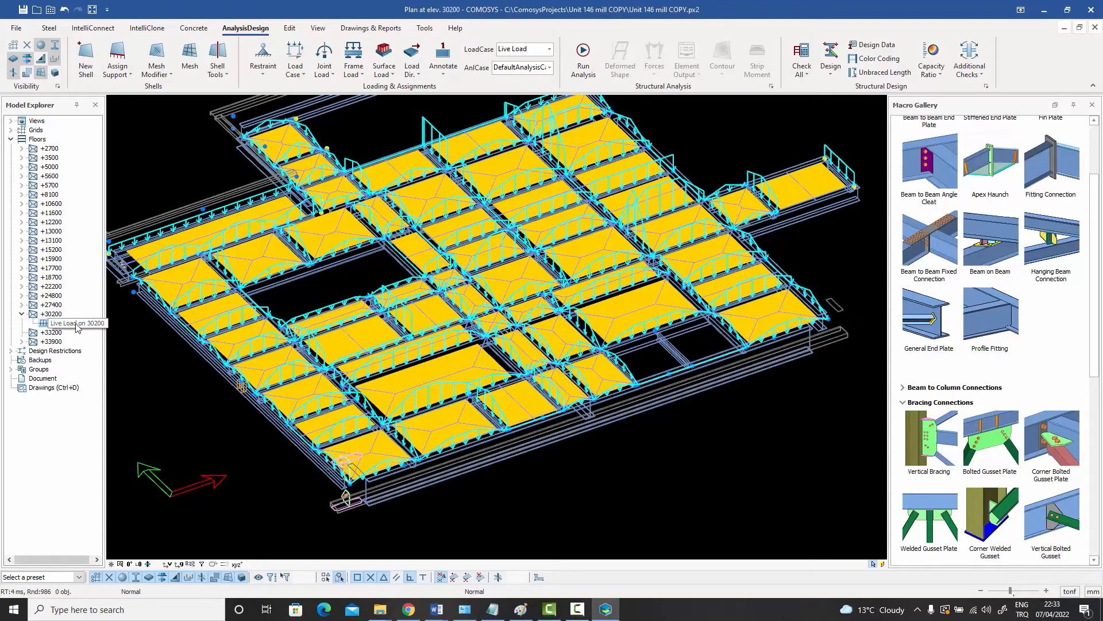
- Change the surface load of the "Live Load on 30200" load set to -500
{"action": "right_click", "coordinate": [57, 326]}
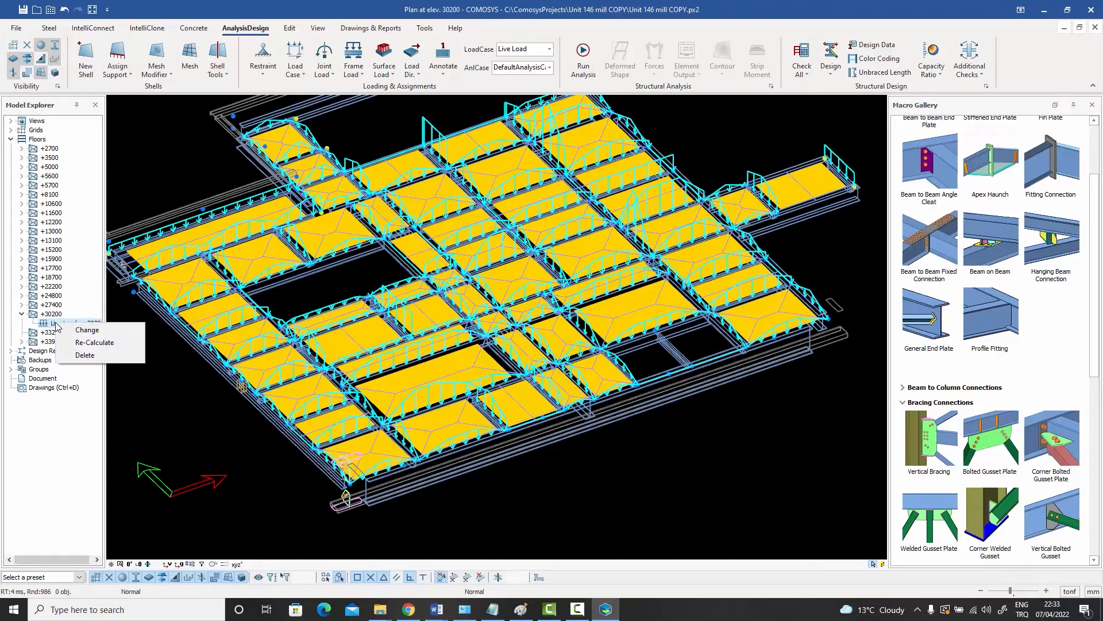
{"action": "left_click", "coordinate": [89, 331]}
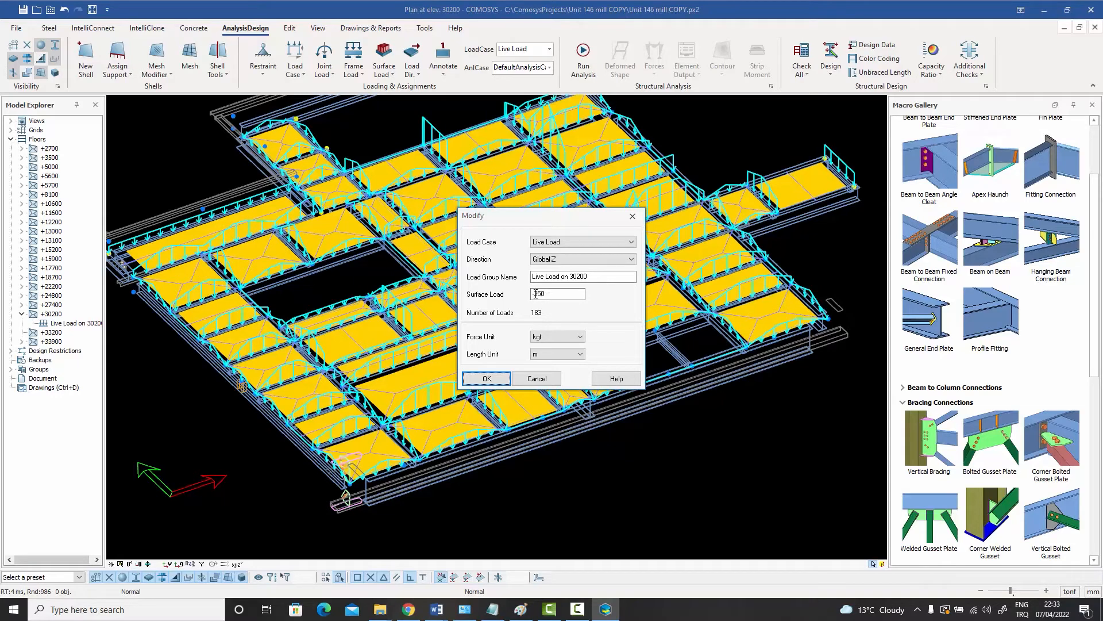
{"action": "left_click_drag", "start_coordinate": [534, 294], "coordinate": [556, 294]}
{"action": "type", "text": "-5"}
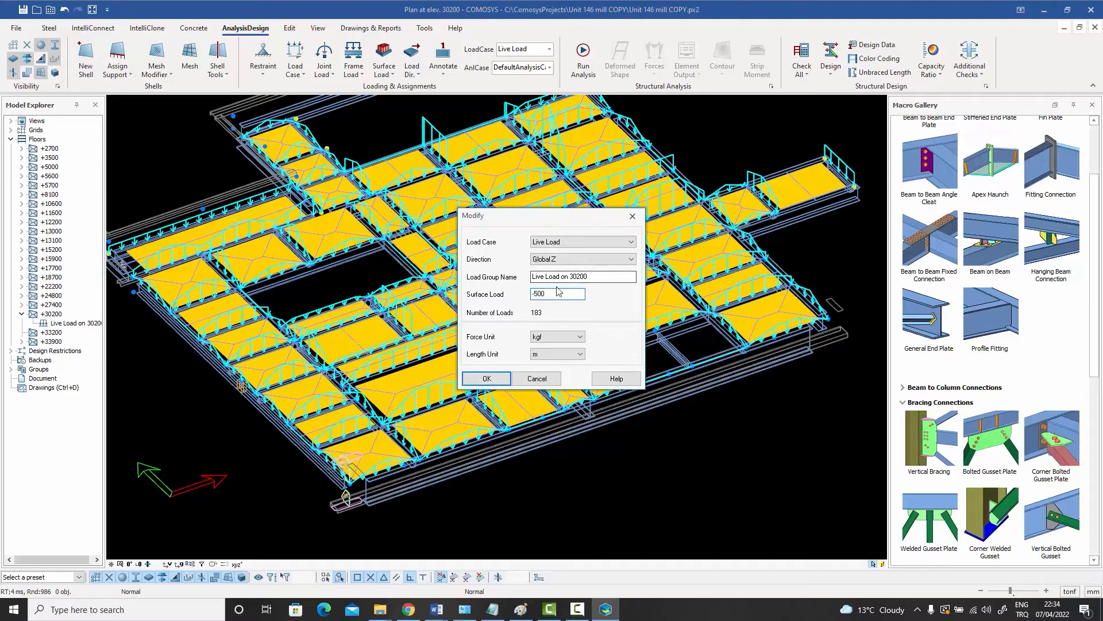
{"action": "left_click", "coordinate": [487, 380]}
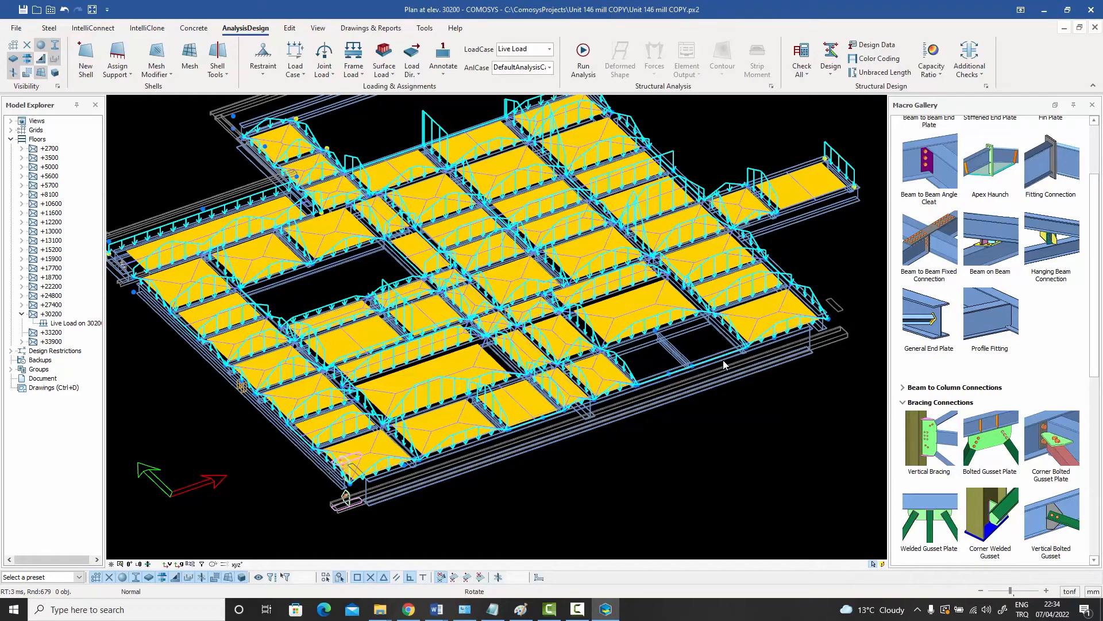
{"action": "middle_click_drag", "start_coordinate": [725, 365], "coordinate": [757, 355]}
{"action": "right_click", "coordinate": [35, 138]}
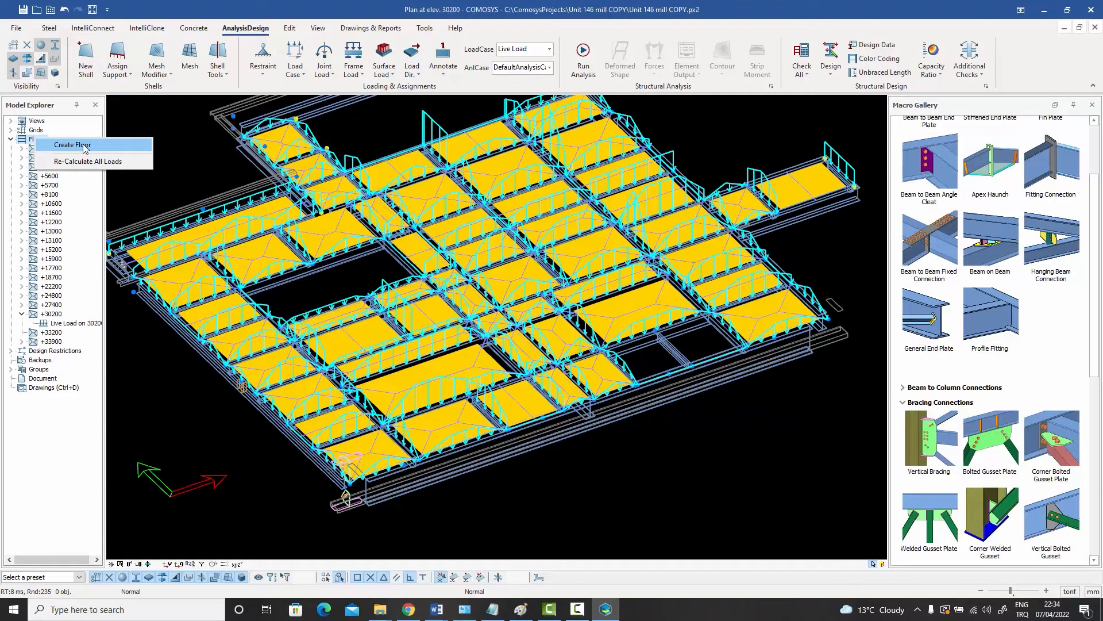
{"action": "left_click", "coordinate": [42, 315]}
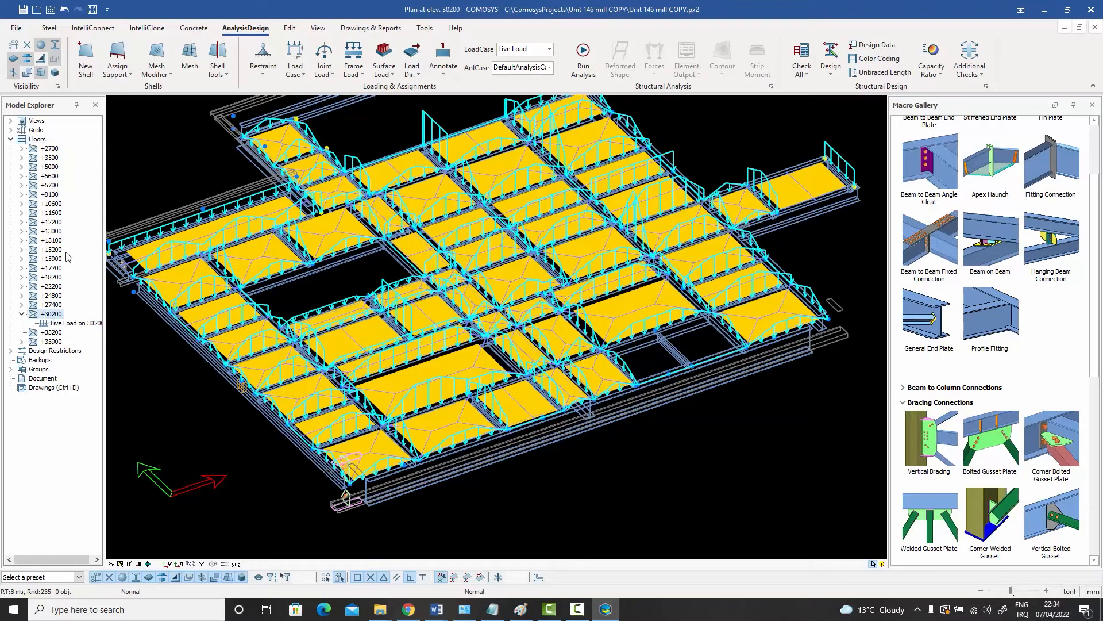
{"action": "right_click", "coordinate": [52, 318]}
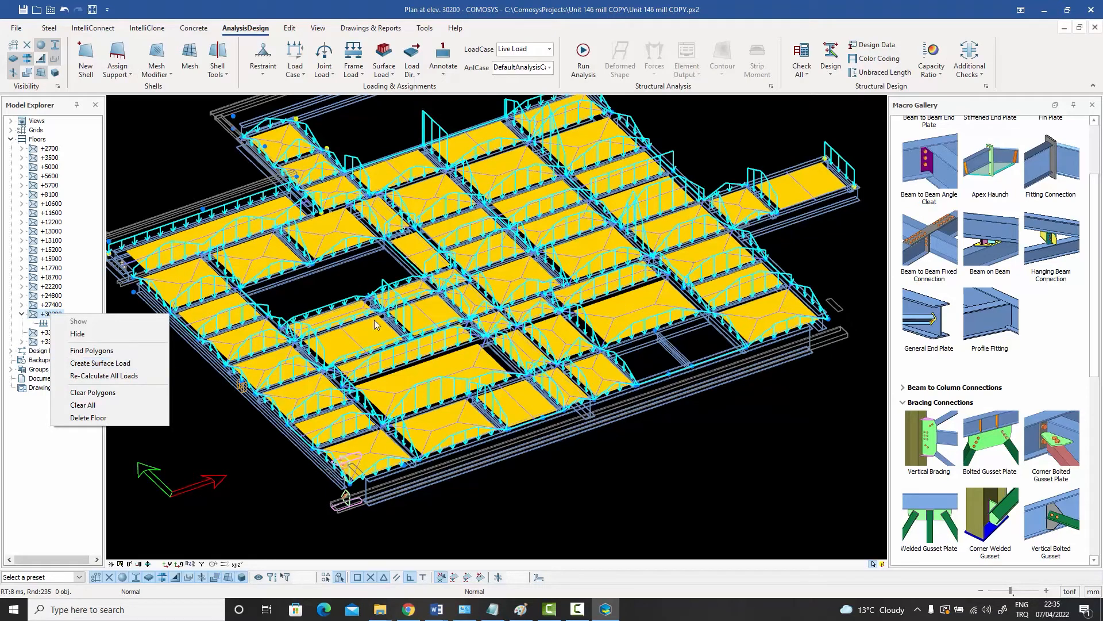
{"action": "left_click", "coordinate": [204, 393]}
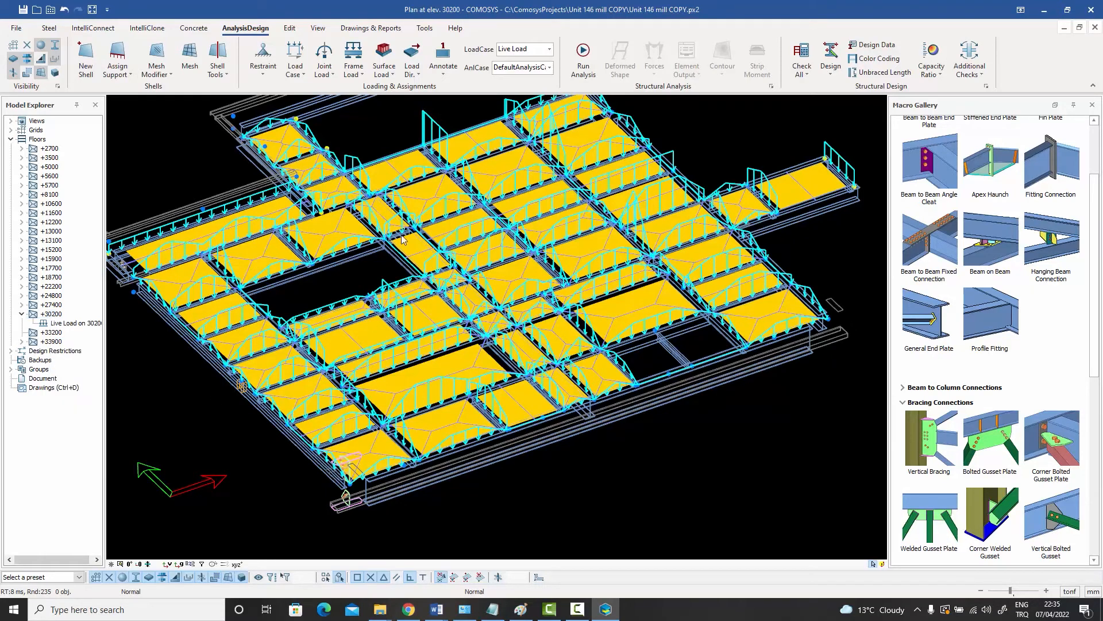
{"action": "scroll", "coordinate": [502, 374], "scroll_direction": "up", "scroll_amount": 1}
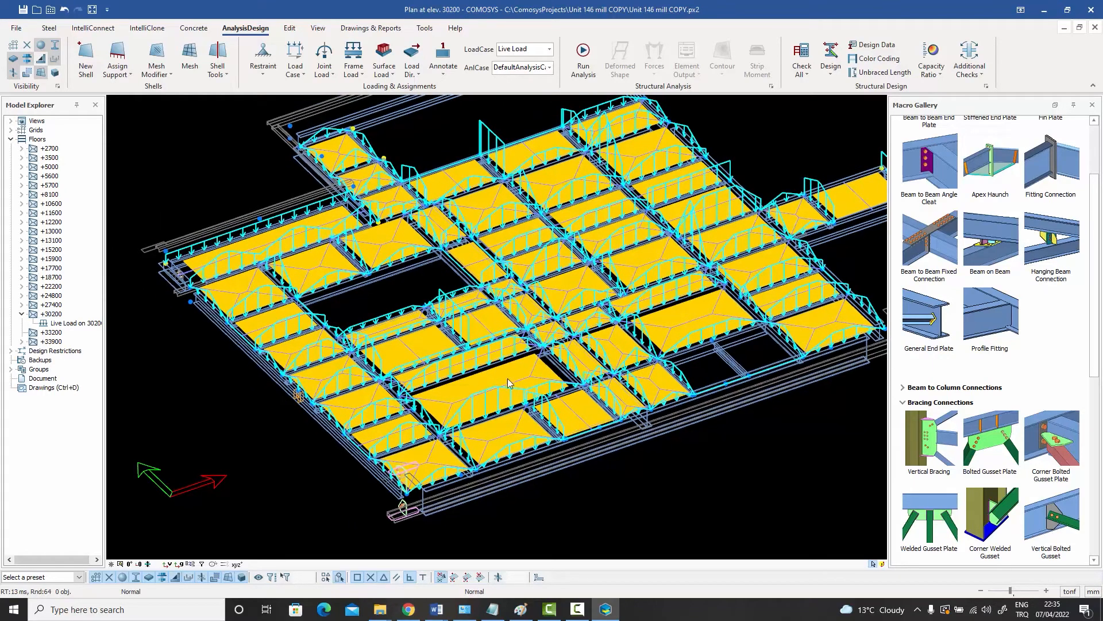
- Create a surface load set on the +30200 floor for the Dust Load case, named "Dust load 30200mm level", with a surface load of -50
{"action": "right_click", "coordinate": [48, 316]}
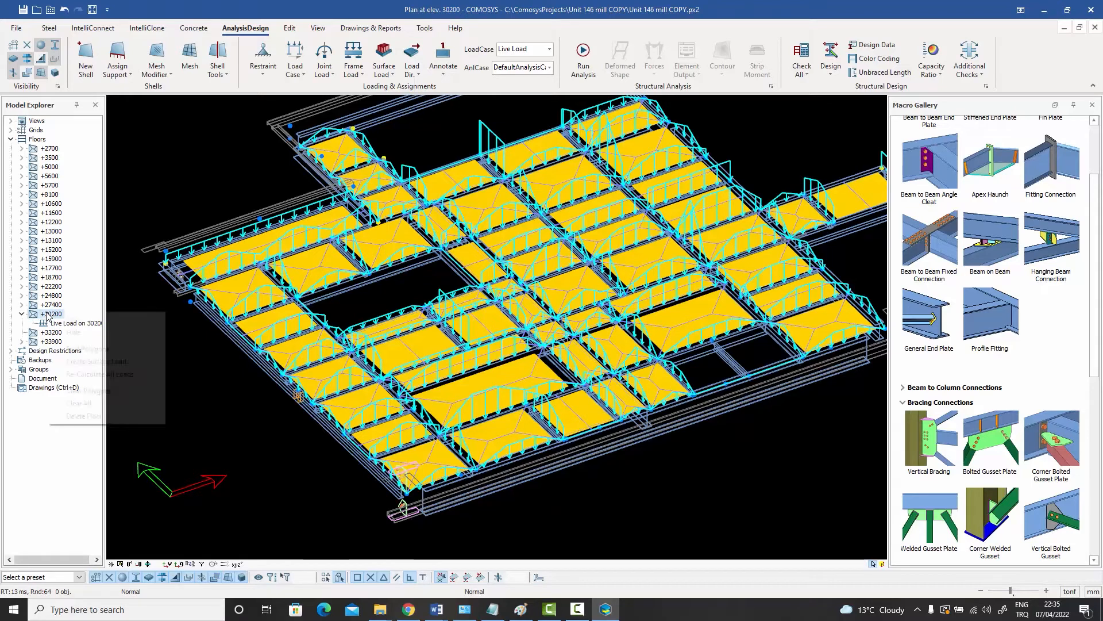
{"action": "left_click", "coordinate": [88, 362]}
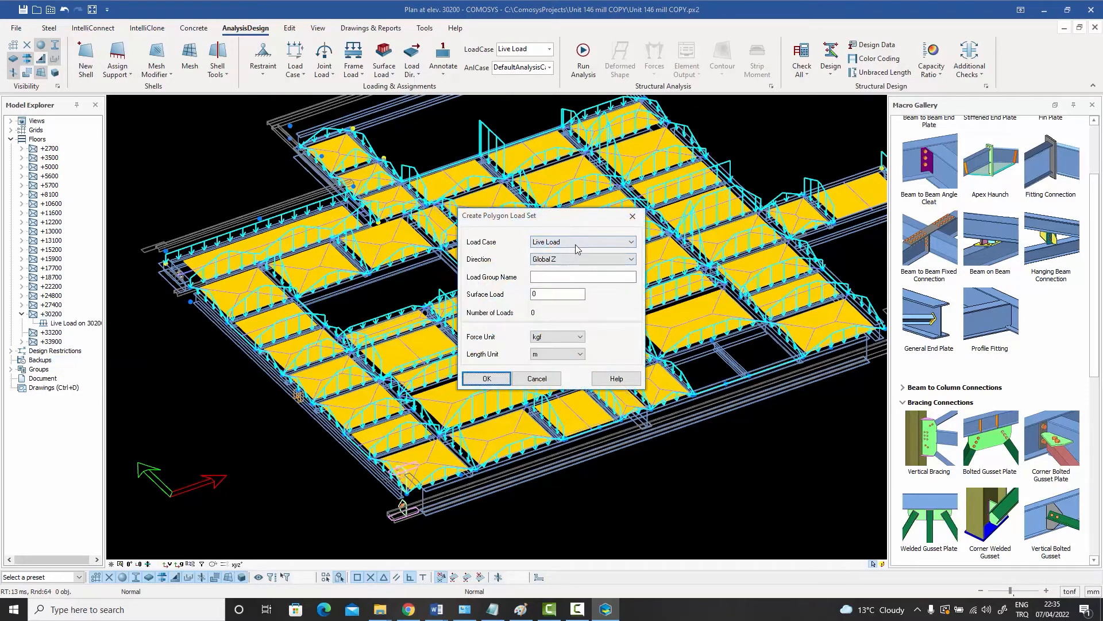
{"action": "left_click", "coordinate": [575, 242]}
{"action": "scroll", "coordinate": [632, 270], "scroll_direction": "up", "scroll_amount": 2}
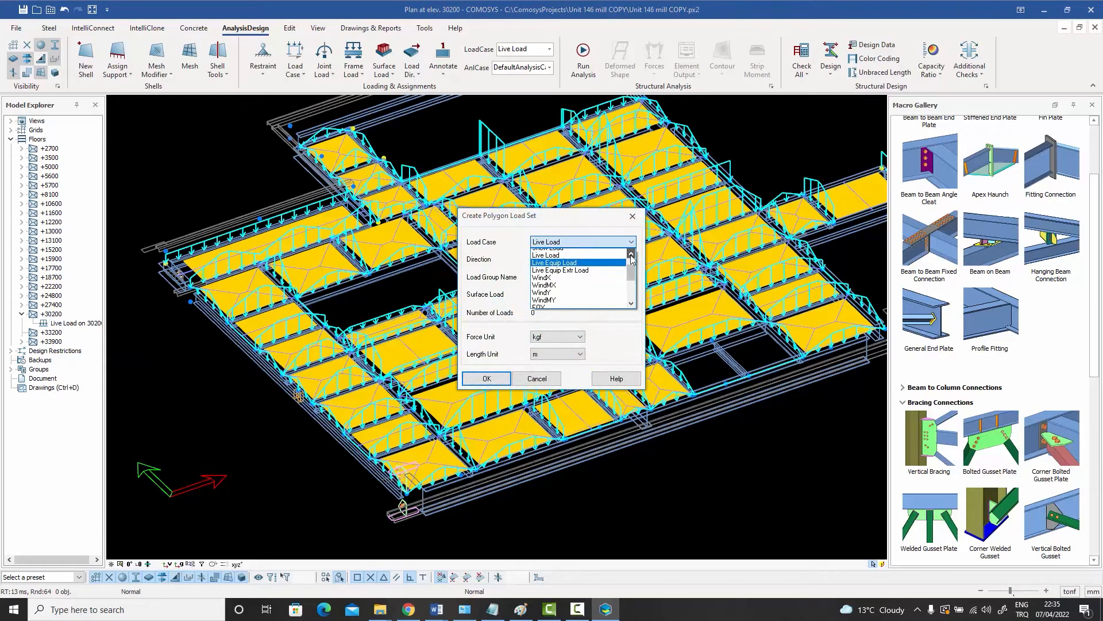
{"action": "left_click", "coordinate": [567, 252]}
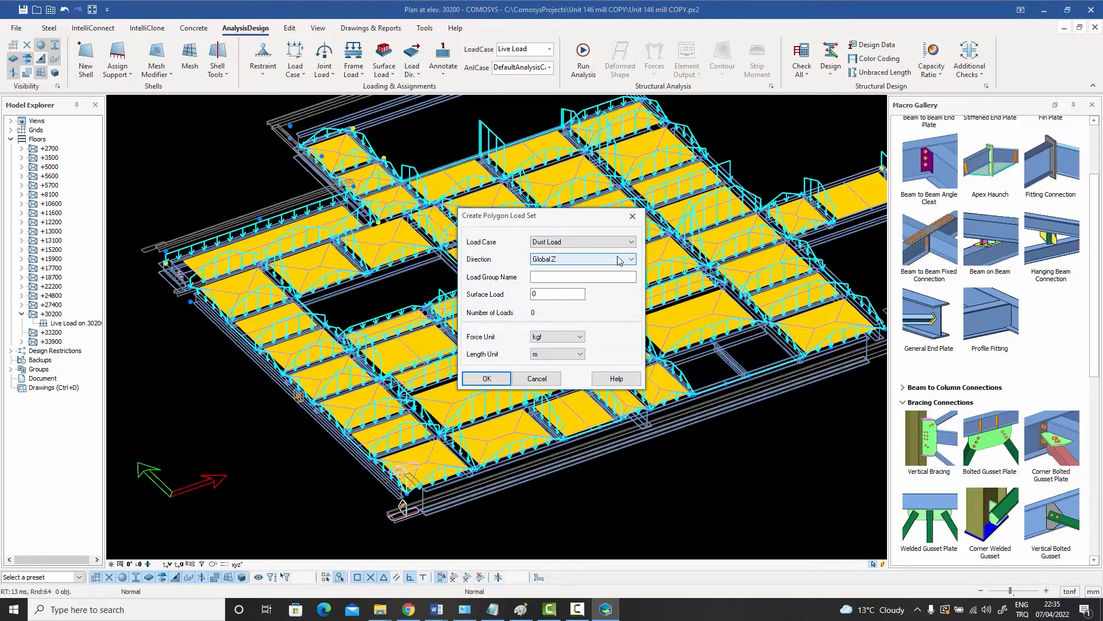
{"action": "left_click", "coordinate": [552, 277]}
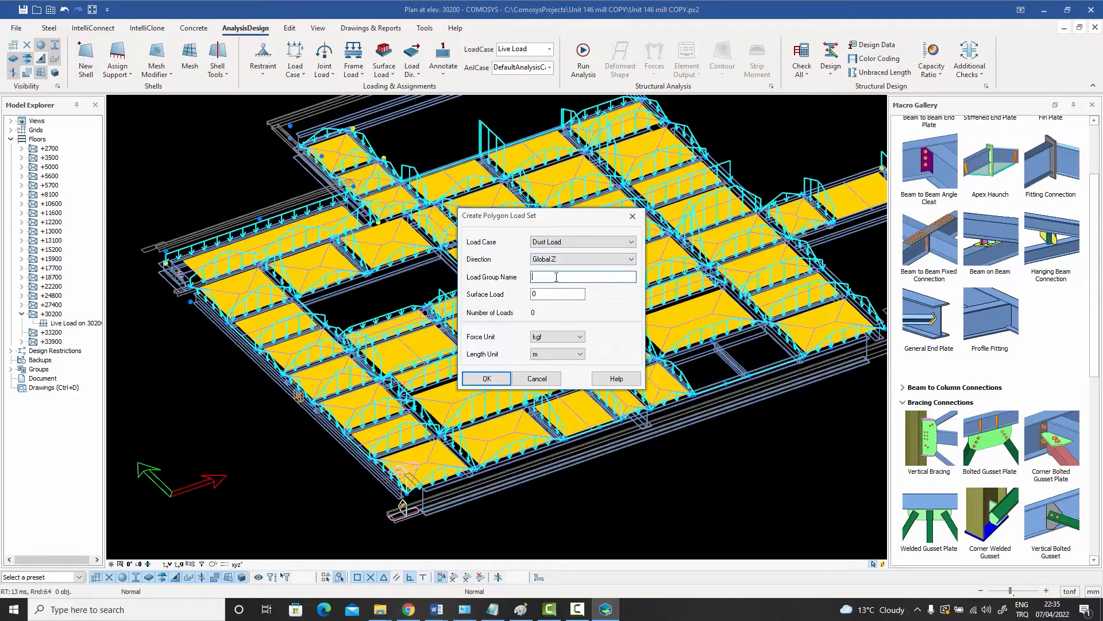
{"action": "type", "text": "Dust load 30200mm leve"}
{"action": "key", "text": "Tab"}
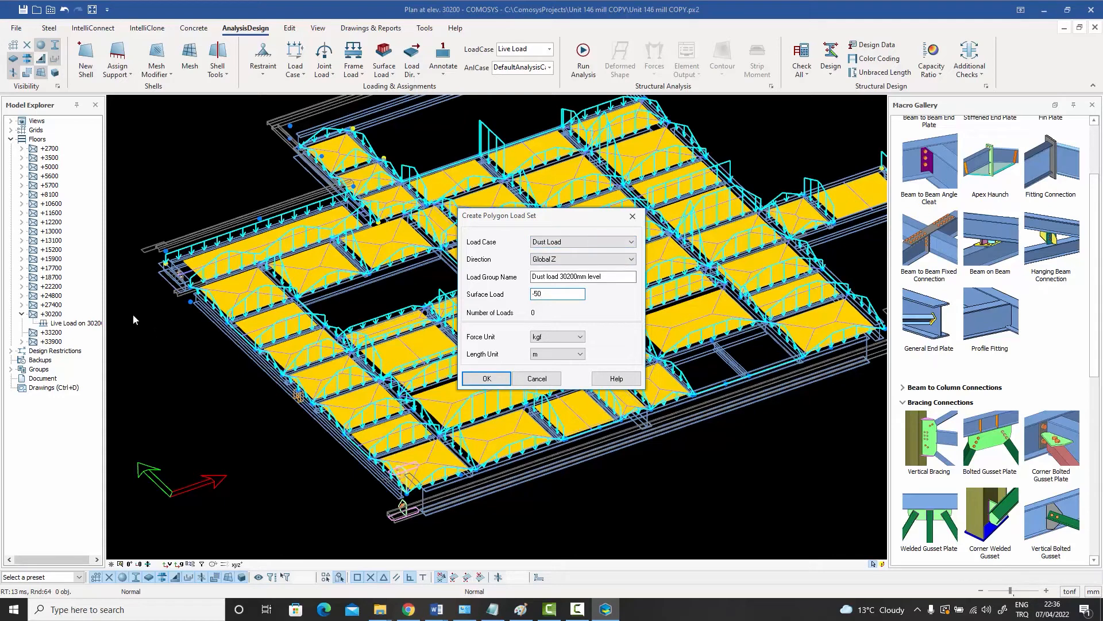
{"action": "left_click", "coordinate": [486, 379]}
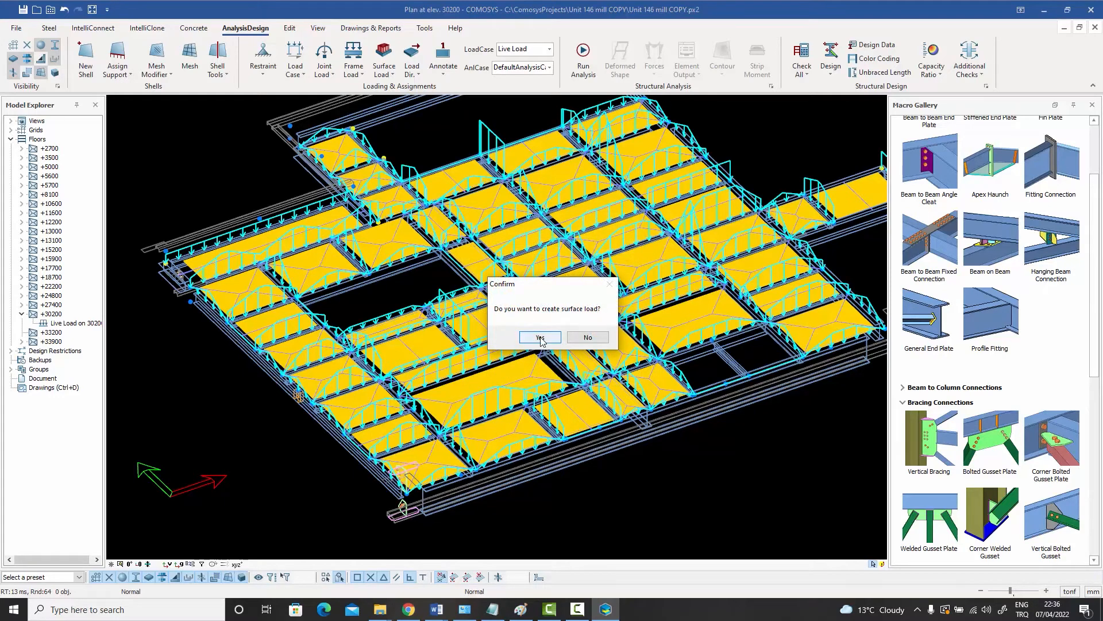
{"action": "left_click", "coordinate": [540, 338]}
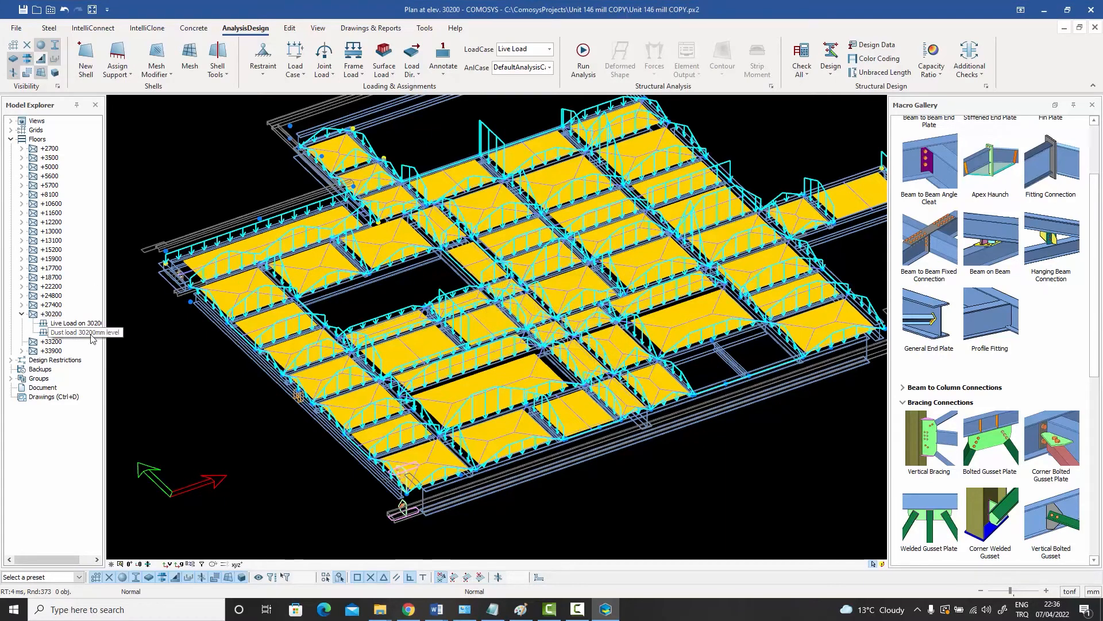
{"action": "right_click", "coordinate": [53, 316]}
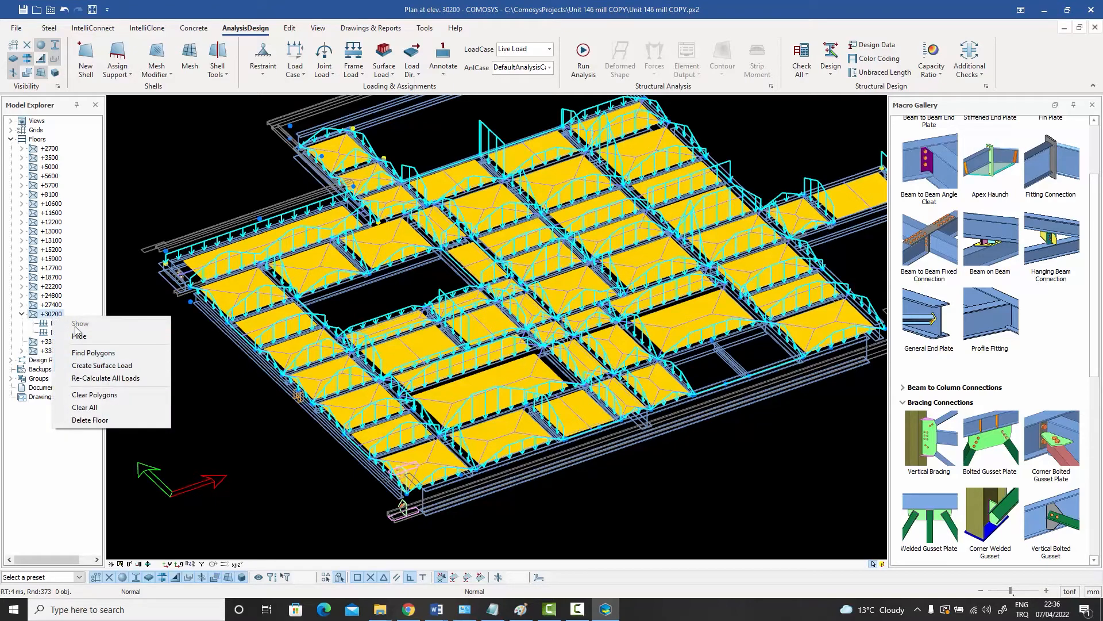
{"action": "left_click", "coordinate": [140, 299]}
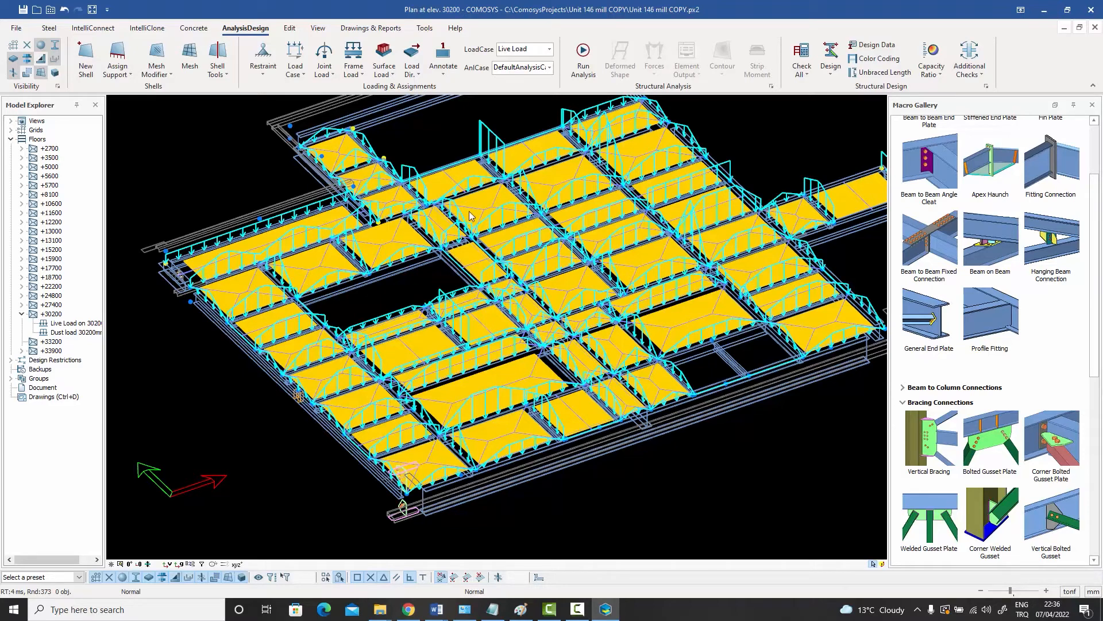
- Display the Dust Load case on the beams and reduce the drawing scale of the load arrows
{"action": "left_click", "coordinate": [549, 50]}
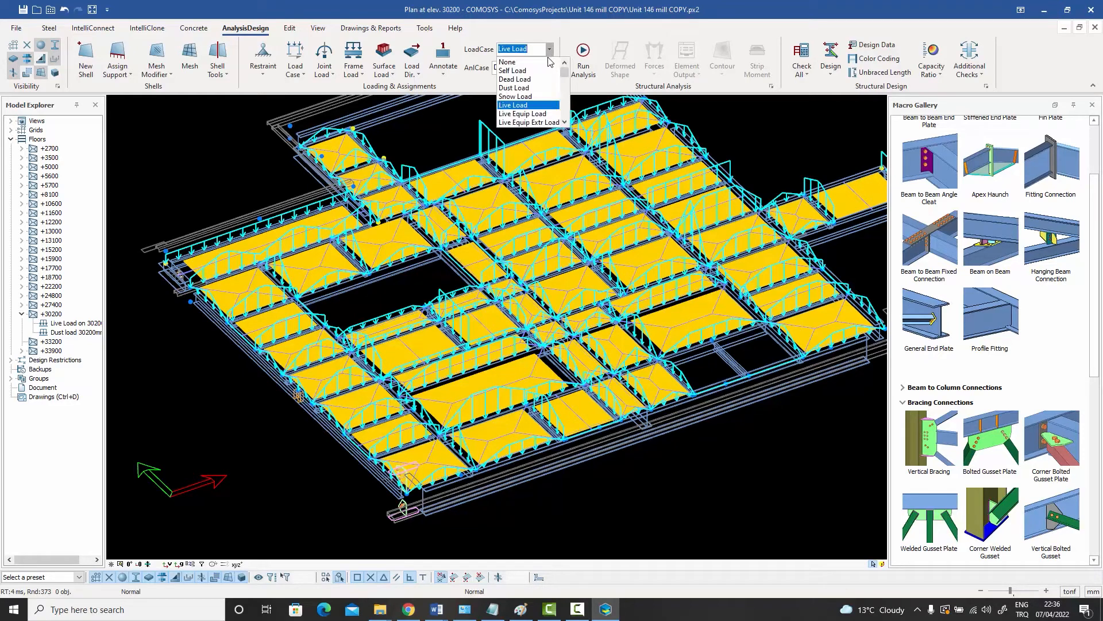
{"action": "left_click", "coordinate": [514, 88]}
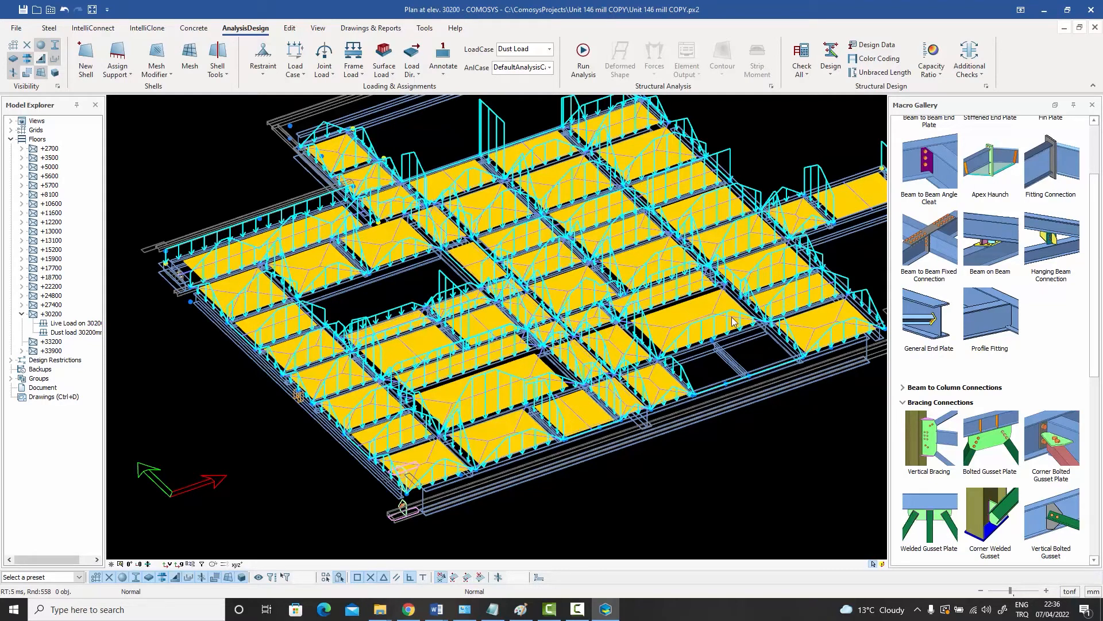
{"action": "scroll", "coordinate": [729, 321], "scroll_direction": "down", "scroll_amount": 1}
{"action": "scroll", "coordinate": [716, 317], "scroll_direction": "up", "scroll_amount": 2}
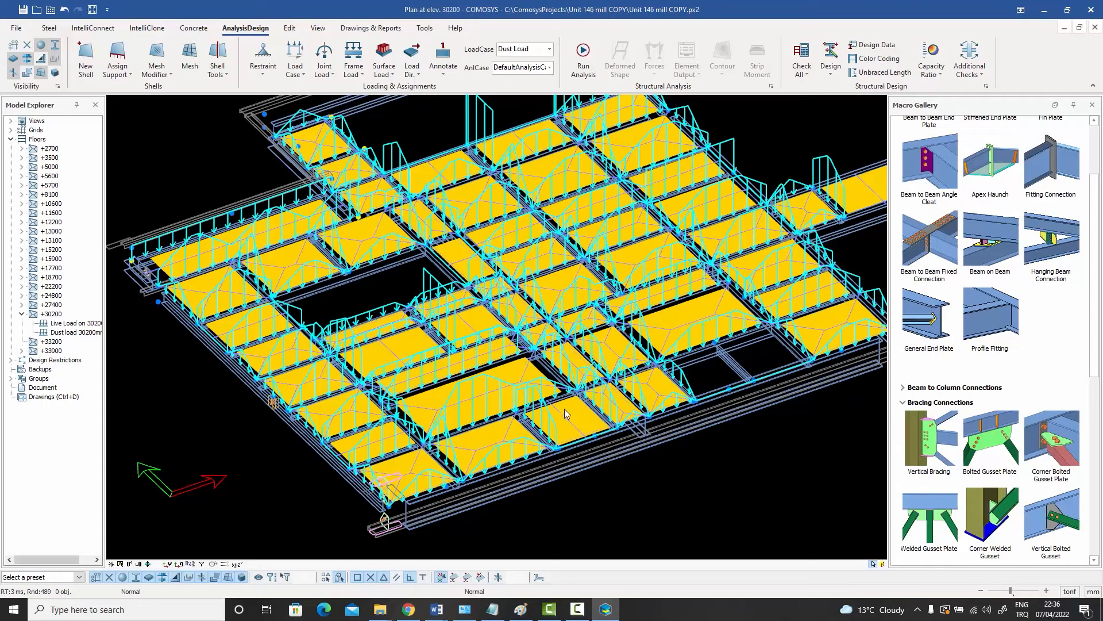
{"action": "scroll", "coordinate": [565, 412], "scroll_direction": "down", "scroll_amount": 1}
{"action": "scroll", "coordinate": [565, 413], "scroll_direction": "up", "scroll_amount": 1}
{"action": "scroll", "coordinate": [565, 413], "scroll_direction": "up", "scroll_amount": 1}
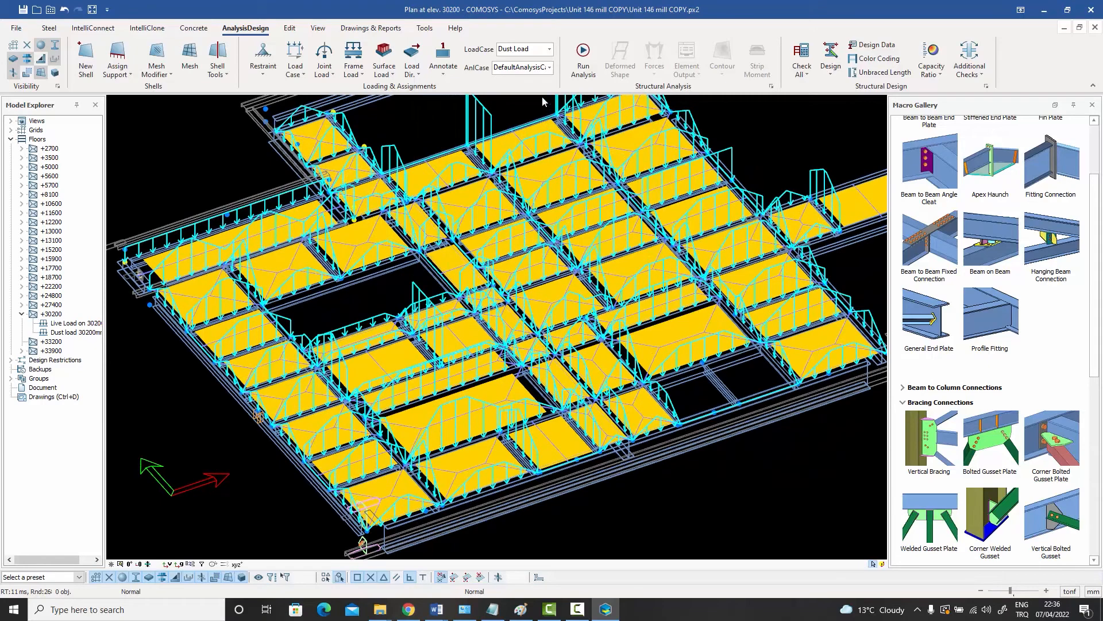
{"action": "left_click_drag", "start_coordinate": [1013, 591], "coordinate": [1000, 590]}
- Switch the displayed load case back to Live Load and view the whole floor
{"action": "left_click", "coordinate": [549, 48]}
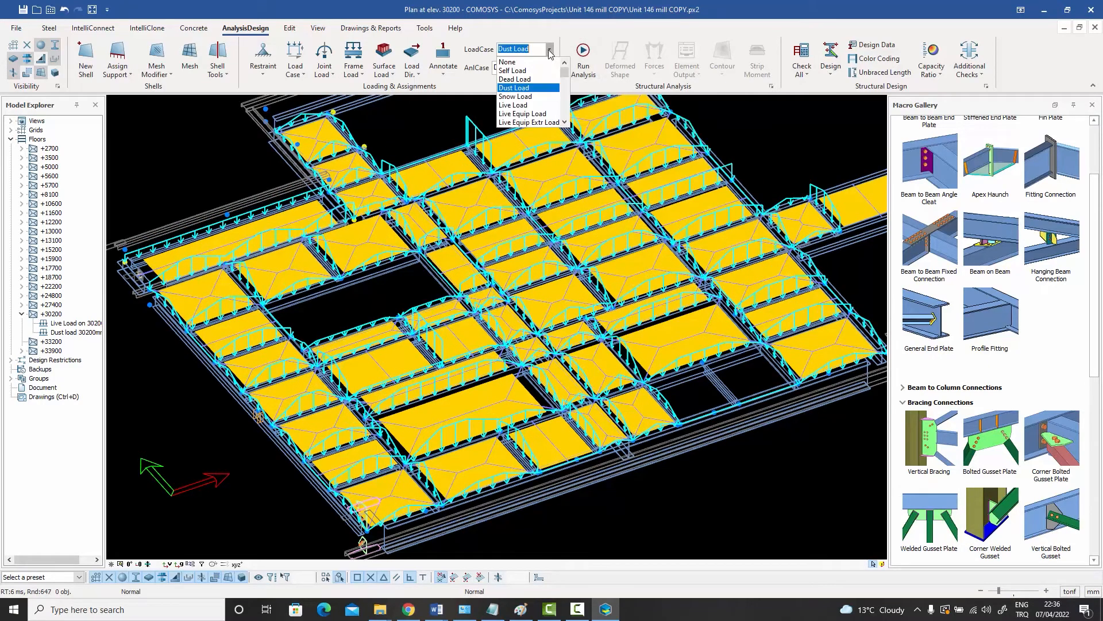
{"action": "left_click", "coordinate": [521, 105]}
{"action": "scroll", "coordinate": [560, 204], "scroll_direction": "down", "scroll_amount": 4}
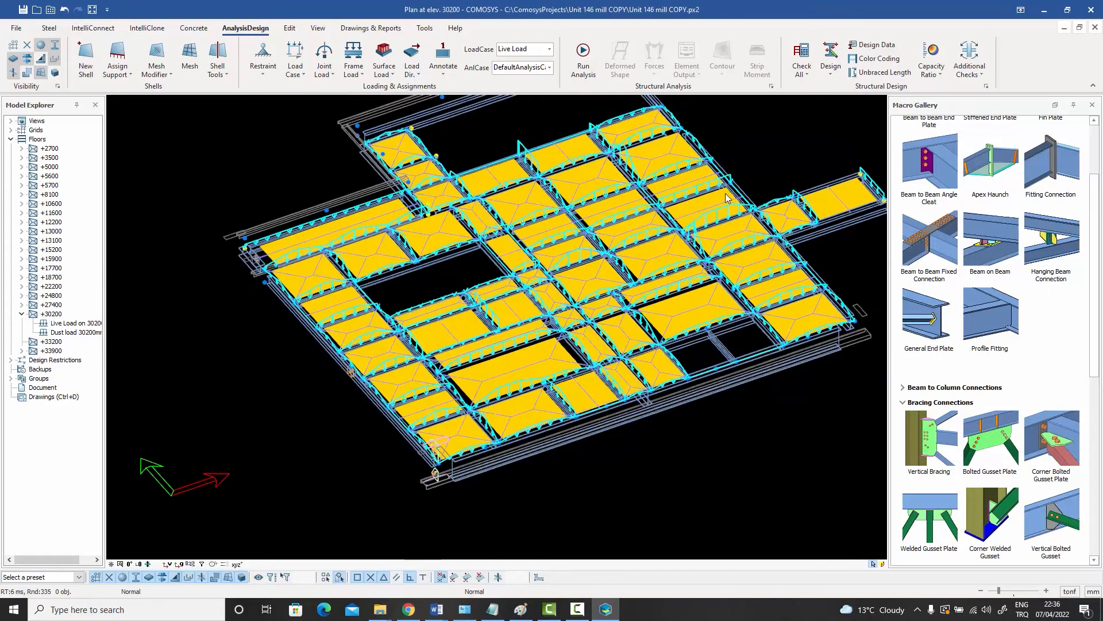
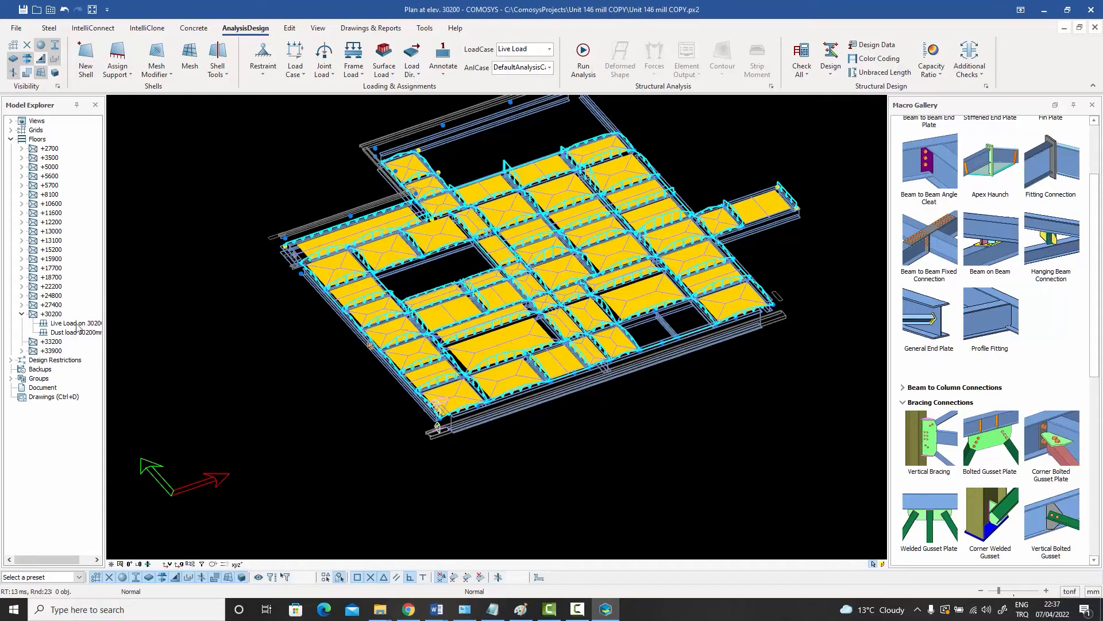
- Start another surface load on the +30200 floor, with load case EQX and direction Global X
{"action": "right_click", "coordinate": [50, 317]}
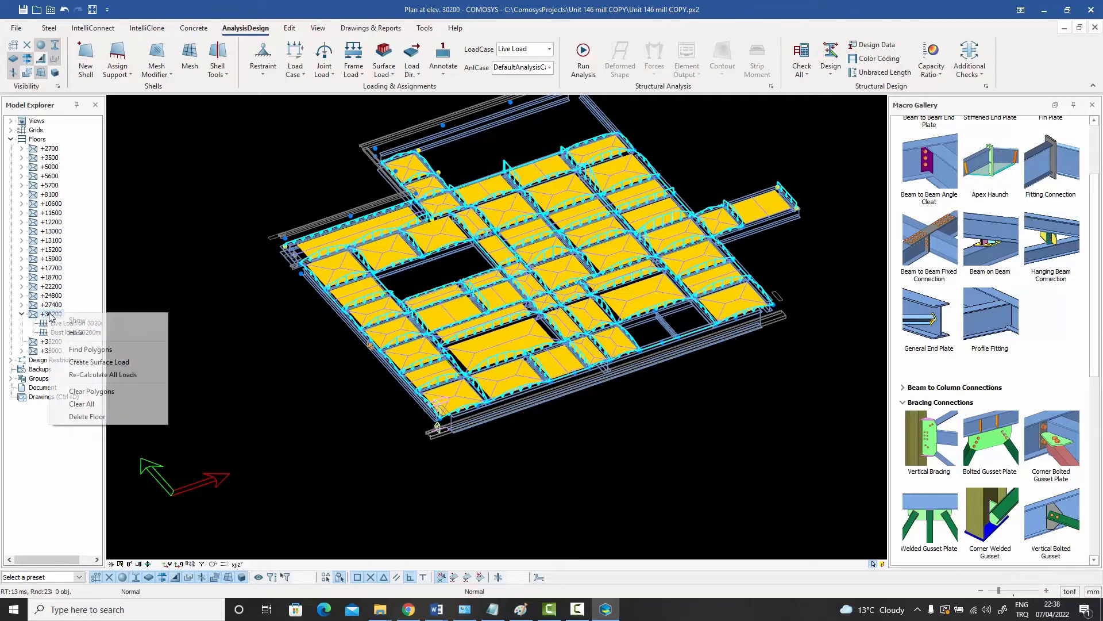
{"action": "left_click", "coordinate": [100, 362]}
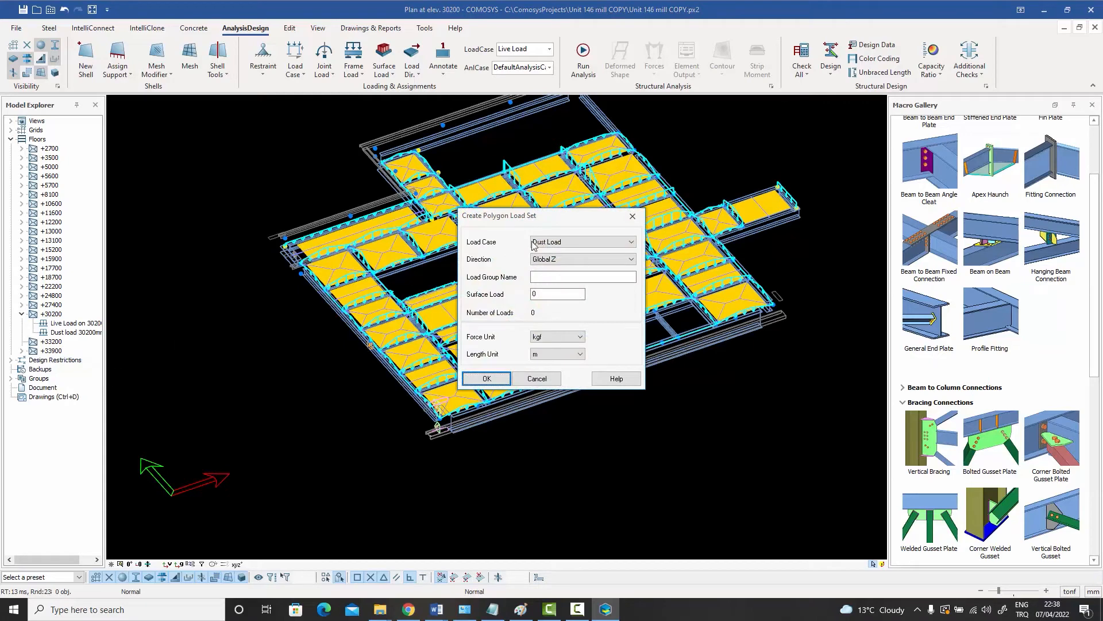
{"action": "left_click", "coordinate": [556, 244]}
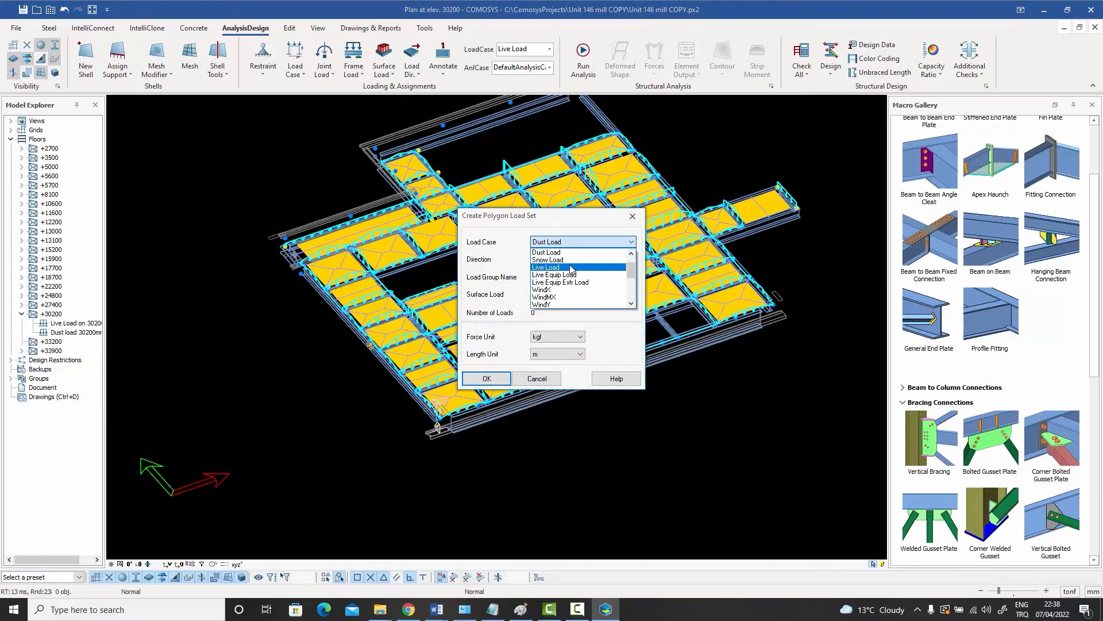
{"action": "scroll", "coordinate": [570, 268], "scroll_direction": "up", "scroll_amount": 1}
{"action": "scroll", "coordinate": [571, 268], "scroll_direction": "down", "scroll_amount": 2}
{"action": "scroll", "coordinate": [571, 269], "scroll_direction": "down", "scroll_amount": 2}
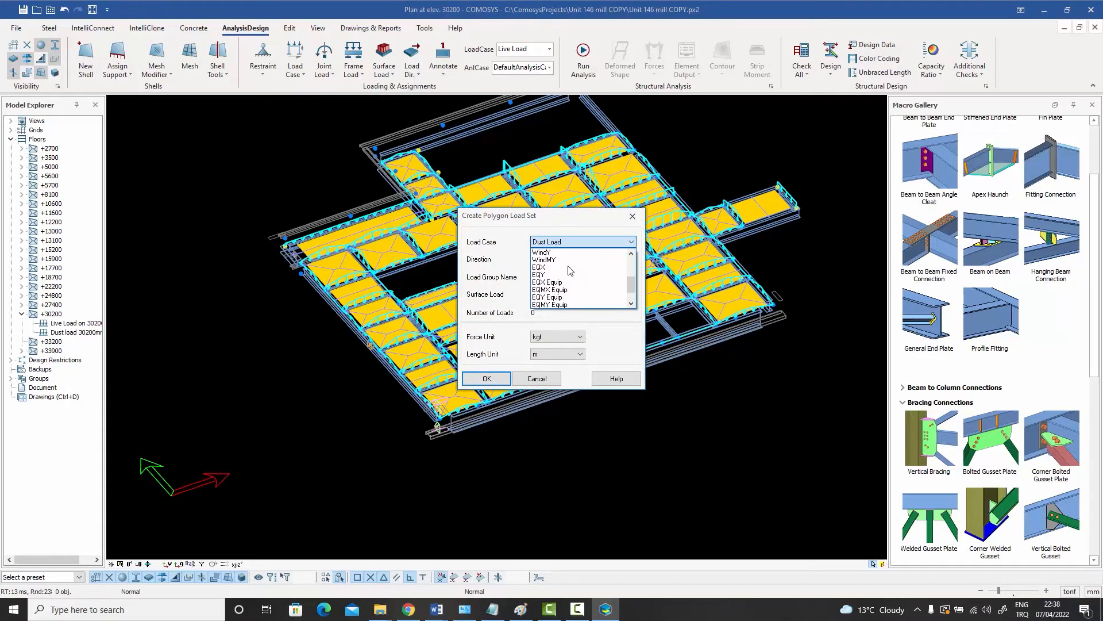
{"action": "left_click", "coordinate": [554, 268]}
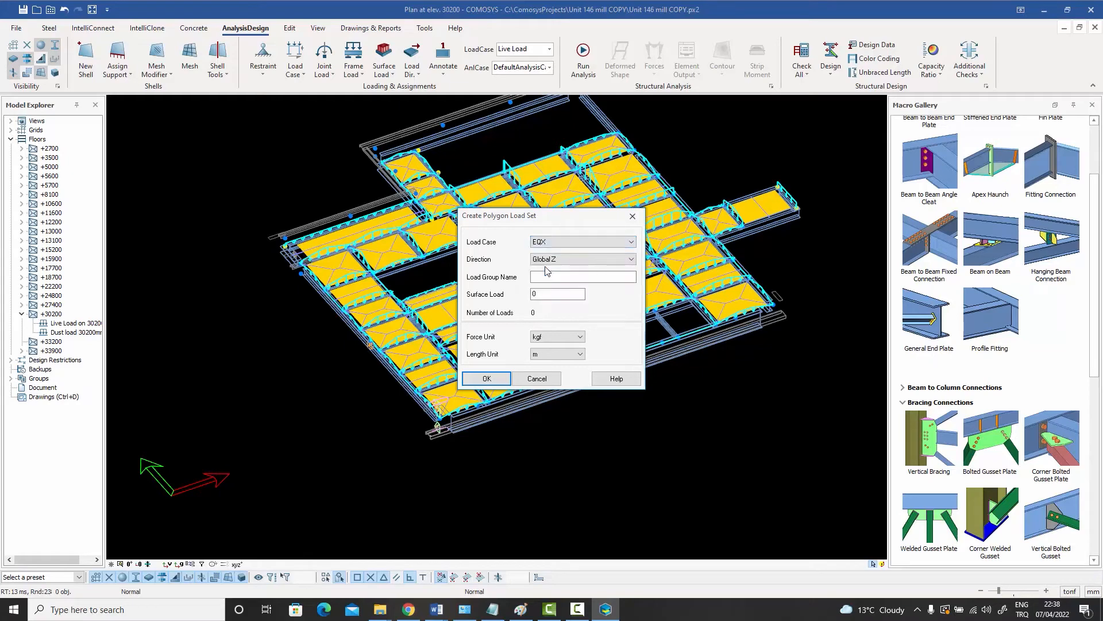
{"action": "left_click", "coordinate": [557, 259]}
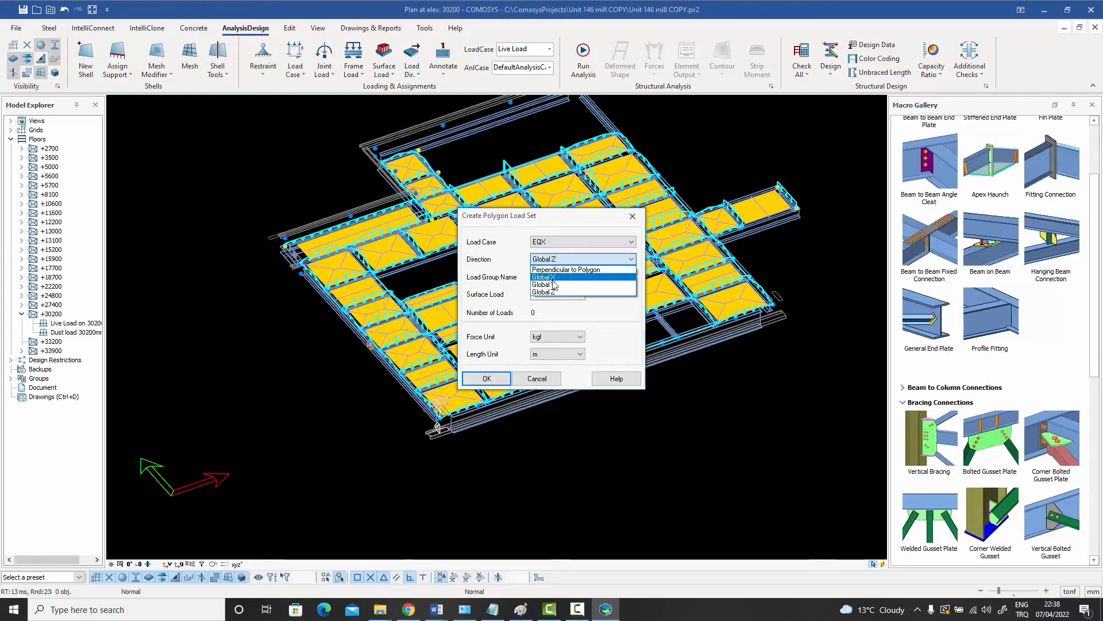
{"action": "left_click", "coordinate": [582, 277]}
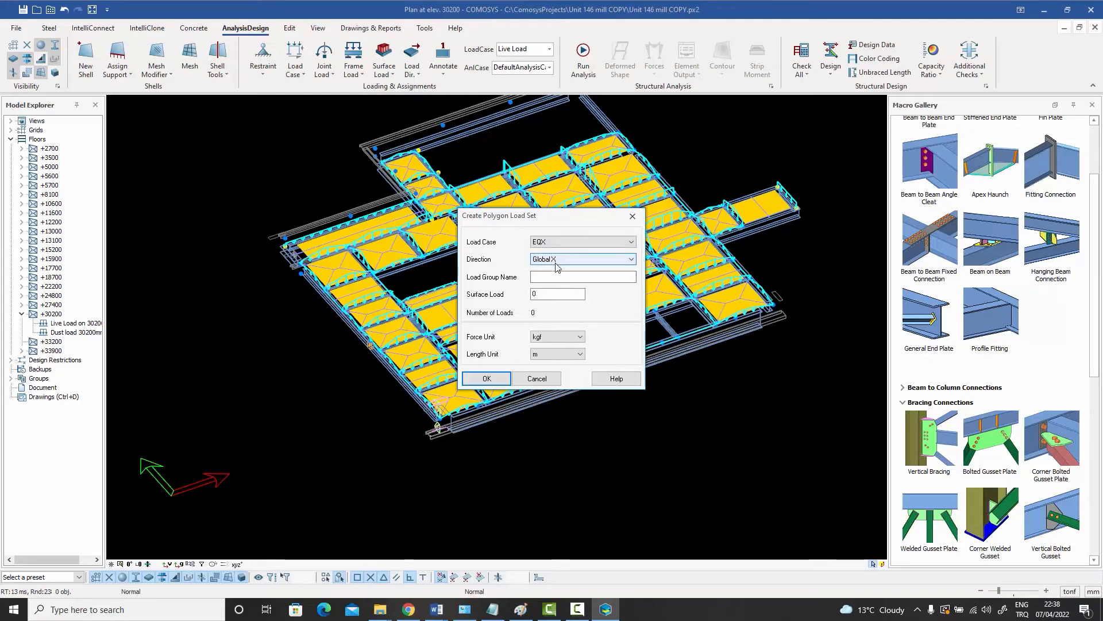
- Name the EQX load group "EQ load 30200mm level", set its surface load to 35 kgf, m units, and create the surface load
{"action": "left_click", "coordinate": [541, 278]}
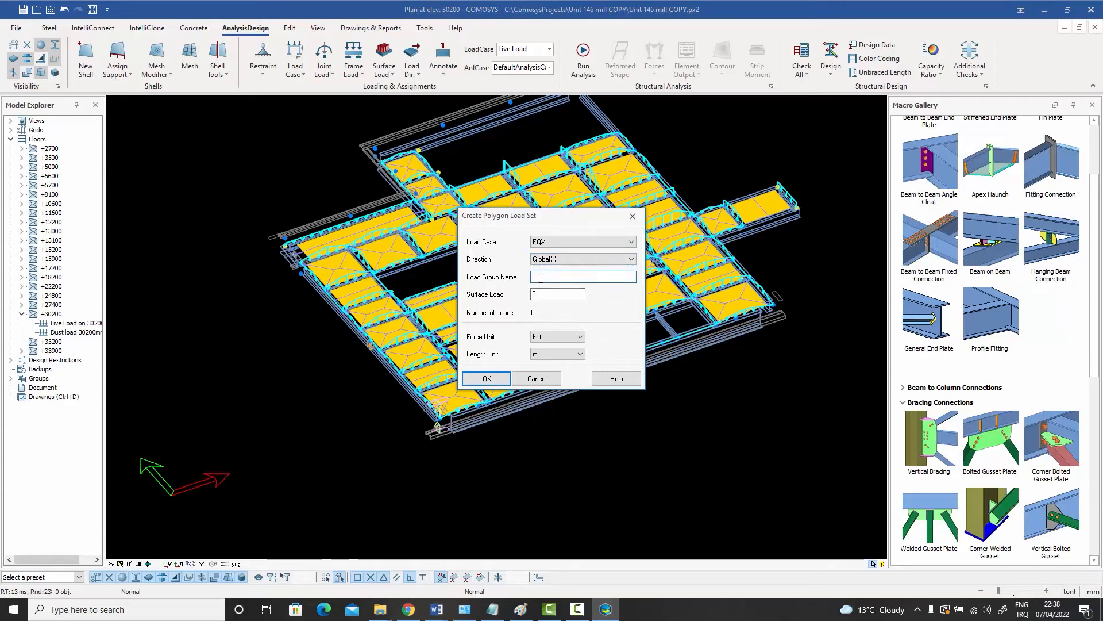
{"action": "type", "text": "EQ load "}
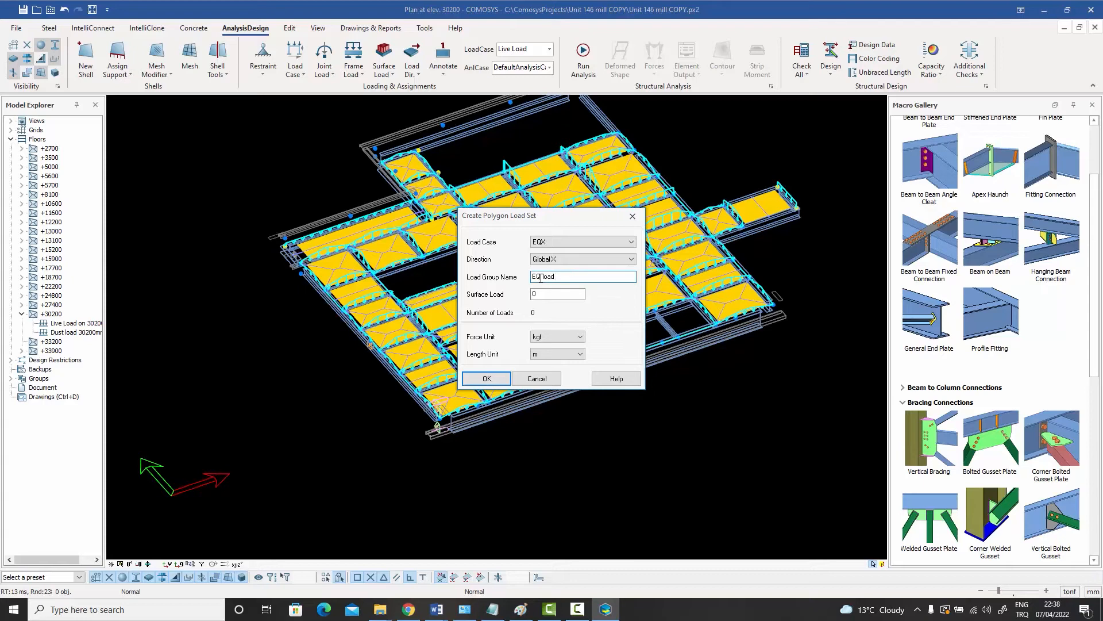
{"action": "type", "text": "30"}
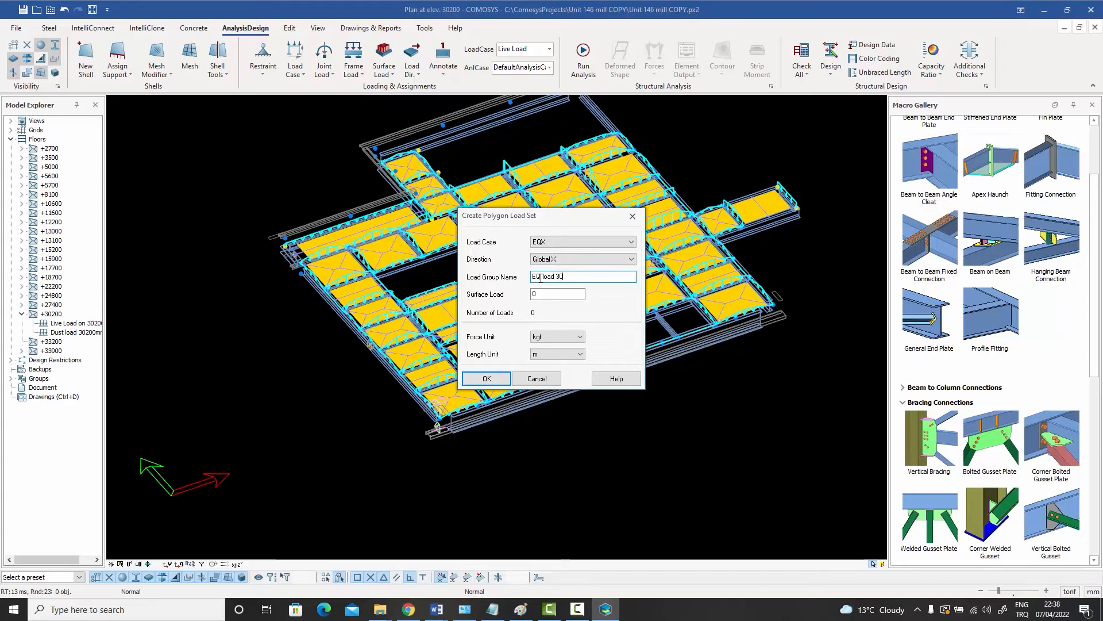
{"action": "type", "text": "200mm level"}
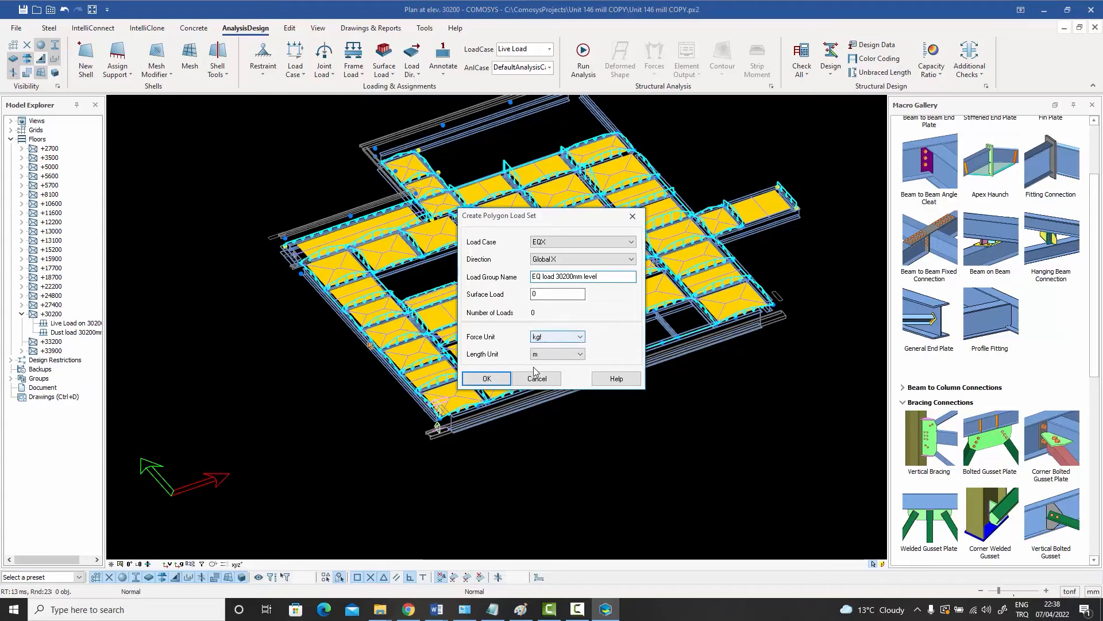
{"action": "double_click", "coordinate": [542, 294]}
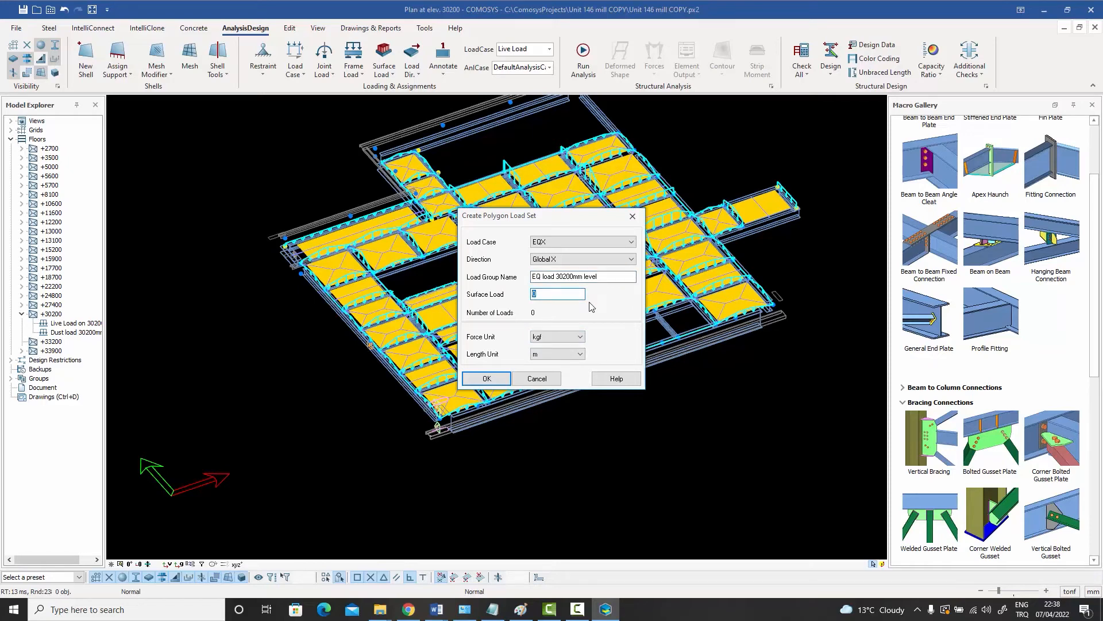
{"action": "type", "text": "35"}
{"action": "left_click", "coordinate": [487, 380]}
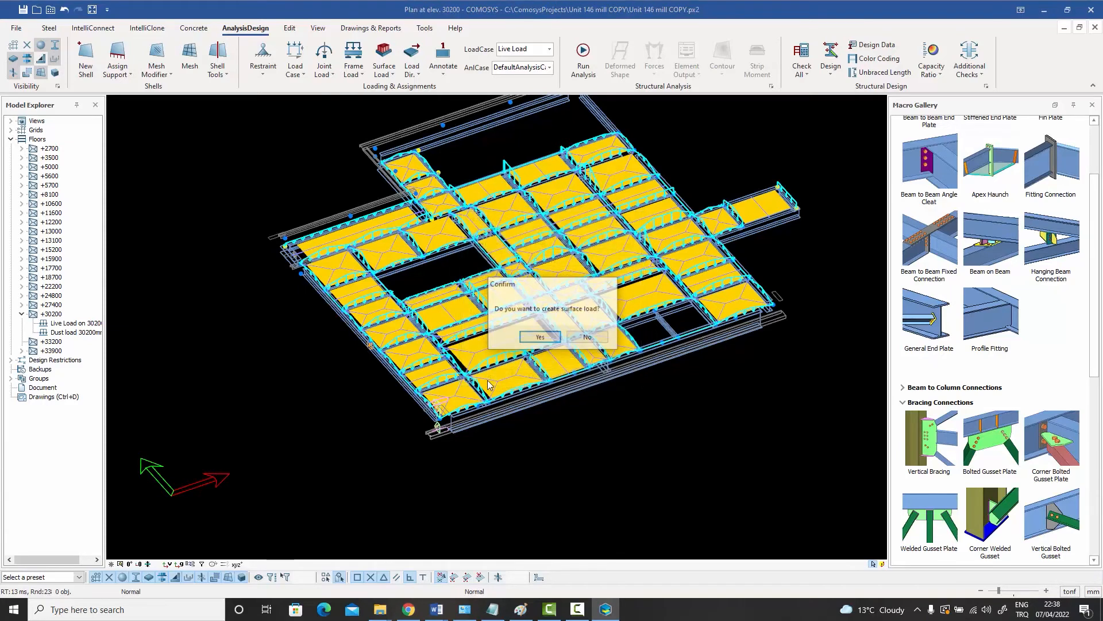
{"action": "left_click", "coordinate": [537, 338]}
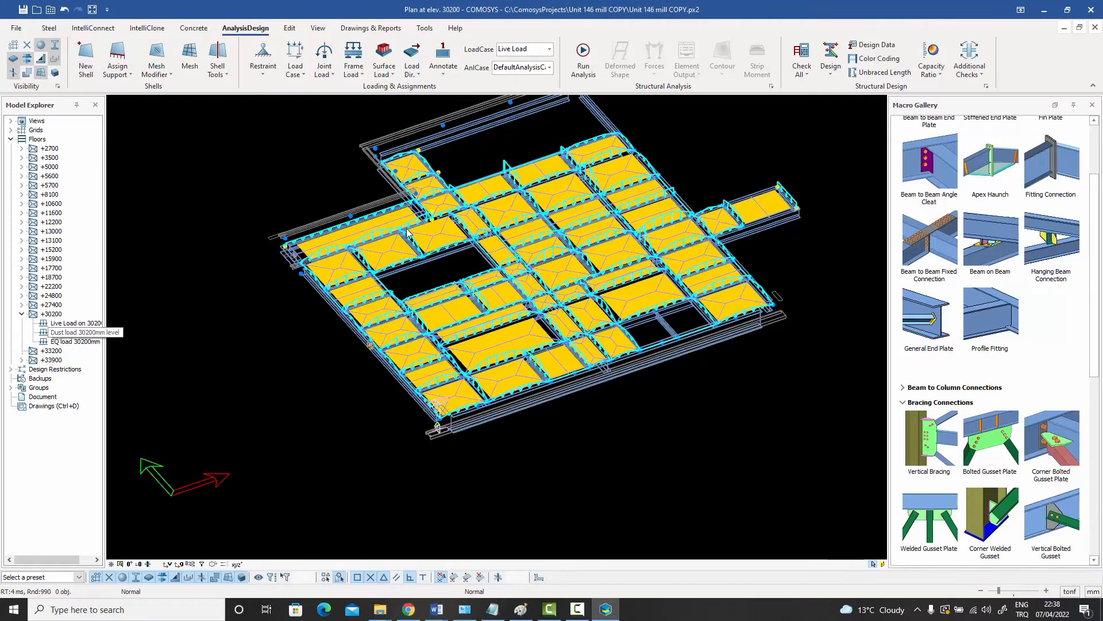
- Switch the displayed load case to EQX to show the earthquake loads on the floor's beams
{"action": "left_click", "coordinate": [551, 50]}
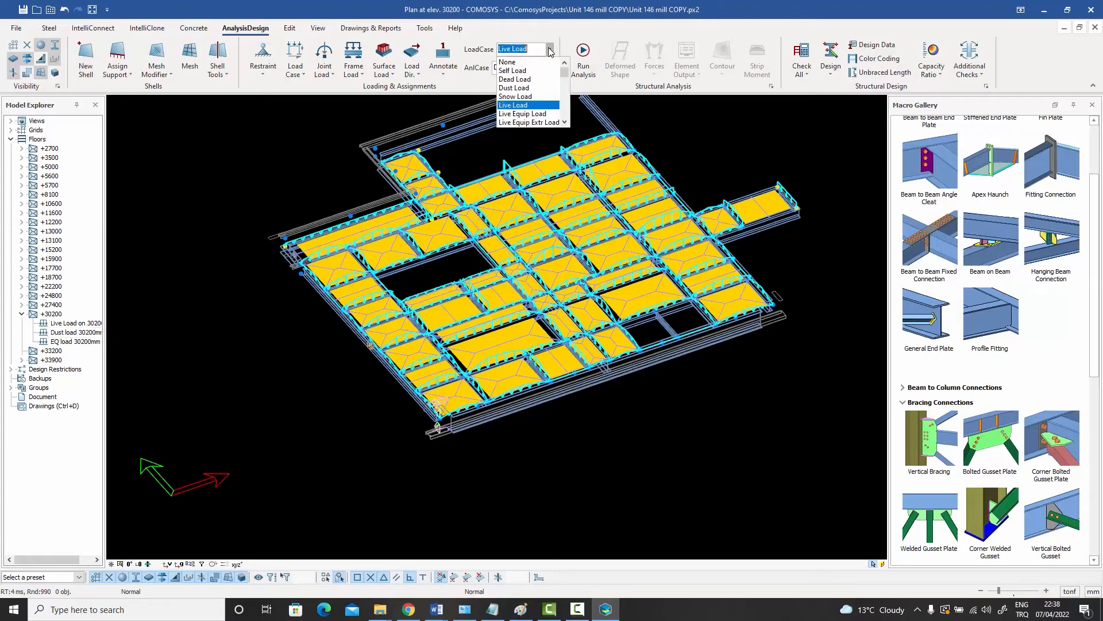
{"action": "left_click", "coordinate": [564, 123]}
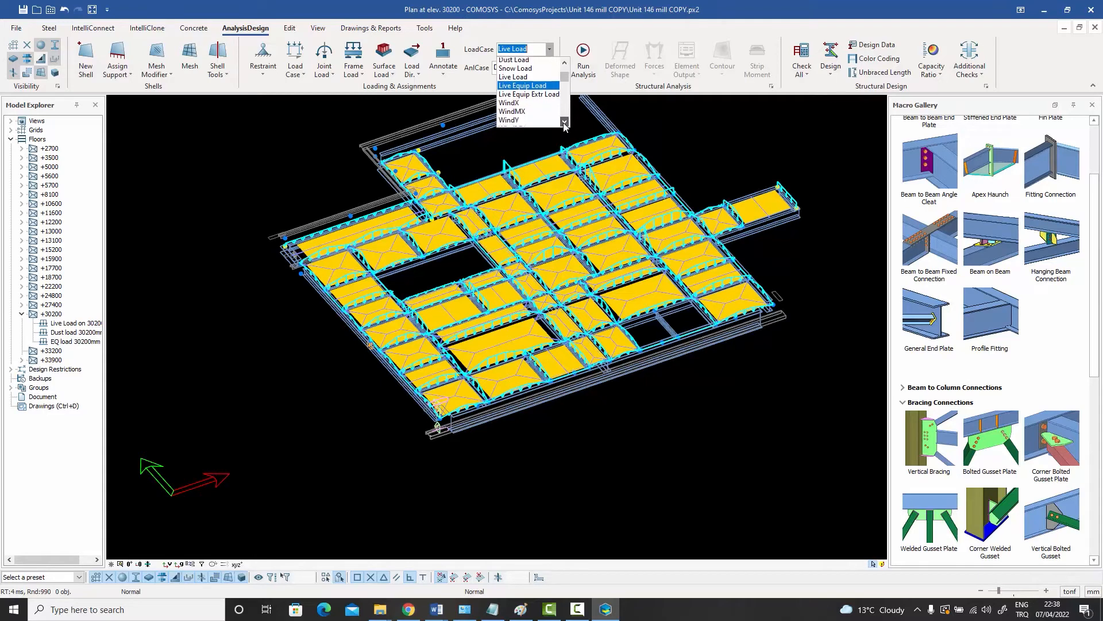
{"action": "left_click", "coordinate": [564, 123]}
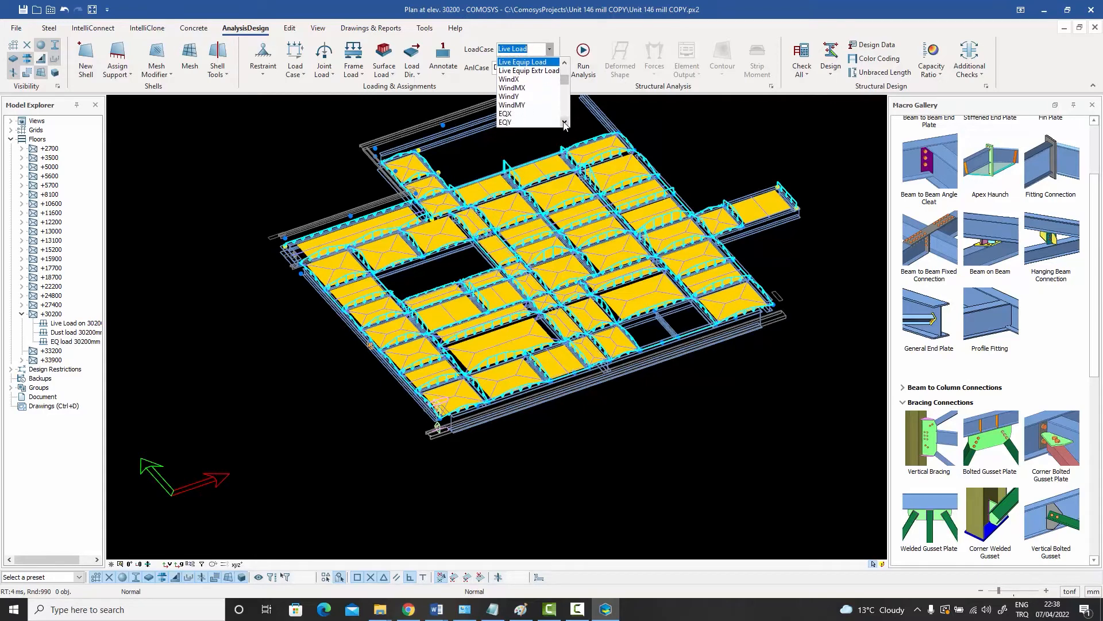
{"action": "left_click", "coordinate": [523, 114]}
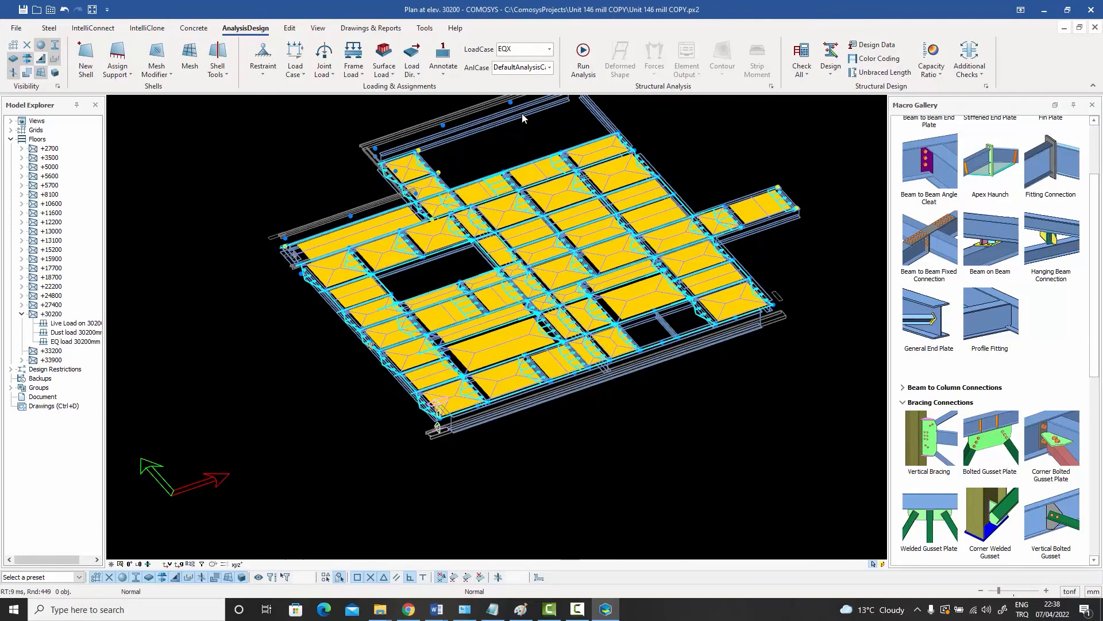
- Examine how the EQX load from individual polygons is distributed to the surrounding beams in the middle bays of the floor
{"action": "scroll", "coordinate": [575, 244], "scroll_direction": "up", "scroll_amount": 5}
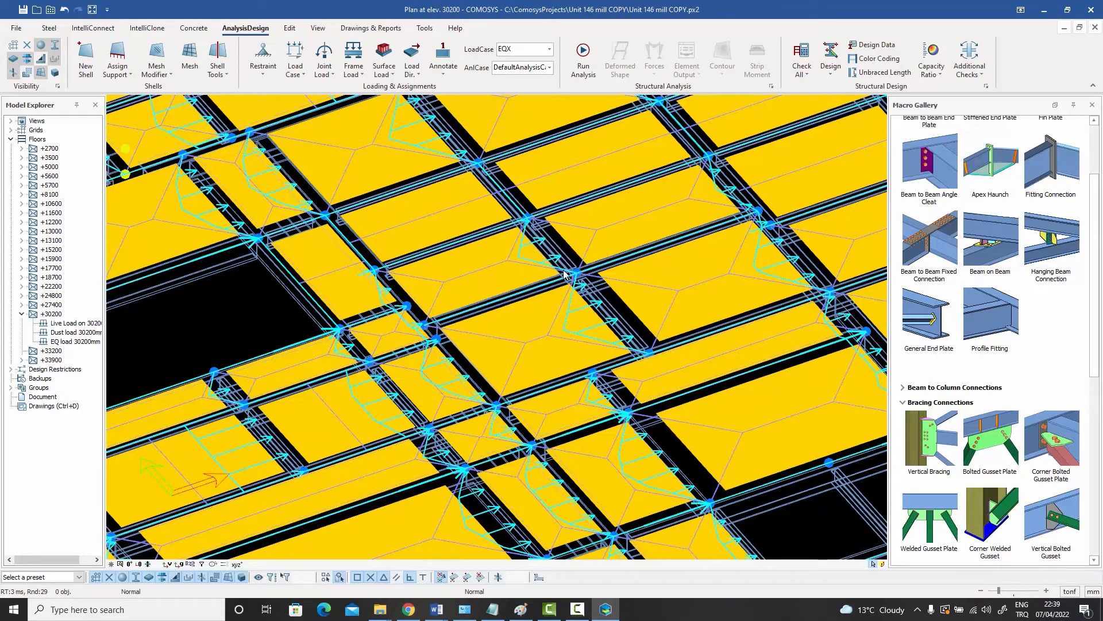
{"action": "left_click", "coordinate": [473, 269]}
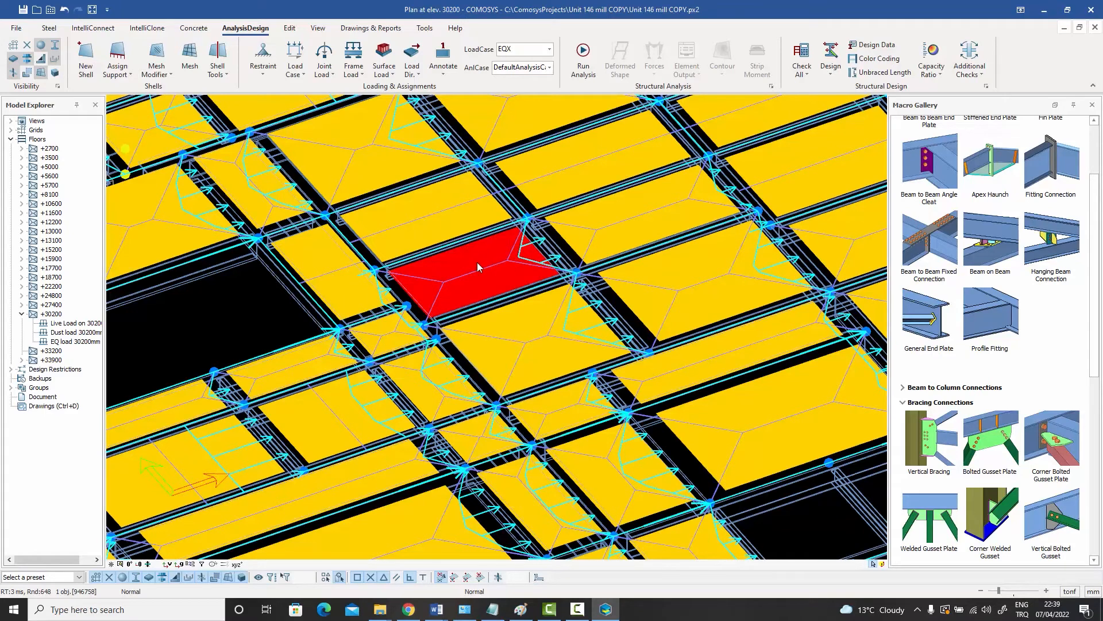
{"action": "left_click", "coordinate": [444, 248]}
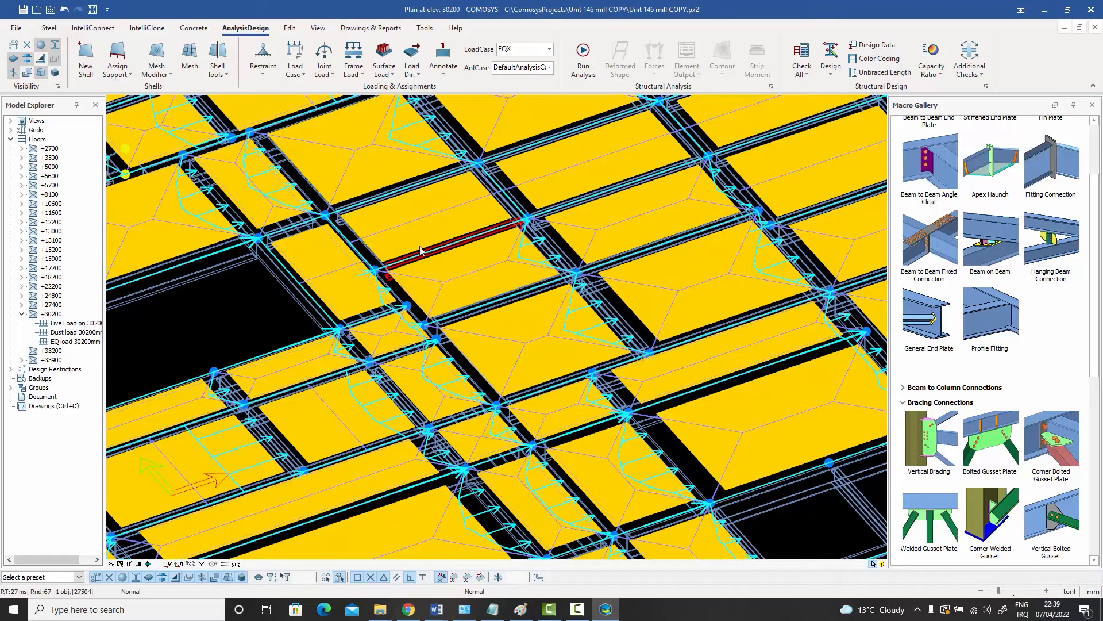
{"action": "left_click", "coordinate": [506, 298]}
{"action": "scroll", "coordinate": [505, 299], "scroll_direction": "up", "scroll_amount": 2}
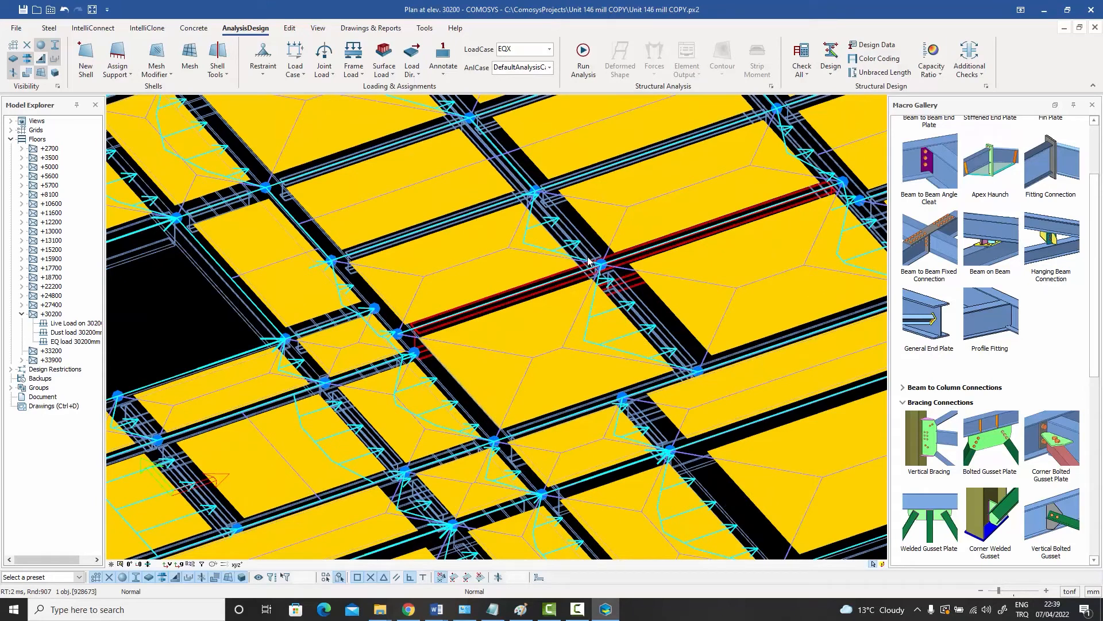
{"action": "left_click", "coordinate": [566, 221]}
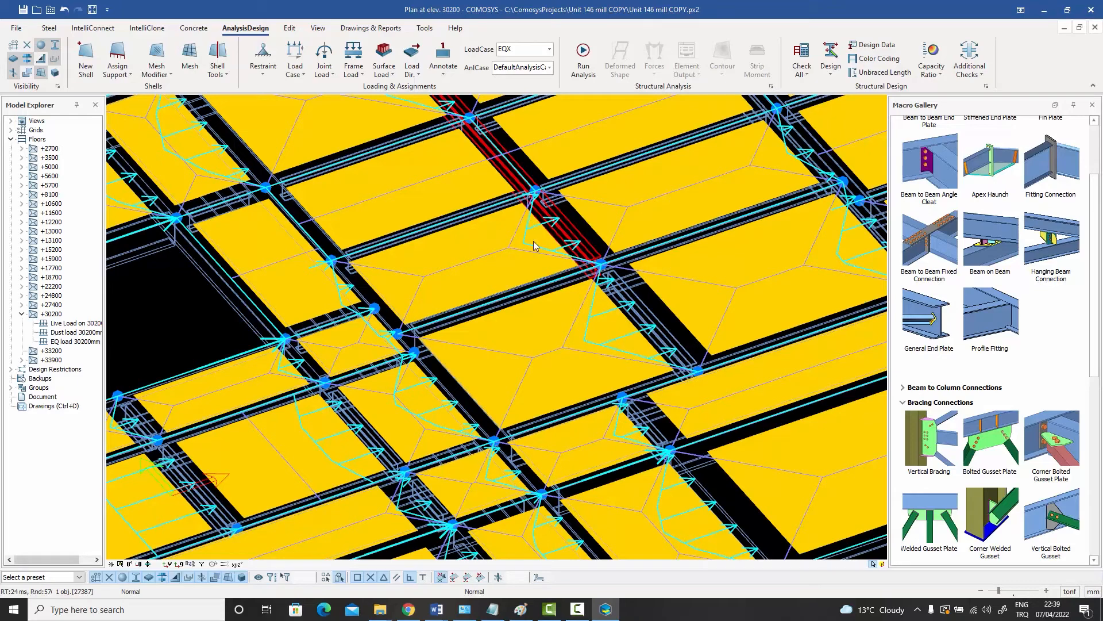
{"action": "scroll", "coordinate": [400, 325], "scroll_direction": "up", "scroll_amount": 2}
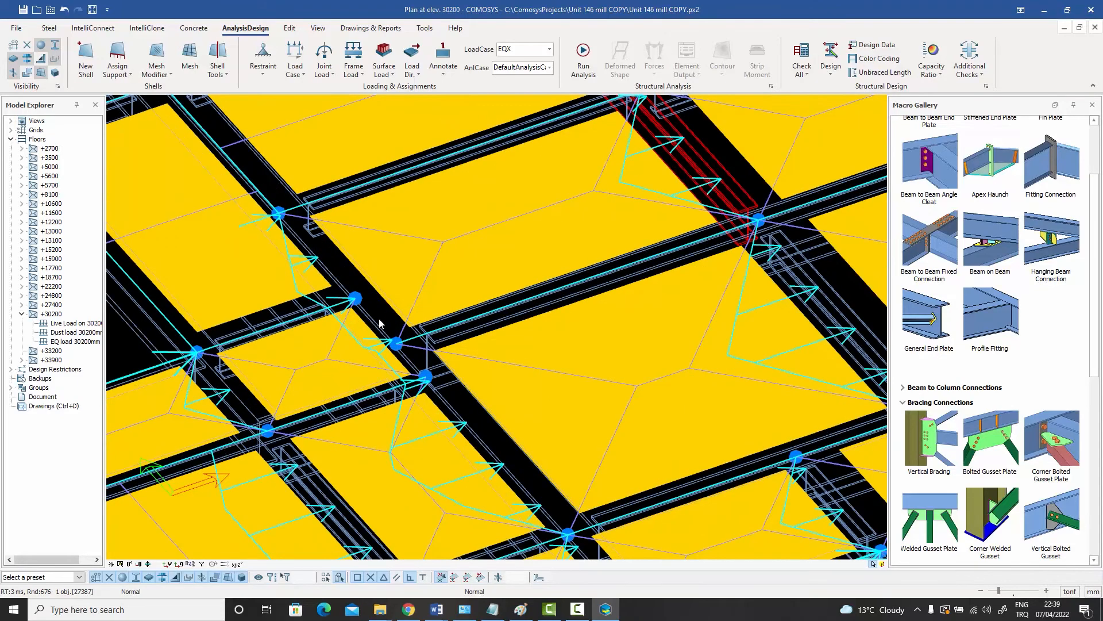
{"action": "left_click", "coordinate": [383, 279]}
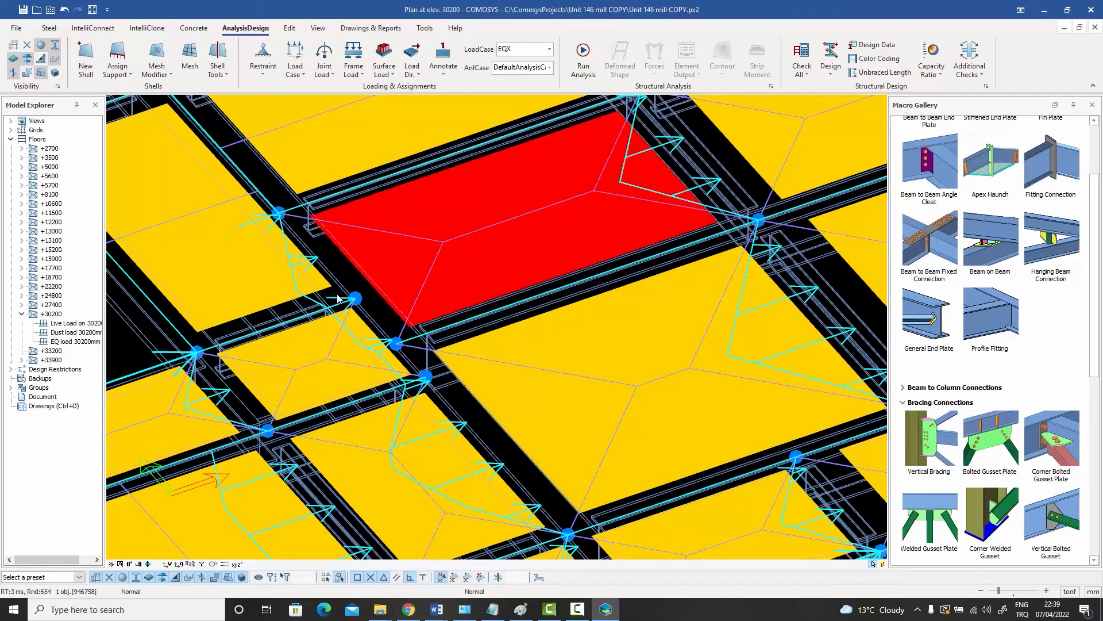
{"action": "scroll", "coordinate": [421, 262], "scroll_direction": "down", "scroll_amount": 6}
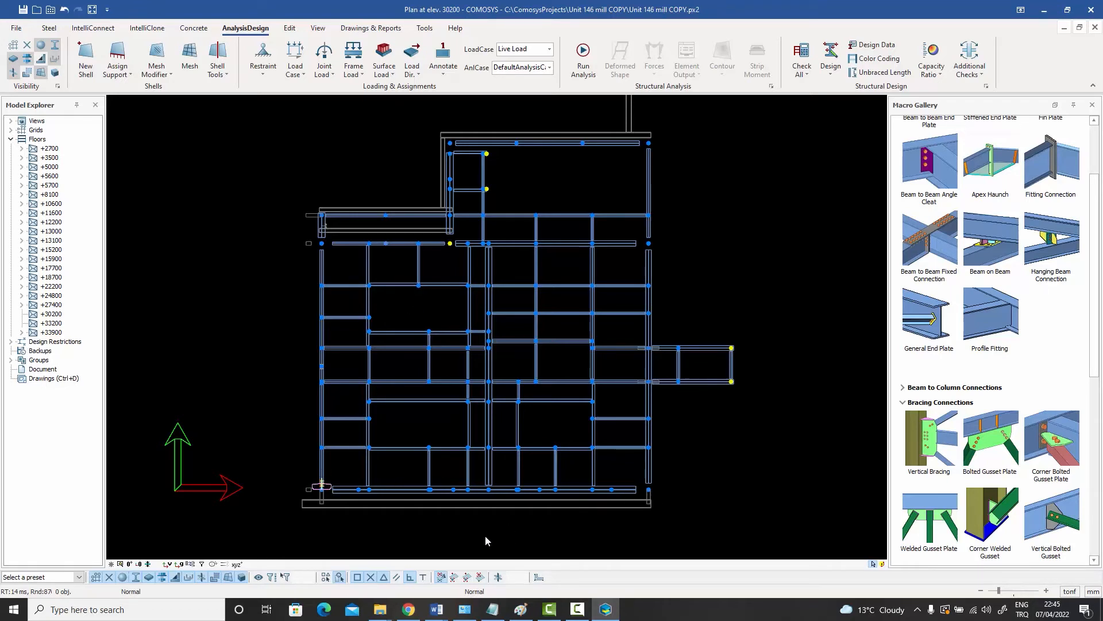
- Highlight the members of the floor's left half and of its right half in turn, and clear the selection
{"action": "left_click_drag", "start_coordinate": [488, 526], "coordinate": [304, 201]}
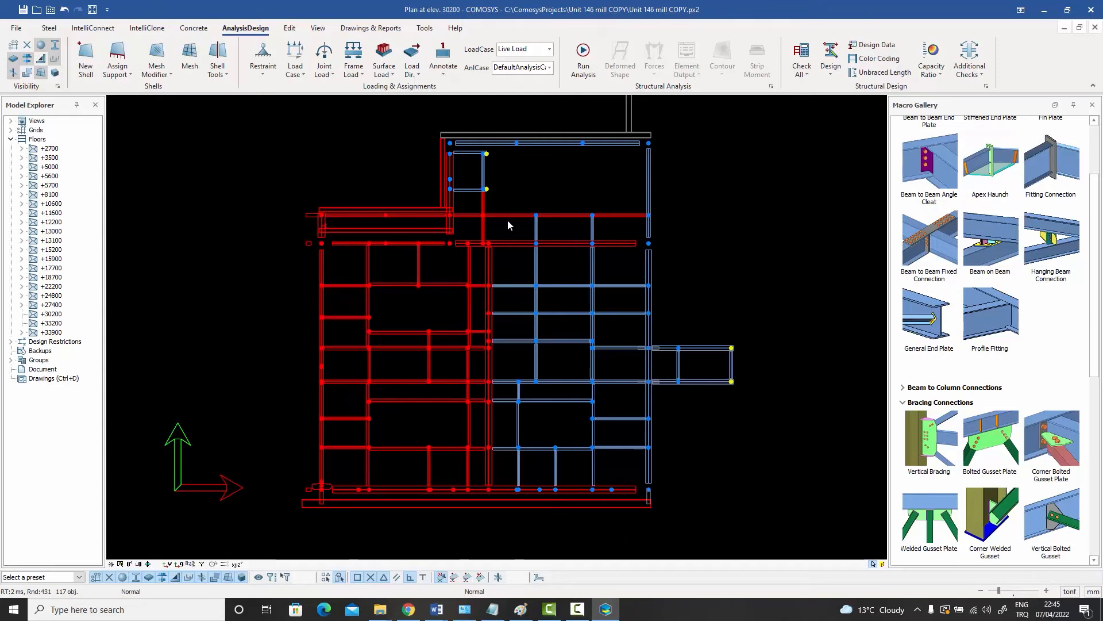
{"action": "left_click_drag", "start_coordinate": [666, 522], "coordinate": [487, 209]}
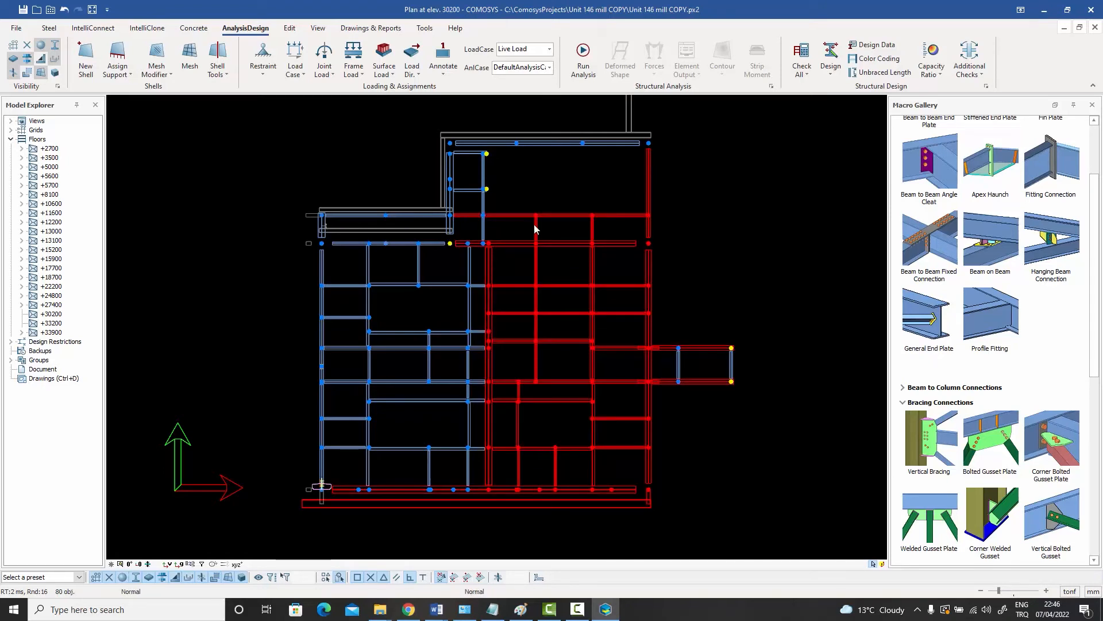
{"action": "left_click", "coordinate": [674, 258]}
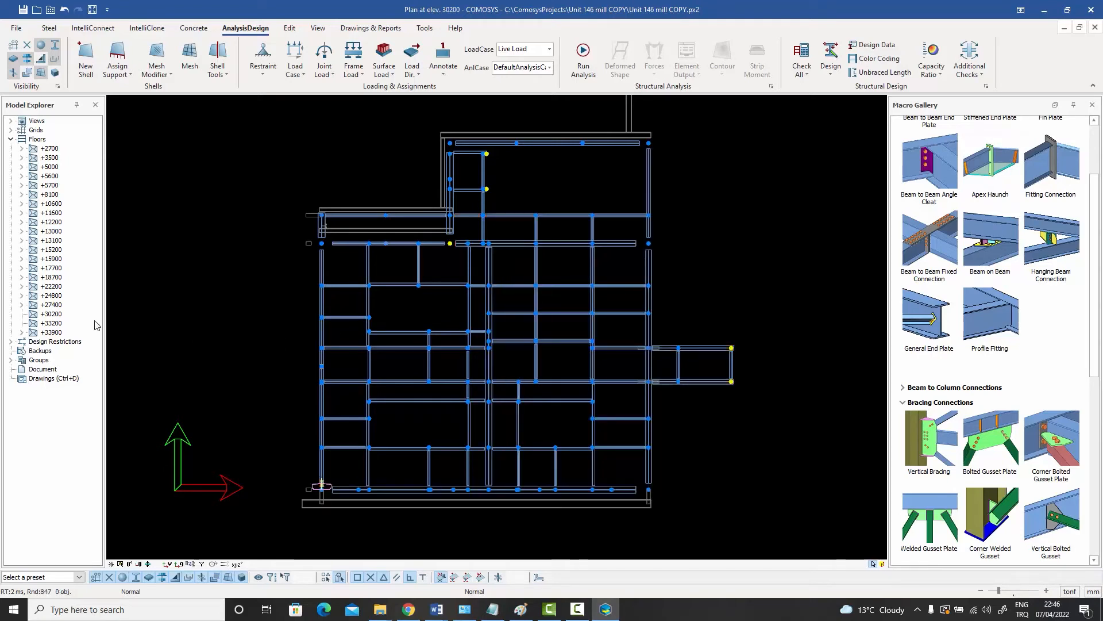
{"action": "right_click", "coordinate": [52, 316]}
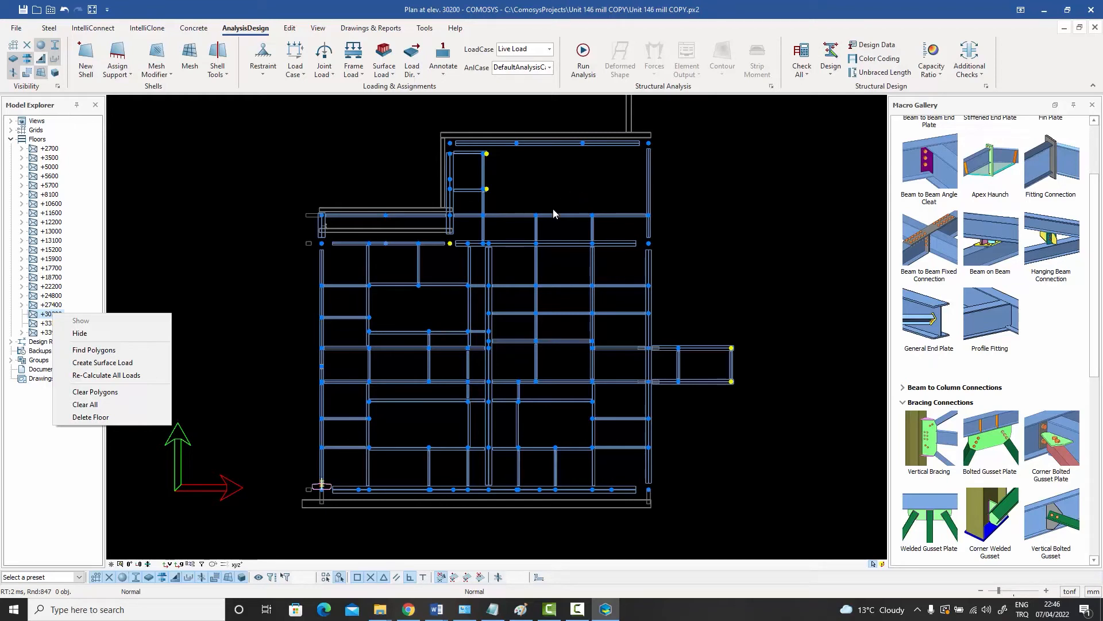
{"action": "left_click", "coordinate": [259, 209]}
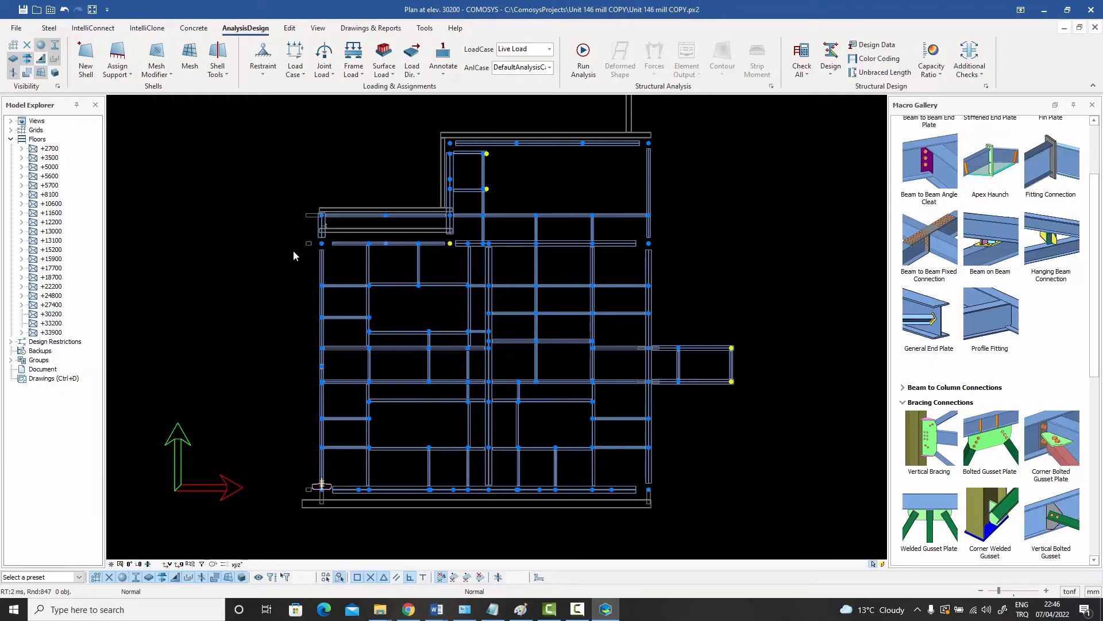
- Create two new floors named "30200 left" and "30200 right"
{"action": "right_click", "coordinate": [38, 139]}
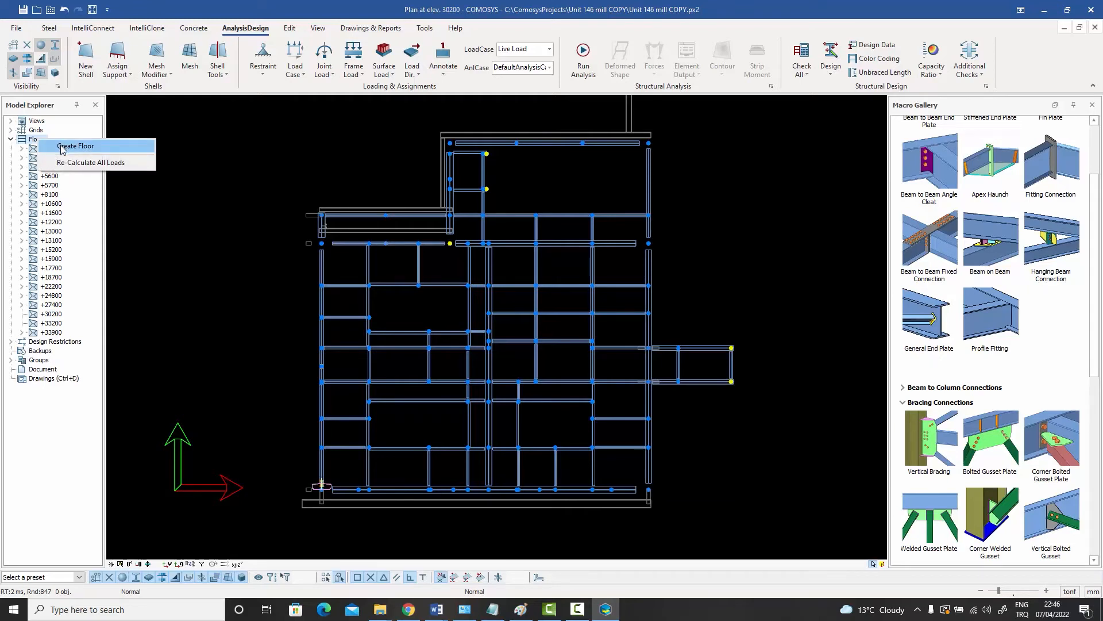
{"action": "left_click", "coordinate": [63, 147]}
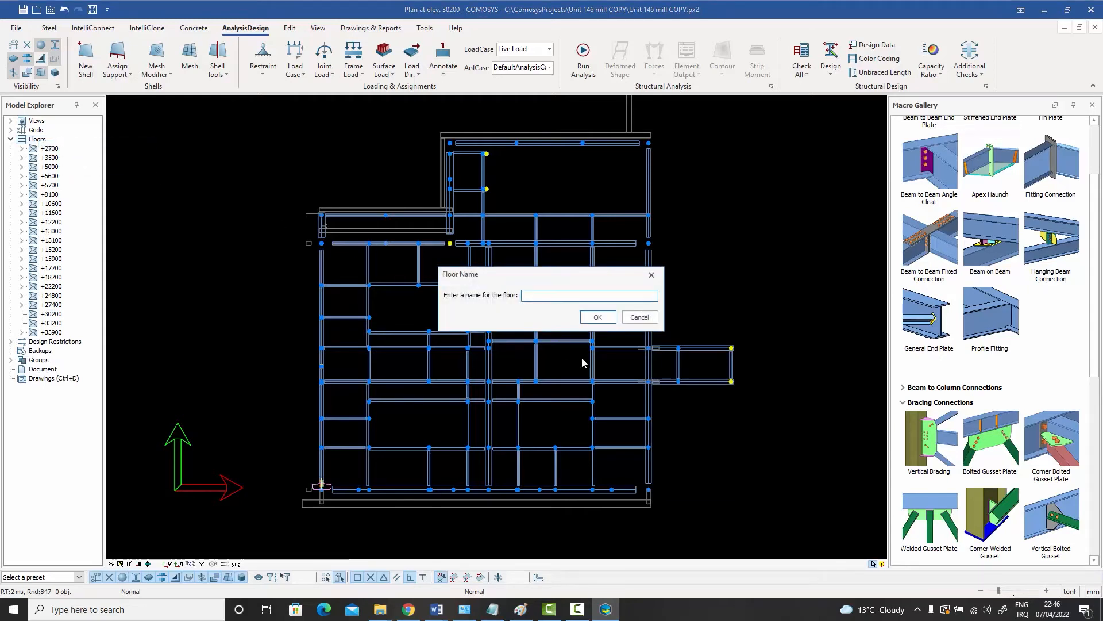
{"action": "type", "text": "30200 left"}
{"action": "left_click", "coordinate": [598, 316]}
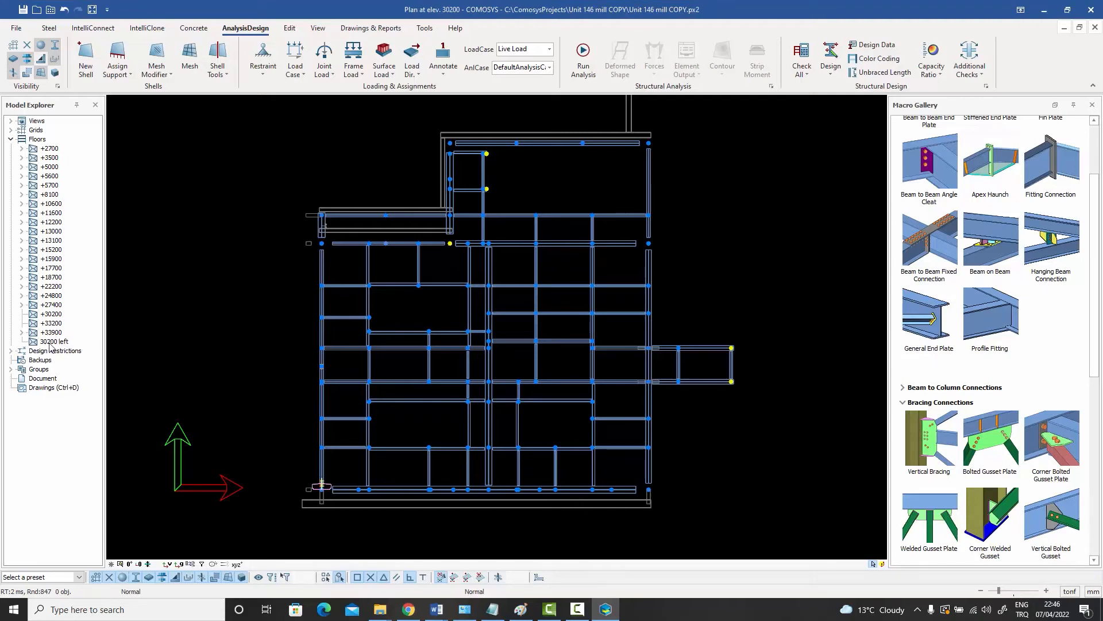
{"action": "right_click", "coordinate": [41, 141]}
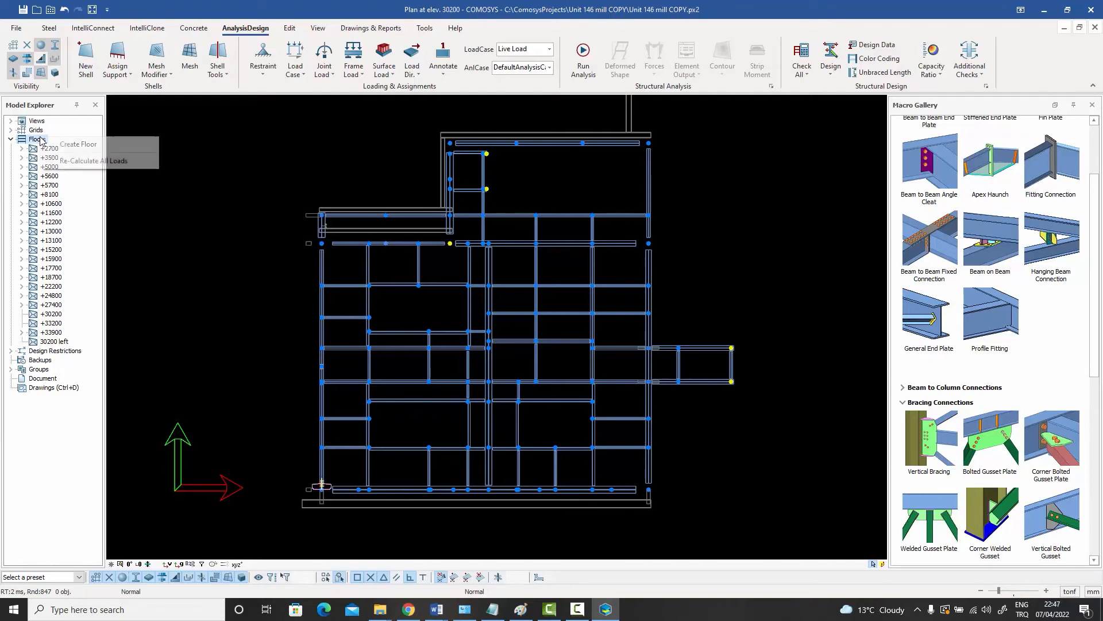
{"action": "left_click", "coordinate": [70, 145]}
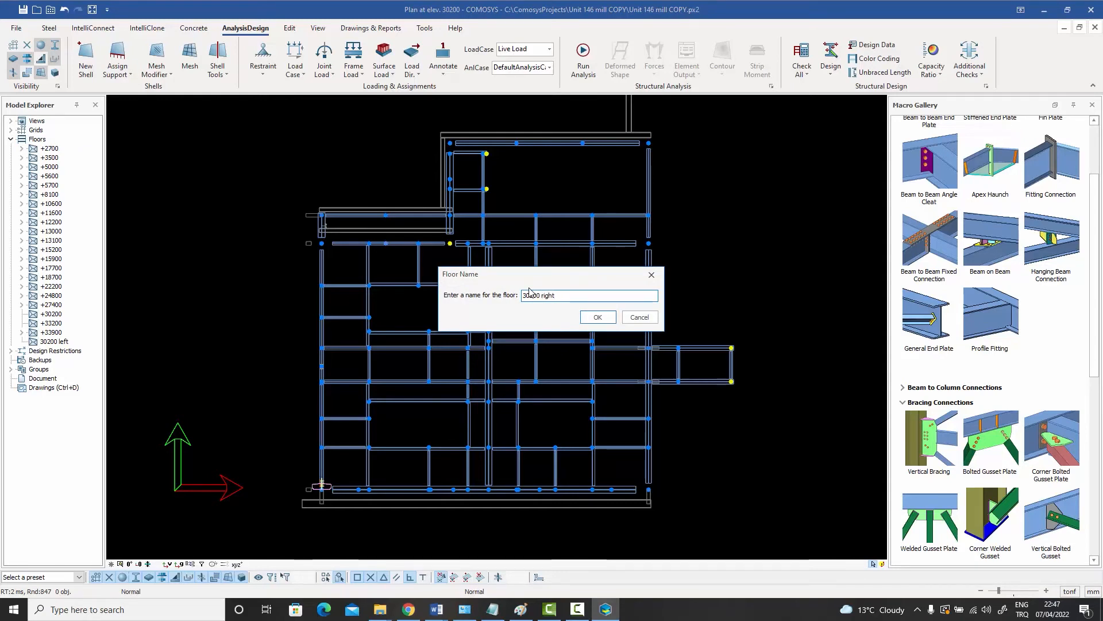
{"action": "left_click", "coordinate": [597, 319]}
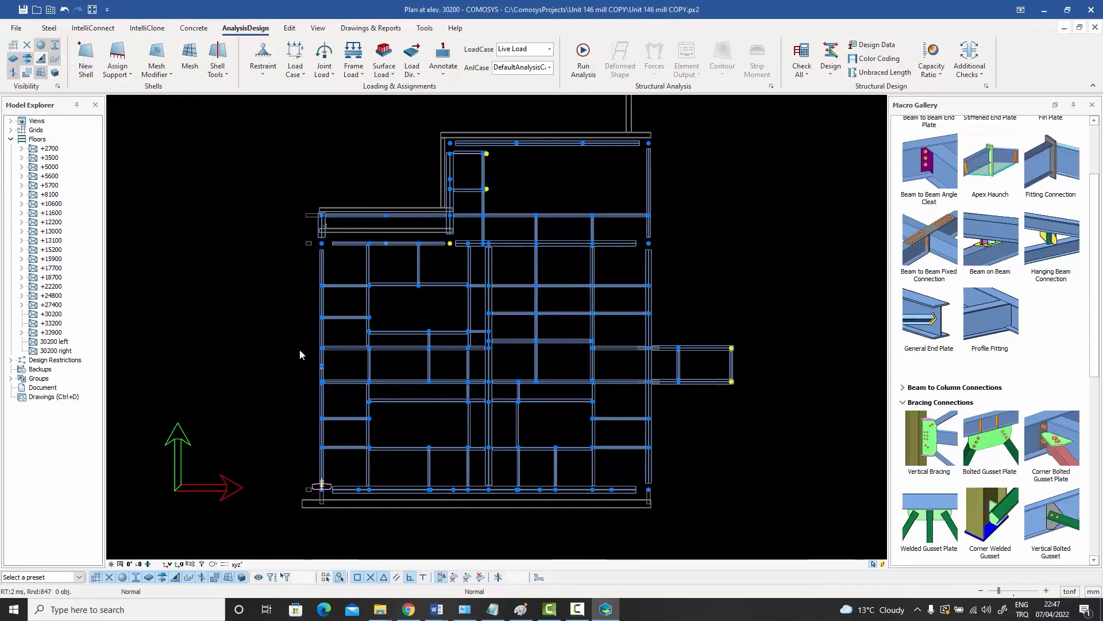
{"action": "left_click", "coordinate": [54, 342]}
{"action": "right_click", "coordinate": [49, 347]}
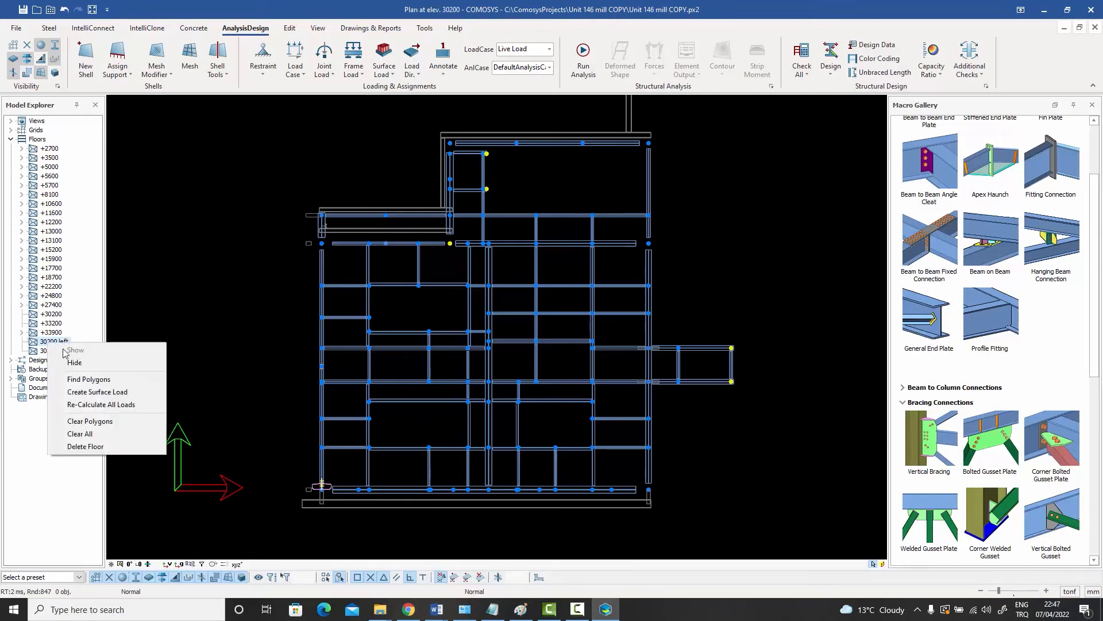
{"action": "left_click", "coordinate": [86, 379]}
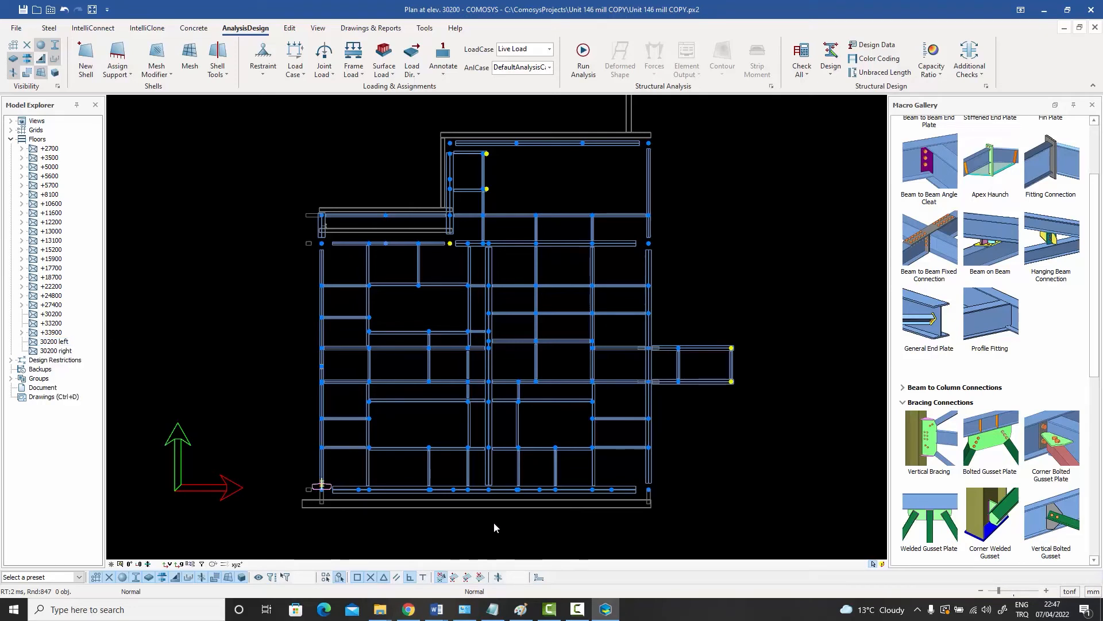
- Select the members of the plan's left half and find the polygons of floor "30200 left" at relative Z 0
{"action": "left_click_drag", "start_coordinate": [494, 522], "coordinate": [298, 112]}
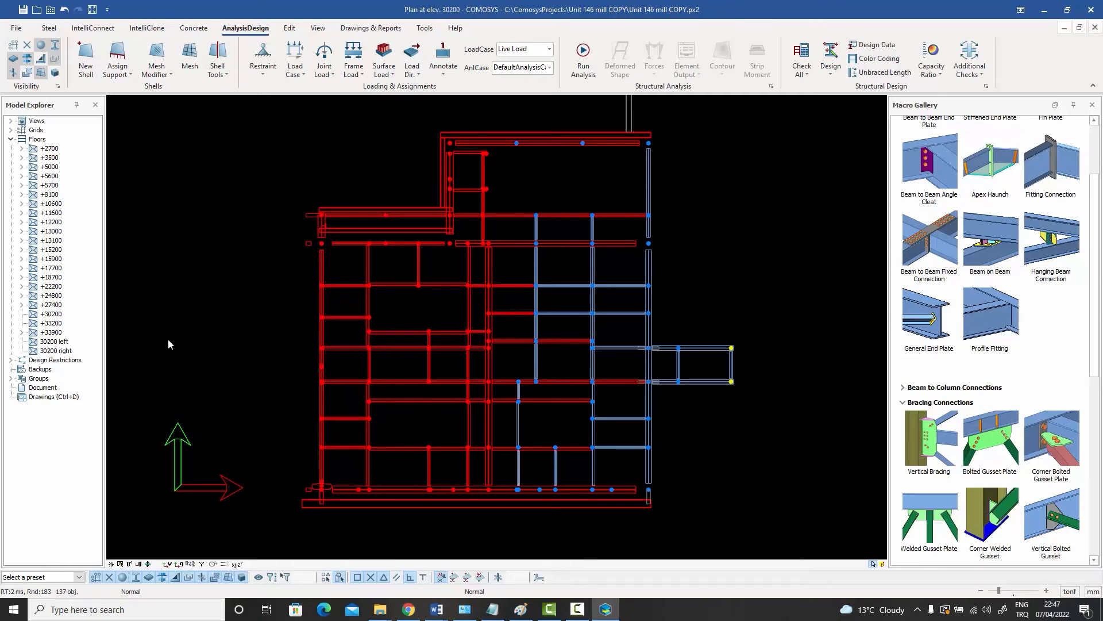
{"action": "left_click", "coordinate": [52, 342]}
{"action": "right_click", "coordinate": [53, 348]}
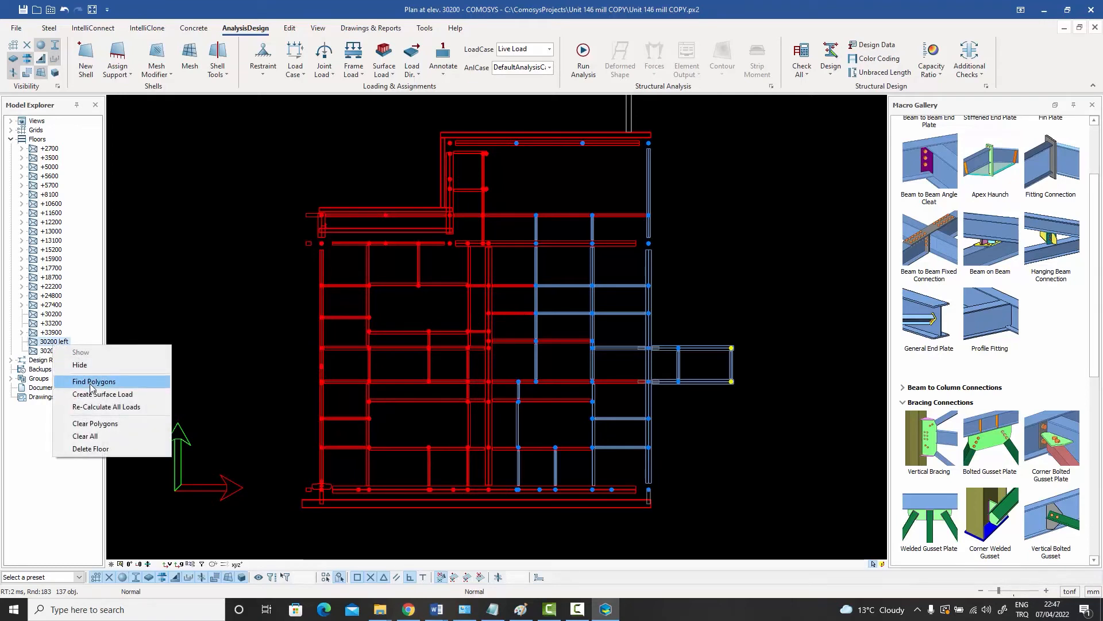
{"action": "left_click", "coordinate": [92, 382]}
{"action": "left_click", "coordinate": [530, 346]}
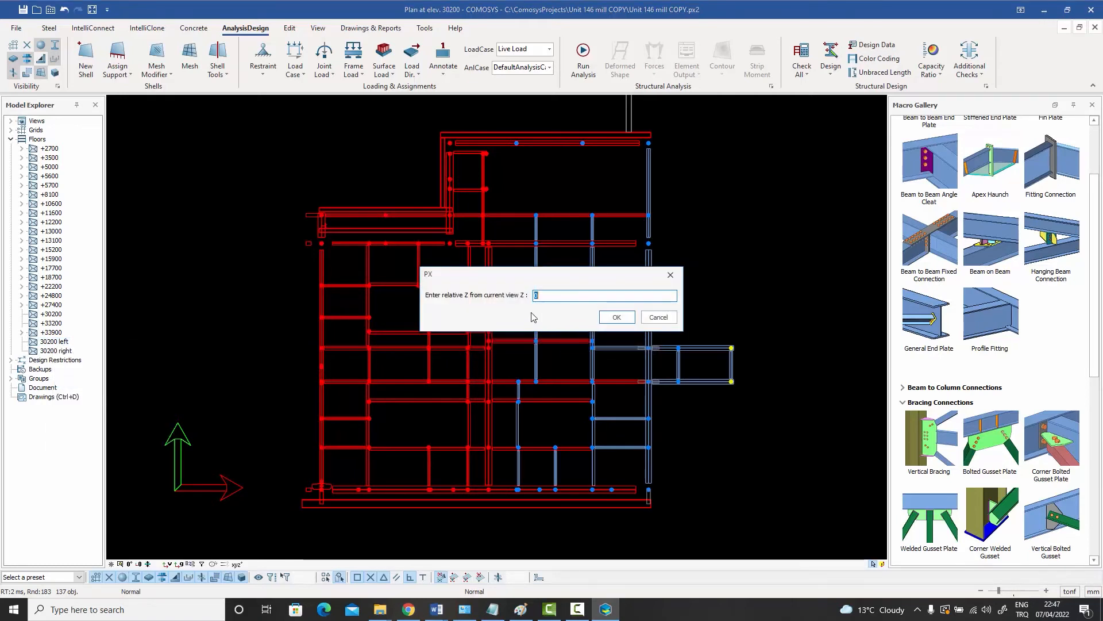
{"action": "left_click", "coordinate": [614, 318]}
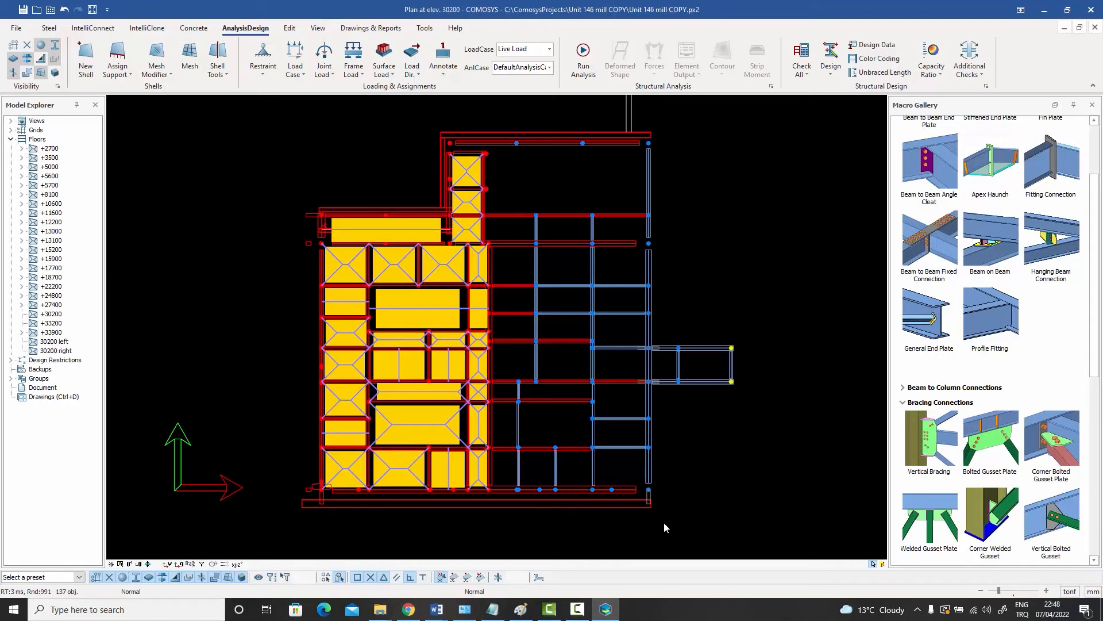
- Select the members of the plan's right half, find the polygons of floor "30200 right" at relative Z 0, and clear the selection
{"action": "left_click_drag", "start_coordinate": [665, 523], "coordinate": [487, 125]}
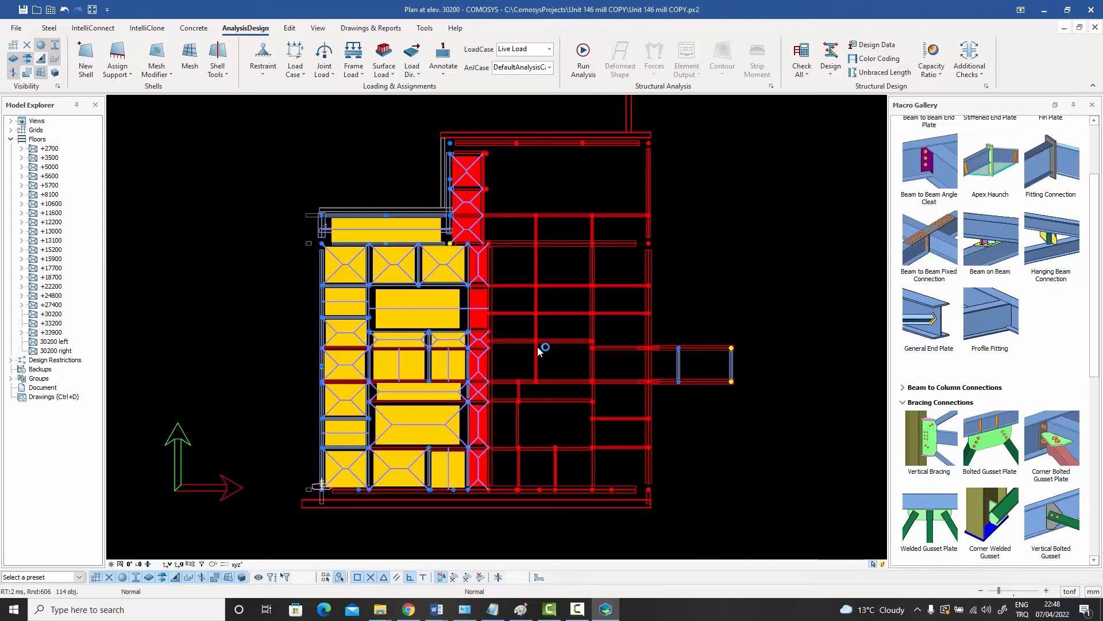
{"action": "right_click", "coordinate": [49, 352]}
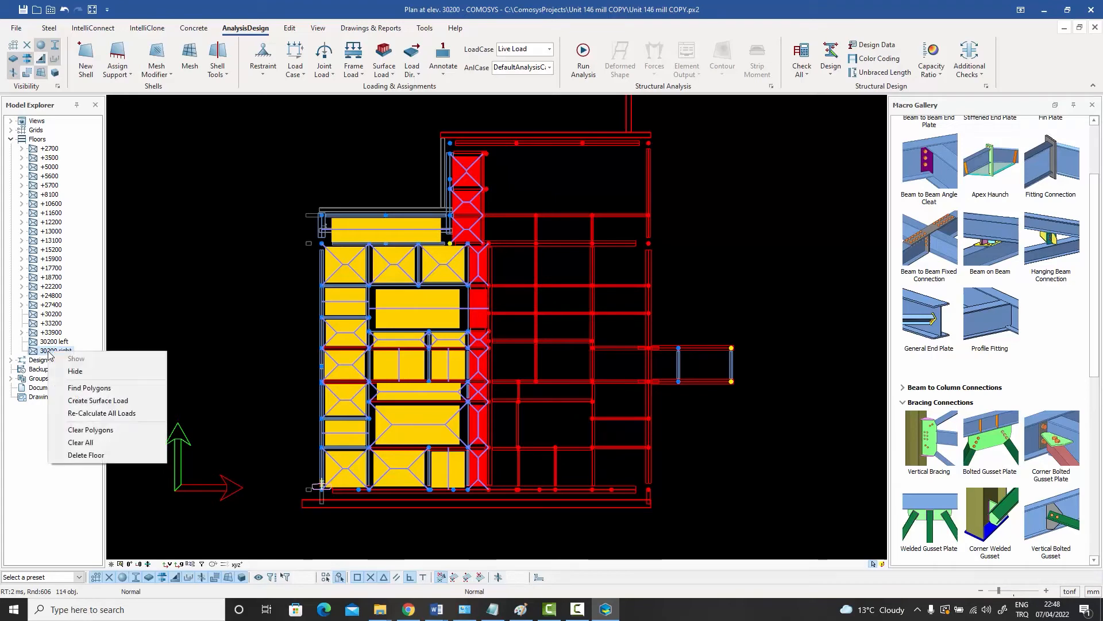
{"action": "left_click", "coordinate": [91, 389]}
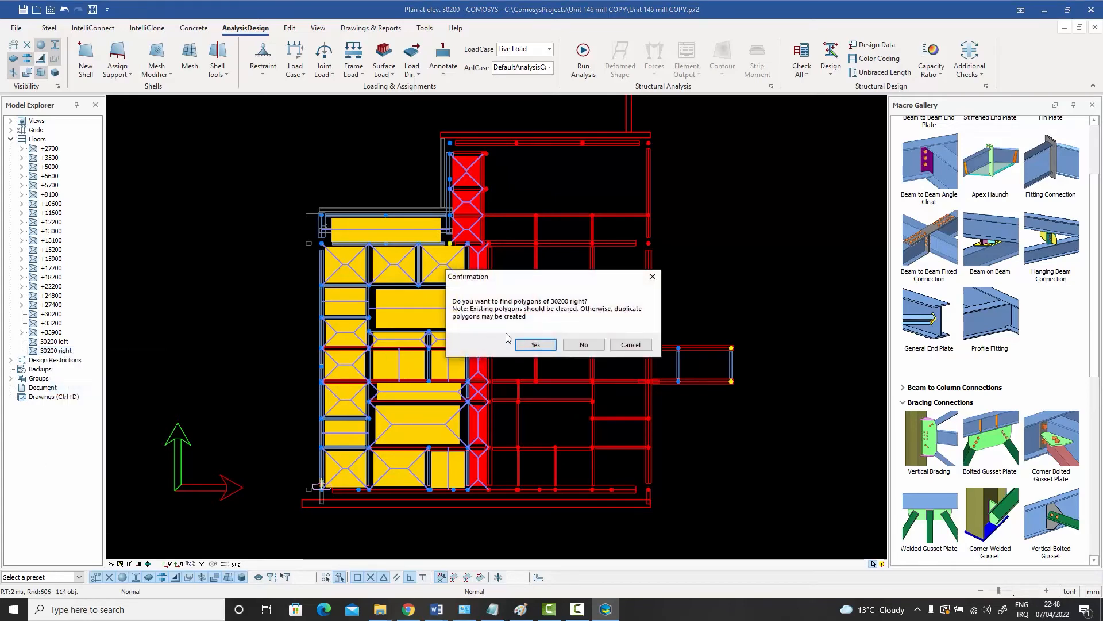
{"action": "left_click", "coordinate": [536, 344]}
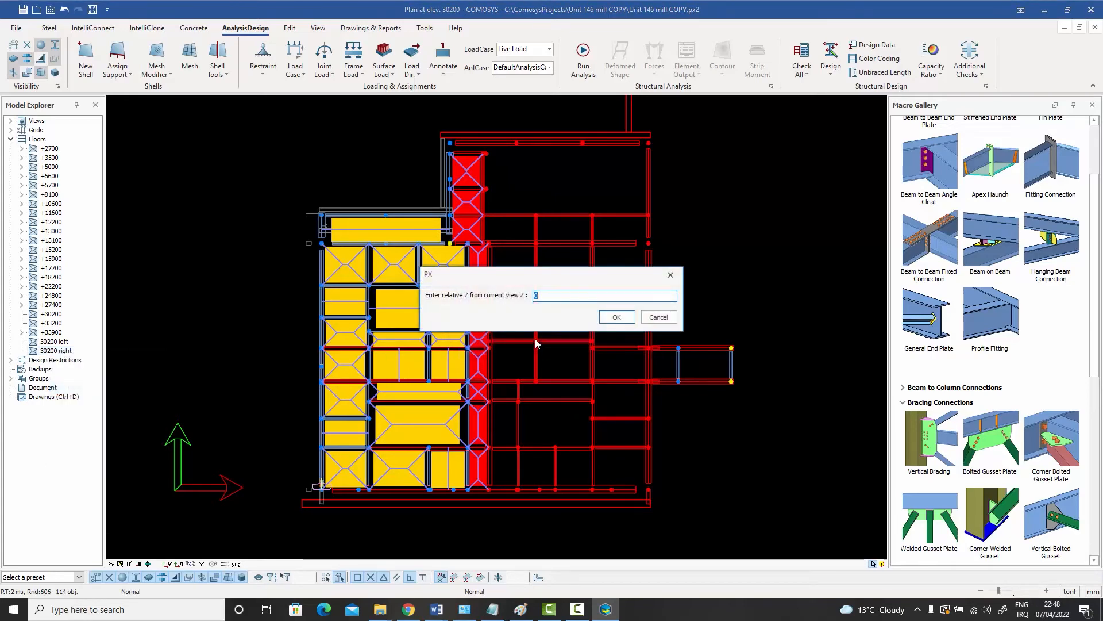
{"action": "left_click", "coordinate": [616, 317]}
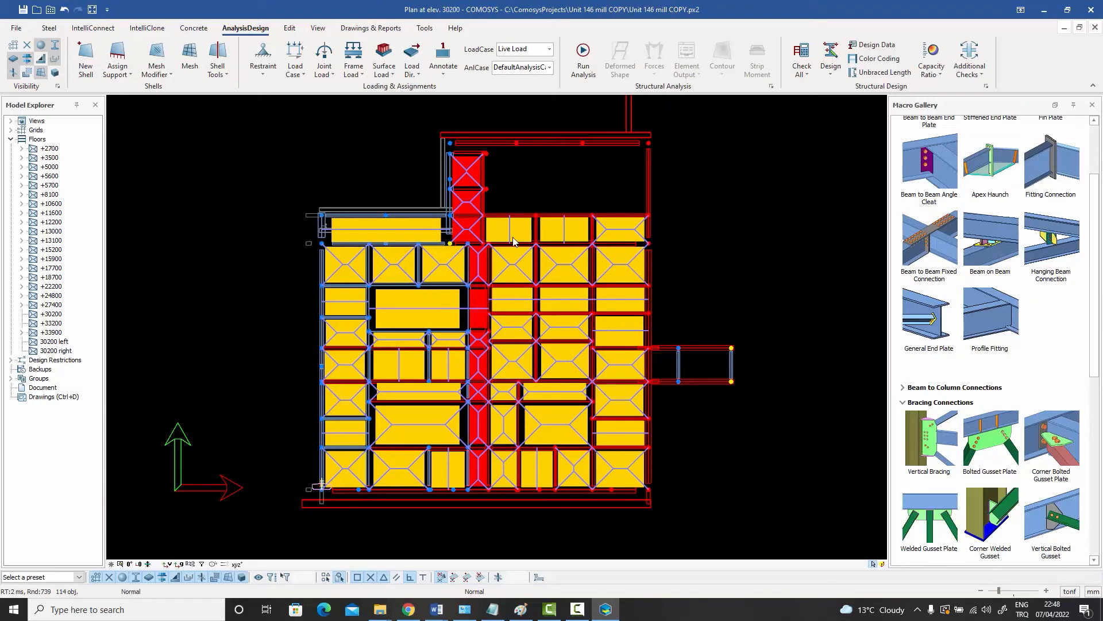
{"action": "left_click", "coordinate": [698, 266]}
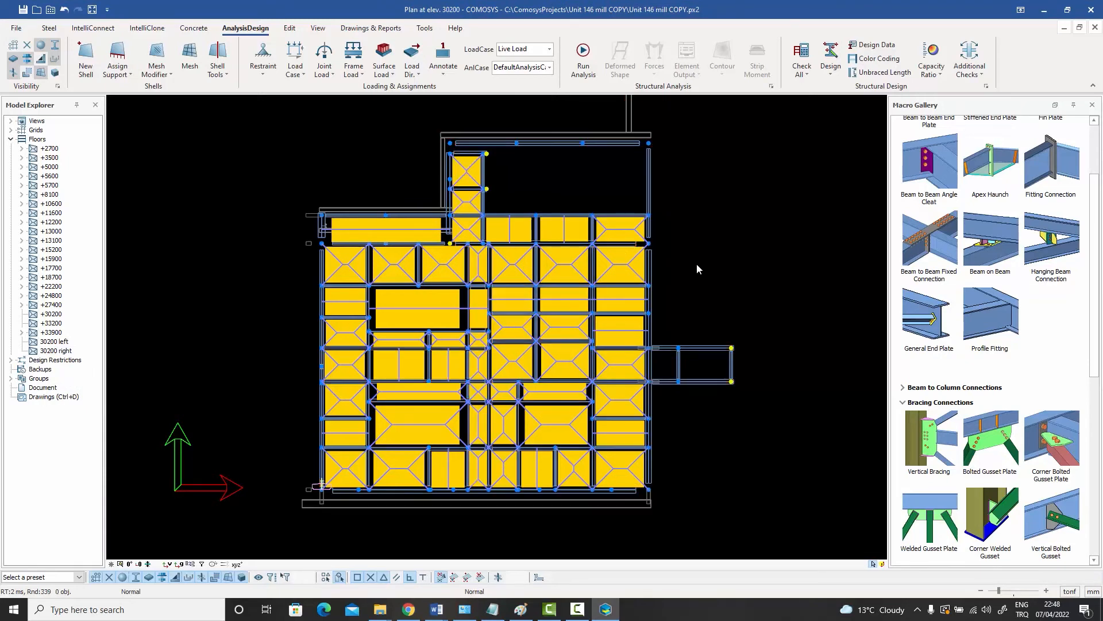
- Start a surface load on floor "30200 left" with load case Live Load and direction Global Z
{"action": "left_click", "coordinate": [52, 341]}
{"action": "right_click", "coordinate": [52, 344]}
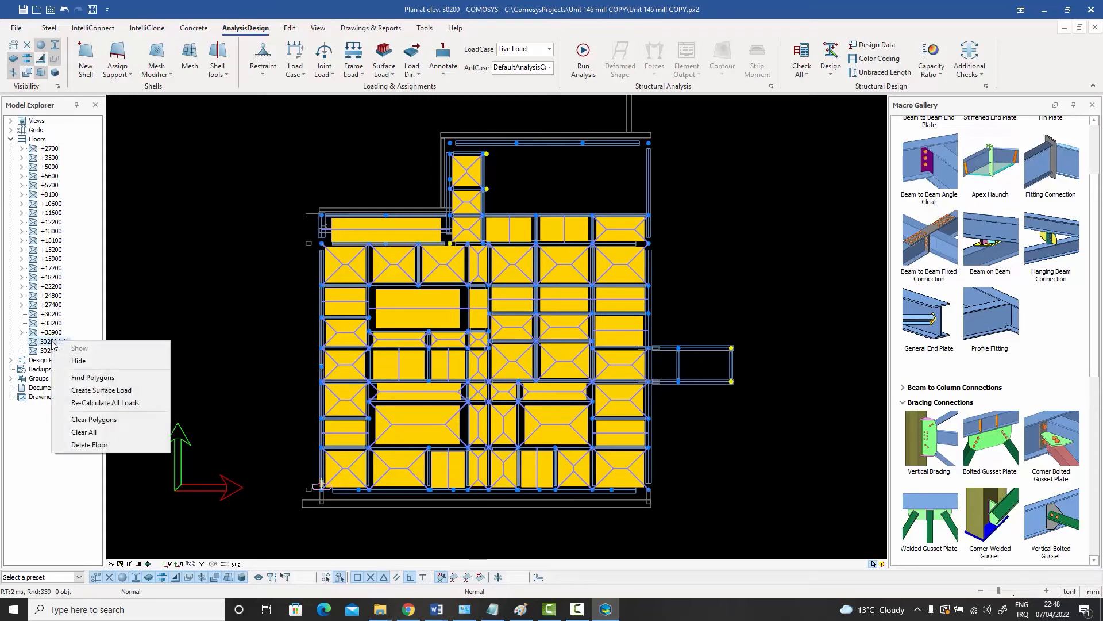
{"action": "left_click", "coordinate": [104, 395]}
{"action": "left_click", "coordinate": [567, 242]}
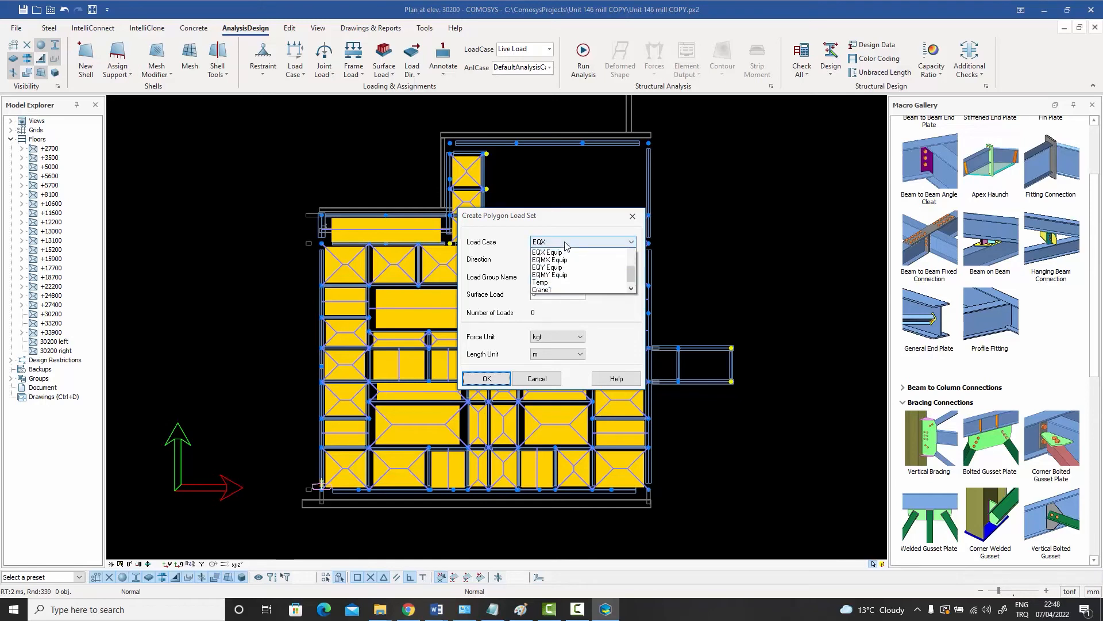
{"action": "scroll", "coordinate": [568, 256], "scroll_direction": "up", "scroll_amount": 3}
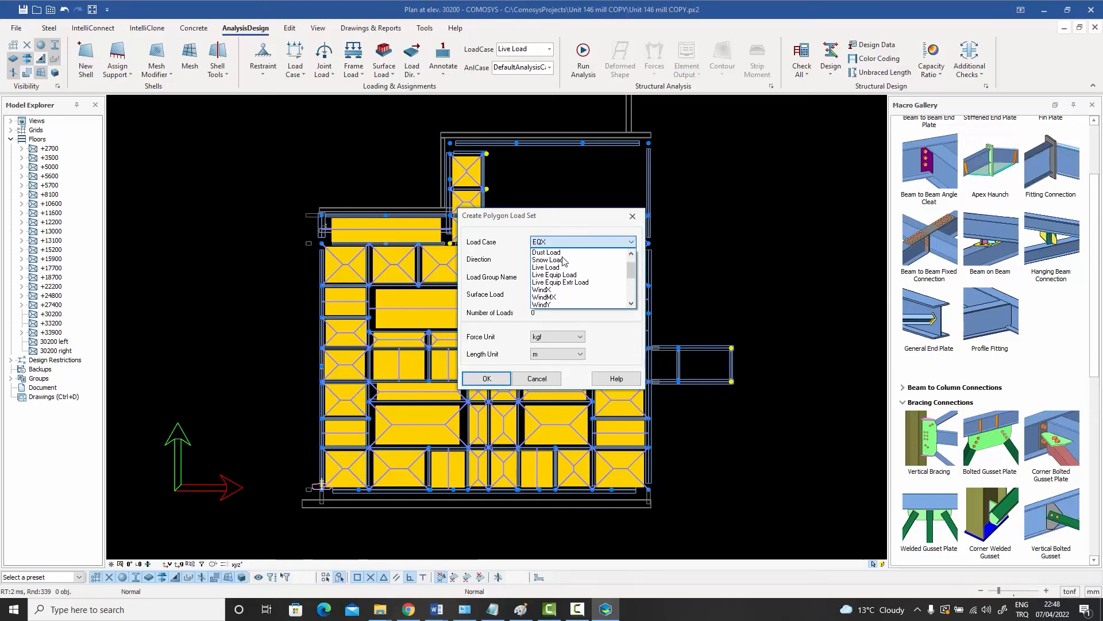
{"action": "left_click", "coordinate": [556, 270]}
{"action": "left_click", "coordinate": [552, 277]}
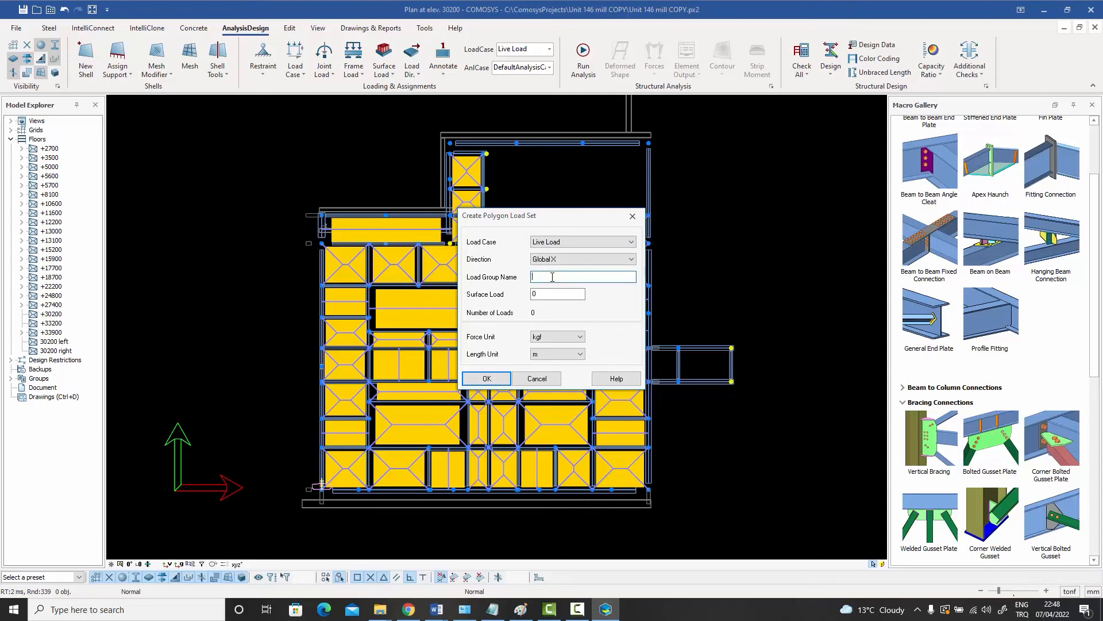
{"action": "left_click", "coordinate": [550, 260]}
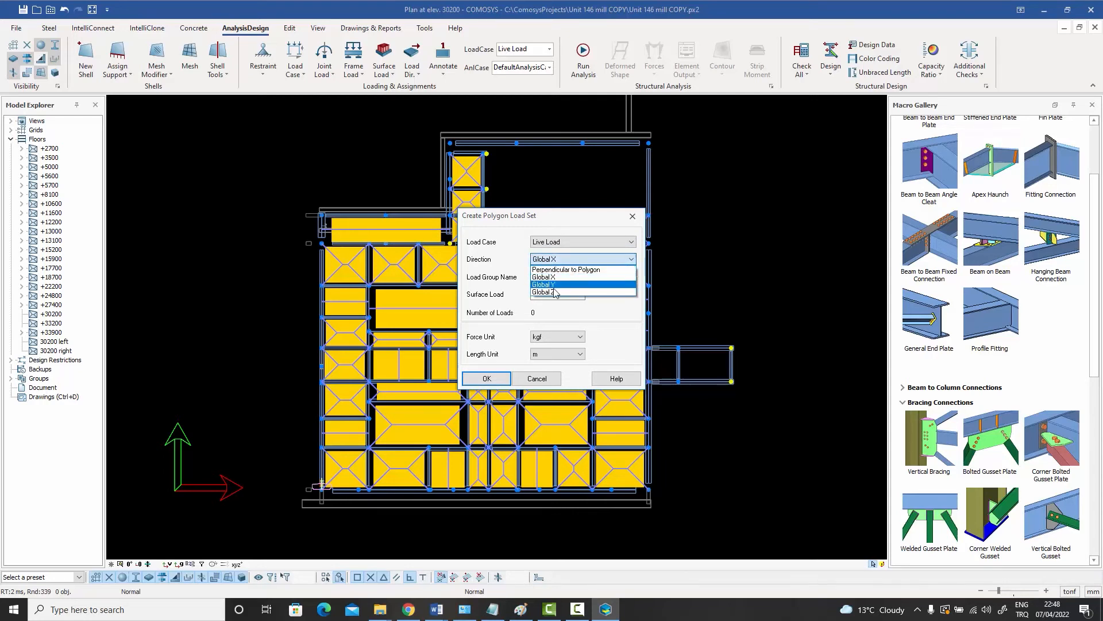
{"action": "left_click", "coordinate": [549, 291]}
- Name the load group "Live 30200 left", set its surface load to -500 in kgf and m, and create the load
{"action": "left_click", "coordinate": [549, 278]}
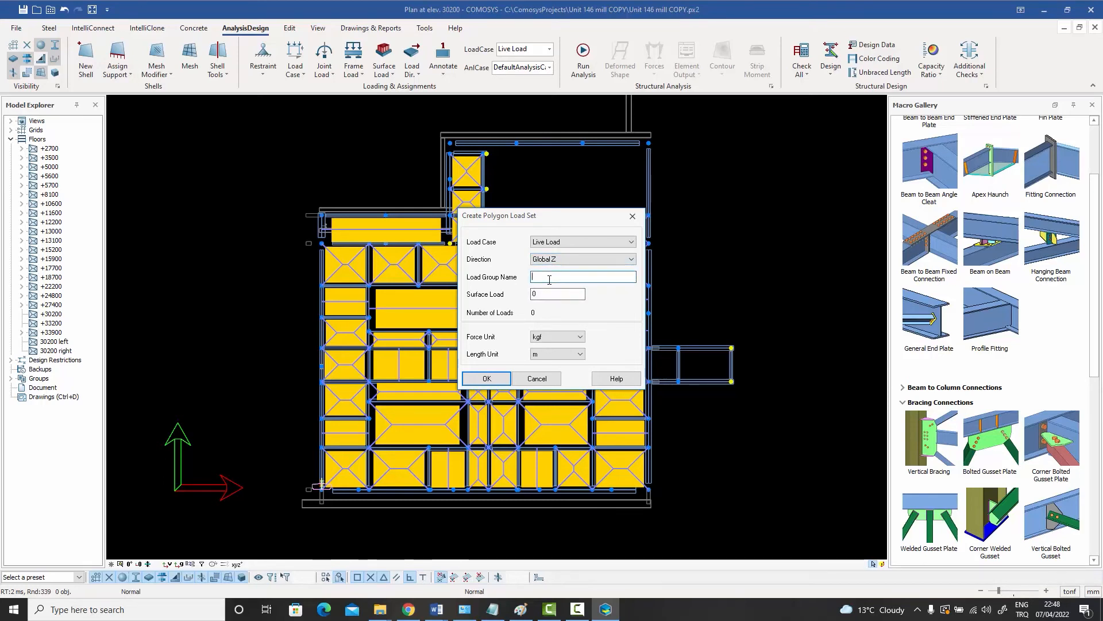
{"action": "type", "text": "Live 30200"}
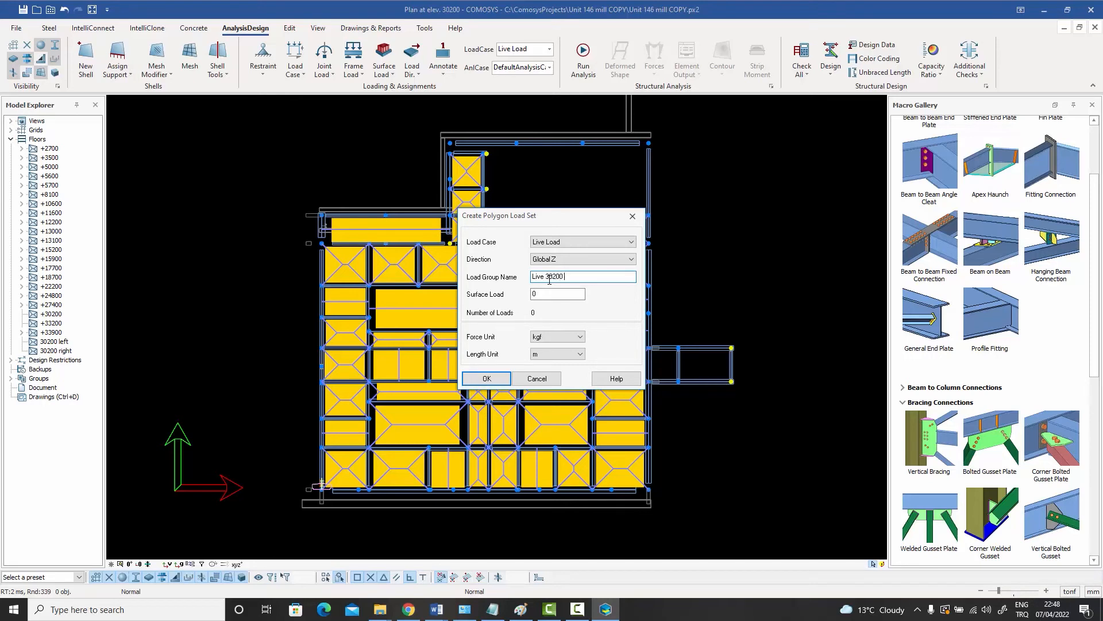
{"action": "type", "text": " left"}
{"action": "left_click", "coordinate": [553, 294]}
{"action": "double_click", "coordinate": [533, 294]}
{"action": "type", "text": "-500"}
{"action": "left_click", "coordinate": [486, 379]}
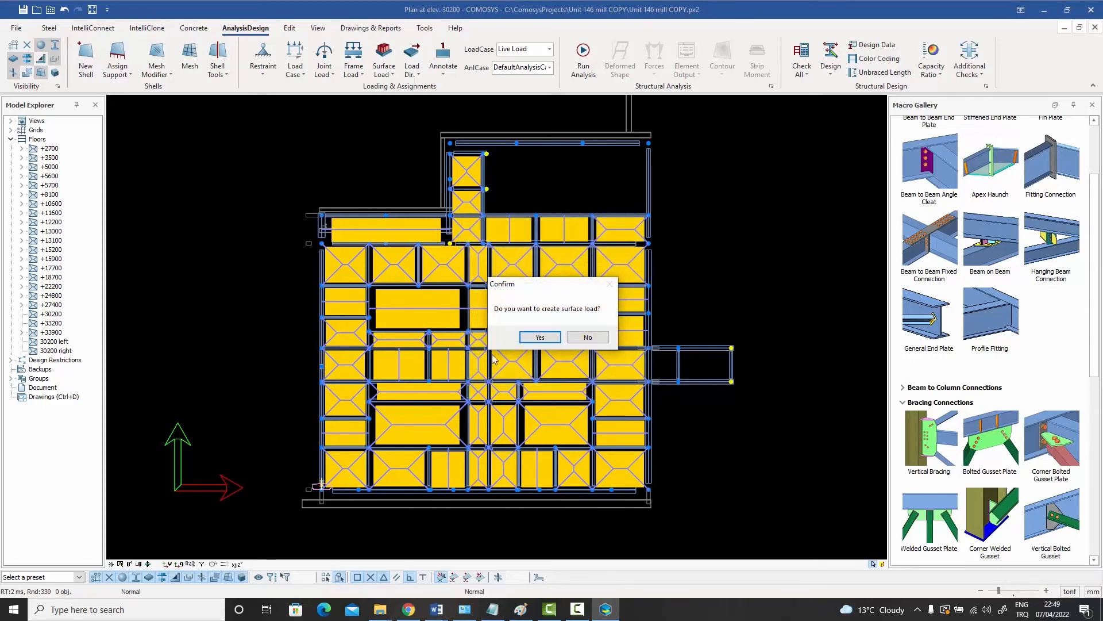
{"action": "left_click", "coordinate": [540, 339]}
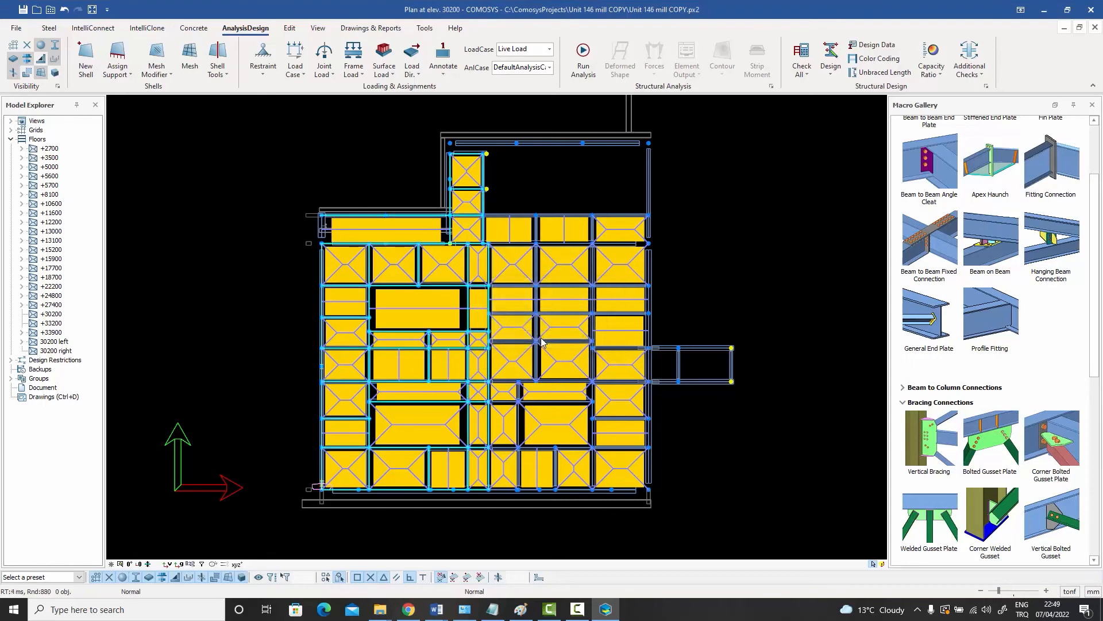
- Examine the live load on the left half's beams in 3D with the load symbols enlarged
{"action": "middle_click_drag", "start_coordinate": [550, 395], "coordinate": [555, 368]}
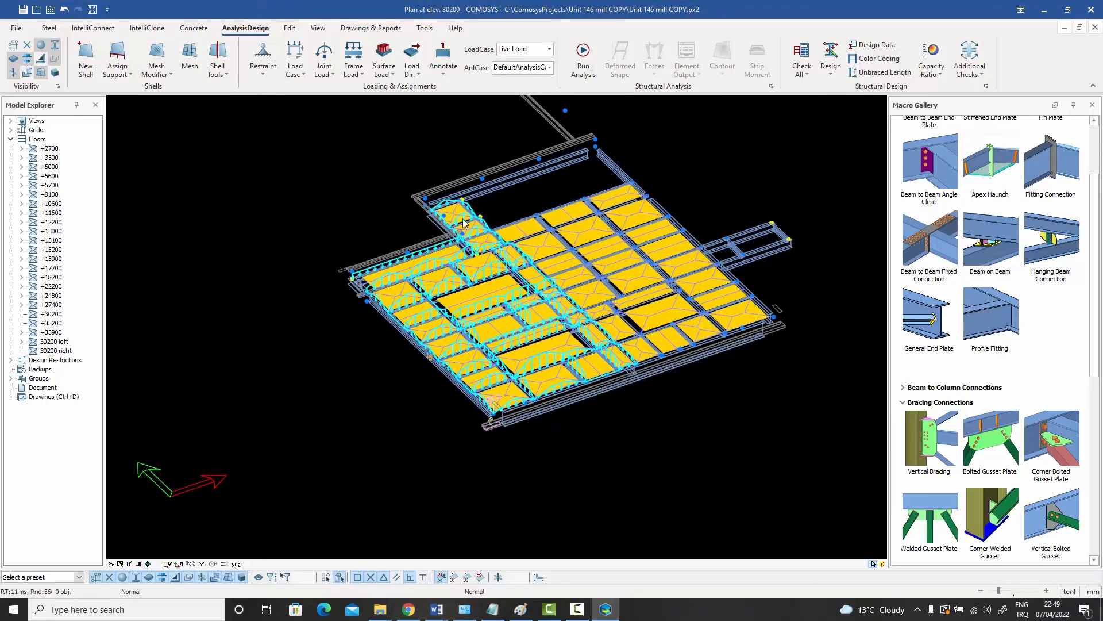
{"action": "scroll", "coordinate": [640, 325], "scroll_direction": "up", "scroll_amount": 2}
{"action": "scroll", "coordinate": [640, 325], "scroll_direction": "up", "scroll_amount": 2}
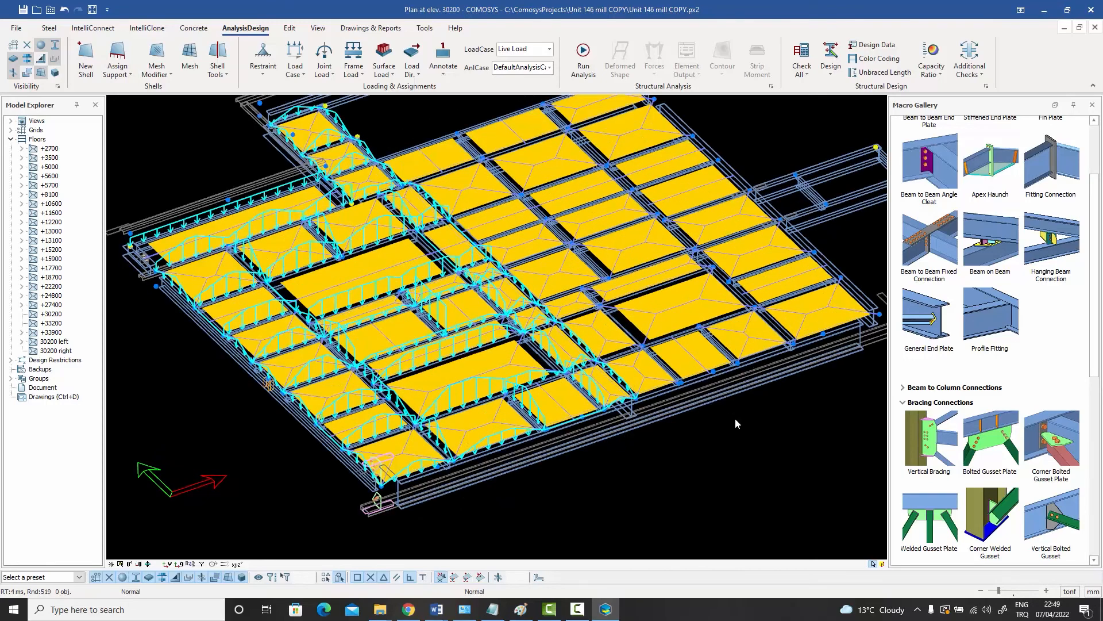
{"action": "left_click_drag", "start_coordinate": [998, 592], "coordinate": [1009, 592]}
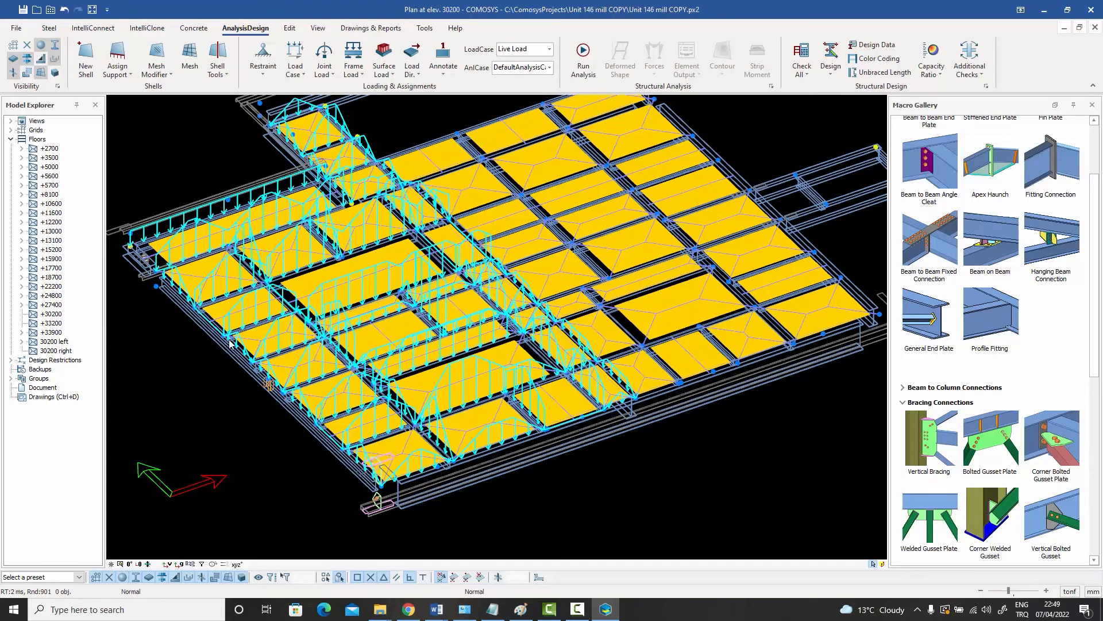
- Create a Live Load surface load of -250 in kgf and m on floor "30200 right", named "Live load 30200 right"
{"action": "right_click", "coordinate": [51, 352]}
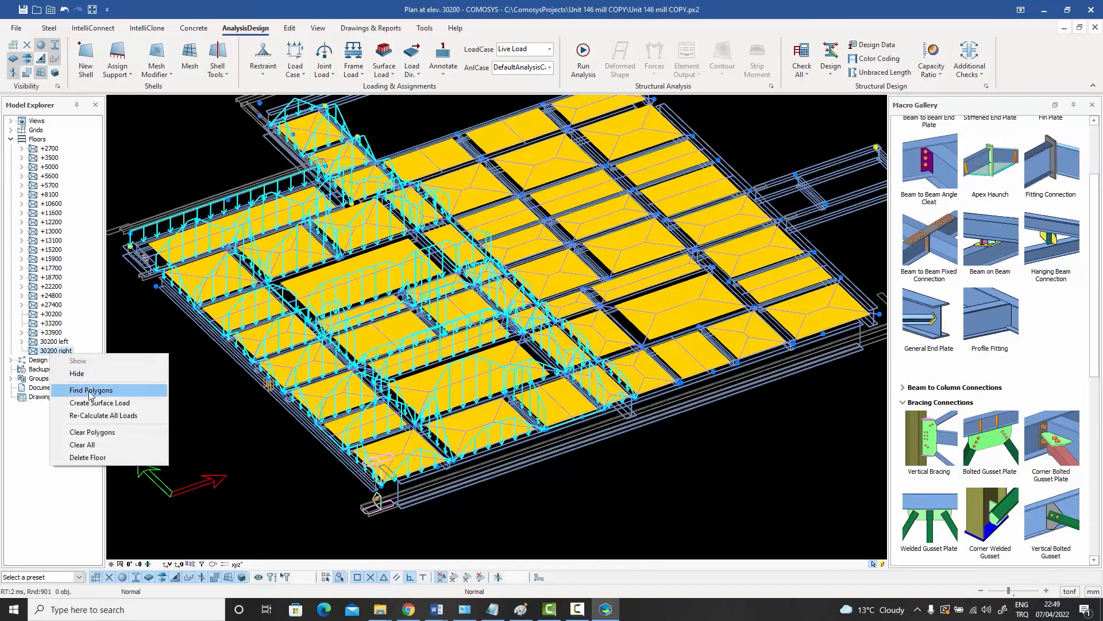
{"action": "left_click", "coordinate": [90, 405]}
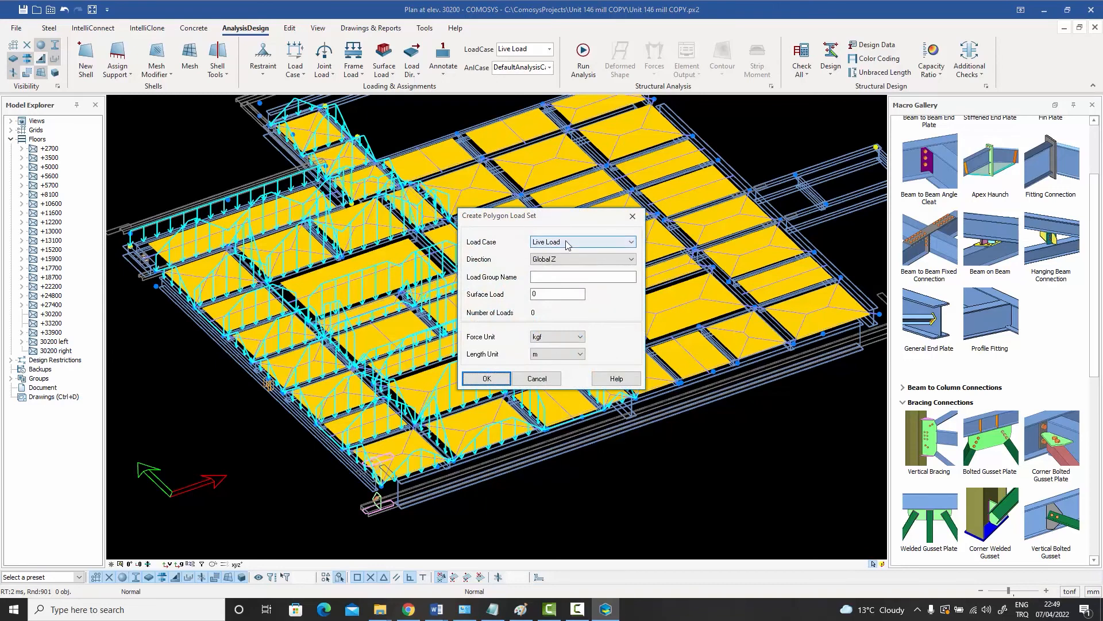
{"action": "left_click", "coordinate": [582, 279]}
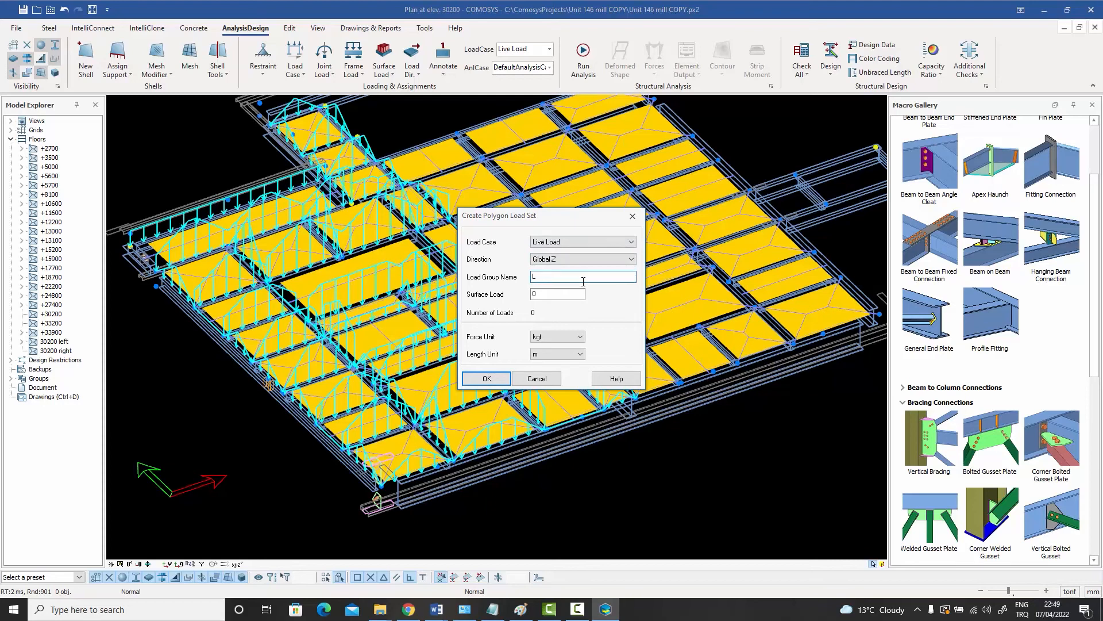
{"action": "type", "text": "Live load 30200 right"}
{"action": "key", "text": "Tab"}
{"action": "type", "text": "-"}
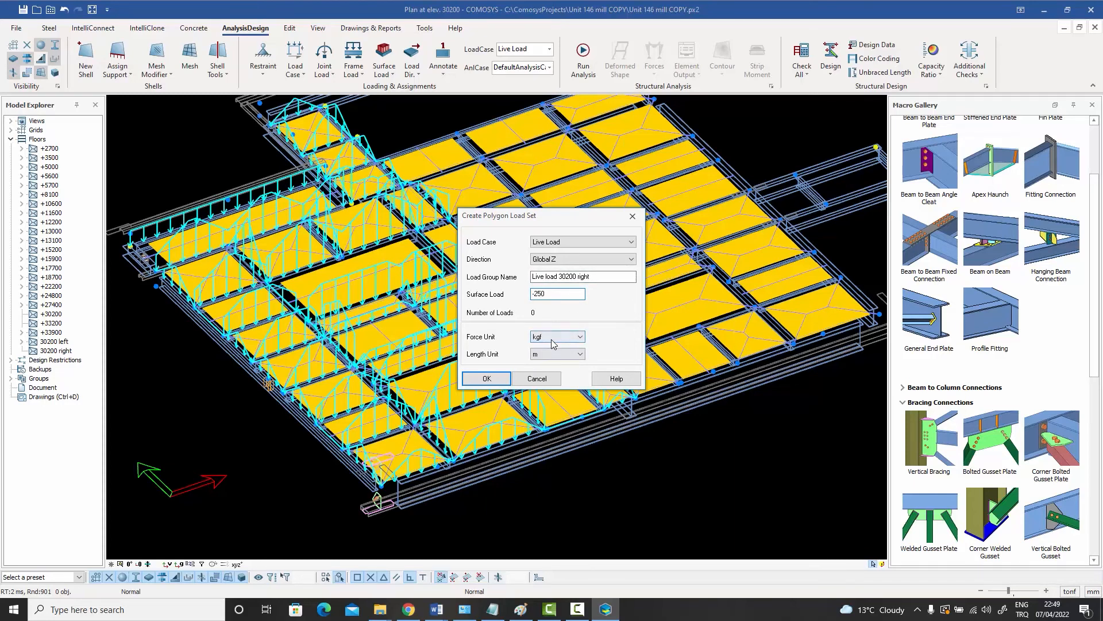
{"action": "left_click", "coordinate": [486, 379]}
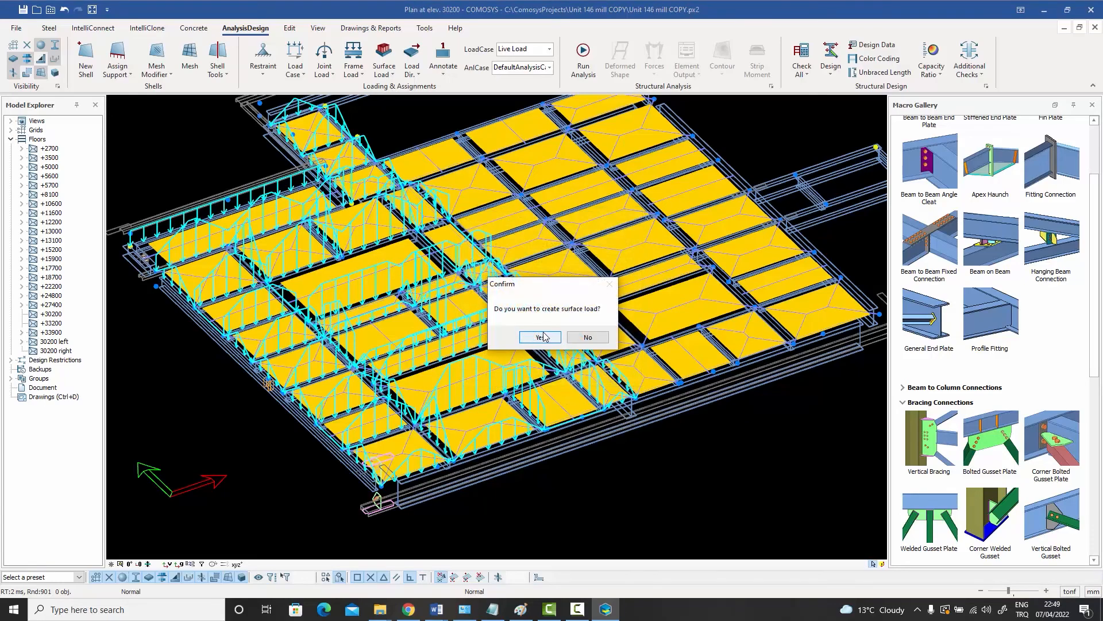
{"action": "left_click", "coordinate": [540, 337]}
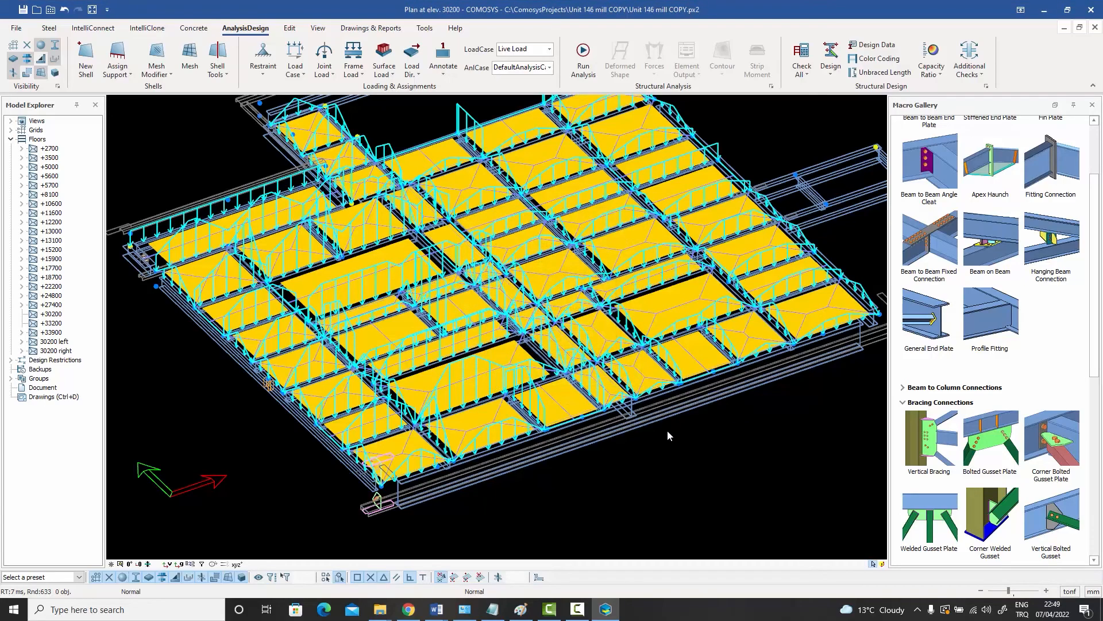
- Review the settings of the "Live 30200 left" load group under floor "30200 left" and close them without changes
{"action": "mouse_move", "coordinate": [667, 430]}
{"action": "middle_mouse_down"}
{"action": "mouse_move", "coordinate": [643, 437]}
{"action": "mouse_move", "coordinate": [668, 426]}
{"action": "mouse_move", "coordinate": [663, 404]}
{"action": "middle_mouse_up"}
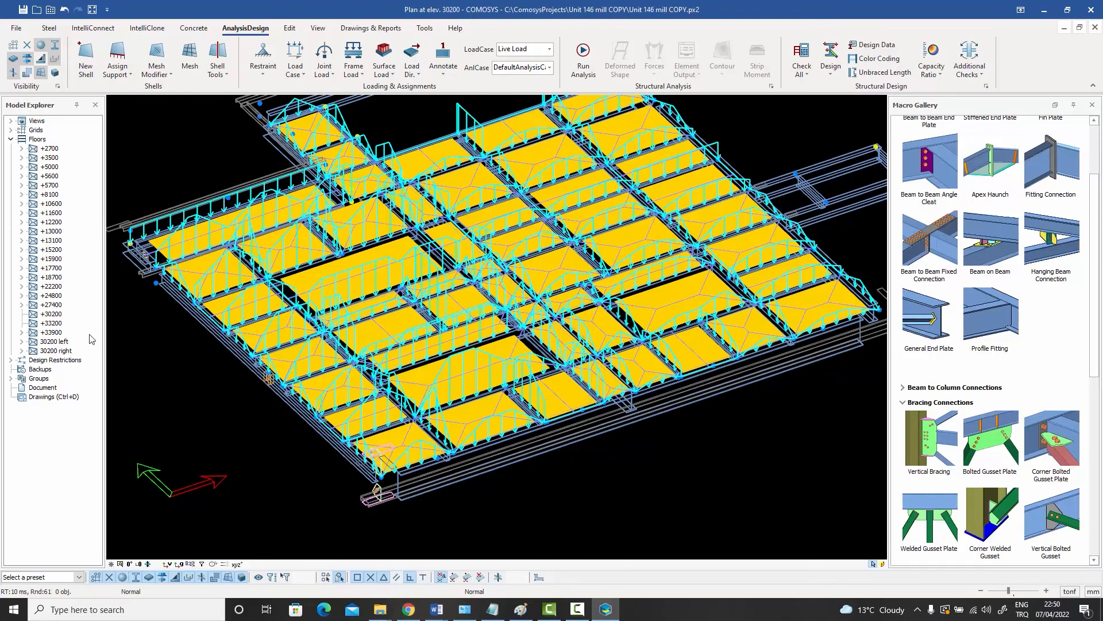
{"action": "right_click", "coordinate": [50, 343]}
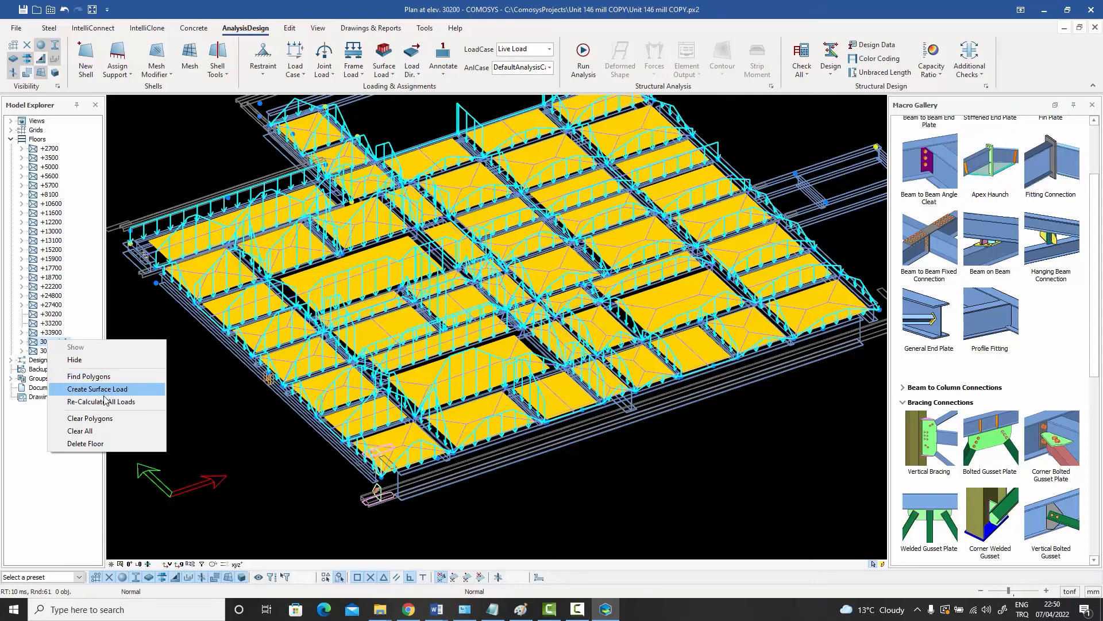
{"action": "left_click", "coordinate": [58, 317]}
{"action": "left_click", "coordinate": [22, 342]}
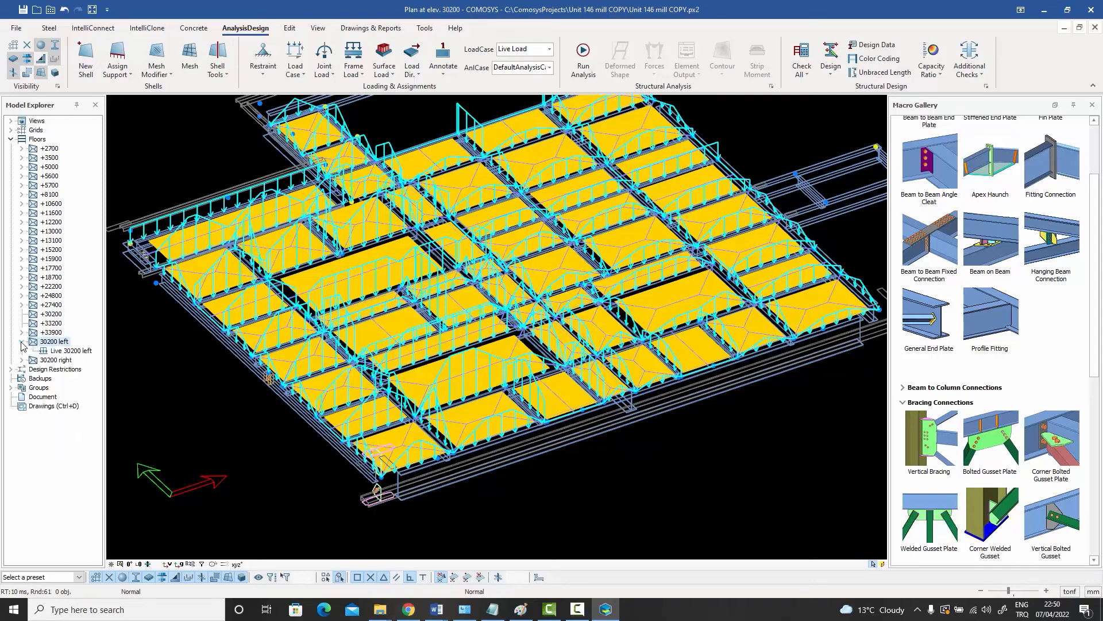
{"action": "right_click", "coordinate": [84, 352]}
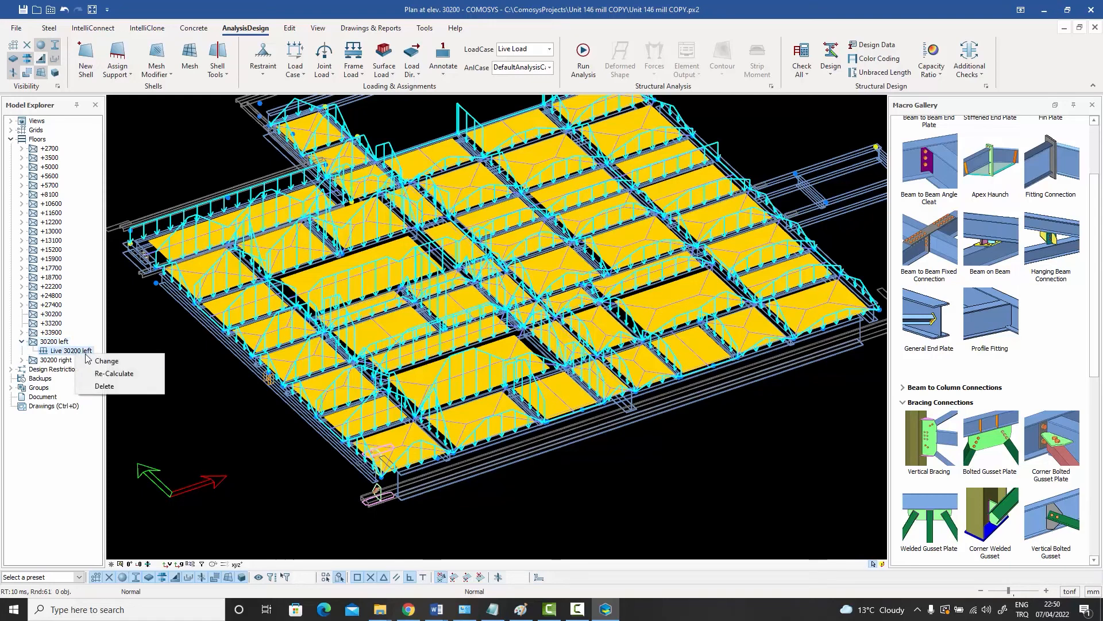
{"action": "left_click", "coordinate": [104, 362]}
{"action": "left_click", "coordinate": [540, 294]}
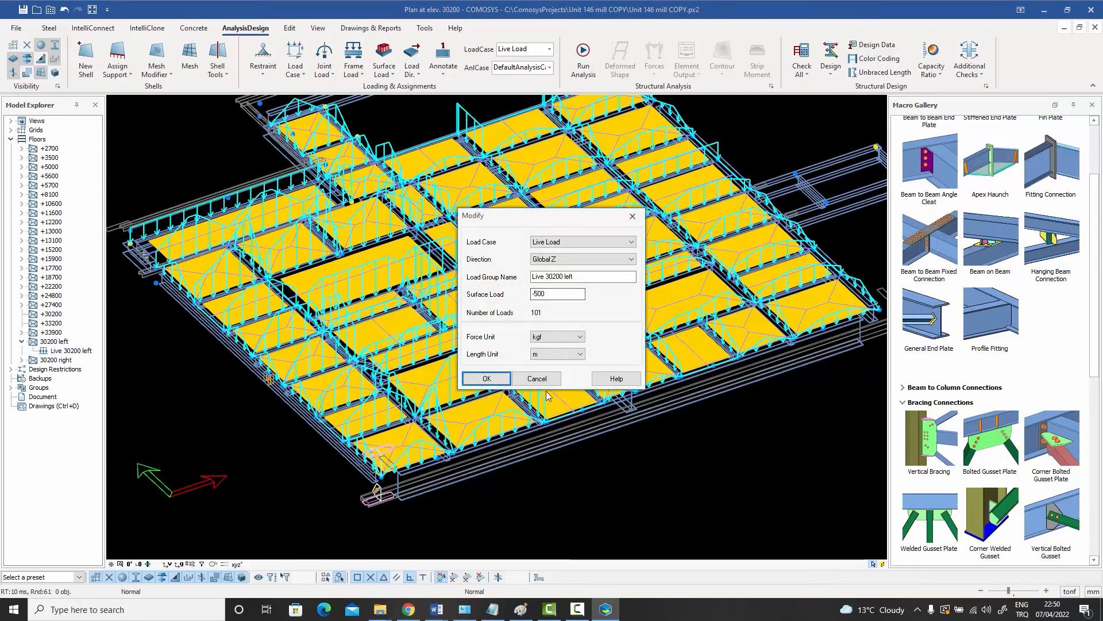
{"action": "left_click", "coordinate": [537, 379]}
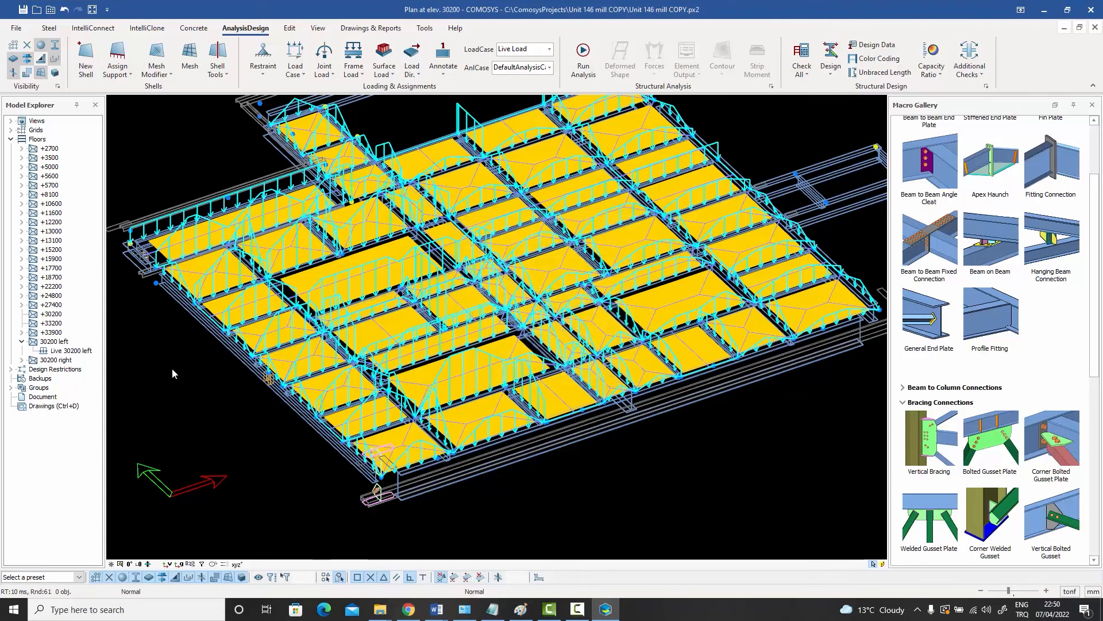
- Review the settings of the "Live load 30200 right" load group under floor "30200 right" and close them without changes
{"action": "left_click", "coordinate": [21, 360]}
{"action": "right_click", "coordinate": [70, 370]}
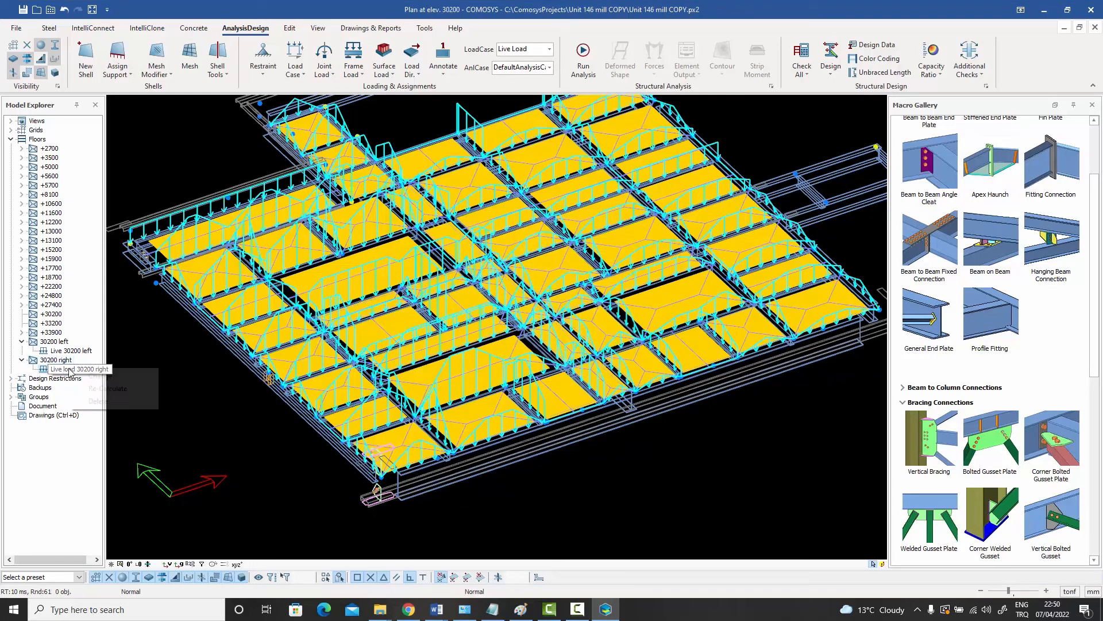
{"action": "left_click", "coordinate": [94, 377]}
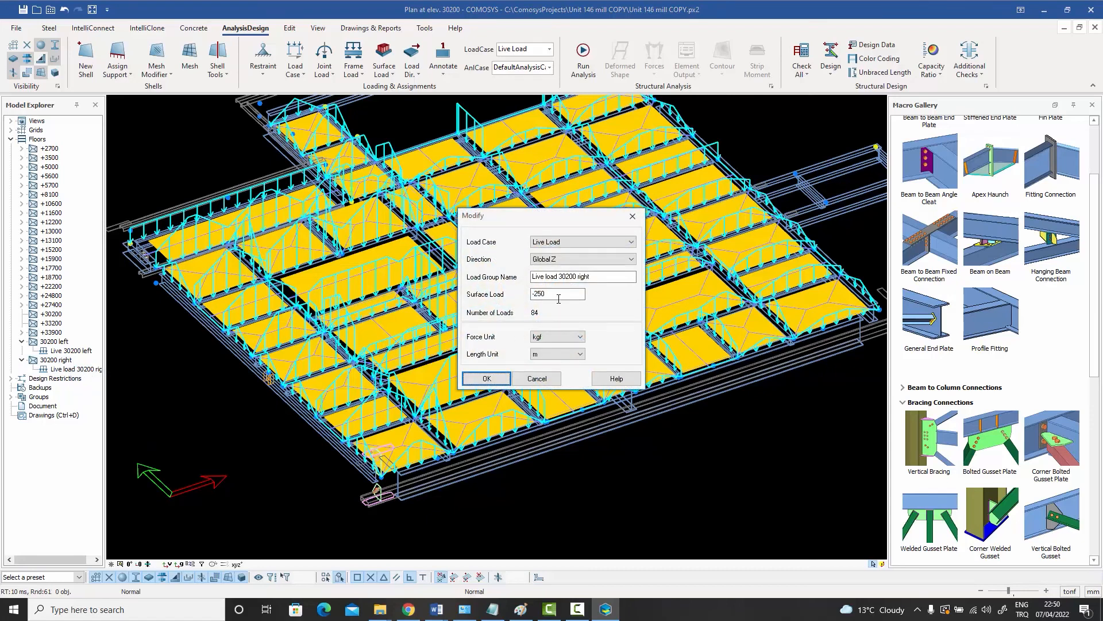
{"action": "left_click", "coordinate": [542, 381]}
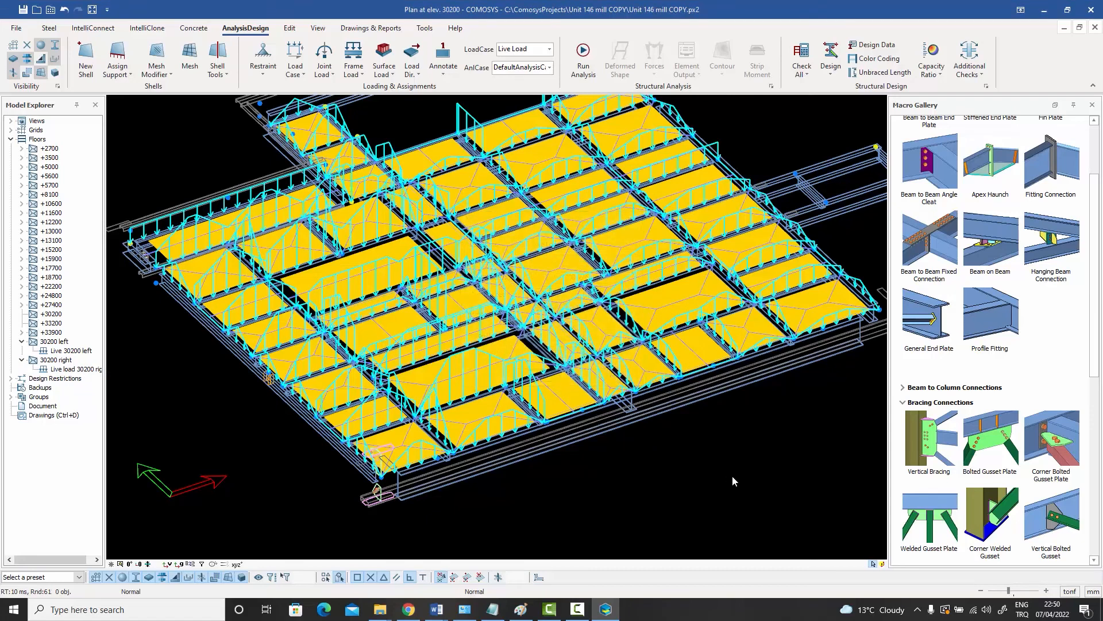
- Reduce the drawing scale of the load symbols and examine the live loads on both floor halves from the side and in 3D
{"action": "left_click_drag", "start_coordinate": [1009, 591], "coordinate": [993, 591]}
{"action": "middle_click_drag", "start_coordinate": [770, 504], "coordinate": [776, 411]}
{"action": "middle_click_drag", "start_coordinate": [517, 320], "coordinate": [577, 426]}
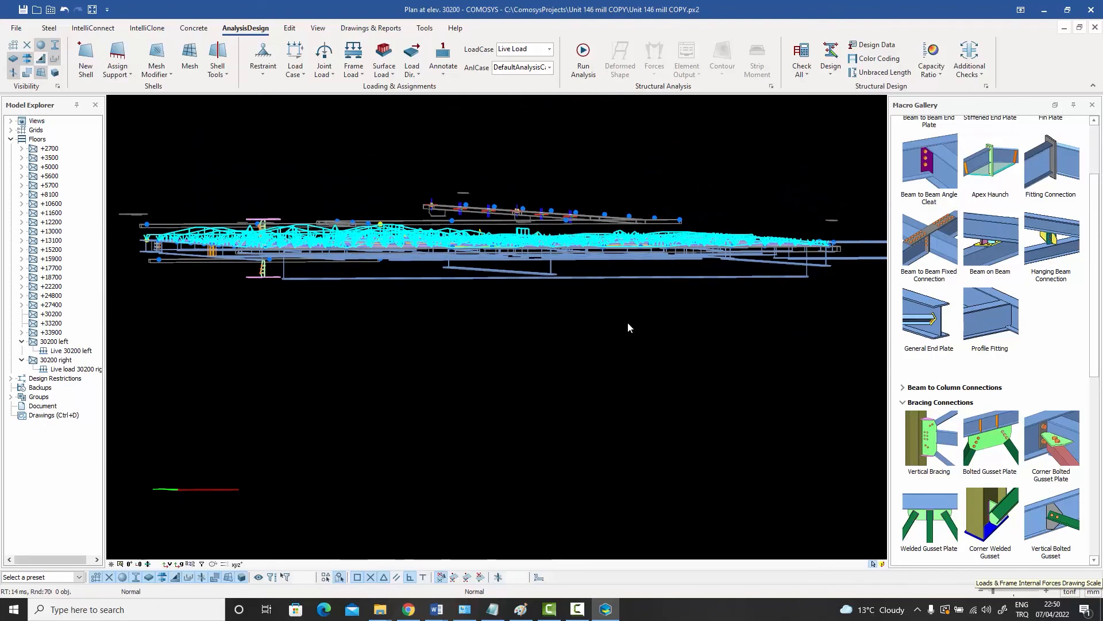
{"action": "middle_click_drag", "start_coordinate": [628, 323], "coordinate": [576, 300]}
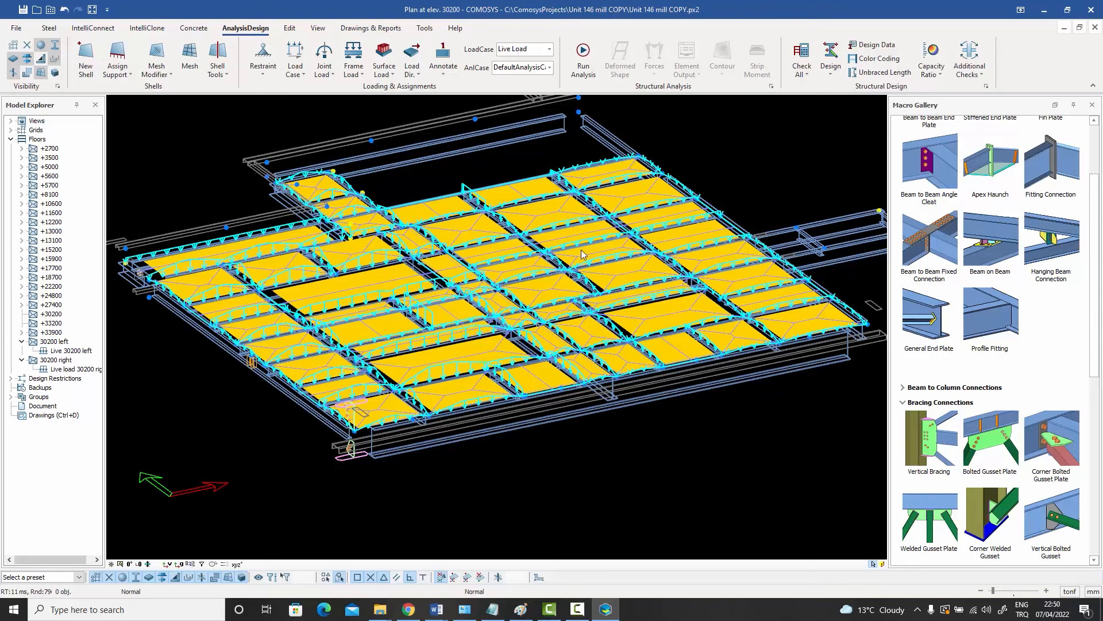
{"action": "left_click", "coordinate": [614, 275]}
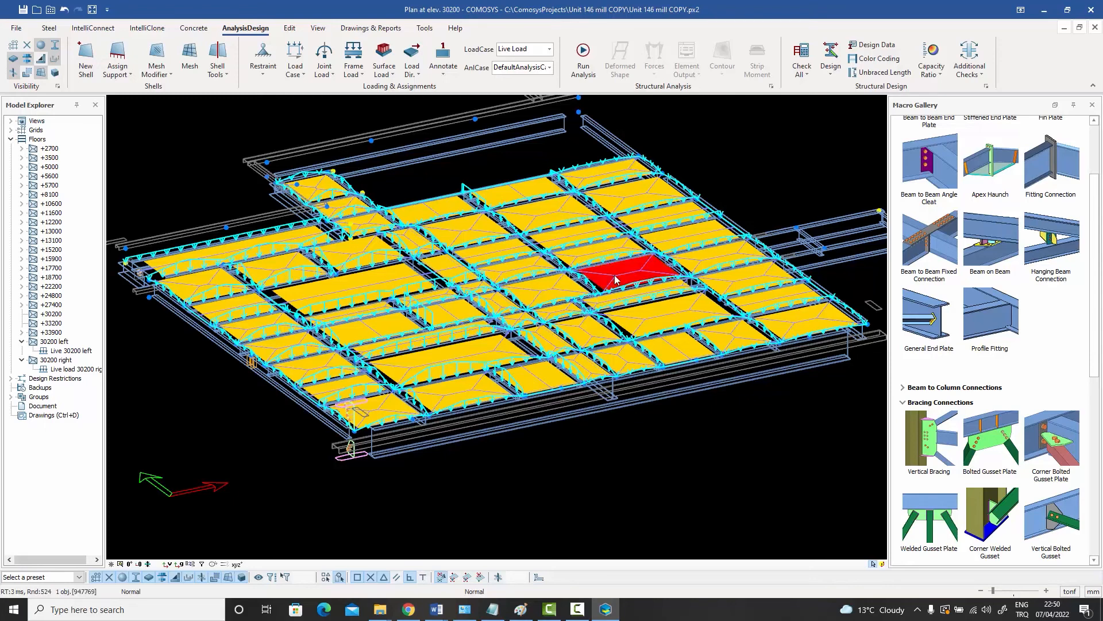
{"action": "left_click", "coordinate": [333, 287]}
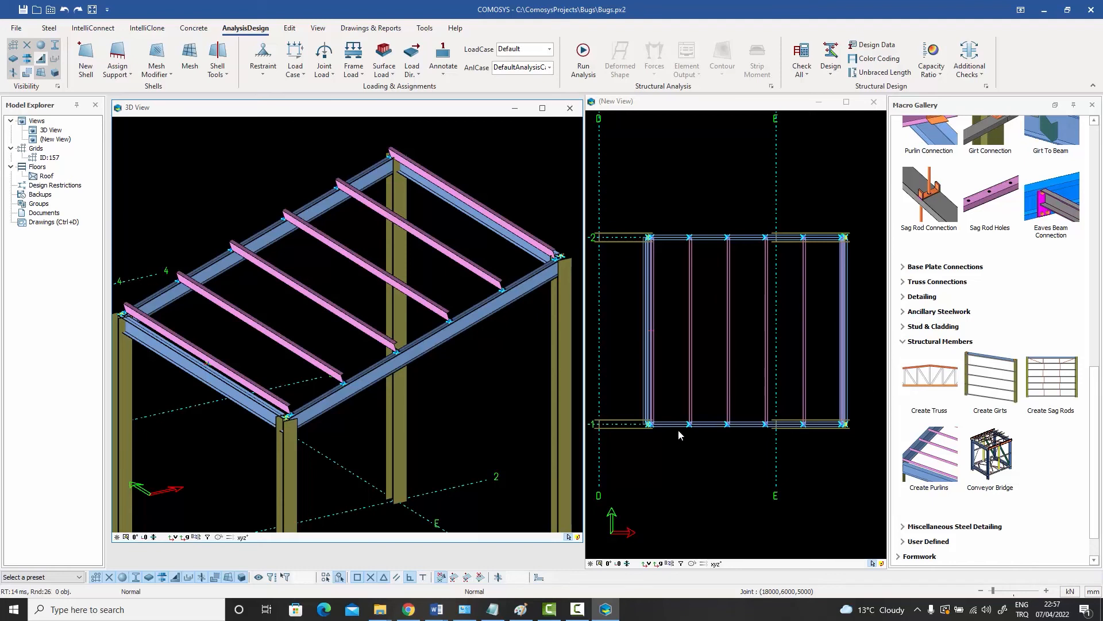
- Find the polygons of the Roof floor from the plan view, using a relative Z of 0
{"action": "left_click", "coordinate": [678, 111]}
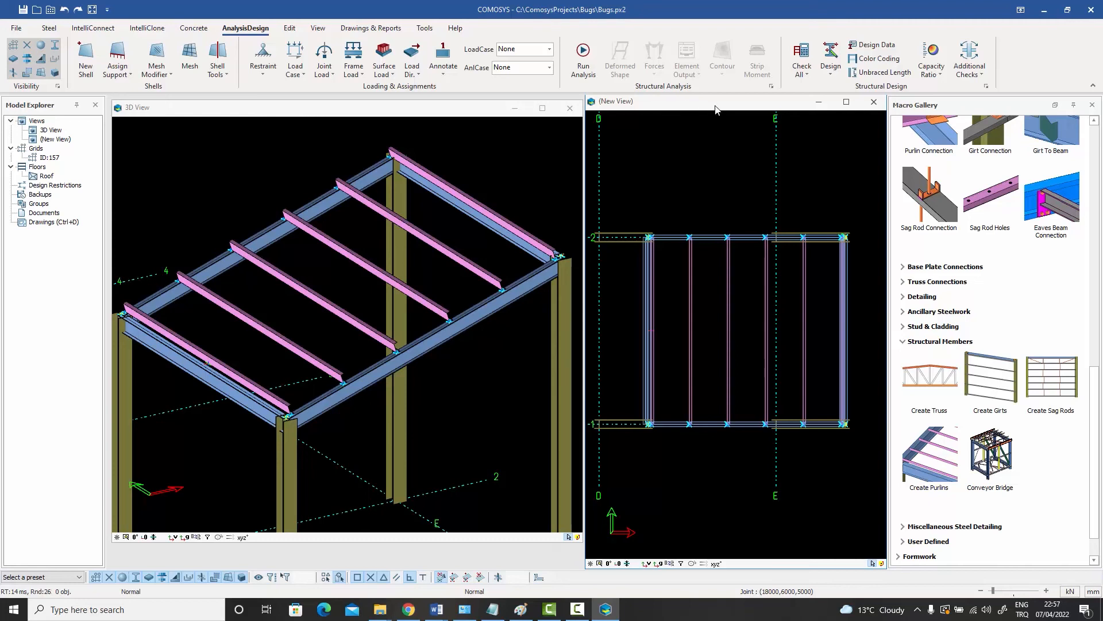
{"action": "left_click", "coordinate": [45, 179]}
{"action": "right_click", "coordinate": [44, 179]}
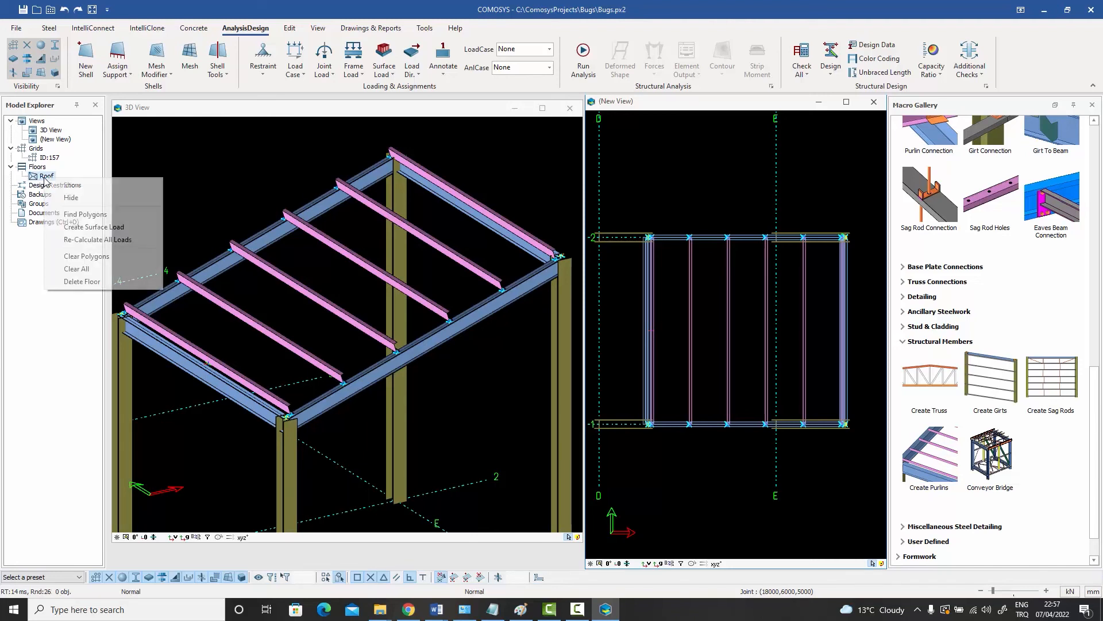
{"action": "left_click", "coordinate": [84, 214]}
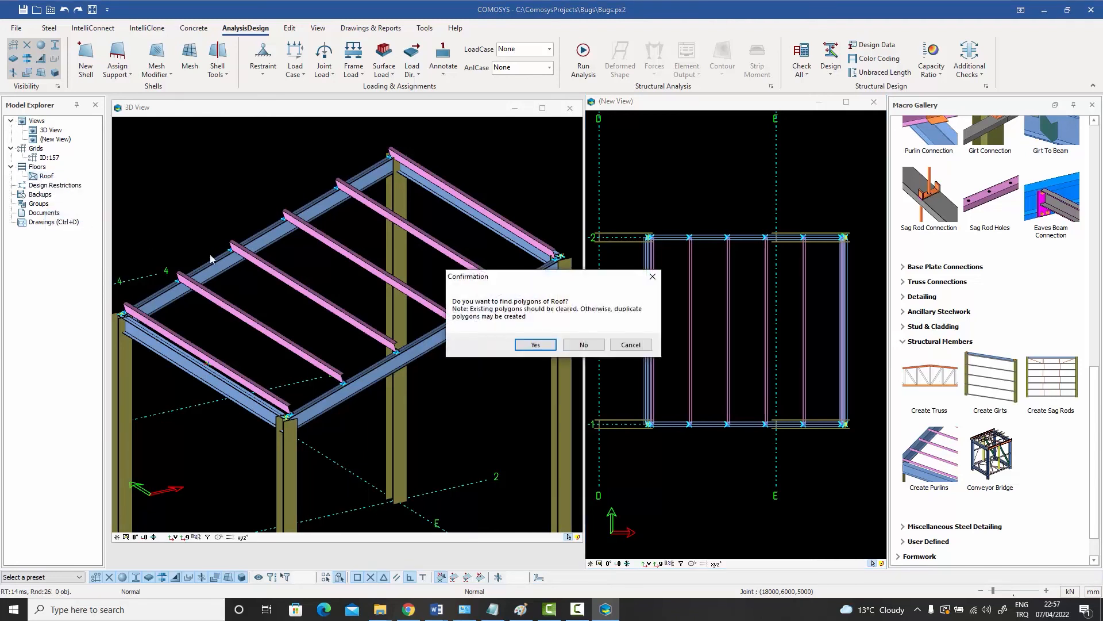
{"action": "left_click", "coordinate": [528, 346]}
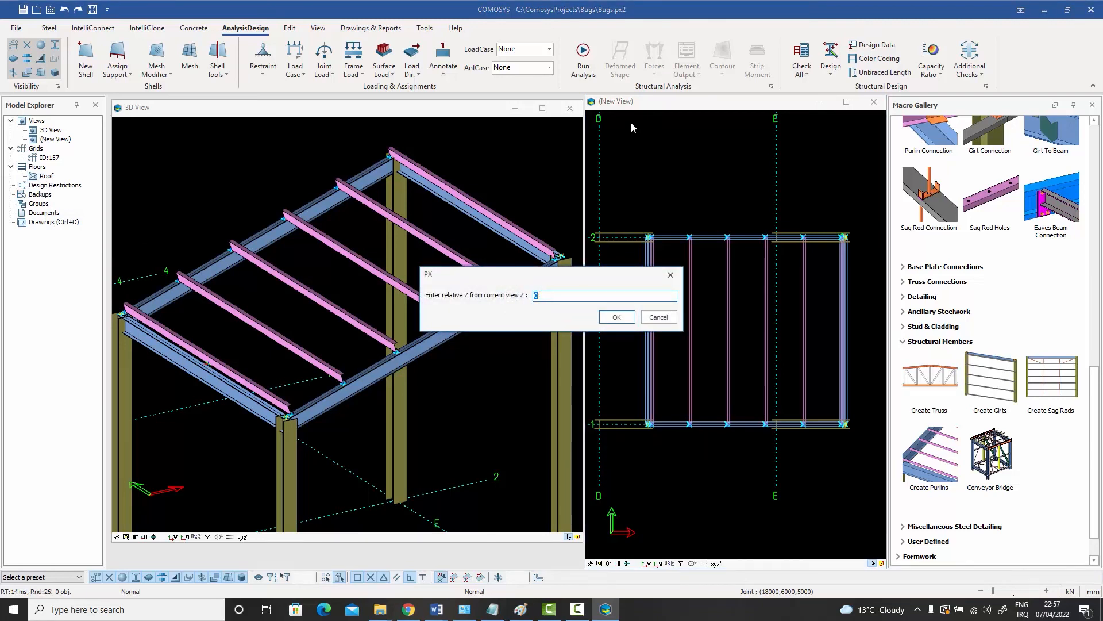
{"action": "left_click", "coordinate": [613, 320]}
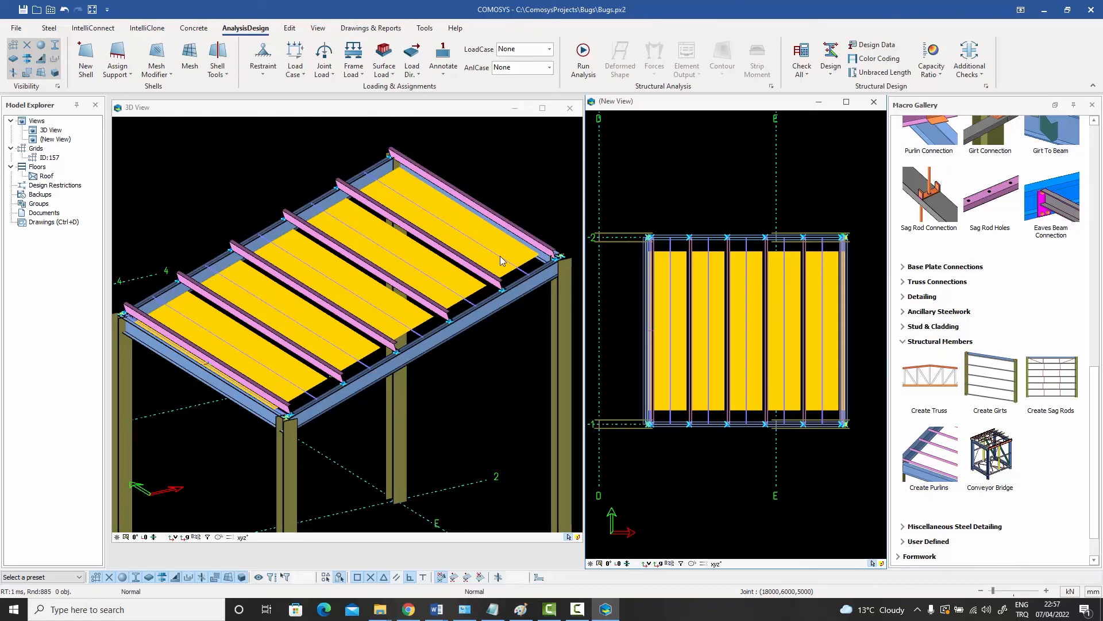
- Create a Default load case surface load named "Roof wind load" on the Roof floor, 100 in kgf and m, directed perpendicular to the polygons
{"action": "left_click", "coordinate": [46, 176]}
{"action": "right_click", "coordinate": [44, 180]}
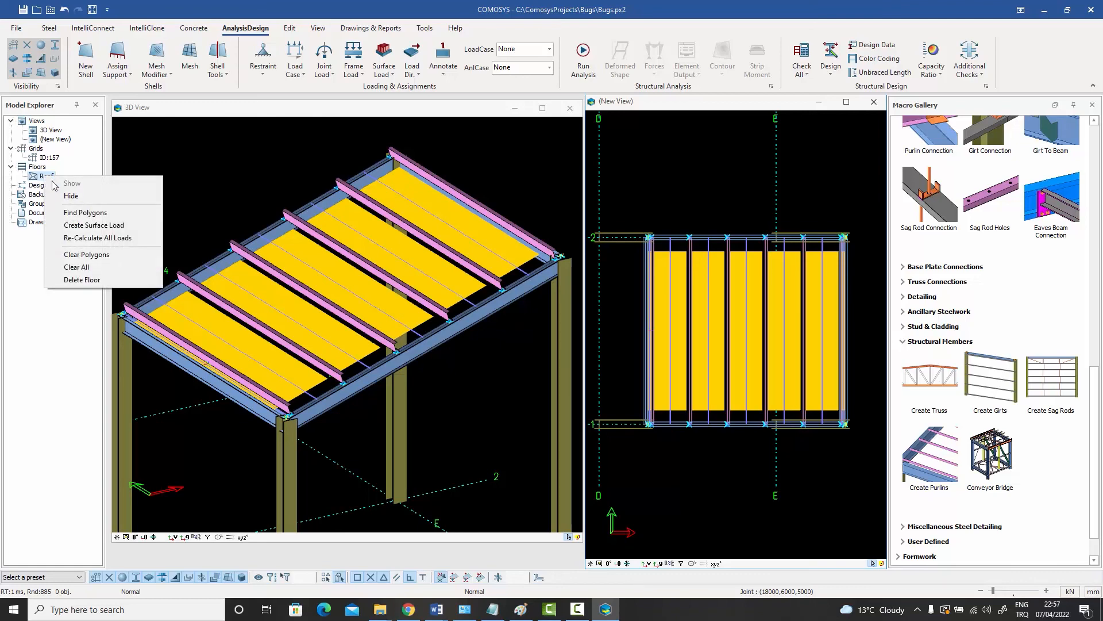
{"action": "left_click", "coordinate": [83, 225]}
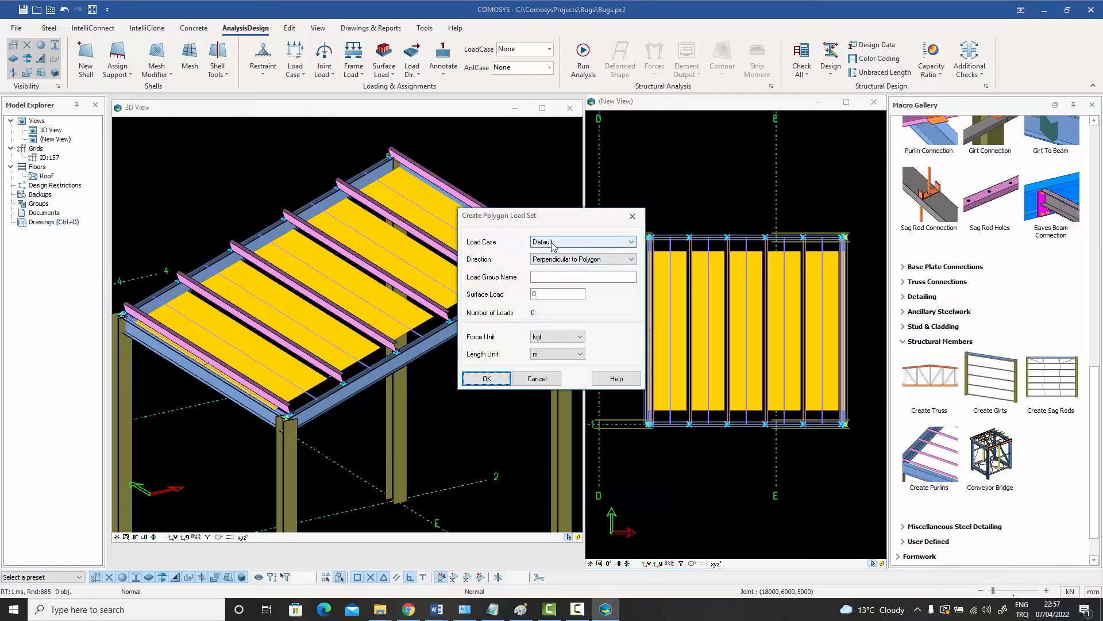
{"action": "left_click", "coordinate": [546, 261]}
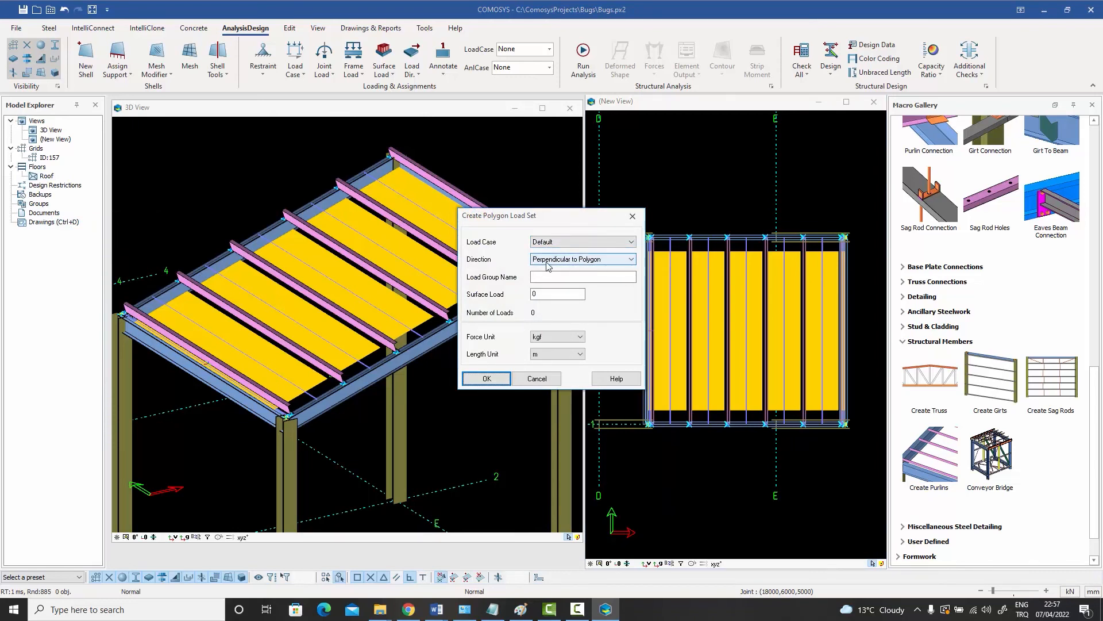
{"action": "left_click", "coordinate": [592, 262]}
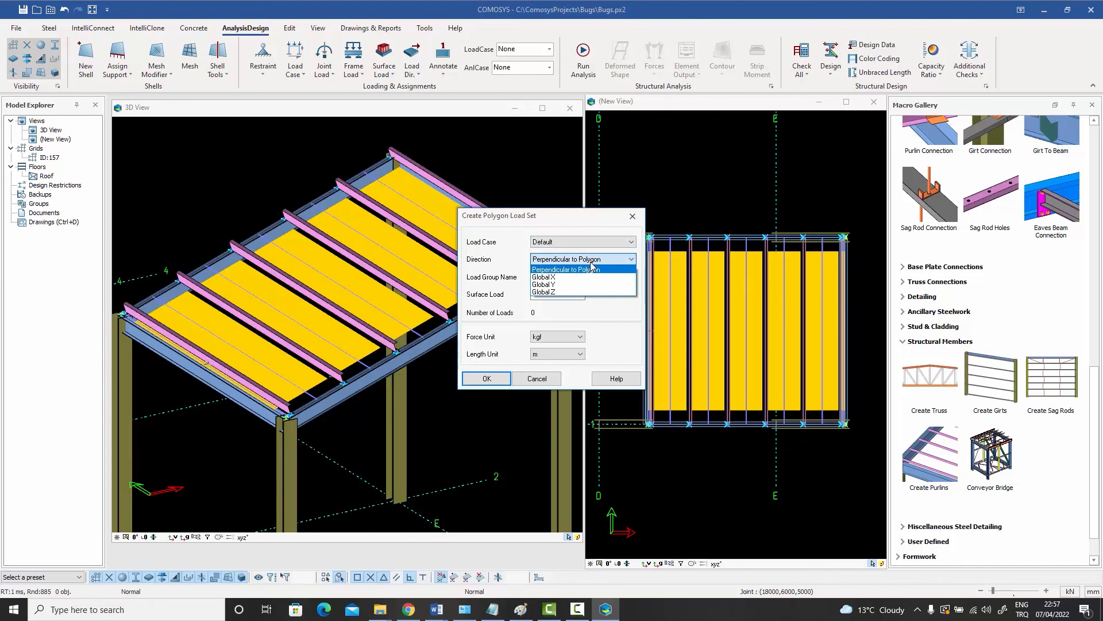
{"action": "left_click", "coordinate": [591, 268]}
{"action": "left_click", "coordinate": [564, 278]}
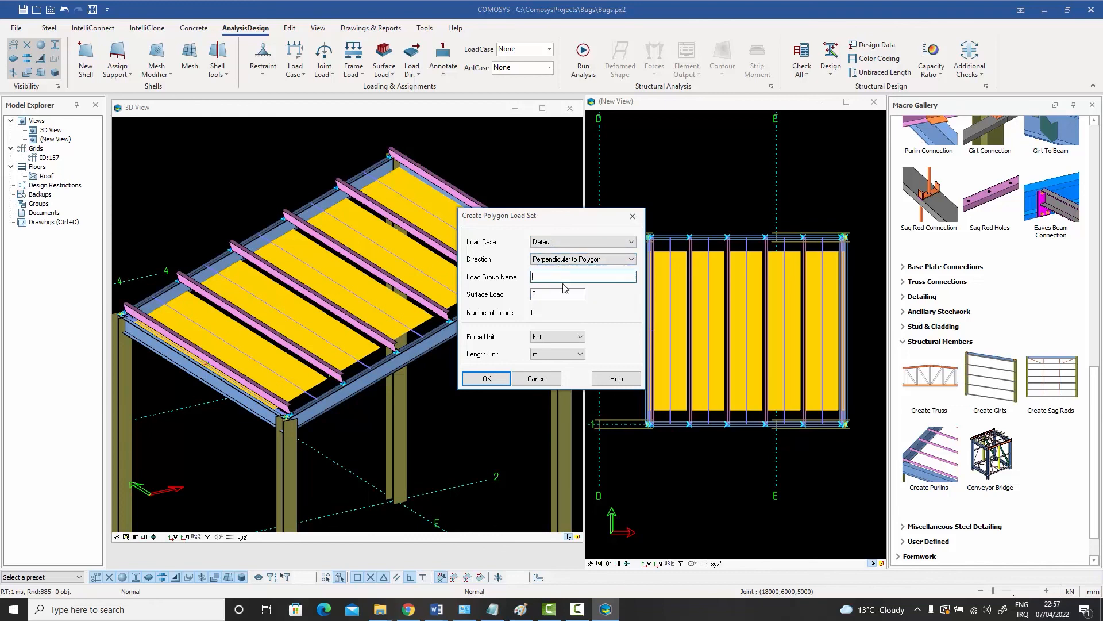
{"action": "type", "text": "Roof wind load"}
{"action": "key", "text": "Tab"}
{"action": "type", "text": "100"}
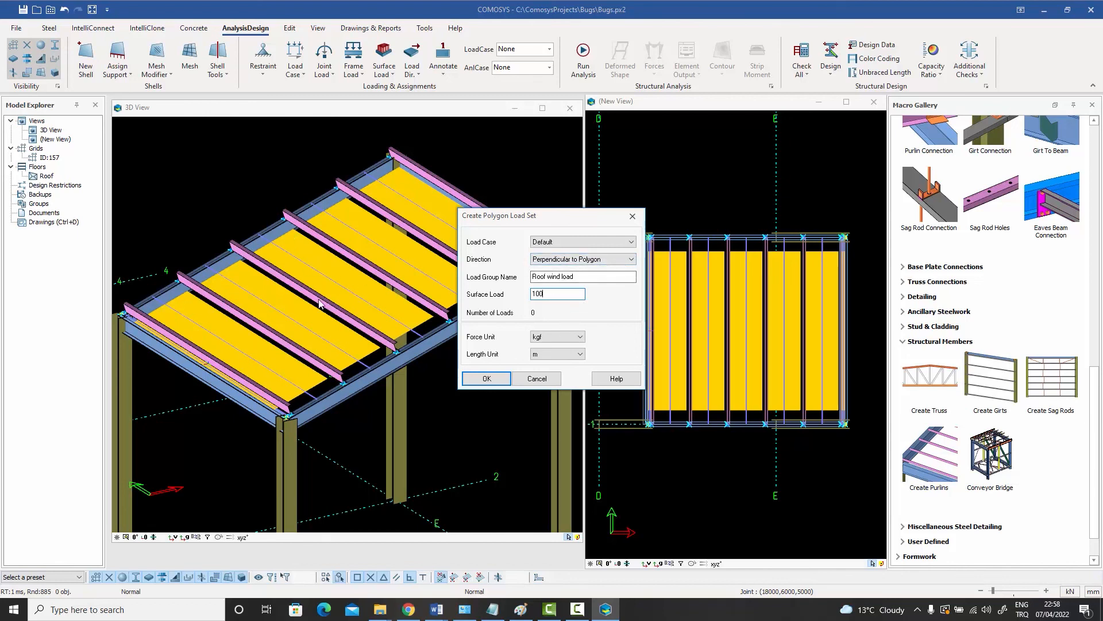
{"action": "left_click", "coordinate": [492, 381]}
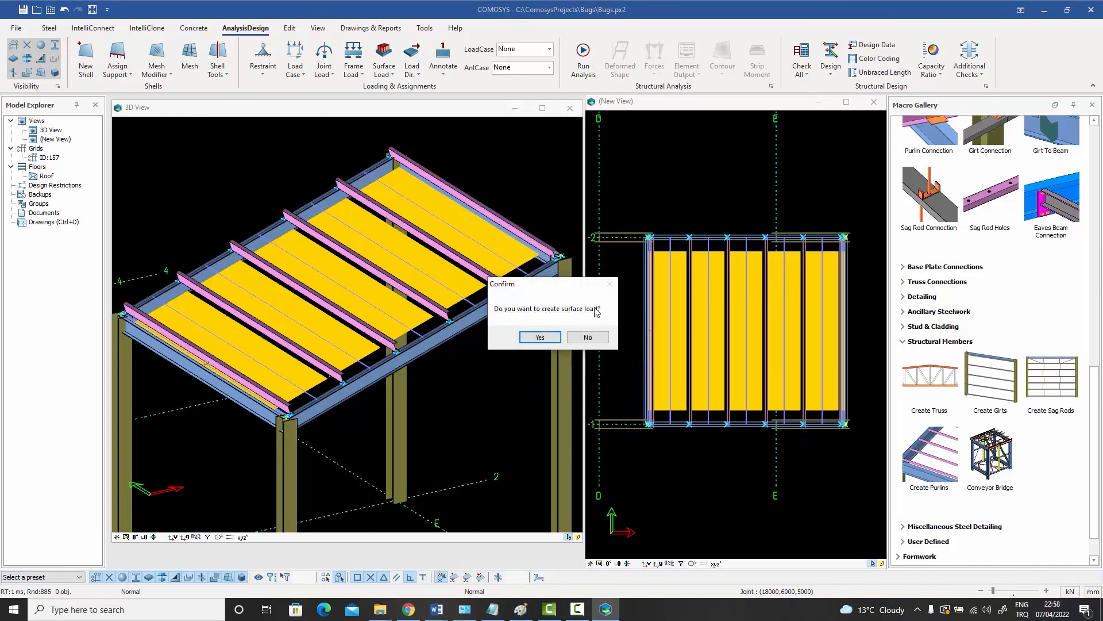
{"action": "left_click", "coordinate": [534, 338]}
- Examine the wind load's direction and distribution on the purlins in 3D, checking individual roof polygons and the purlin ends at the corner column
{"action": "middle_click_drag", "start_coordinate": [473, 261], "coordinate": [509, 237]}
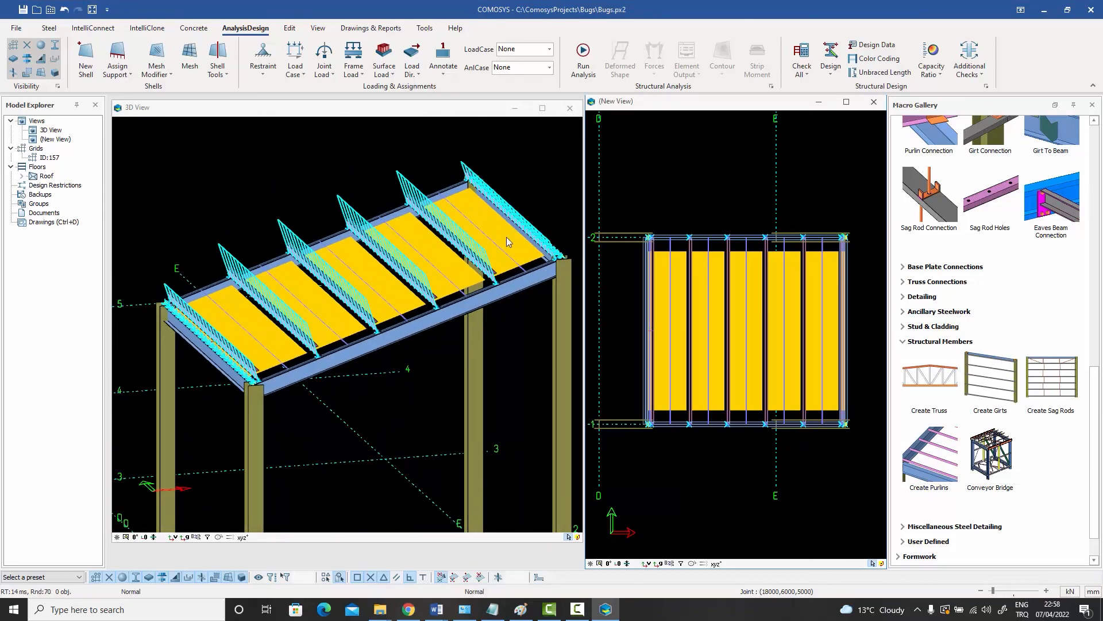
{"action": "left_click", "coordinate": [332, 324]}
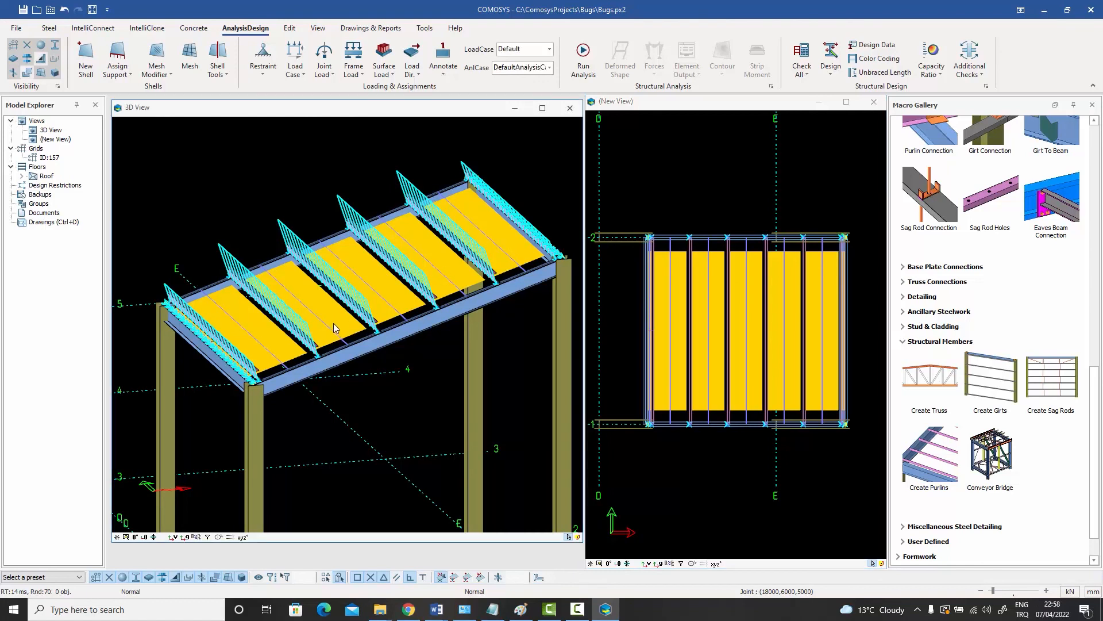
{"action": "left_click", "coordinate": [375, 291]}
{"action": "left_click", "coordinate": [426, 267]}
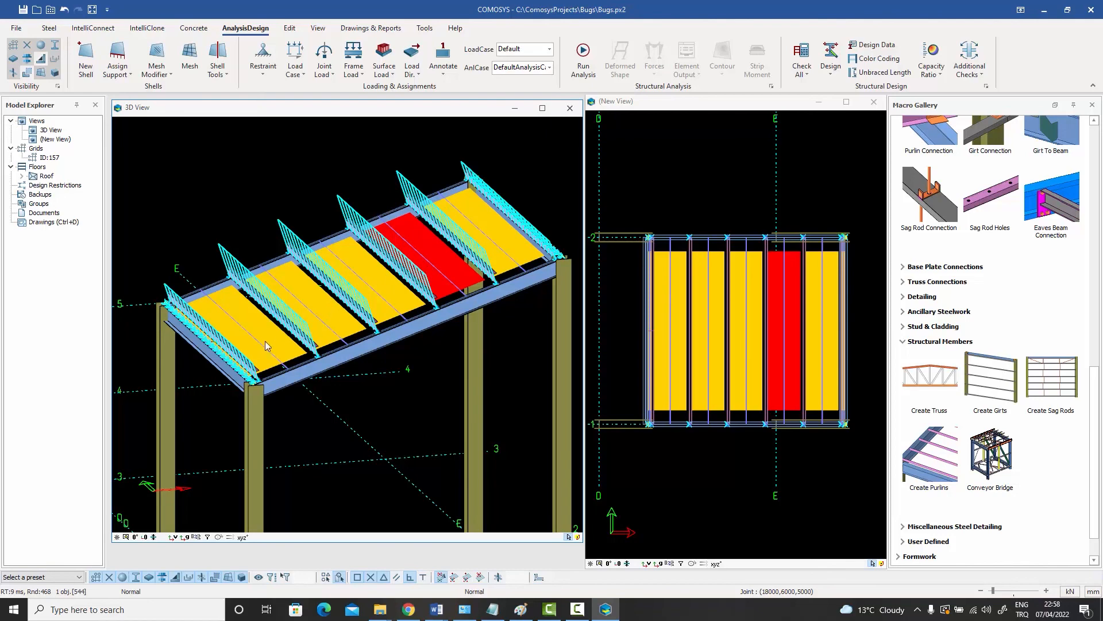
{"action": "left_click", "coordinate": [270, 361]}
{"action": "scroll", "coordinate": [270, 361], "scroll_direction": "up", "scroll_amount": 6}
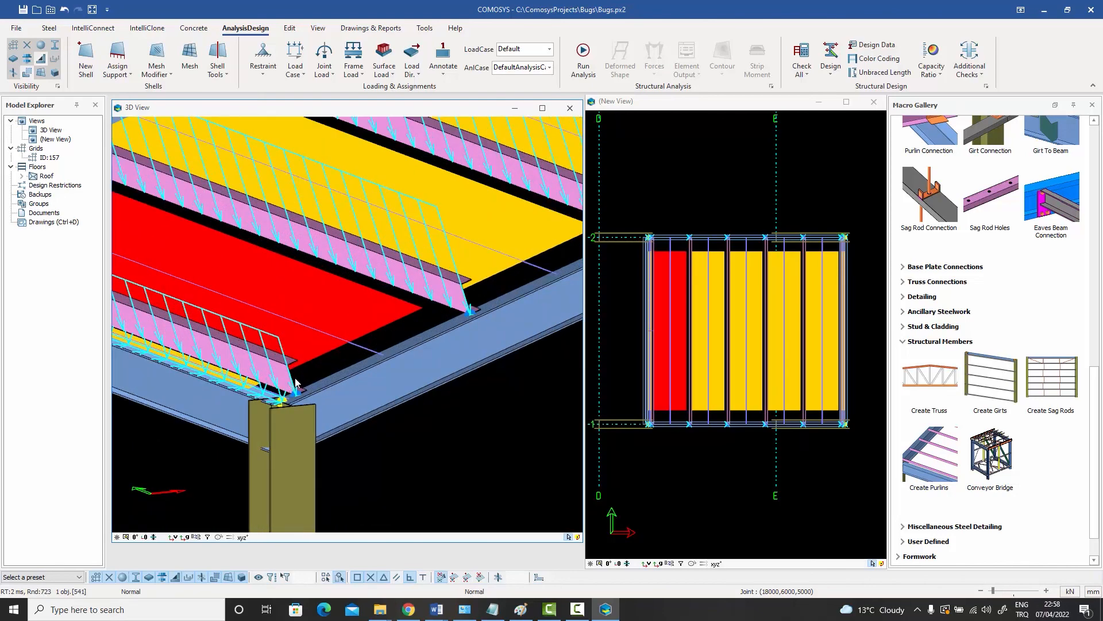
{"action": "scroll", "coordinate": [297, 329], "scroll_direction": "down", "scroll_amount": 6}
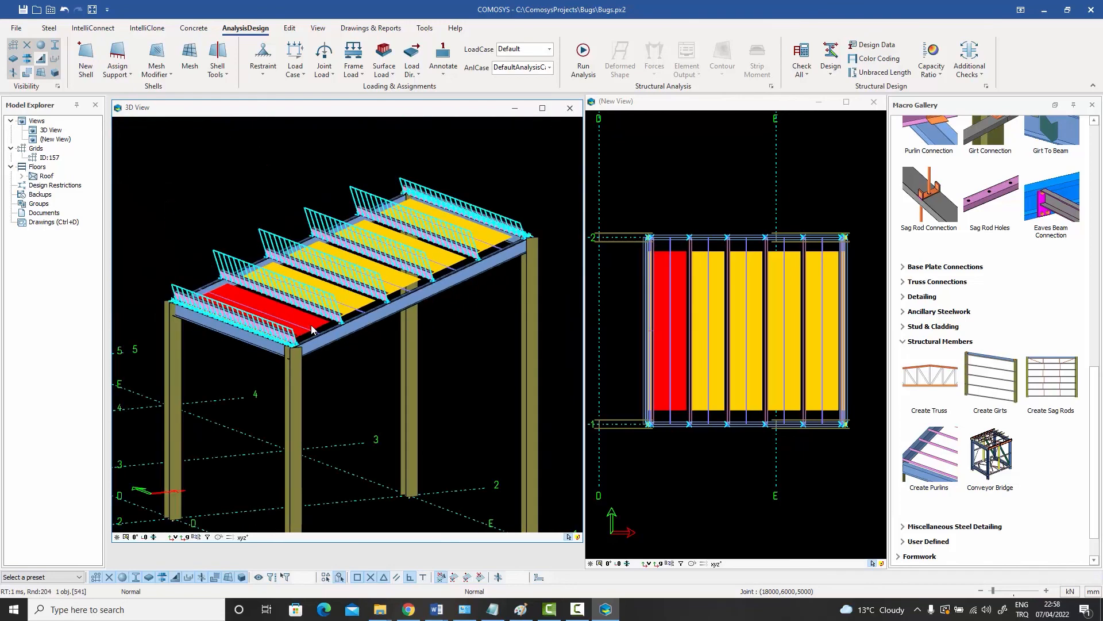
{"action": "middle_click_drag", "start_coordinate": [312, 325], "coordinate": [341, 348]}
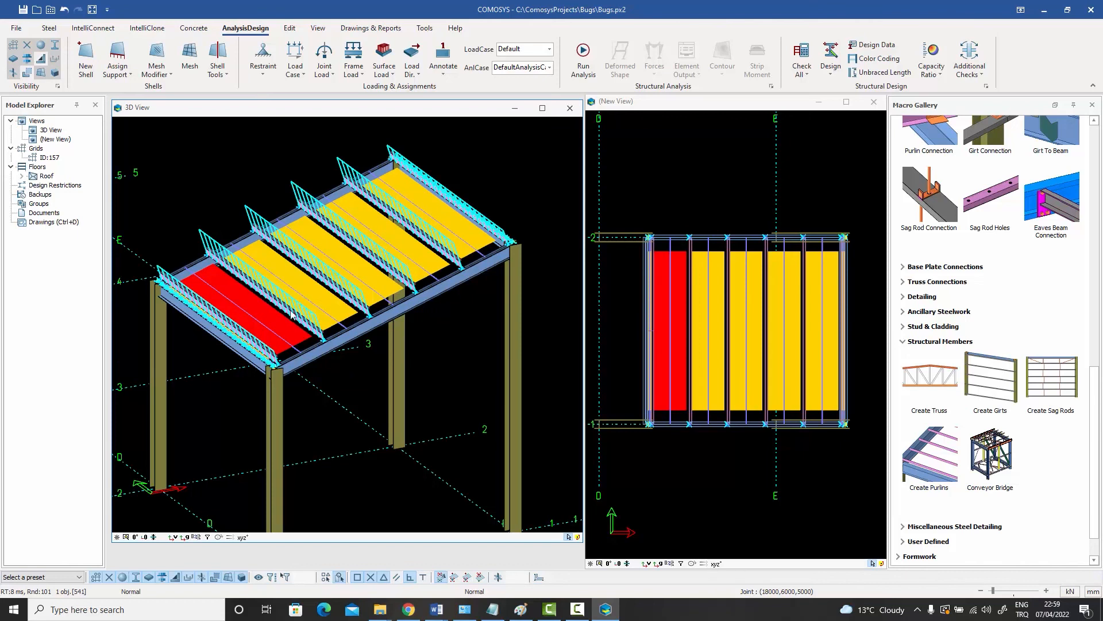
- Look at the modification options for the "Roof wind load" group under the Roof floor, and clear the polygon selection
{"action": "left_click", "coordinate": [22, 177]}
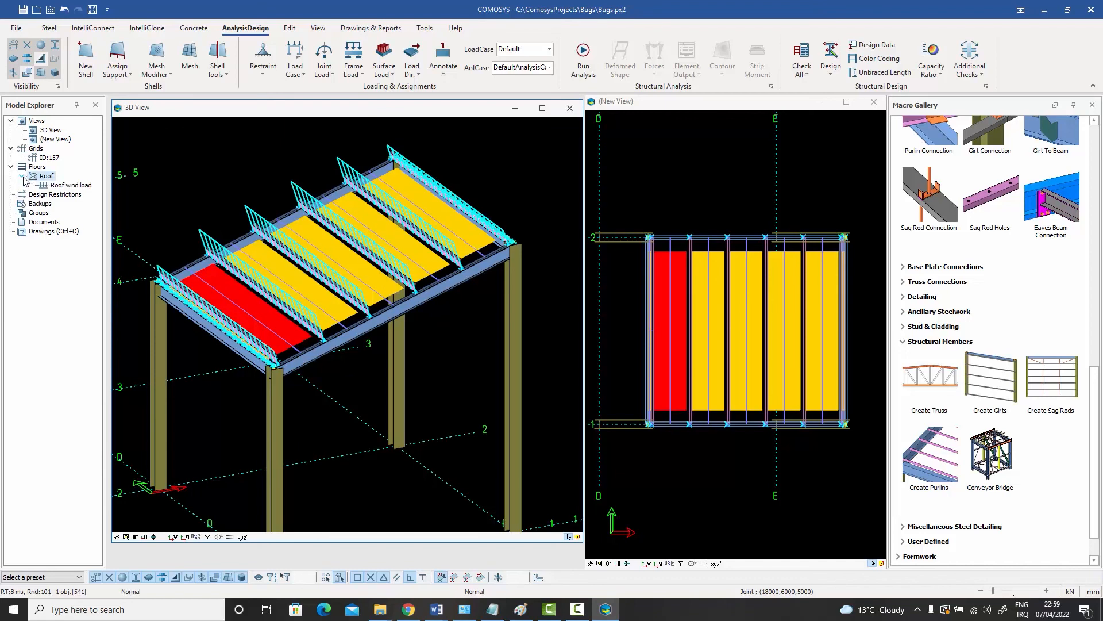
{"action": "right_click", "coordinate": [68, 186]}
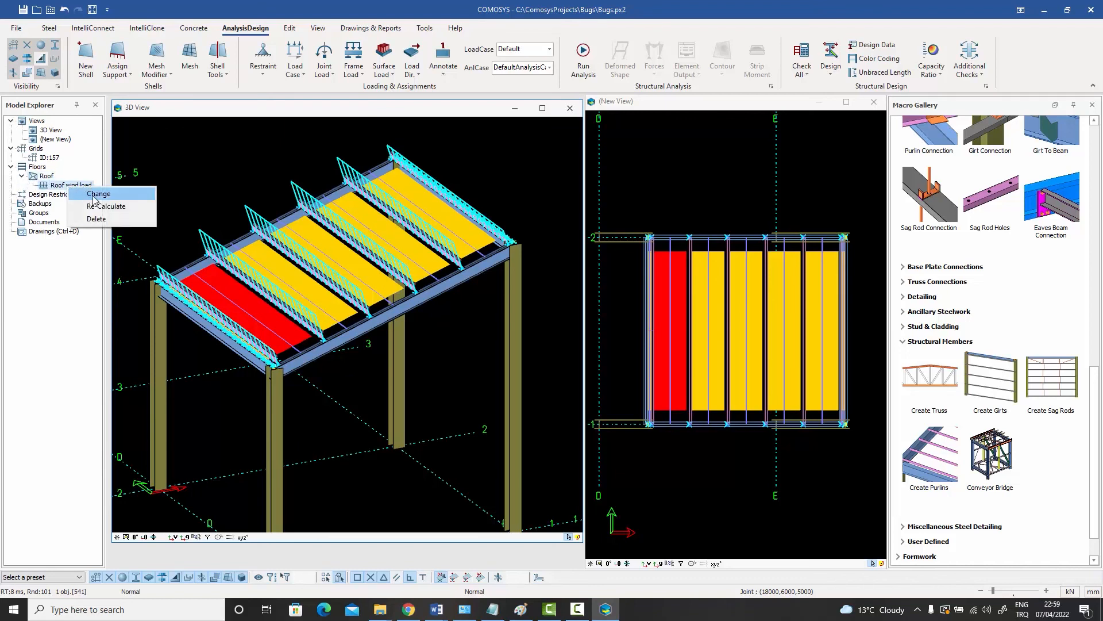
{"action": "left_click", "coordinate": [192, 168]}
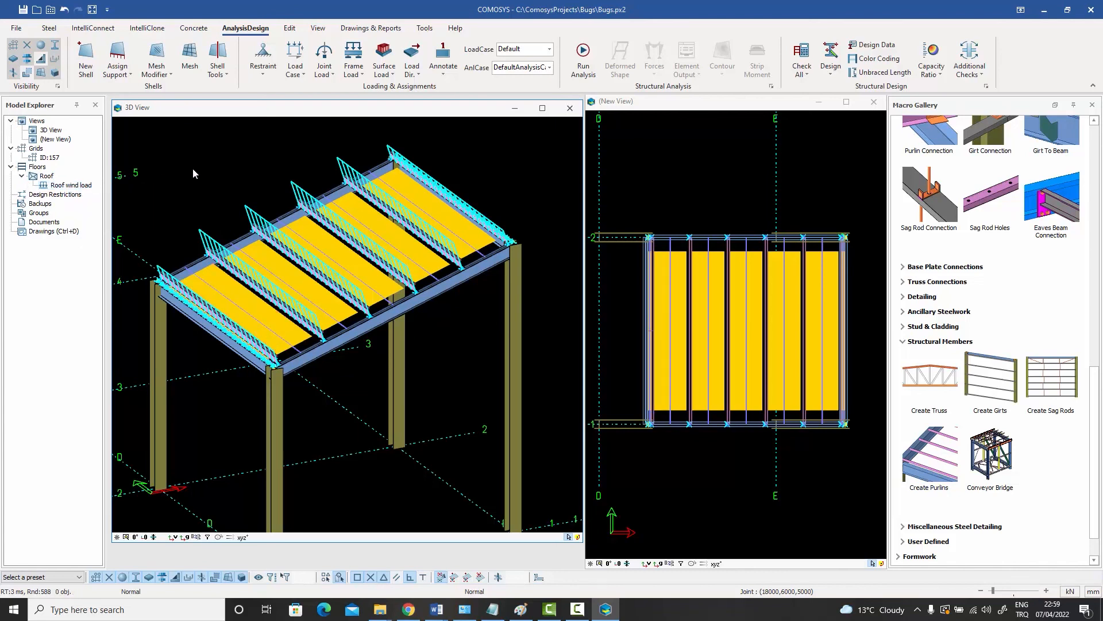